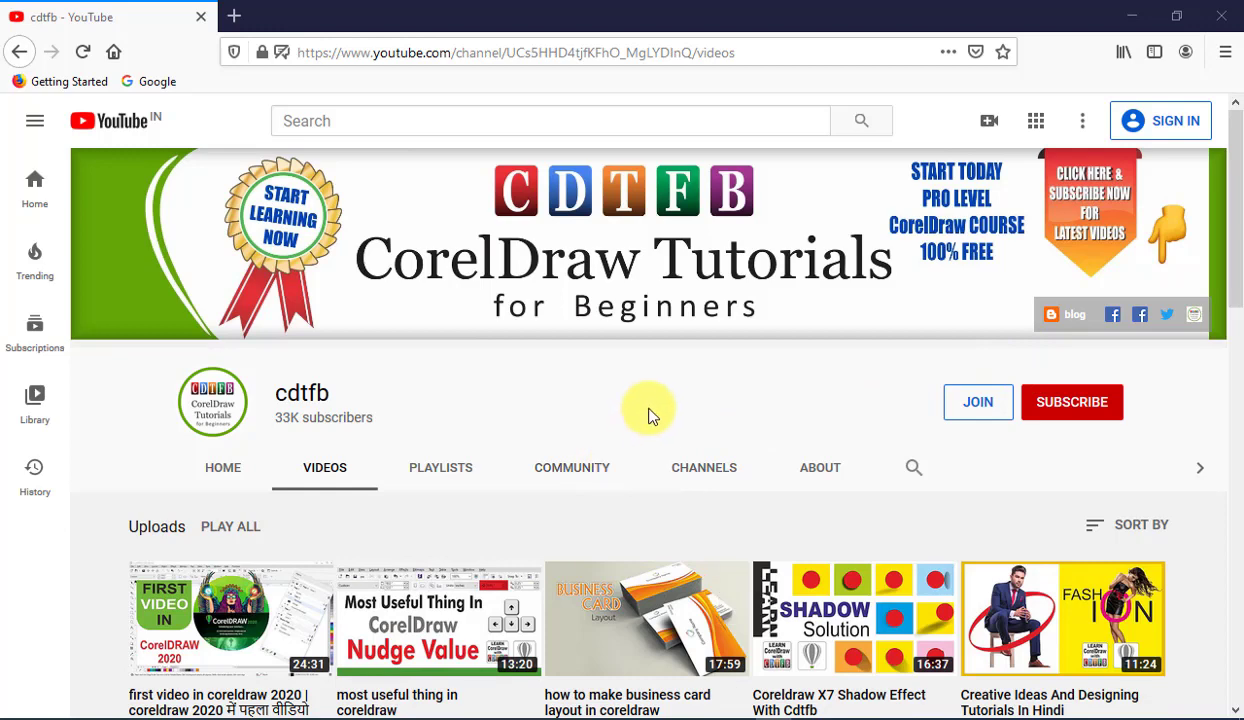
{"action": "scroll", "coordinate": [645, 406], "scroll_direction": "down", "scroll_amount": 2}
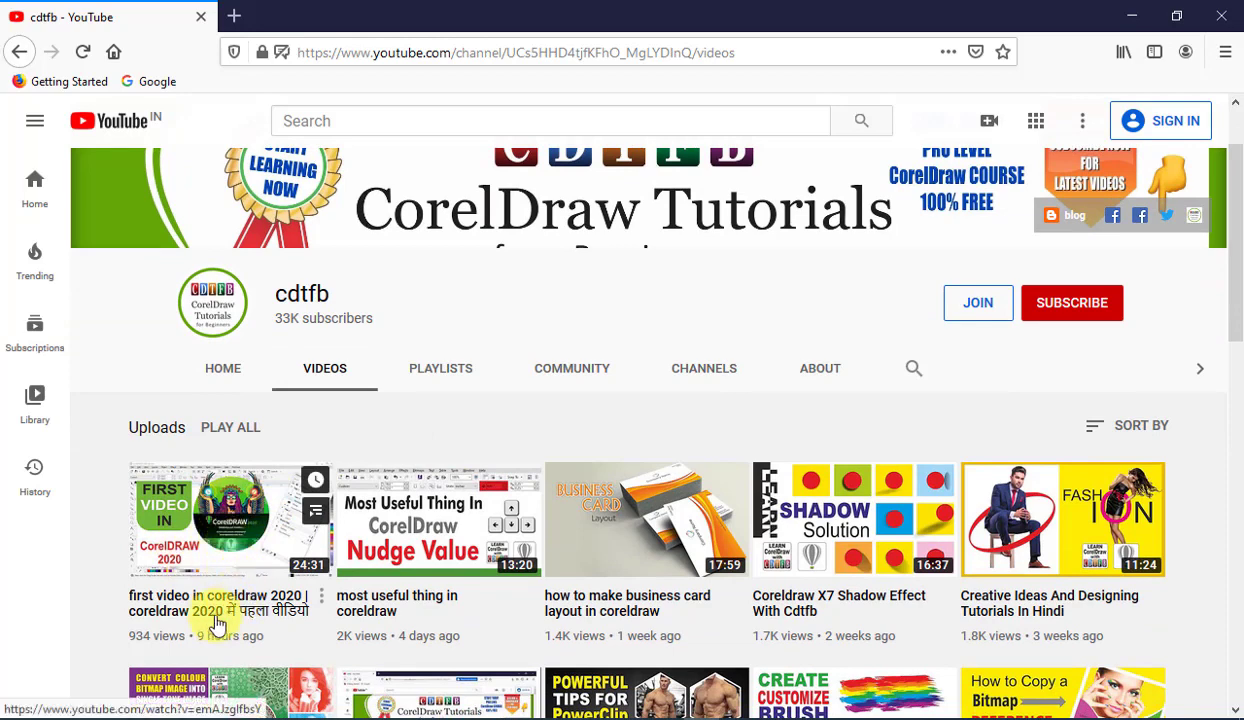
{"action": "scroll", "coordinate": [205, 600], "scroll_direction": "down", "scroll_amount": 3}
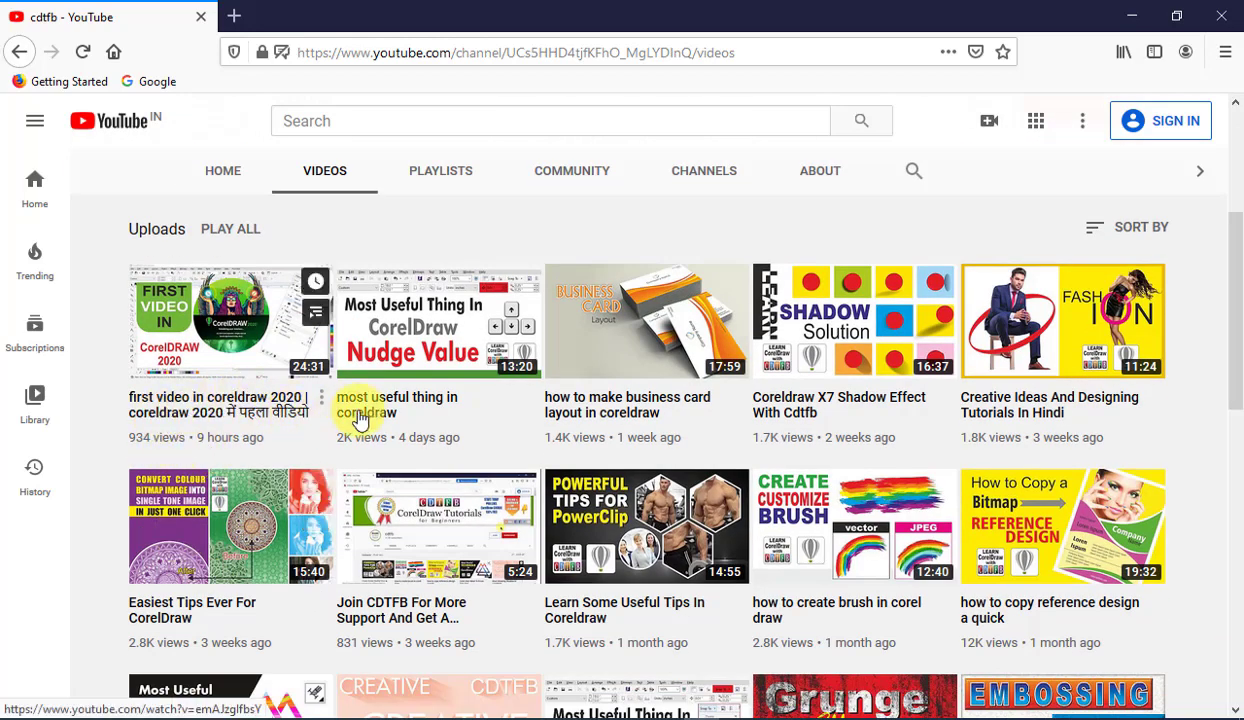
{"action": "scroll", "coordinate": [686, 339], "scroll_direction": "up", "scroll_amount": 3}
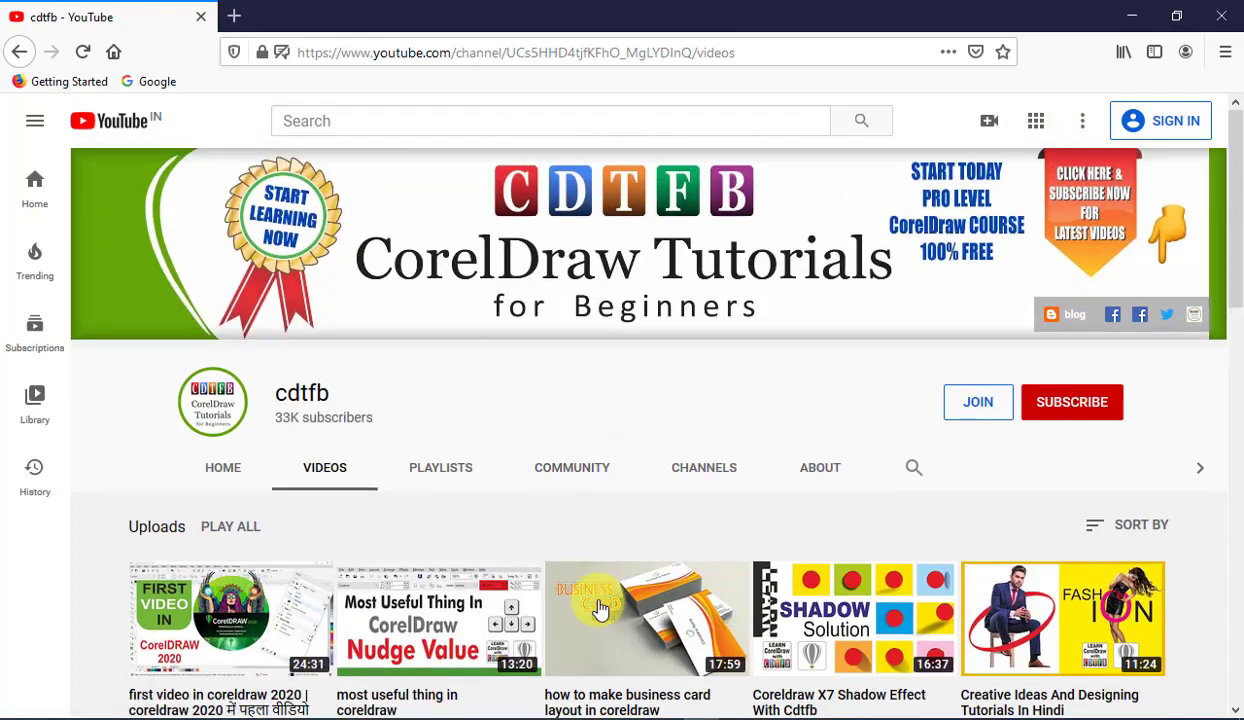
{"action": "left_click", "coordinate": [545, 660]}
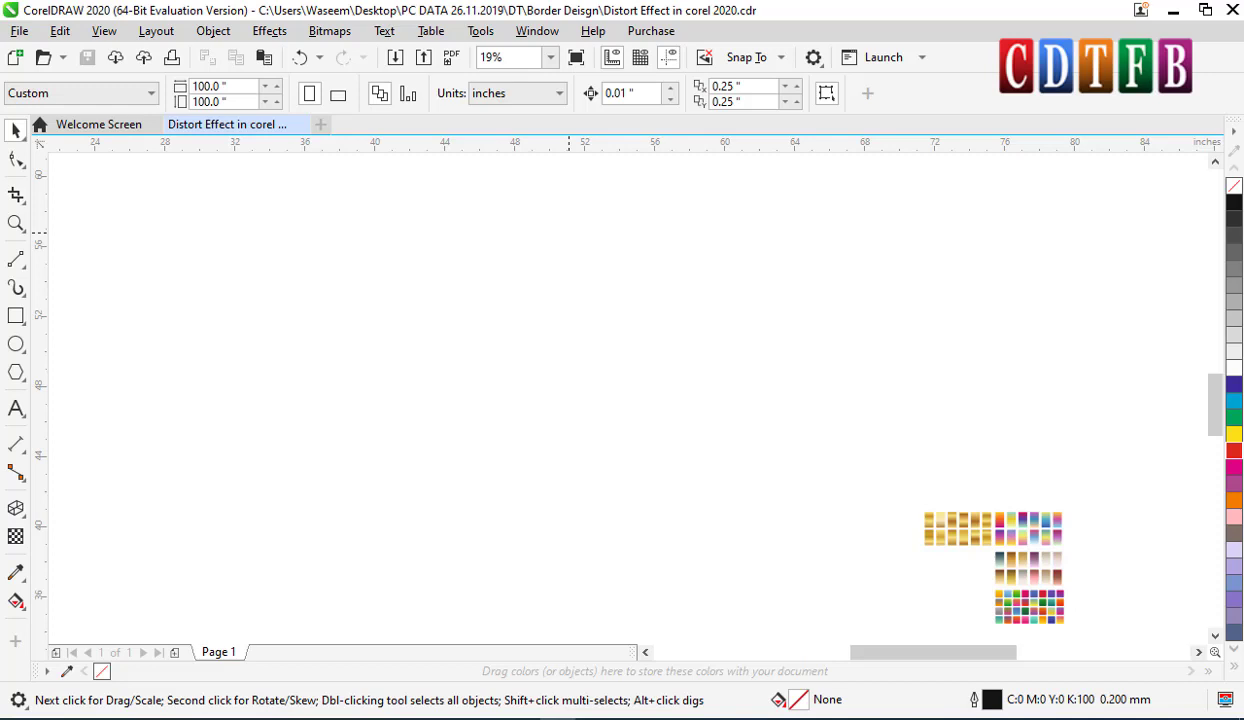
{"action": "left_click", "coordinate": [282, 32]}
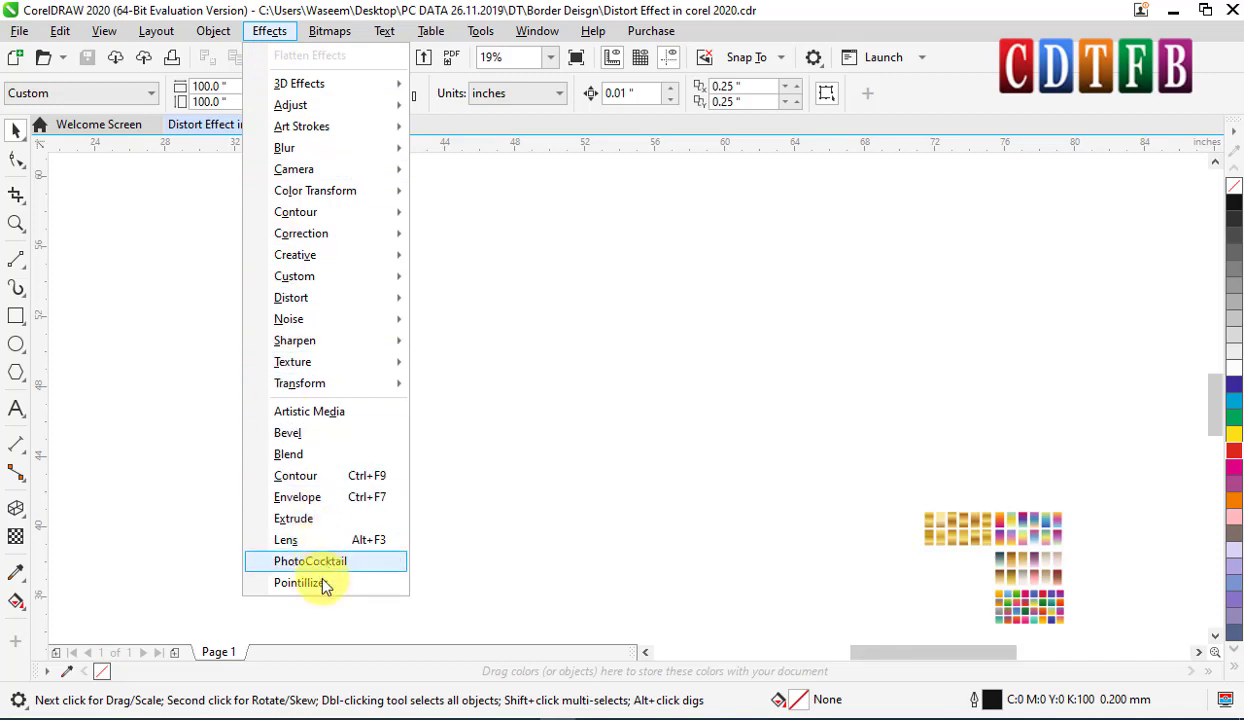
{"action": "mouse_move", "coordinate": [309, 101]}
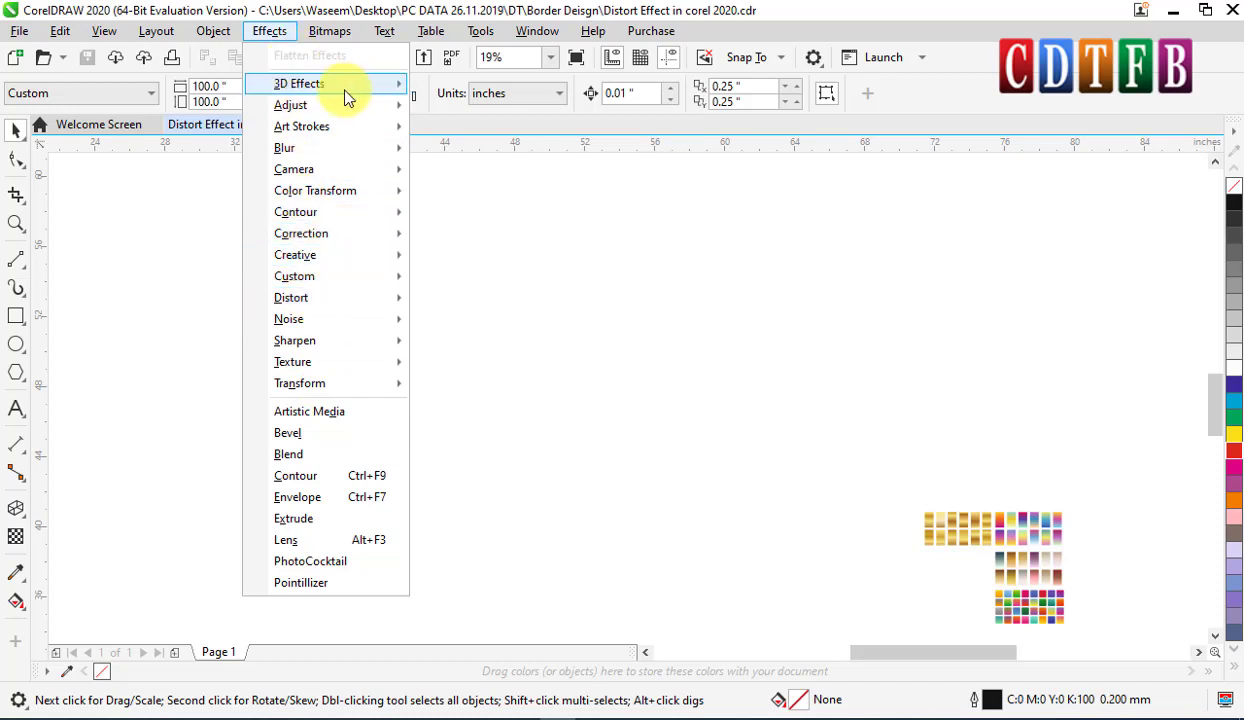
{"action": "mouse_move", "coordinate": [320, 372]}
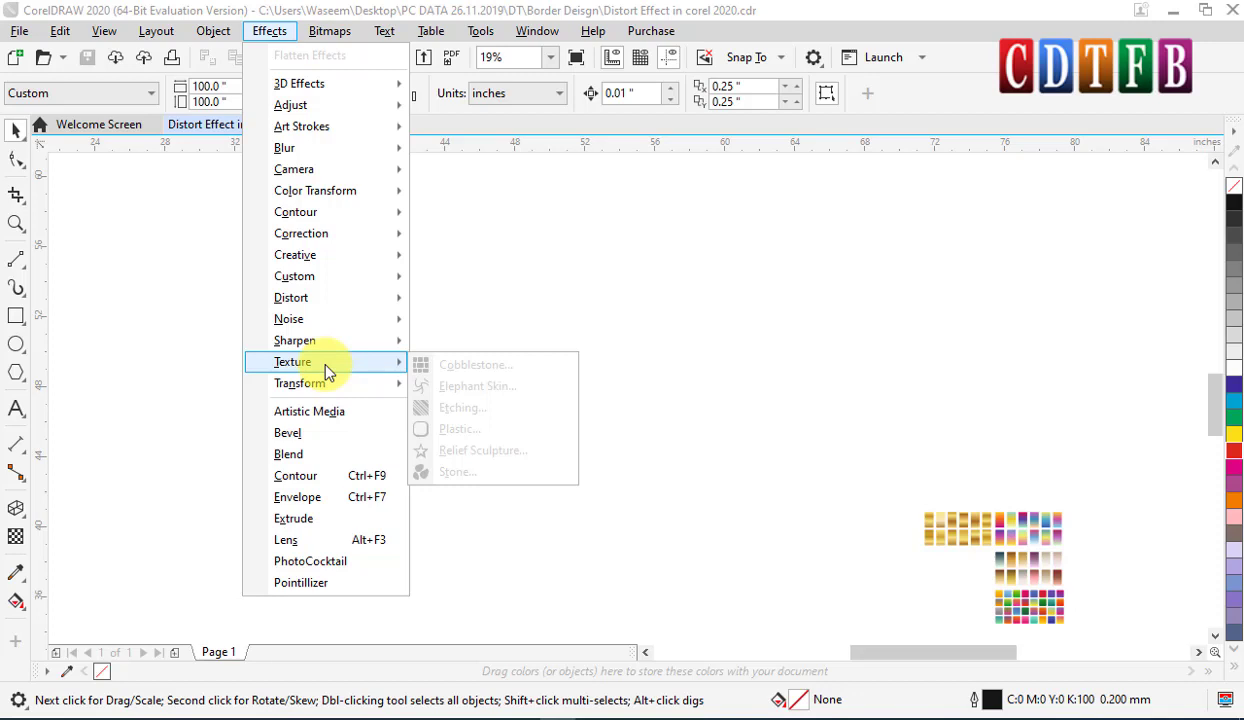
{"action": "left_click", "coordinate": [677, 372]}
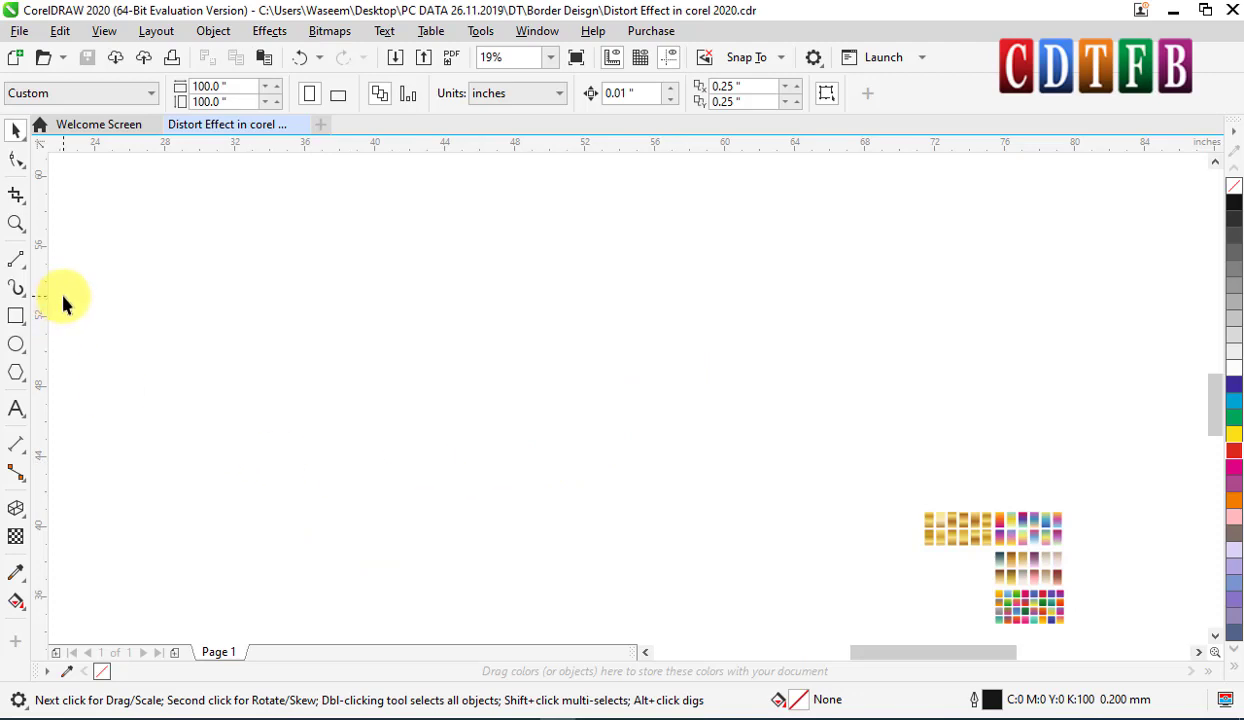
Draw a nearly horizontal 2-point line about 18.8 inches long in the empty area of the page.
{"action": "left_click", "coordinate": [18, 262]}
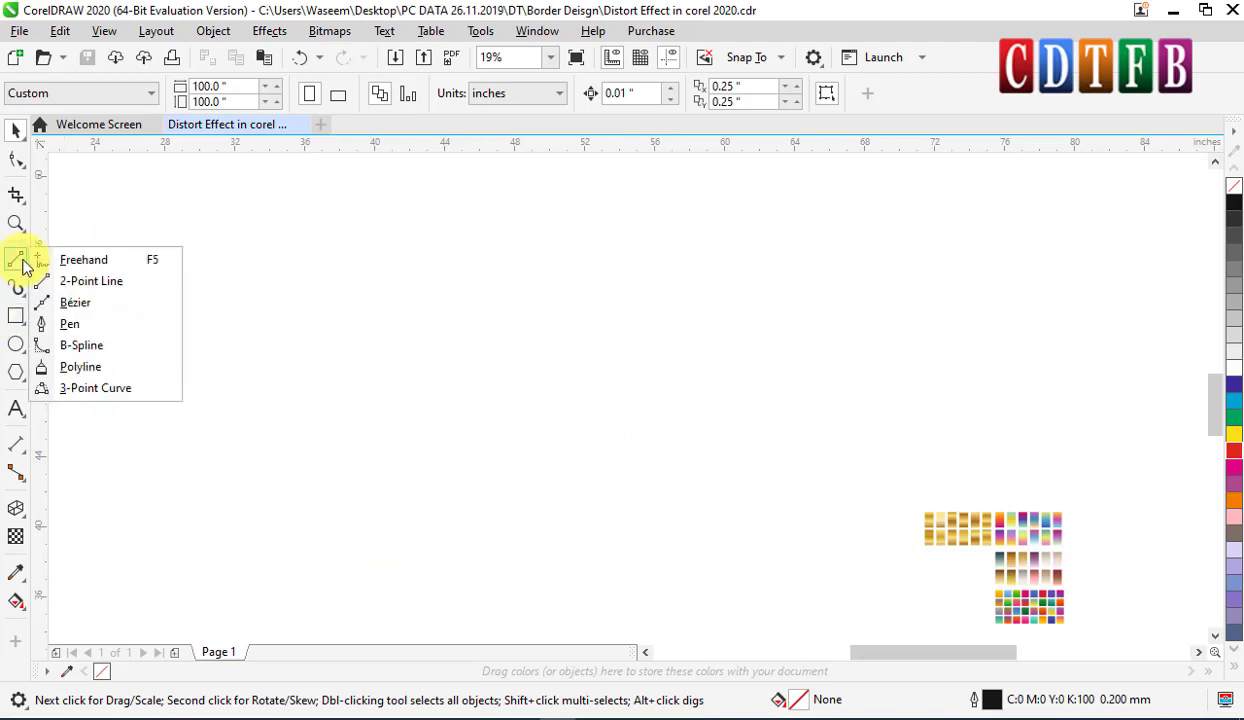
{"action": "left_click", "coordinate": [104, 280]}
{"action": "left_click_drag", "start_coordinate": [382, 374], "coordinate": [713, 374]}
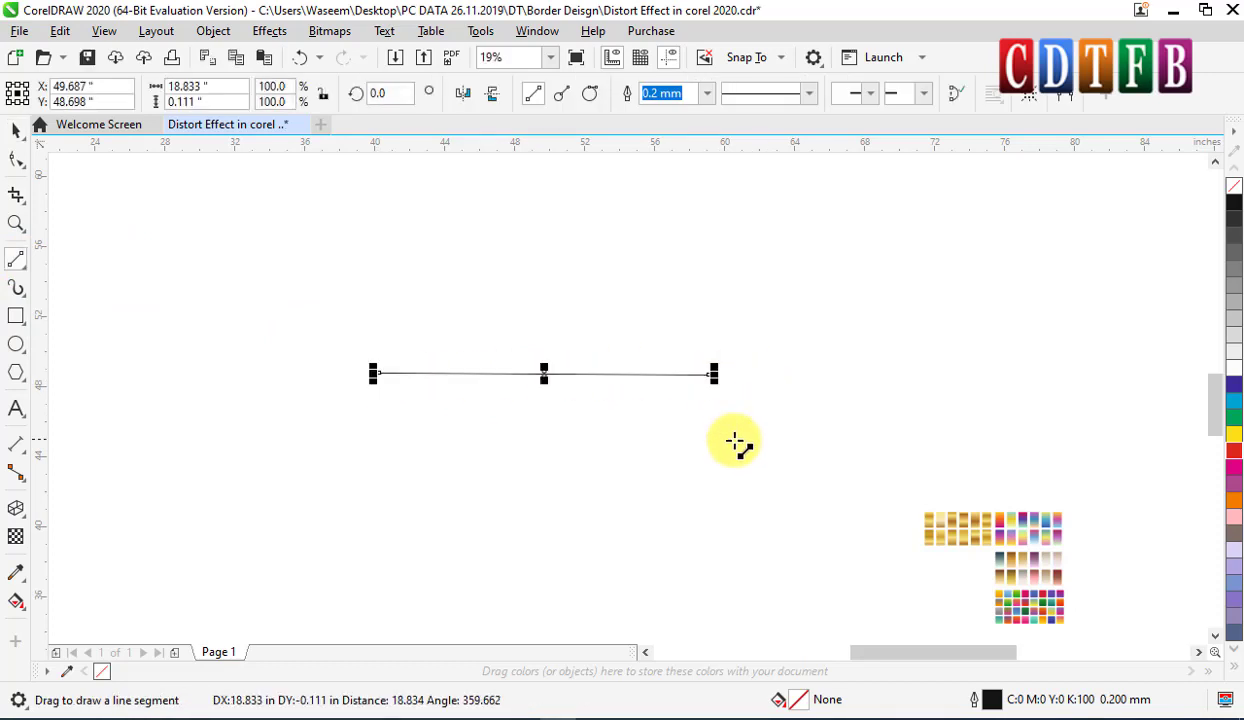
{"action": "left_click", "coordinate": [708, 94]}
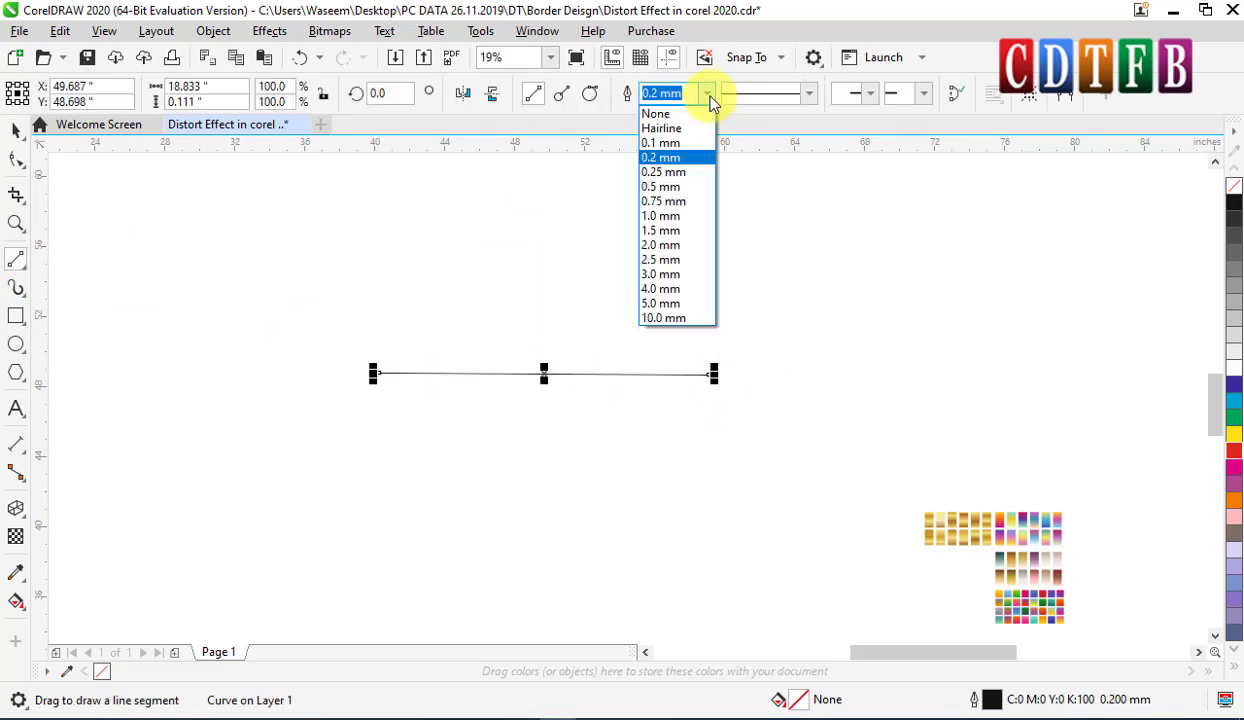
{"action": "left_click", "coordinate": [708, 97]}
{"action": "left_click", "coordinate": [16, 130]}
{"action": "left_click", "coordinate": [731, 287]}
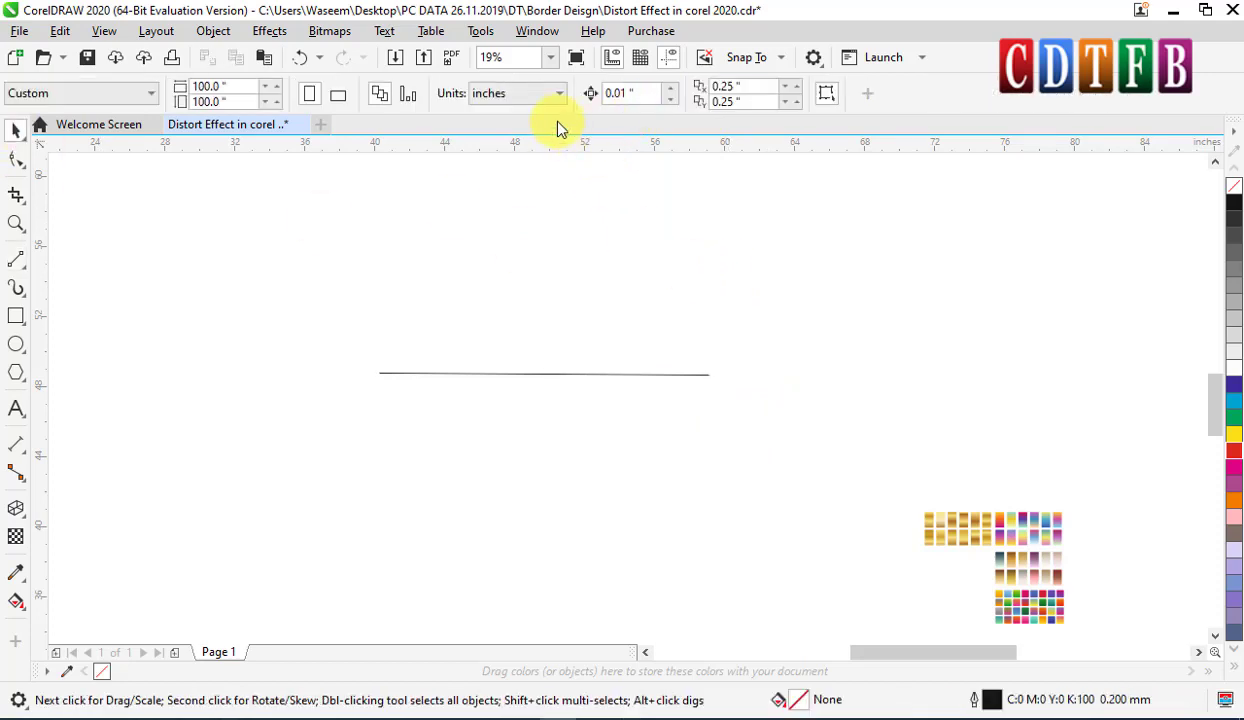
Set the line's outline width to 5.0 mm and enlarge it proportionally about its centre to about 27.9 inches wide.
{"action": "left_click", "coordinate": [618, 376]}
{"action": "left_click", "coordinate": [606, 94]}
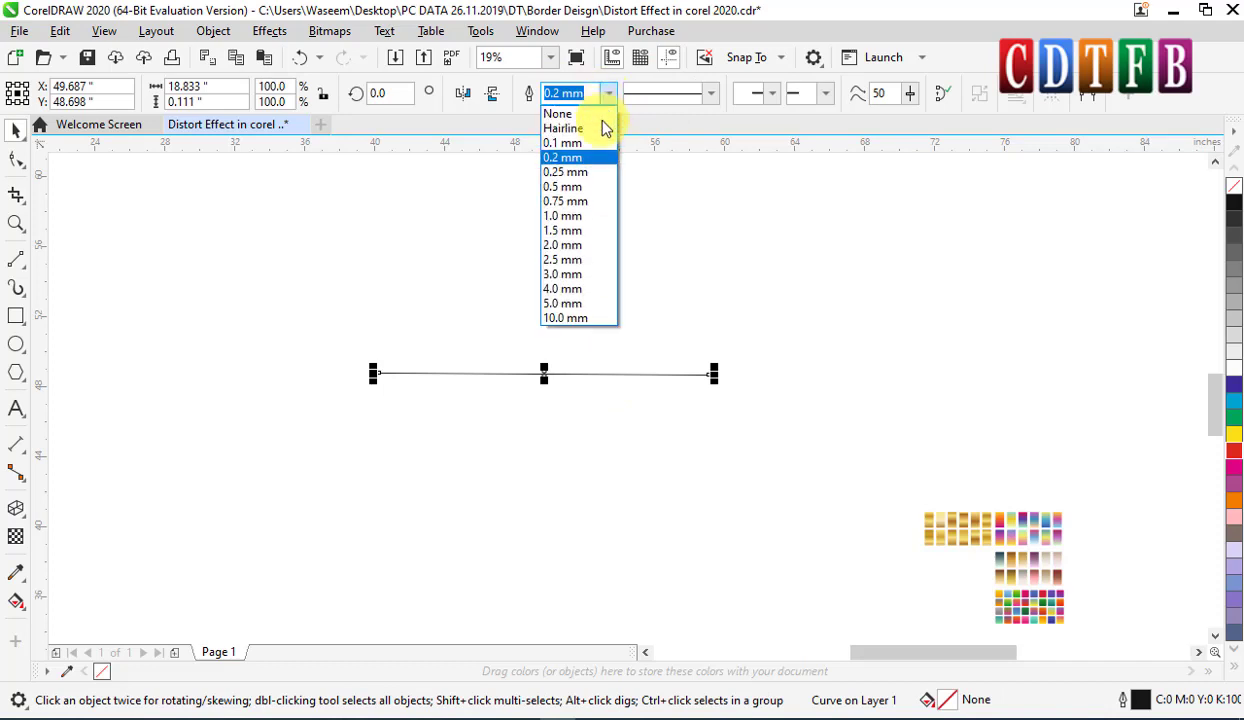
{"action": "left_click", "coordinate": [568, 274]}
{"action": "left_click", "coordinate": [608, 93]}
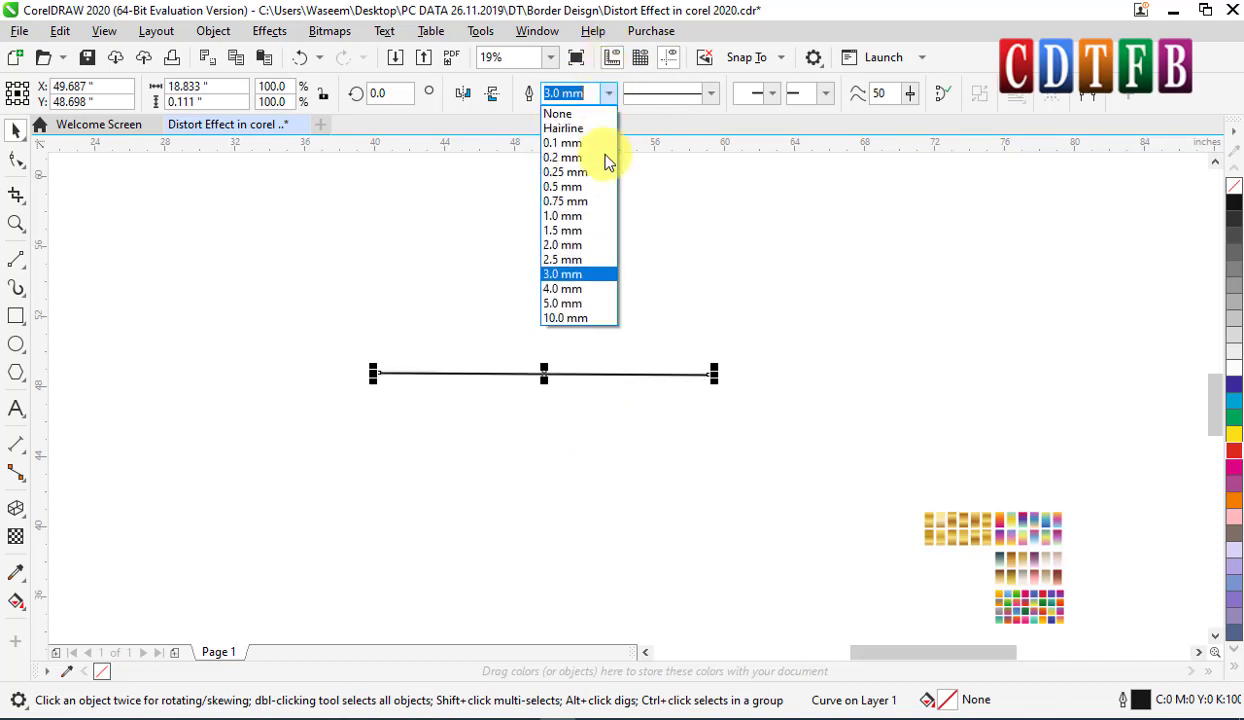
{"action": "left_click", "coordinate": [565, 303]}
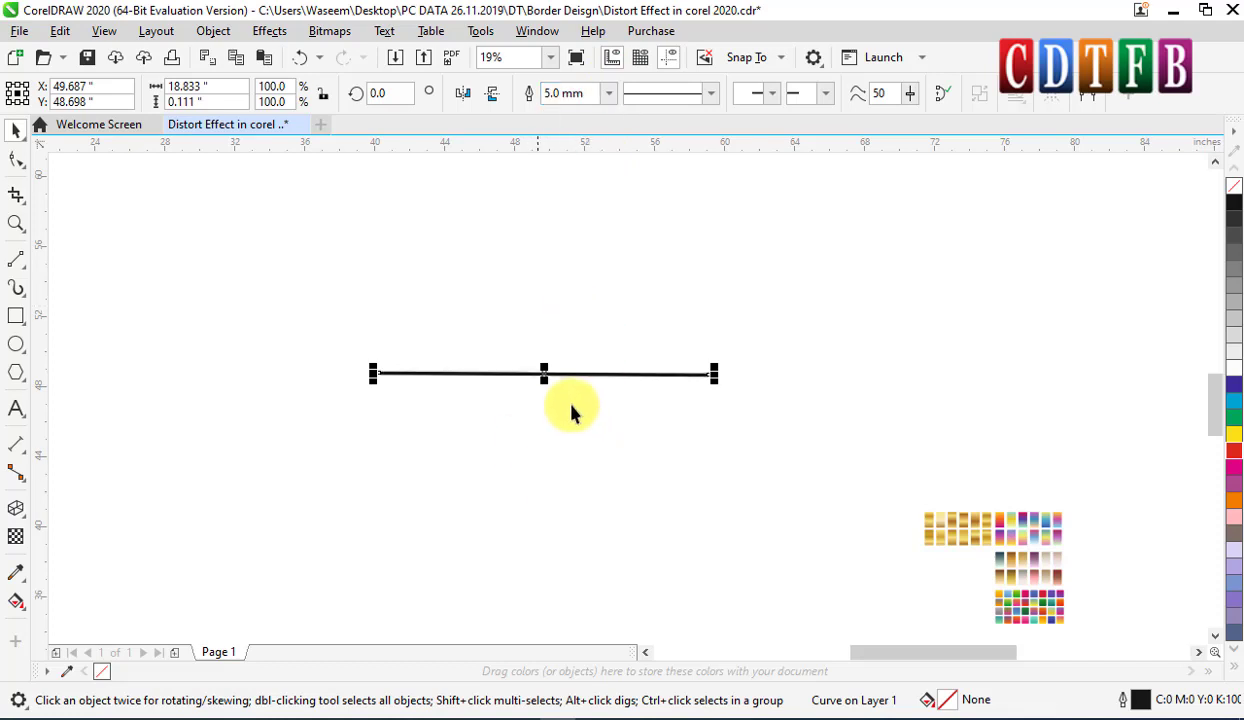
{"action": "left_click_drag", "start_coordinate": [714, 371], "coordinate": [797, 300]}
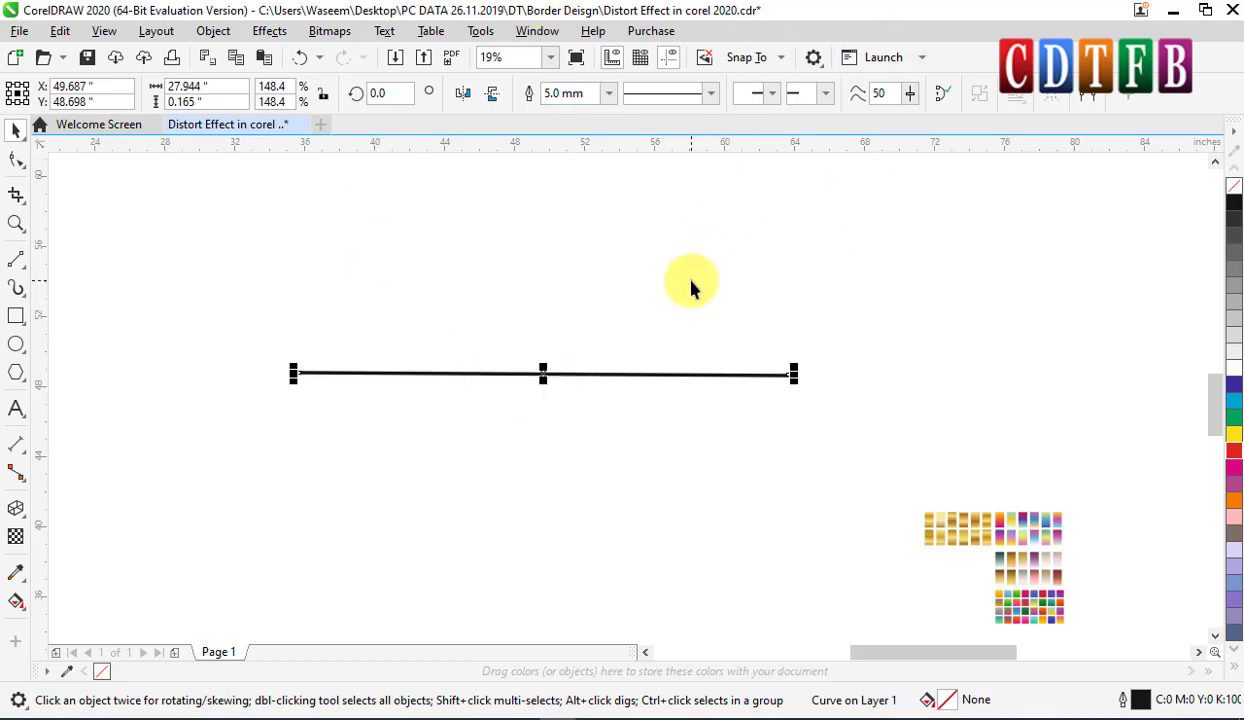
Show the Objects docker and select the black line's curve in Layer 1's object list.
{"action": "left_click", "coordinate": [538, 31]}
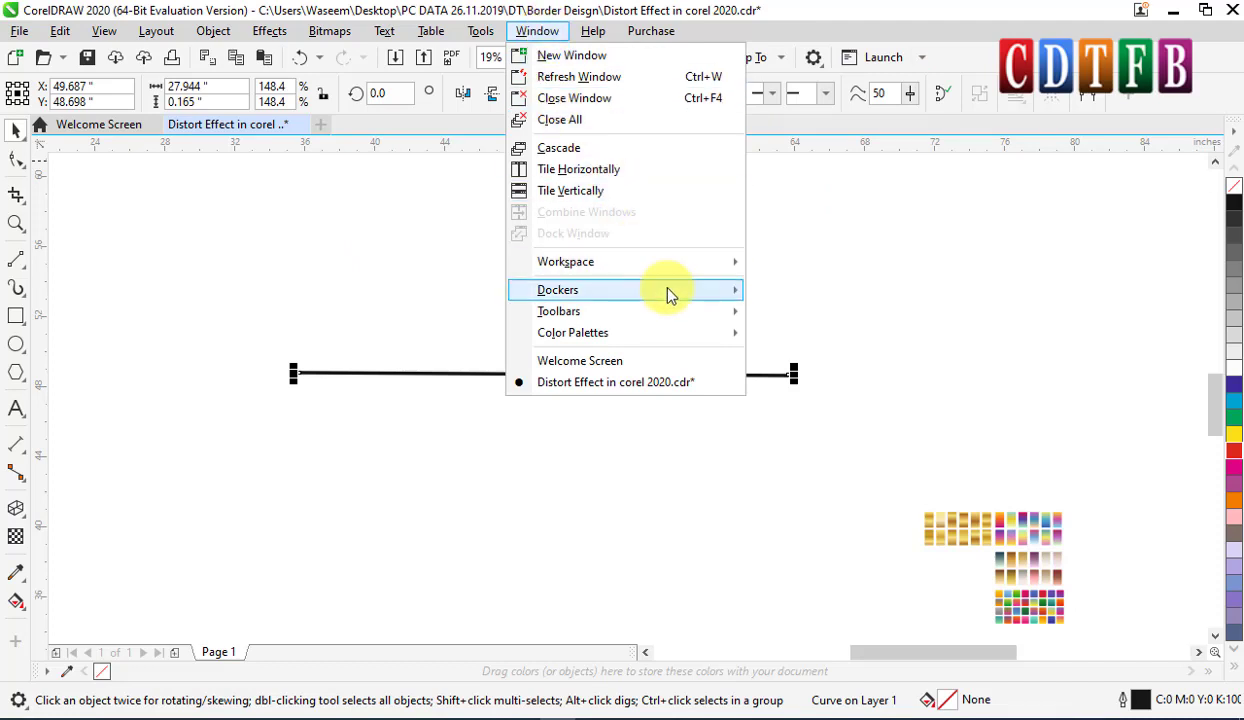
{"action": "mouse_move", "coordinate": [668, 293]}
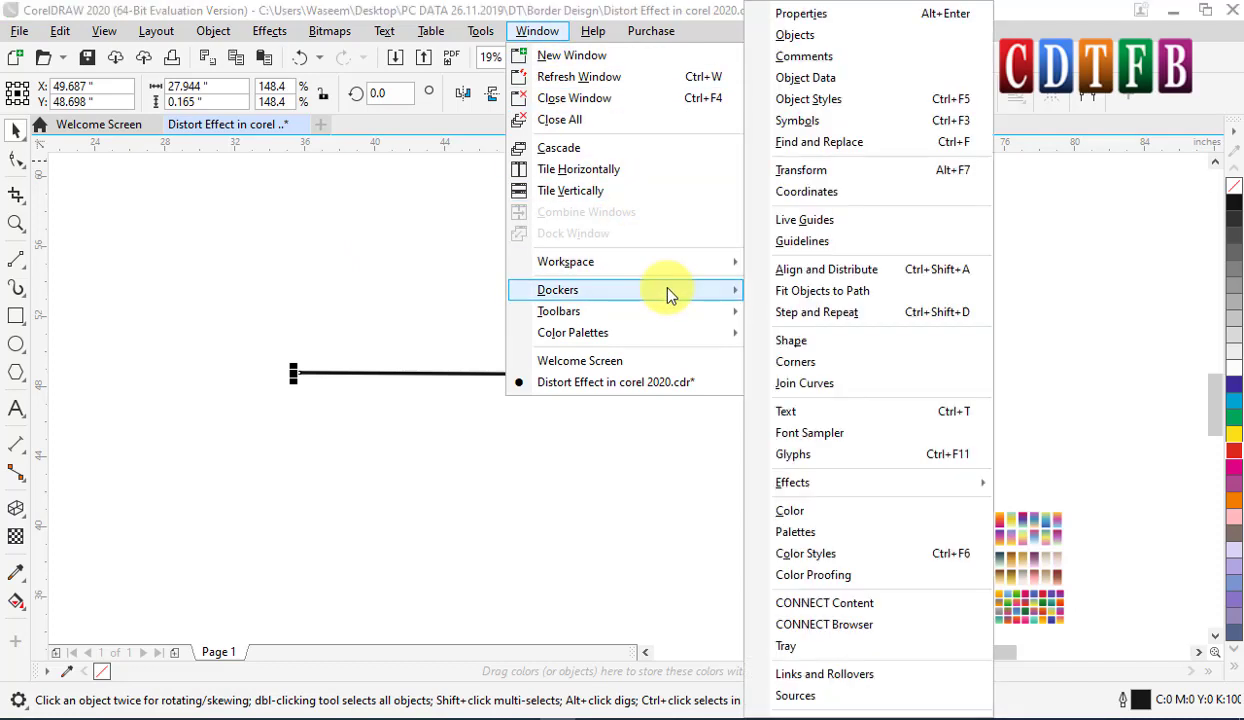
{"action": "left_click", "coordinate": [818, 38]}
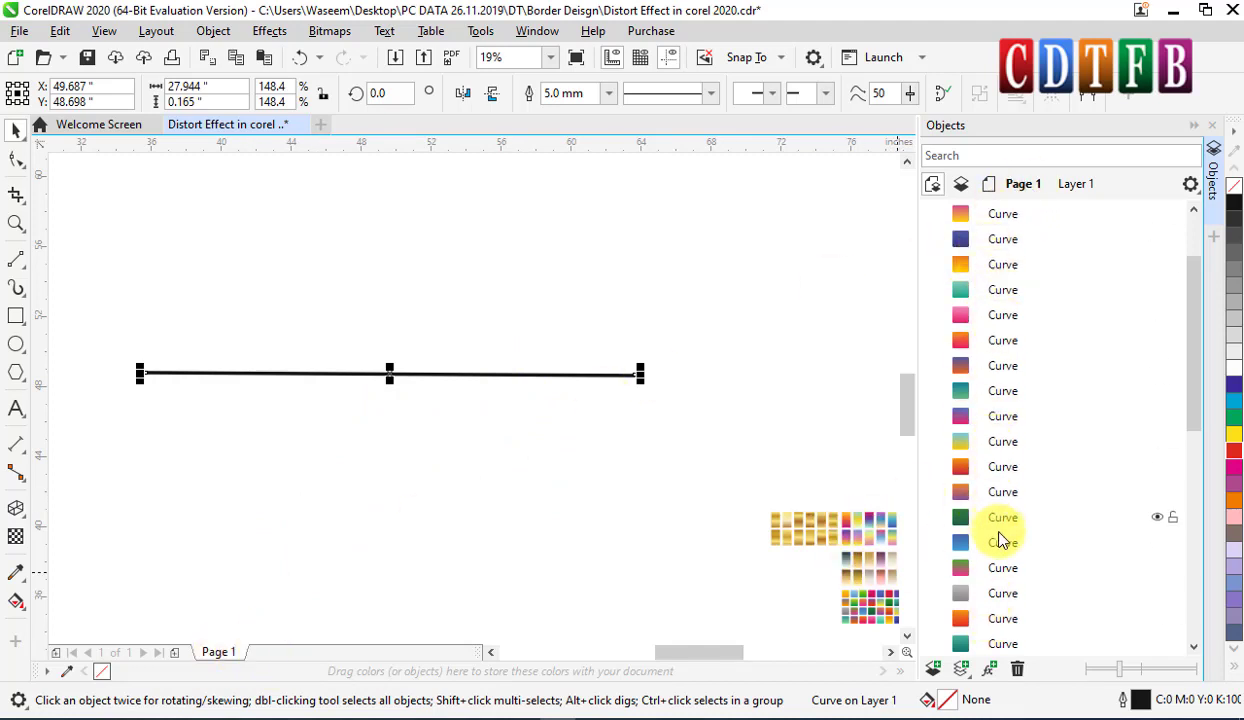
{"action": "left_click", "coordinate": [960, 214]}
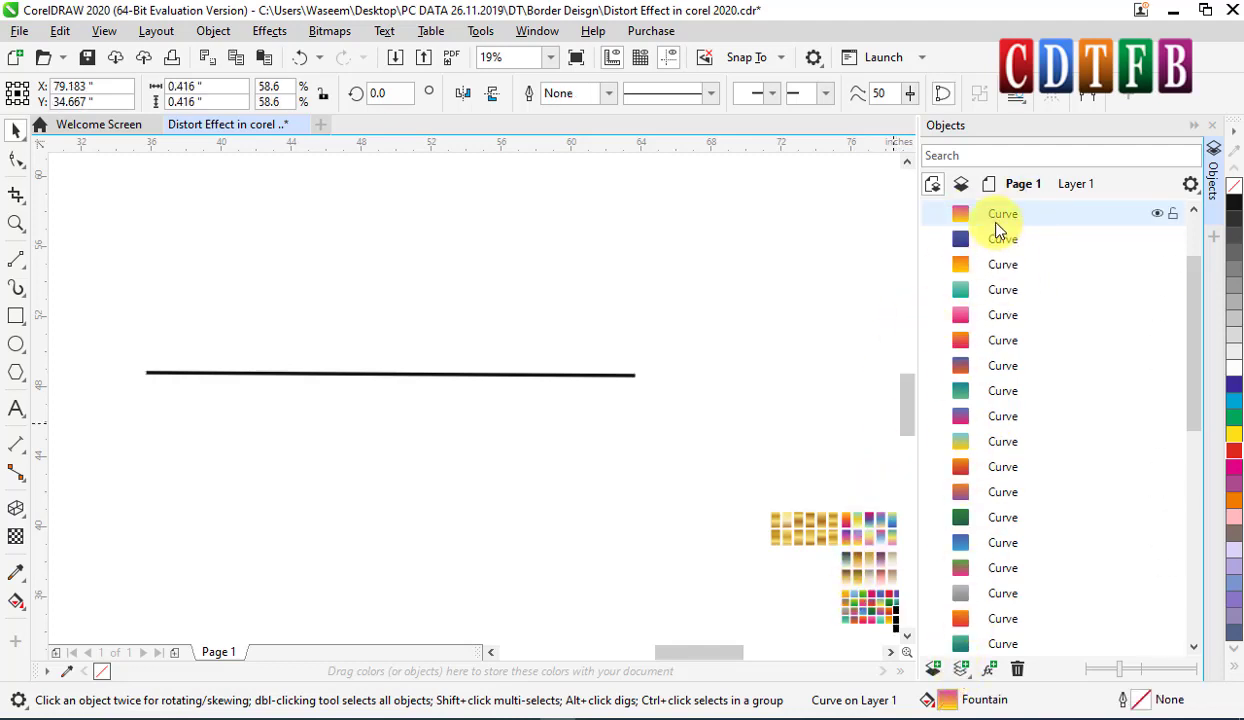
{"action": "left_click_drag", "start_coordinate": [1194, 306], "coordinate": [1187, 233]}
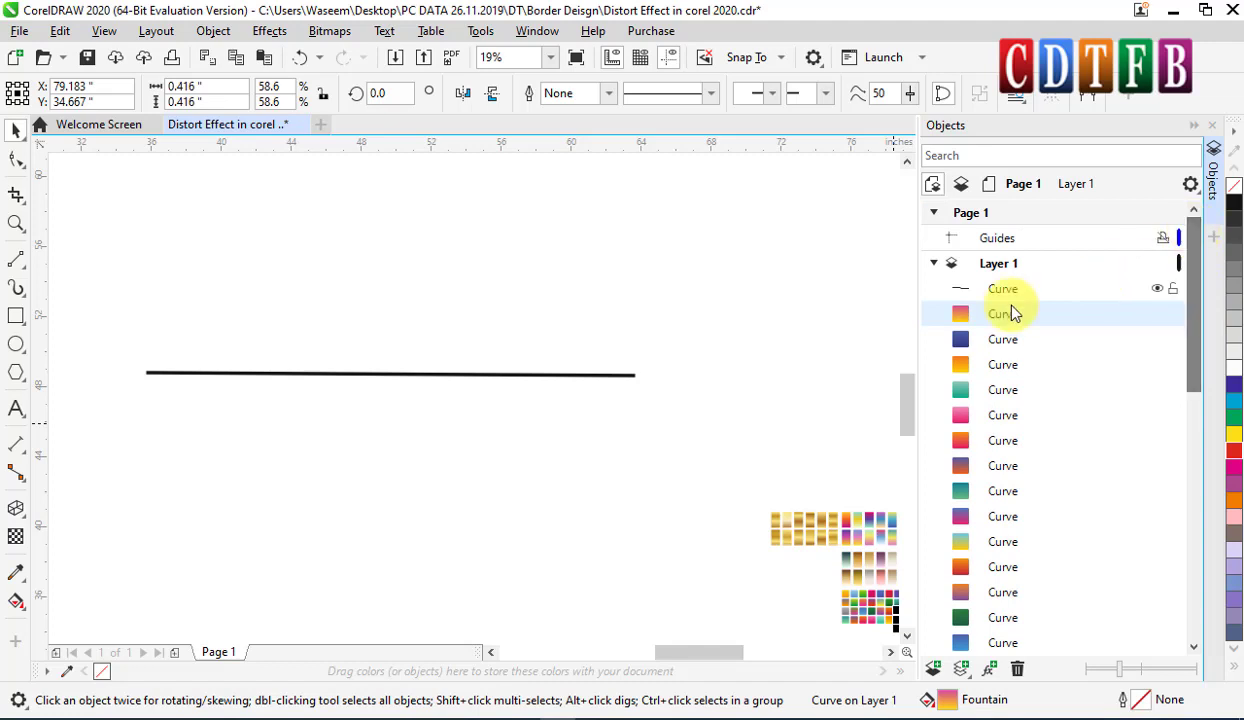
{"action": "left_click", "coordinate": [933, 264]}
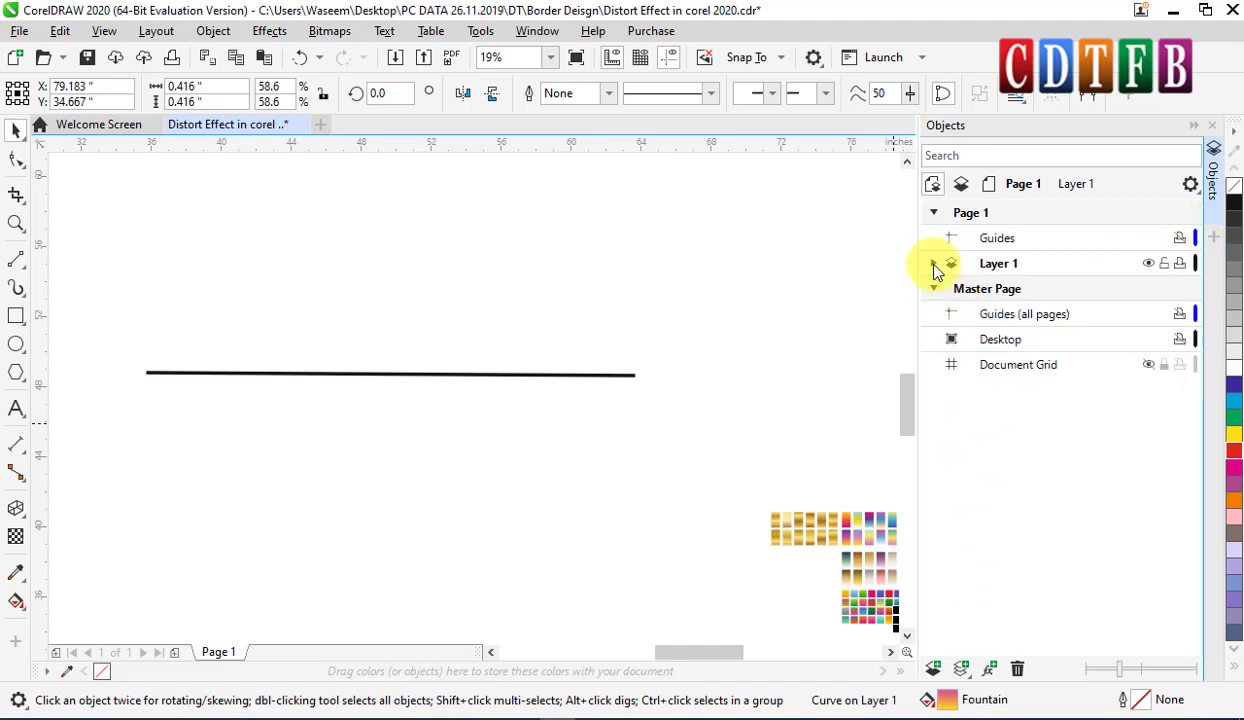
{"action": "left_click", "coordinate": [933, 264]}
{"action": "left_click", "coordinate": [1003, 289]}
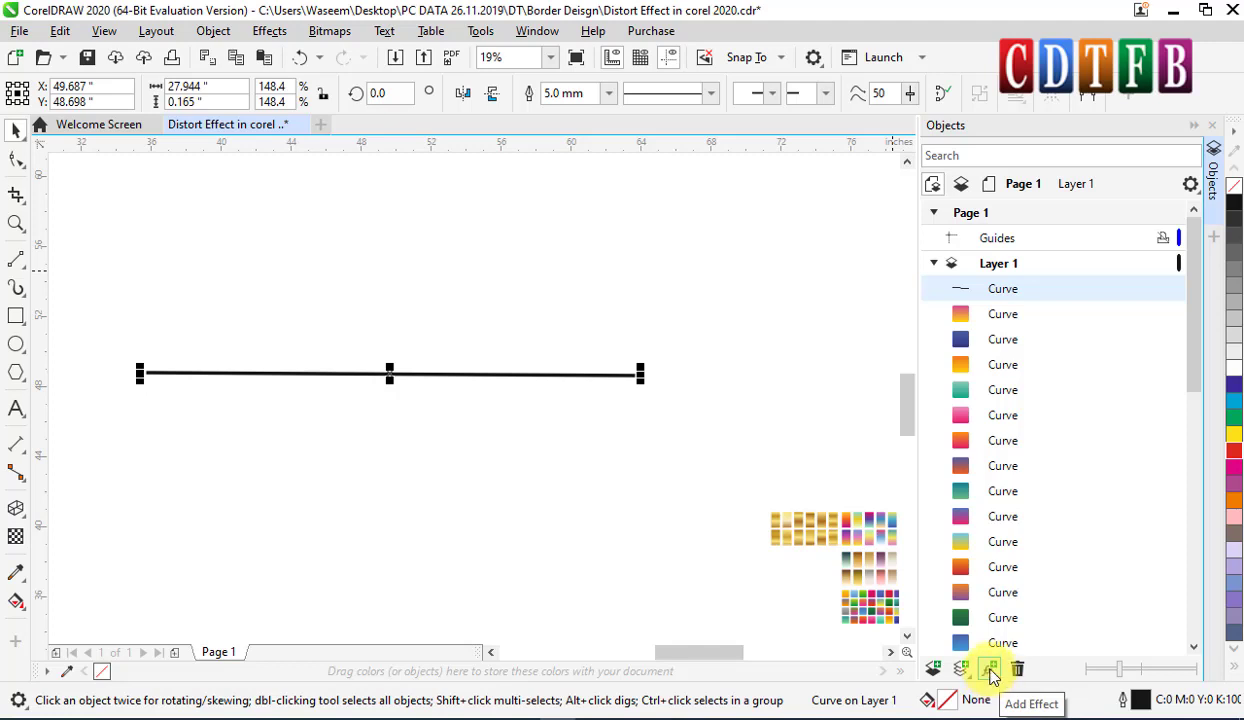
{"action": "left_click", "coordinate": [991, 675]}
{"action": "left_click", "coordinate": [991, 675]}
{"action": "left_click", "coordinate": [991, 675]}
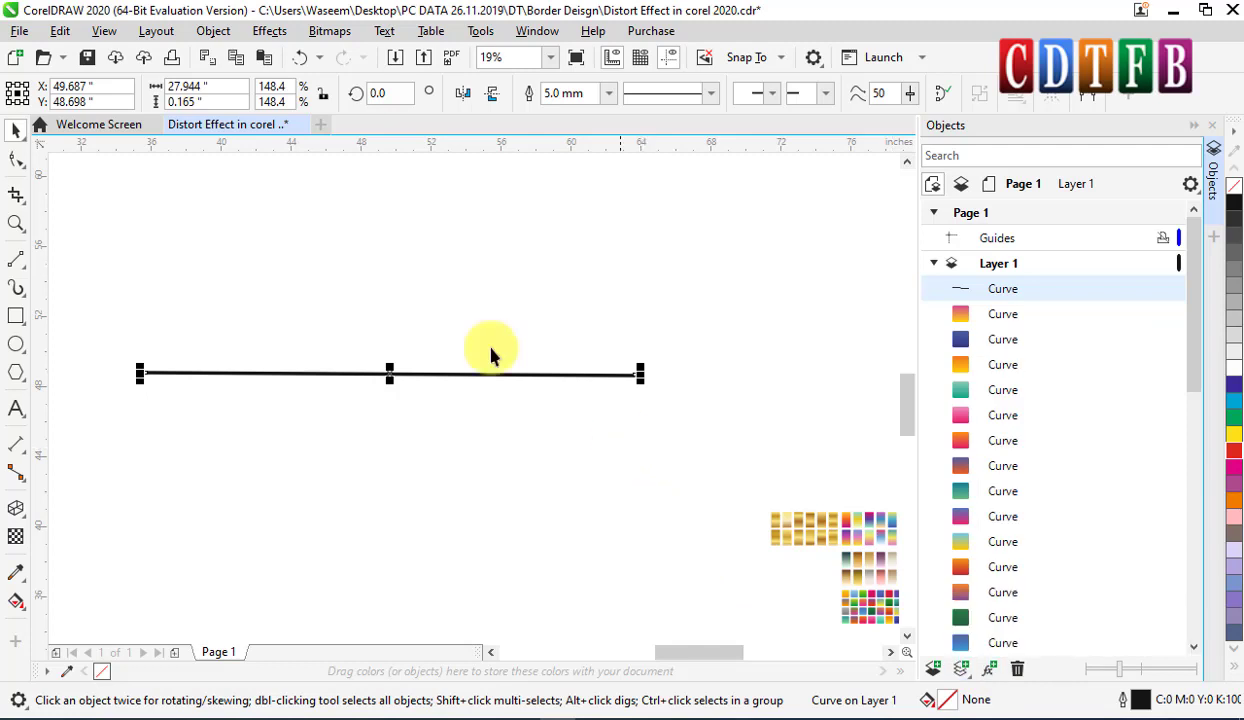
{"action": "left_click", "coordinate": [270, 31]}
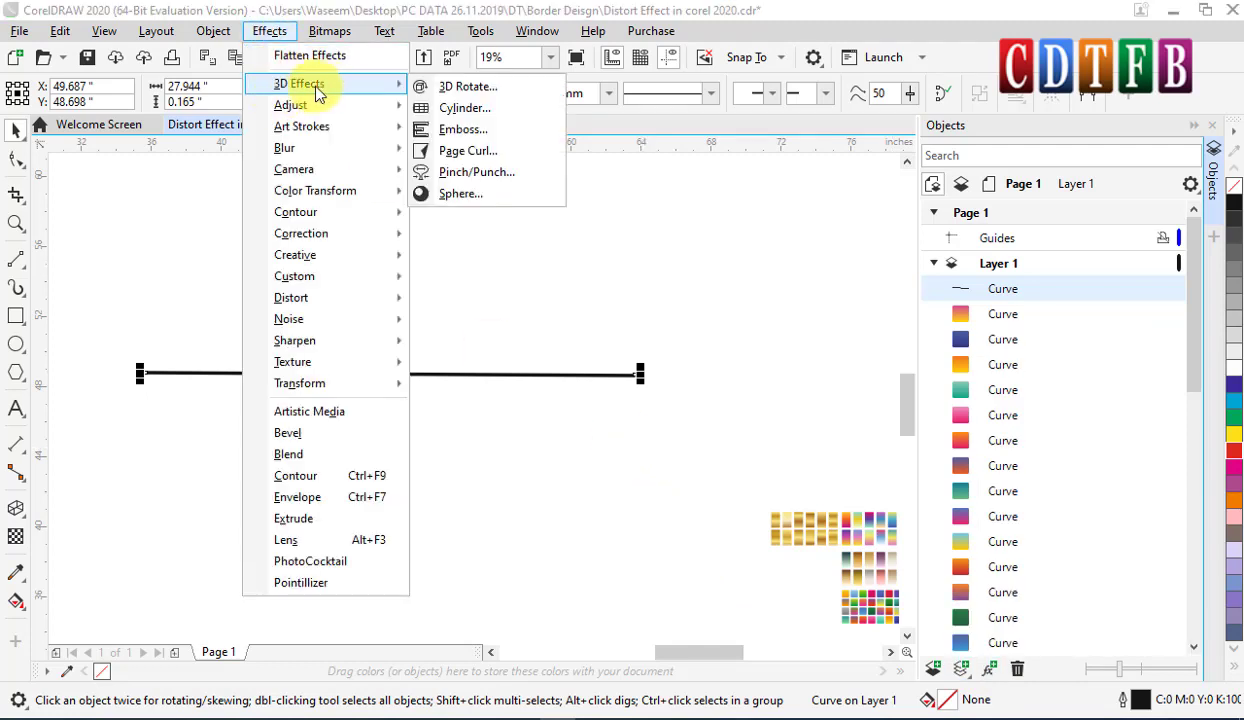
{"action": "mouse_move", "coordinate": [300, 366]}
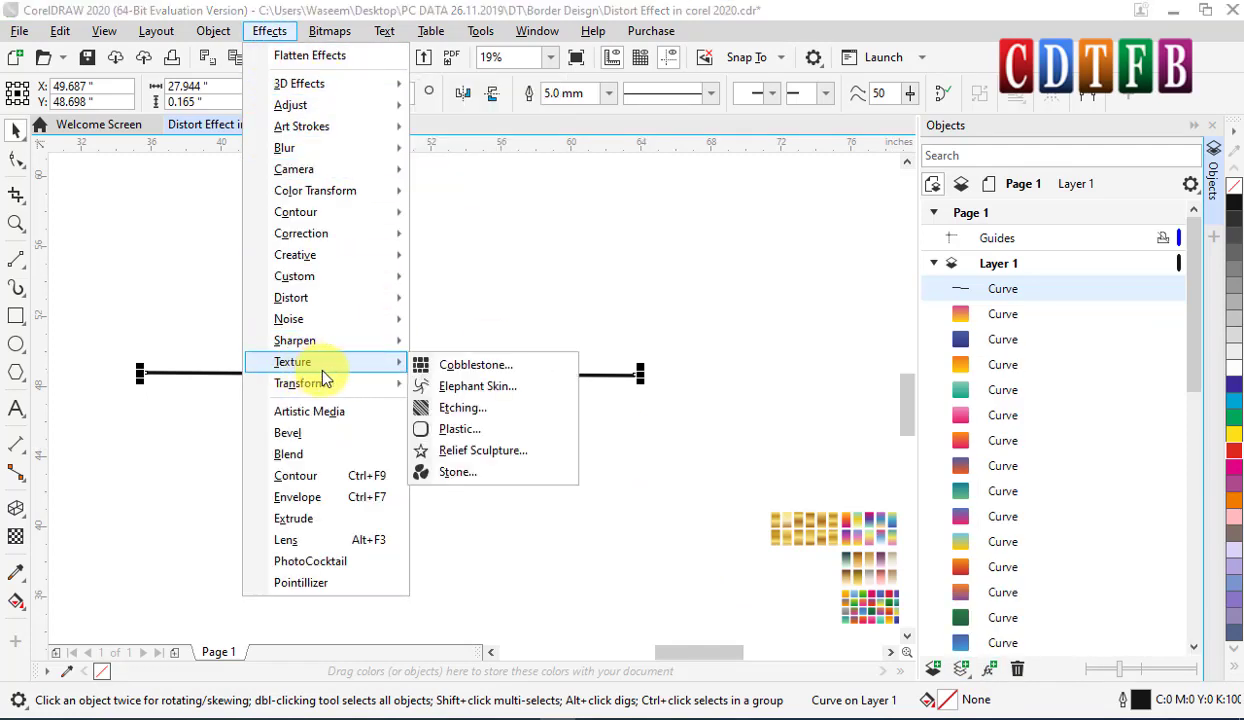
Add the Creative effect Scatter to the selected line and move its settings dialog clear of the line.
{"action": "left_click", "coordinate": [990, 672]}
{"action": "mouse_move", "coordinate": [991, 667]}
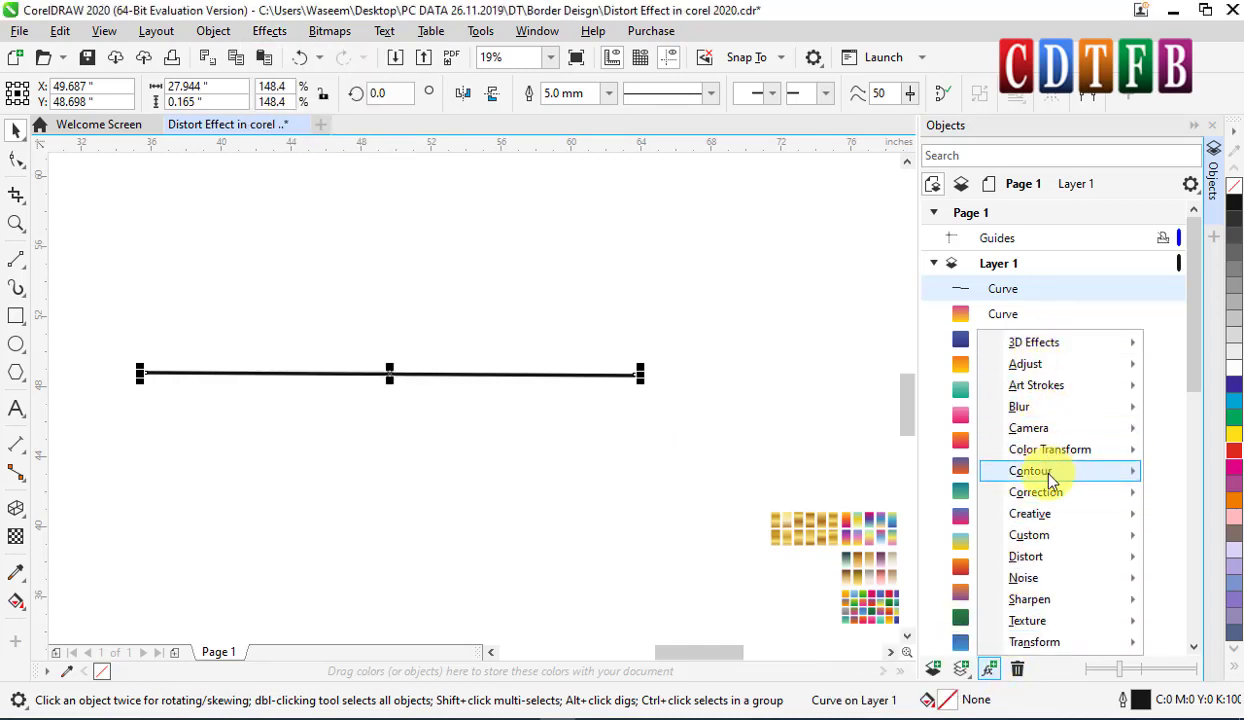
{"action": "mouse_move", "coordinate": [1022, 514]}
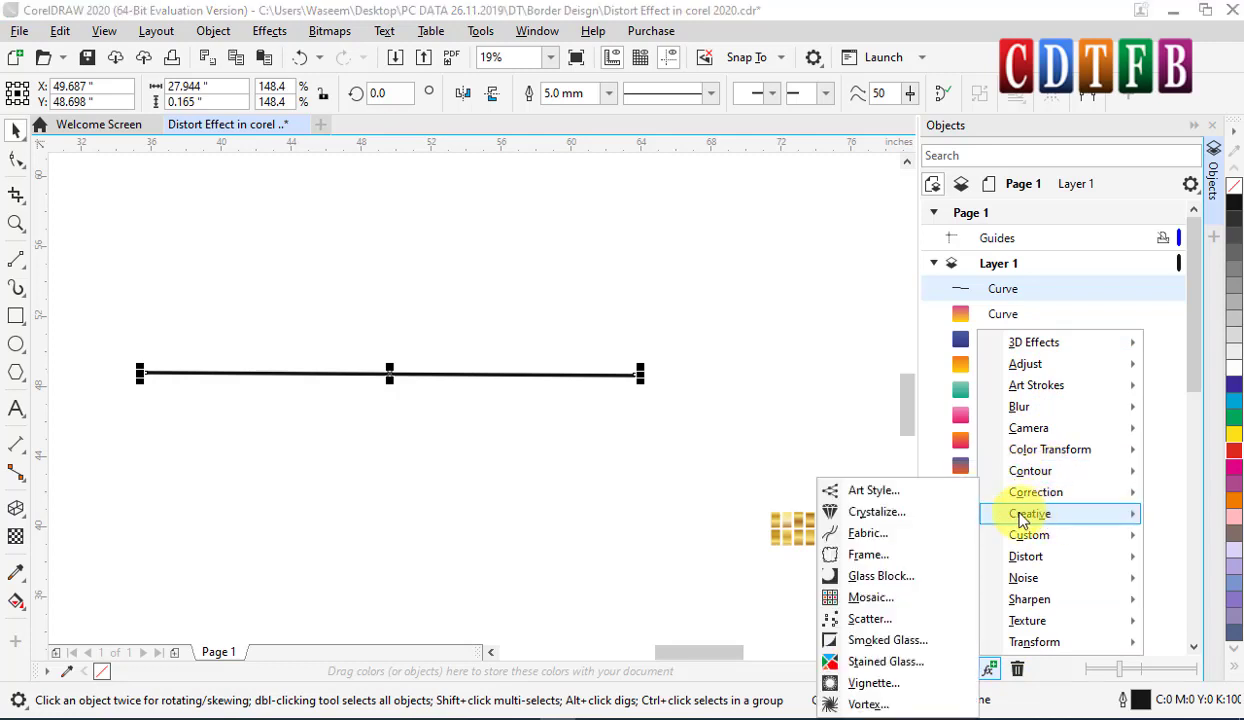
{"action": "left_click", "coordinate": [889, 625]}
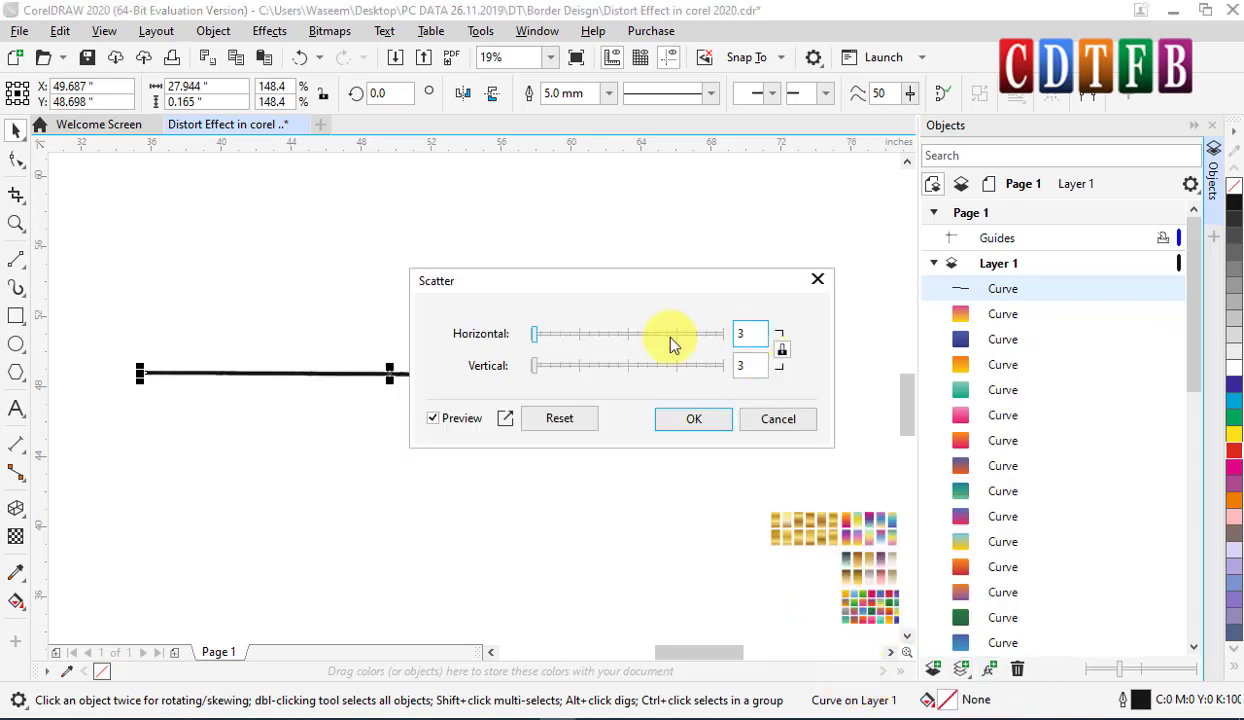
{"action": "left_click_drag", "start_coordinate": [656, 289], "coordinate": [549, 158]}
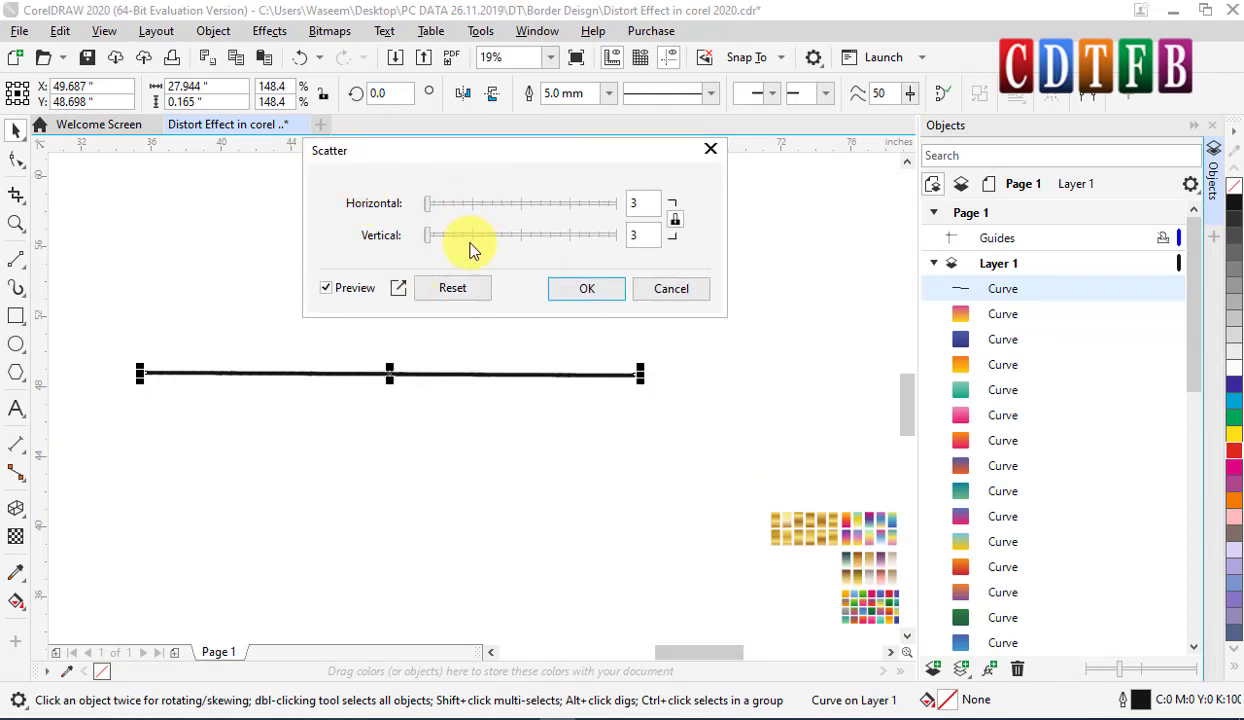
Try Scatter values of 14 with Horizontal and Vertical unlinked, and of 82 with them linked.
{"action": "left_click", "coordinate": [675, 220]}
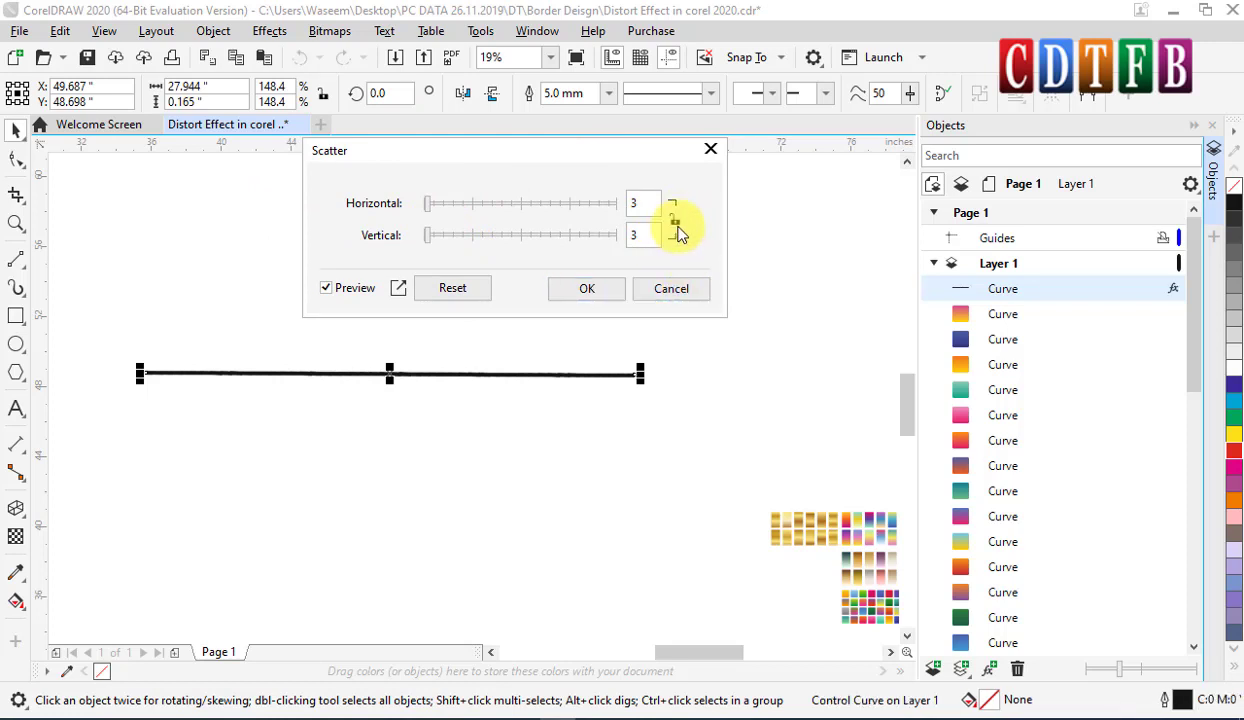
{"action": "left_click", "coordinate": [676, 220]}
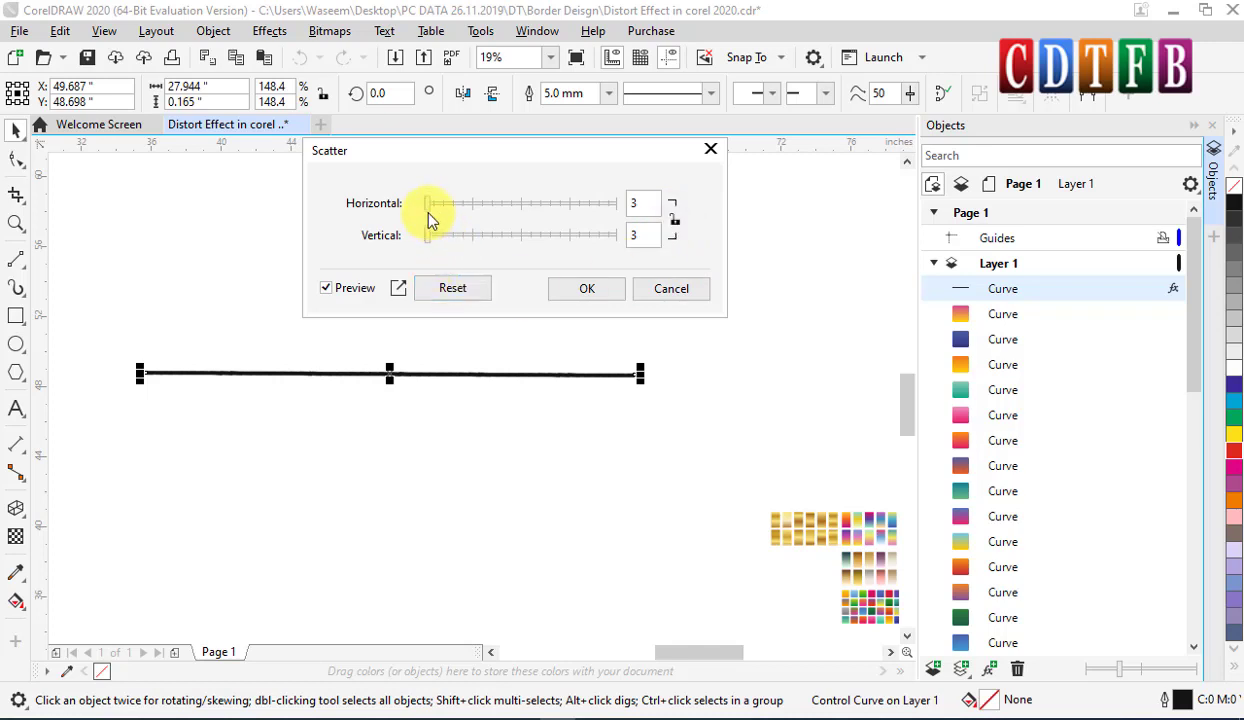
{"action": "left_click_drag", "start_coordinate": [428, 204], "coordinate": [471, 245]}
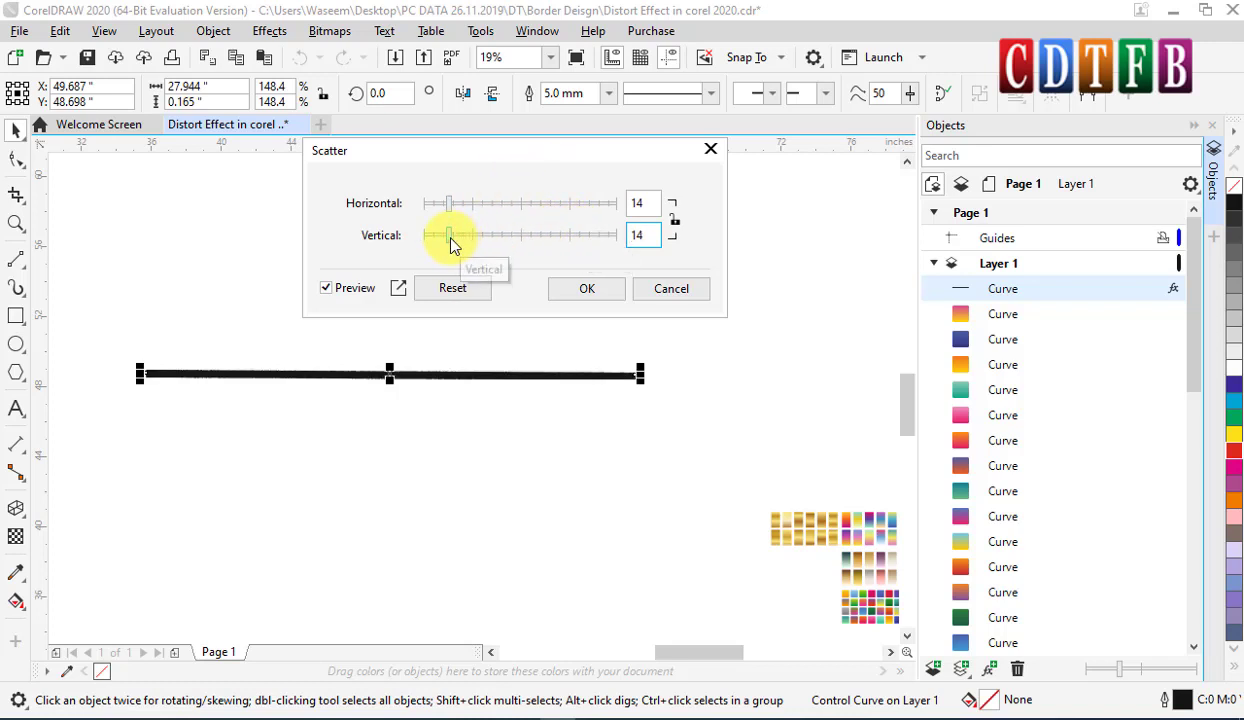
{"action": "left_click", "coordinate": [452, 240]}
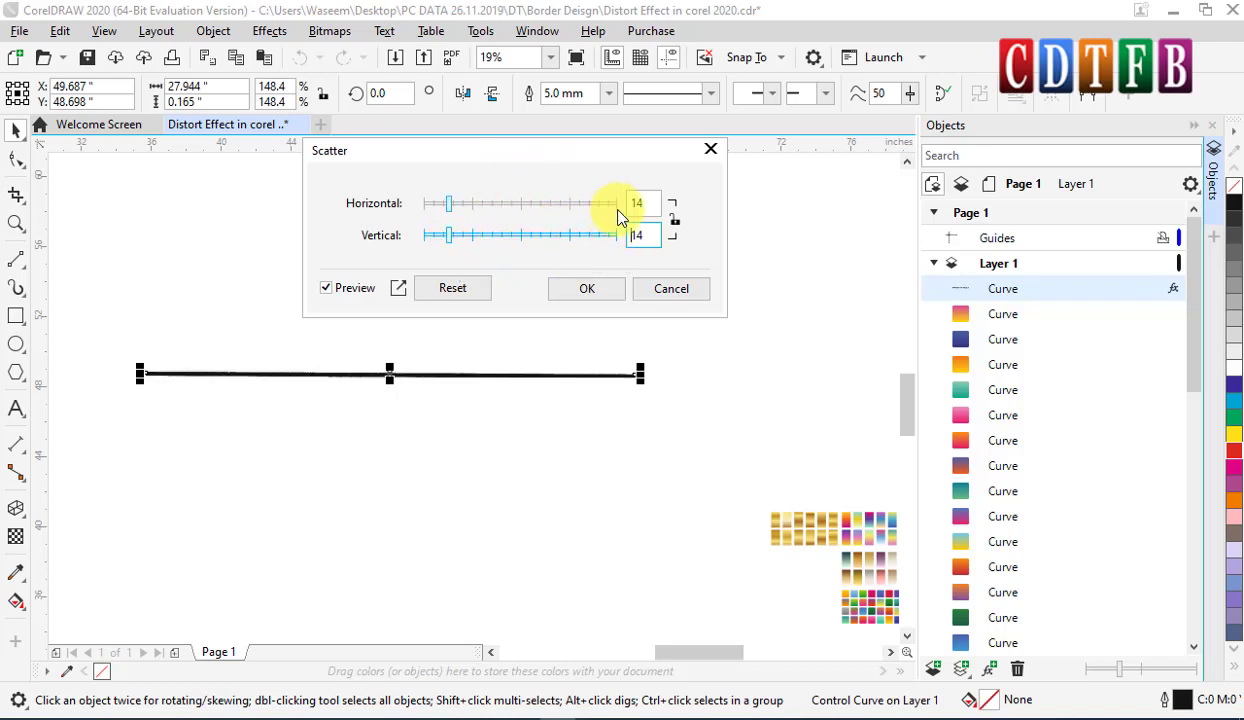
{"action": "left_click", "coordinate": [675, 221]}
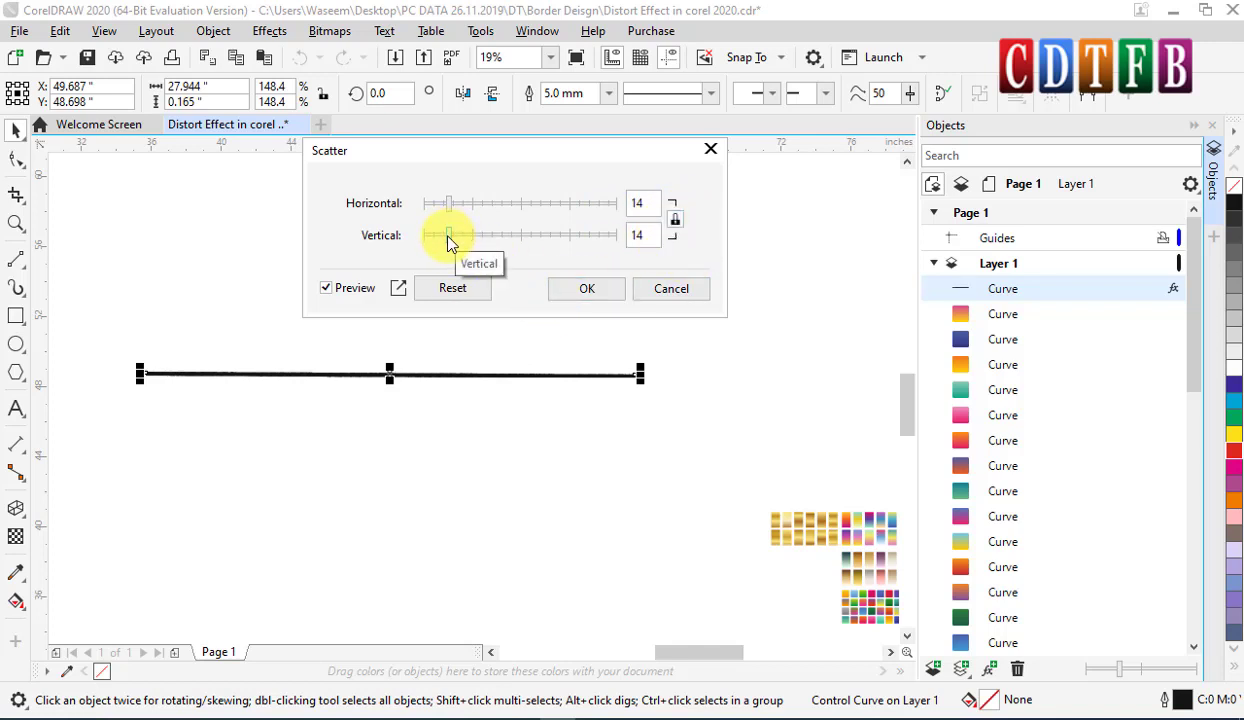
{"action": "left_click_drag", "start_coordinate": [448, 237], "coordinate": [578, 202]}
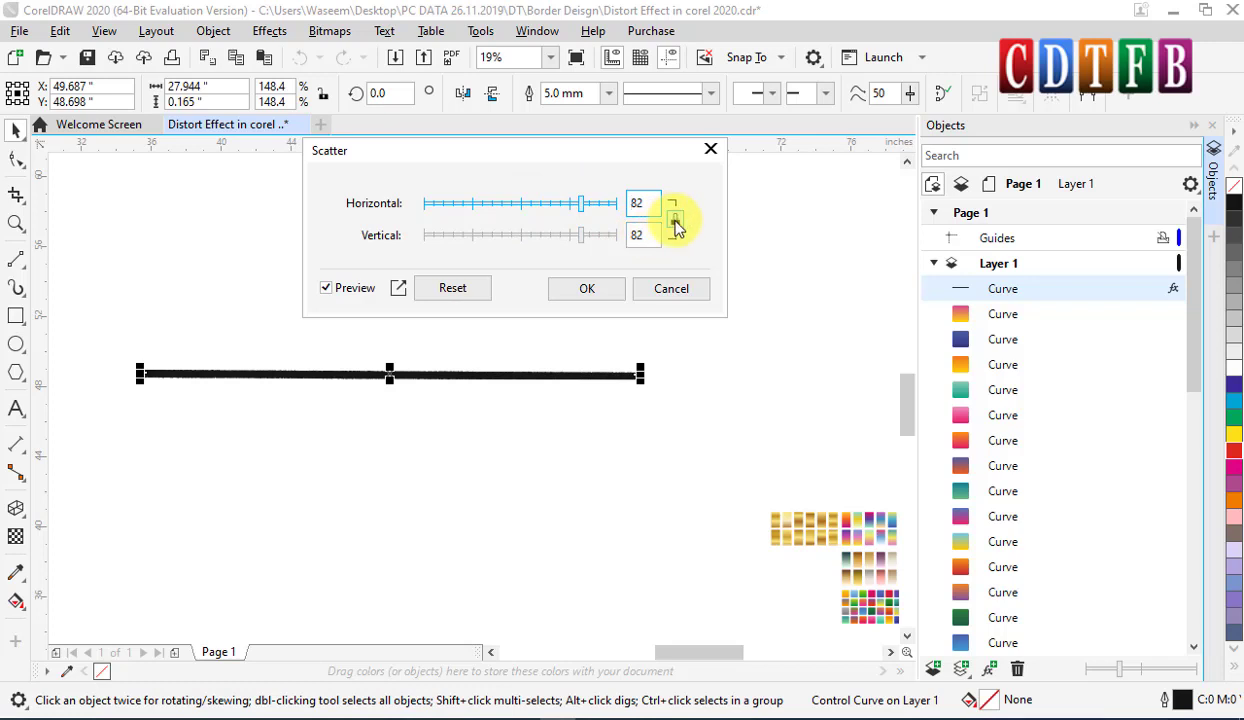
Unlink the Scatter values and try Vertical at 12 with Horizontal at 38.
{"action": "left_click", "coordinate": [675, 222]}
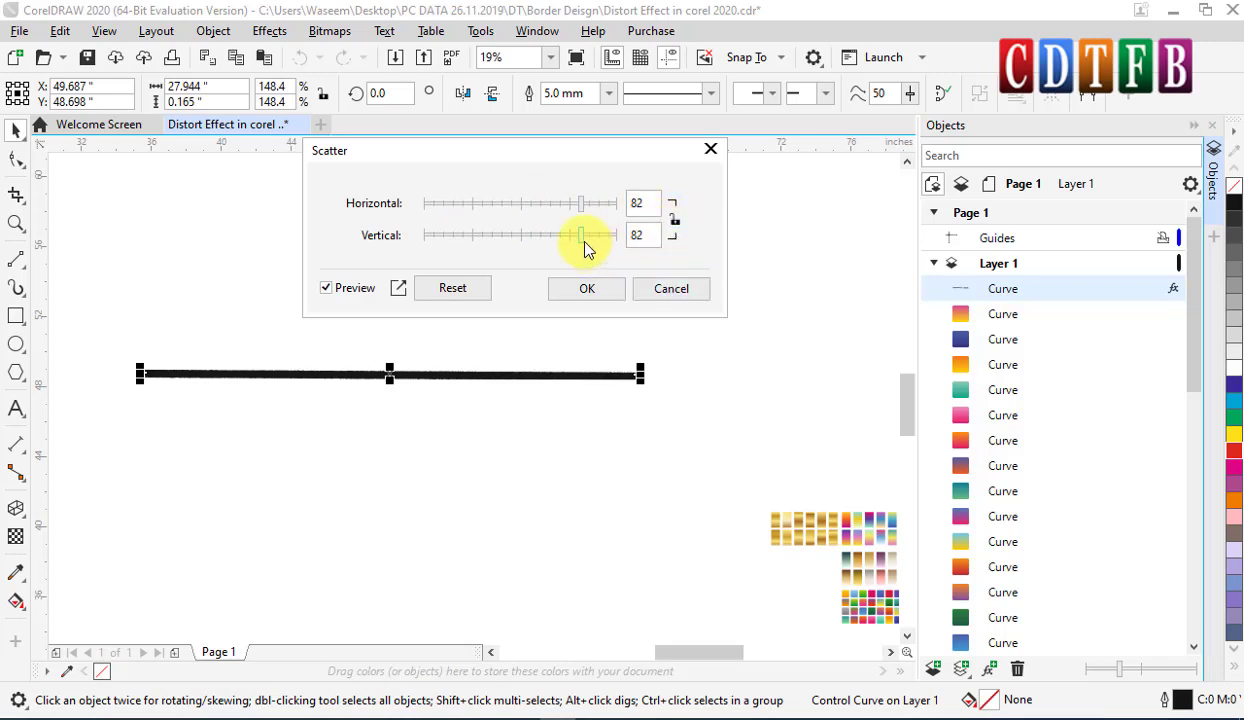
{"action": "left_click_drag", "start_coordinate": [583, 240], "coordinate": [446, 237]}
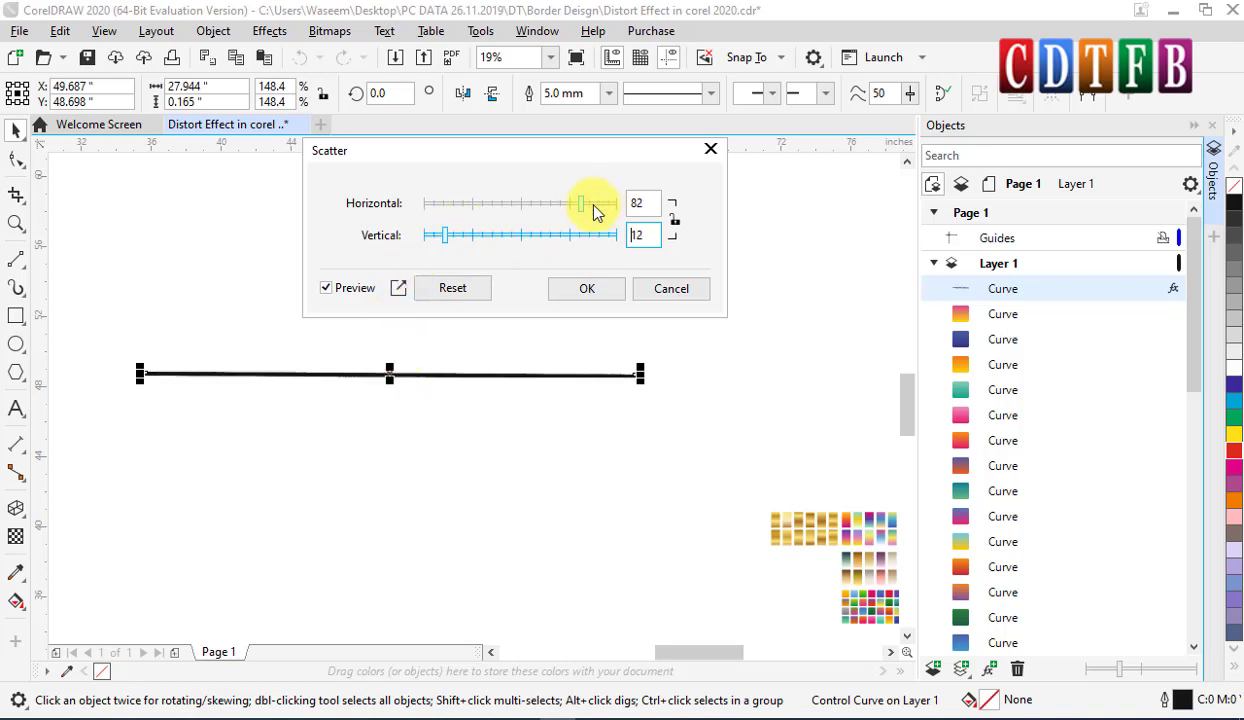
{"action": "left_click_drag", "start_coordinate": [568, 210], "coordinate": [498, 231]}
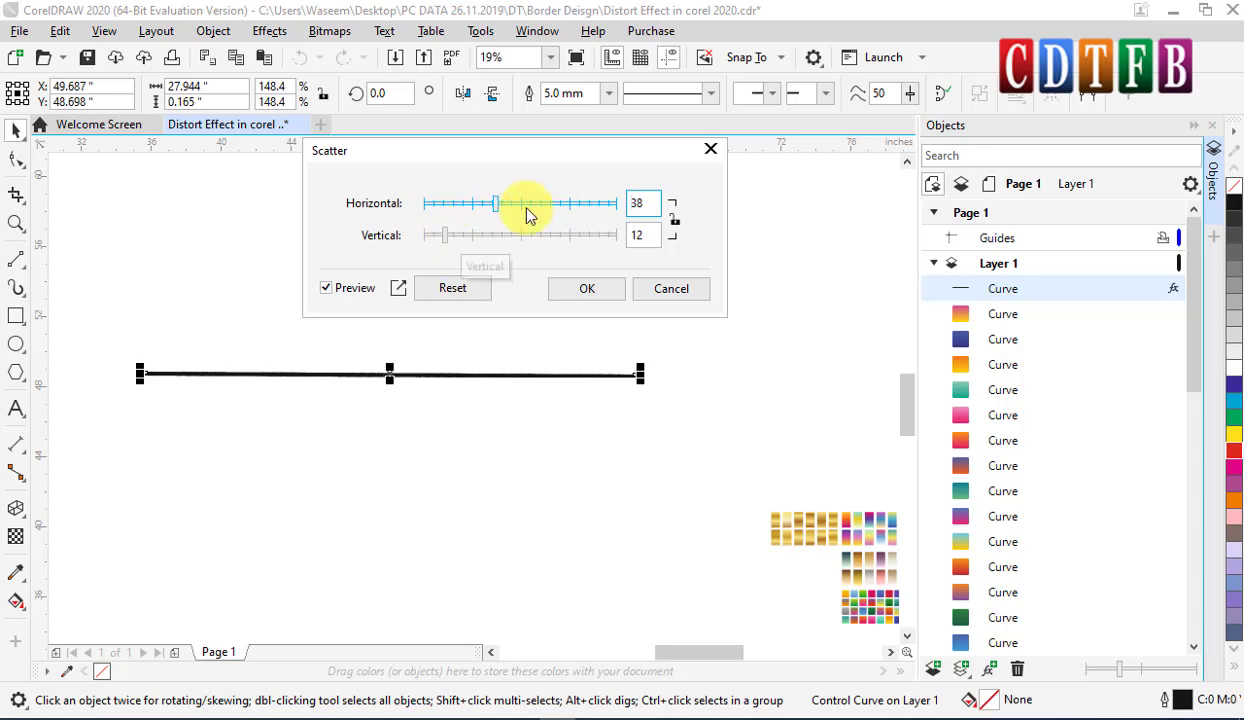
Link the Scatter values again, set Horizontal and Vertical to 100, and apply the effect to the line.
{"action": "left_click", "coordinate": [676, 222]}
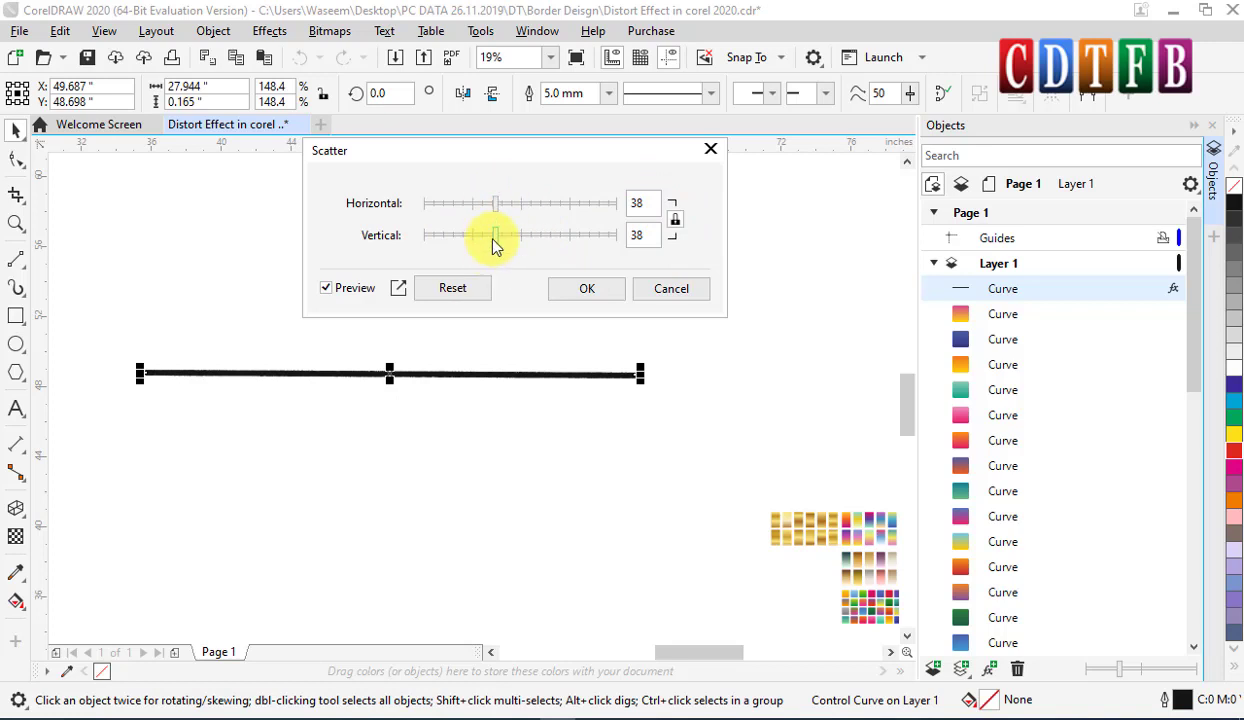
{"action": "left_click_drag", "start_coordinate": [495, 237], "coordinate": [633, 234]}
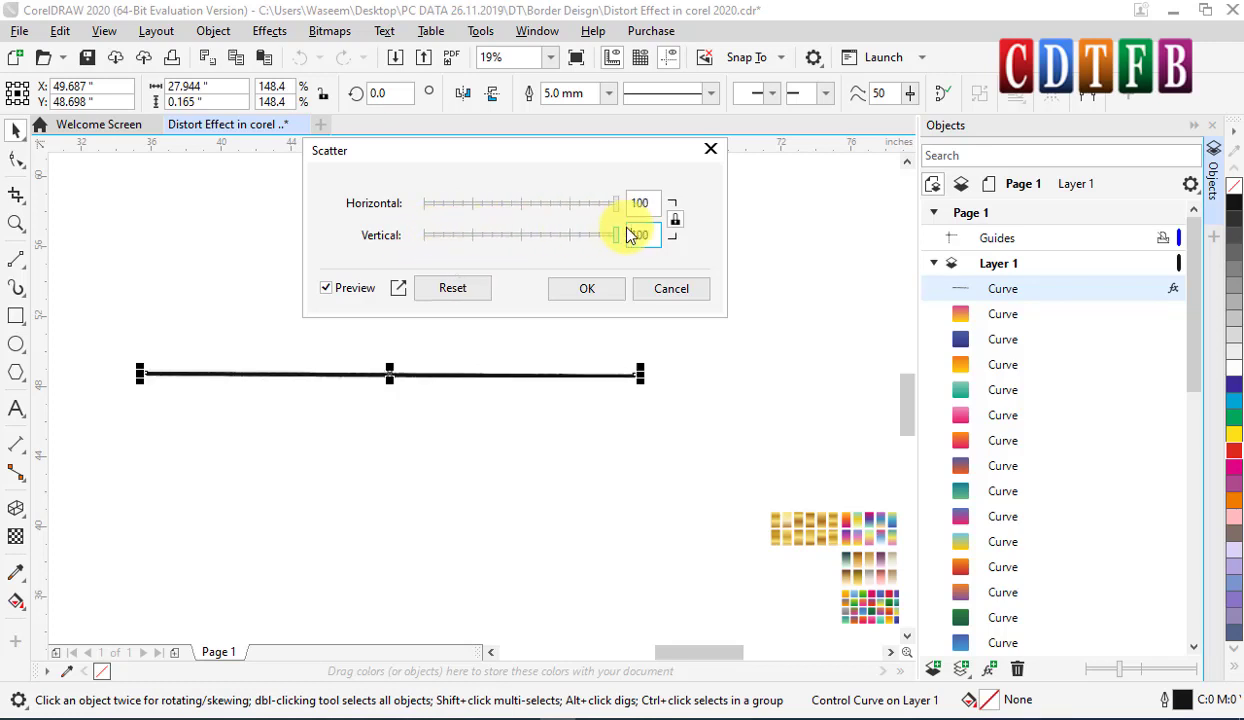
{"action": "left_click", "coordinate": [590, 289]}
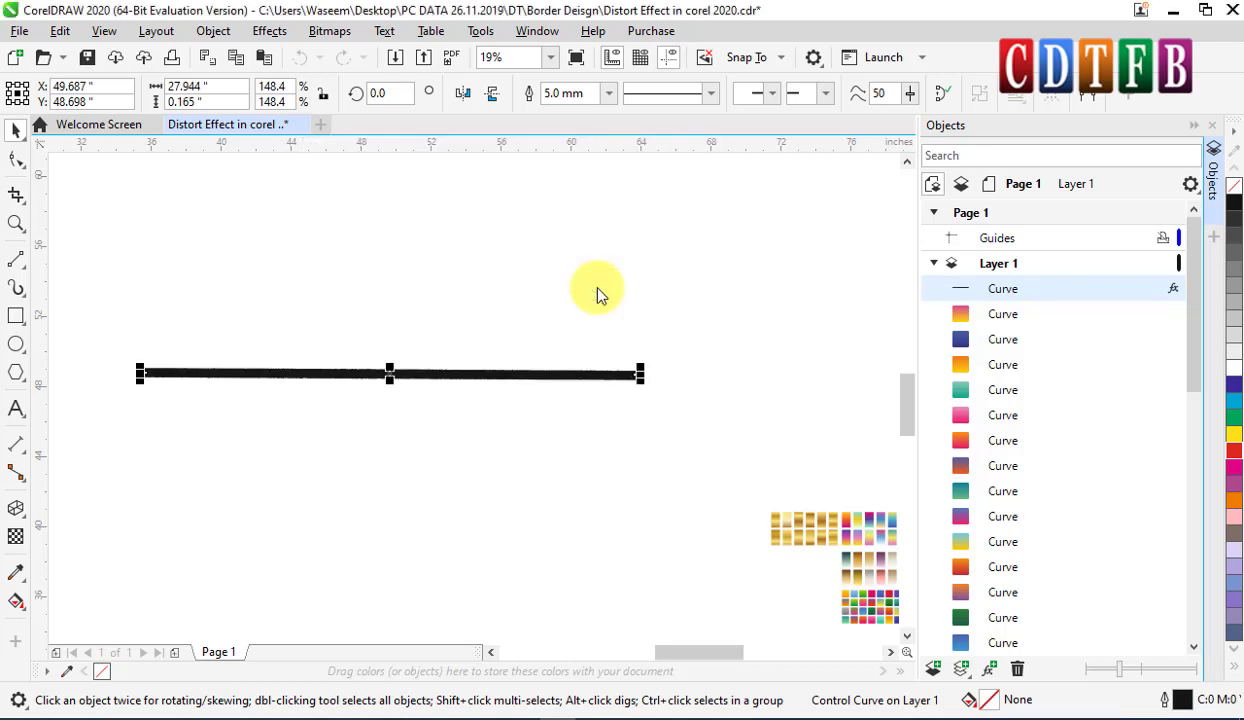
Examine the scattered texture of the black line up close, along its body and at its edges.
{"action": "scroll", "coordinate": [553, 390], "scroll_direction": "up", "scroll_amount": 2}
{"action": "scroll", "coordinate": [572, 350], "scroll_direction": "up", "scroll_amount": 2}
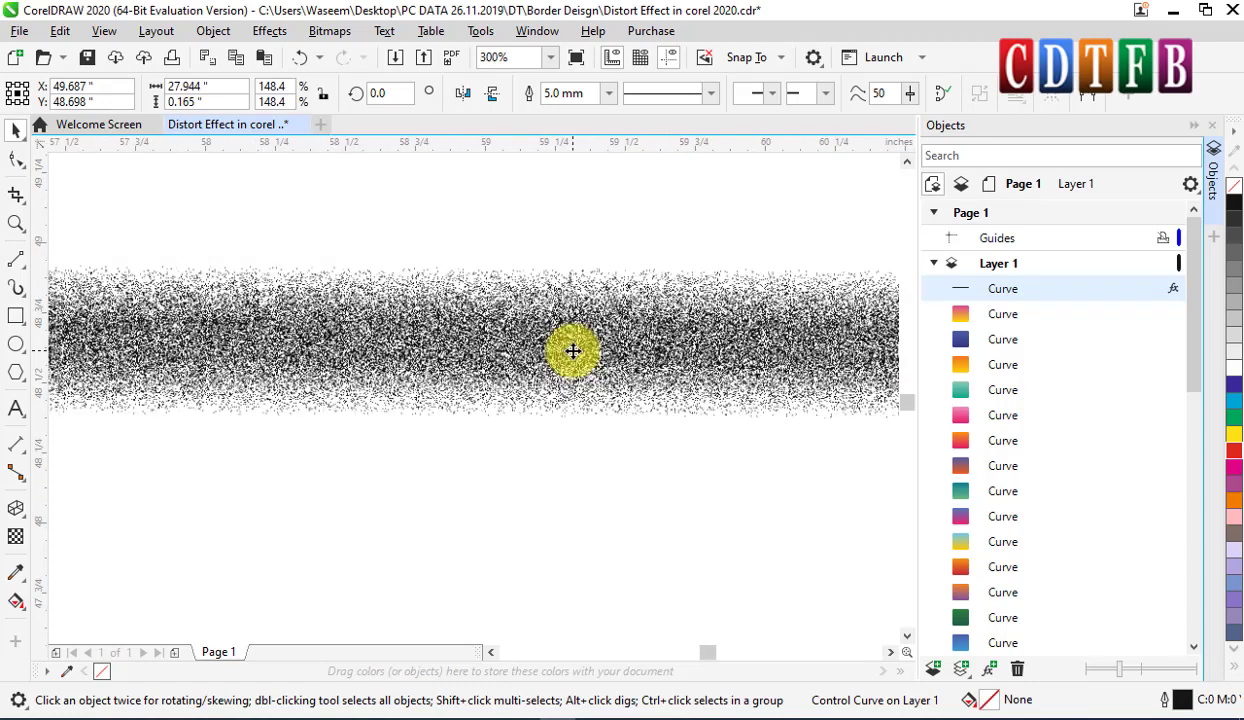
{"action": "scroll", "coordinate": [542, 320], "scroll_direction": "up", "scroll_amount": 1}
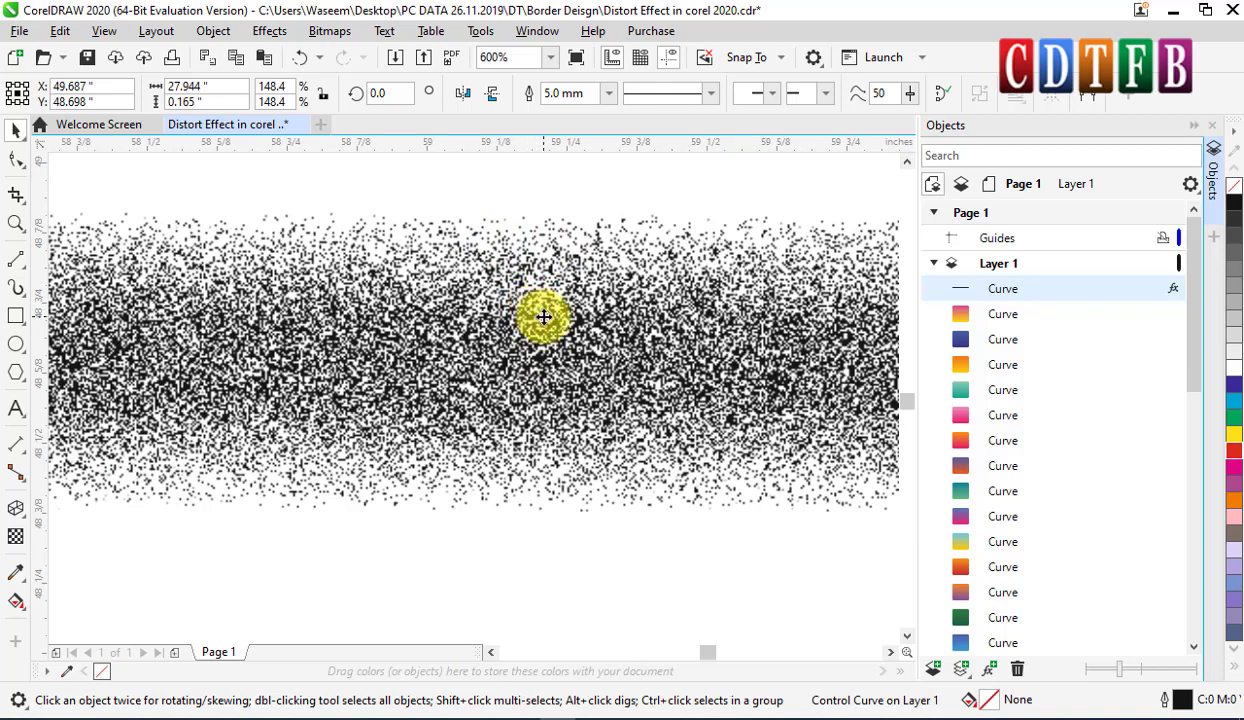
{"action": "scroll", "coordinate": [544, 317], "scroll_direction": "down", "scroll_amount": 2}
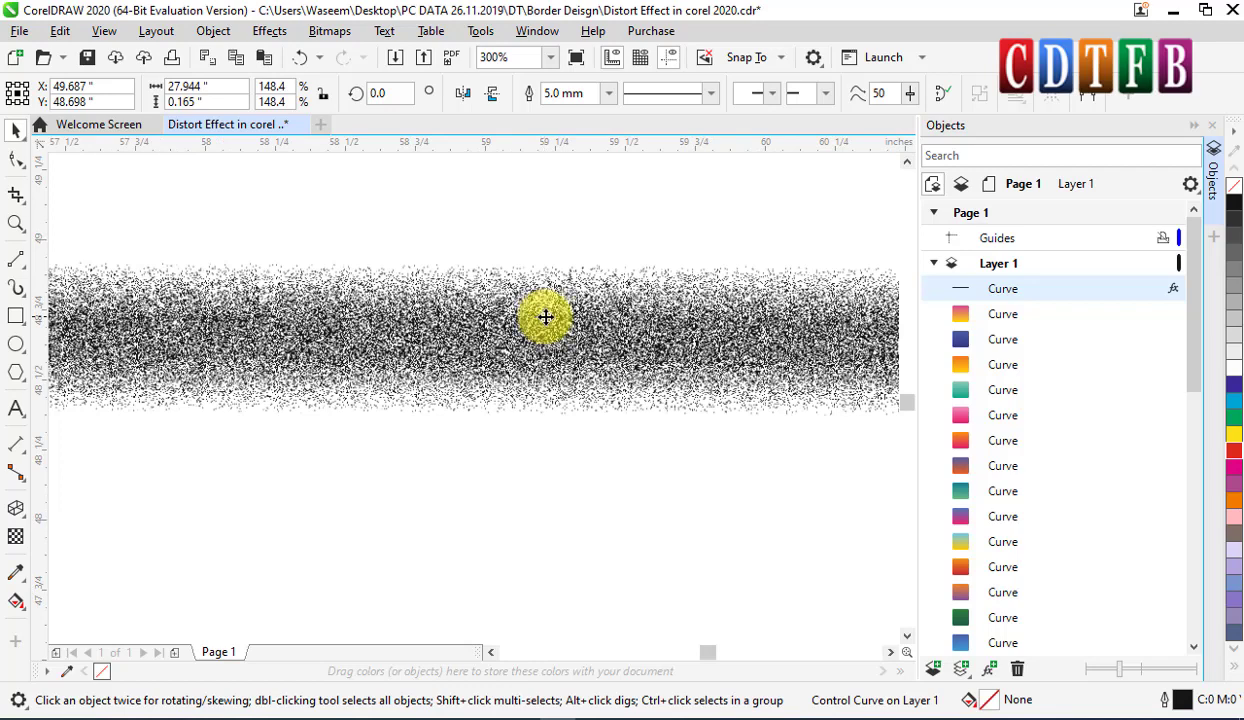
{"action": "left_click", "coordinate": [543, 312]}
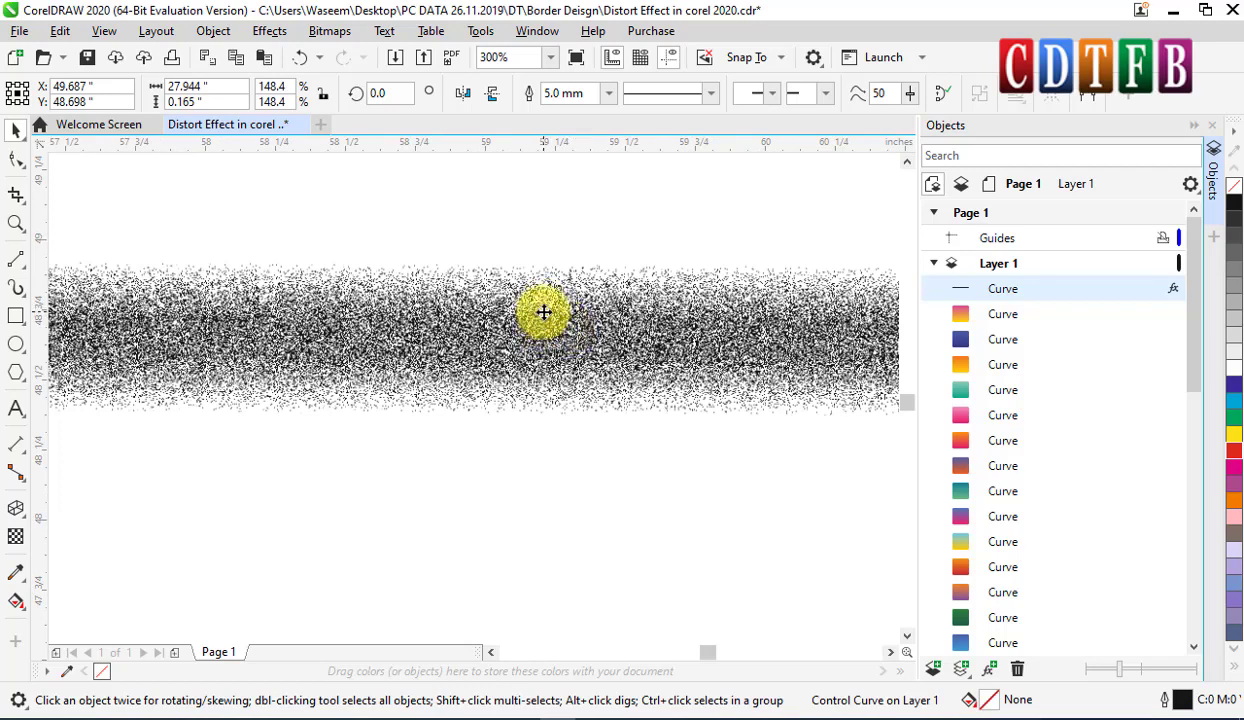
{"action": "scroll", "coordinate": [544, 312], "scroll_direction": "up", "scroll_amount": 4}
{"action": "scroll", "coordinate": [548, 318], "scroll_direction": "down", "scroll_amount": 2}
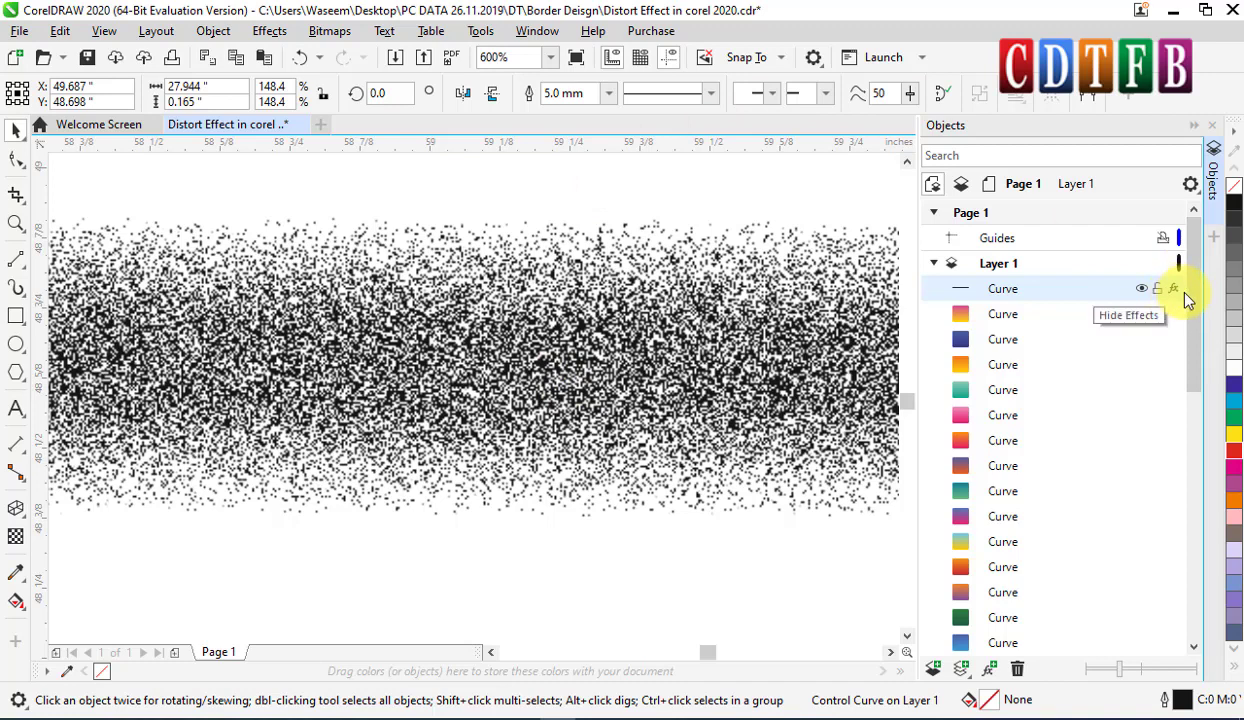
{"action": "scroll", "coordinate": [736, 333], "scroll_direction": "down", "scroll_amount": 2}
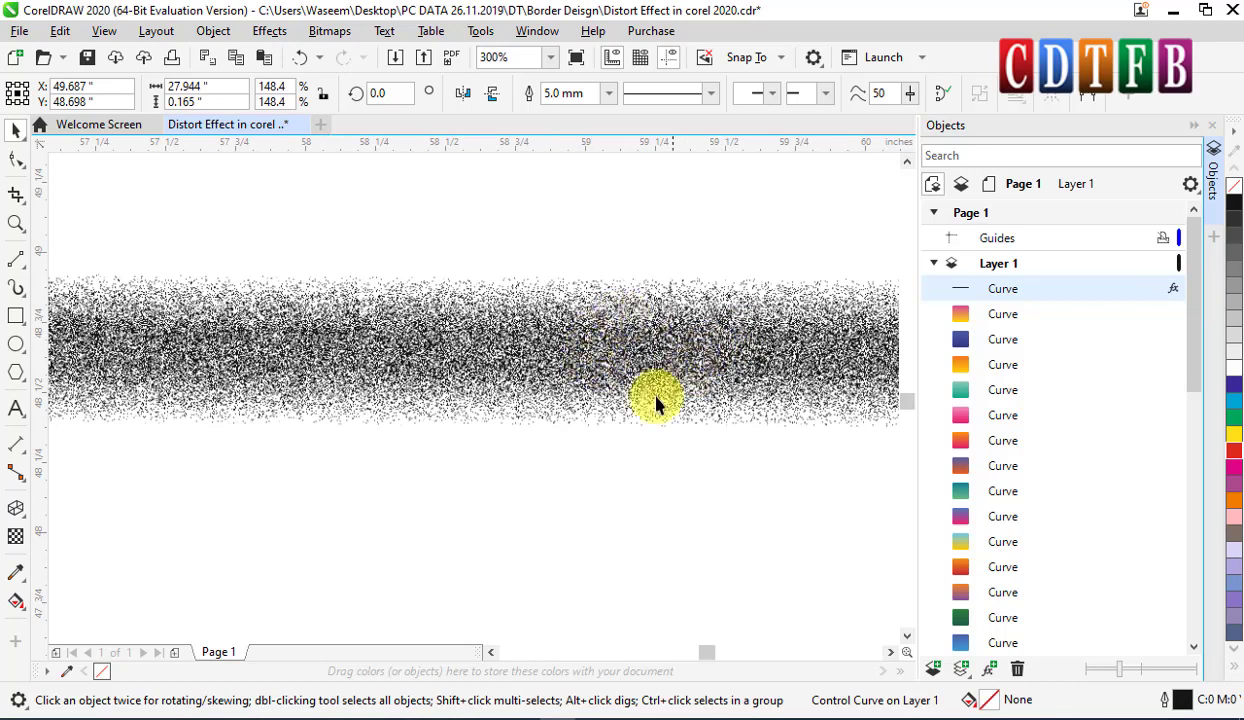
{"action": "scroll", "coordinate": [550, 339], "scroll_direction": "down", "scroll_amount": 2}
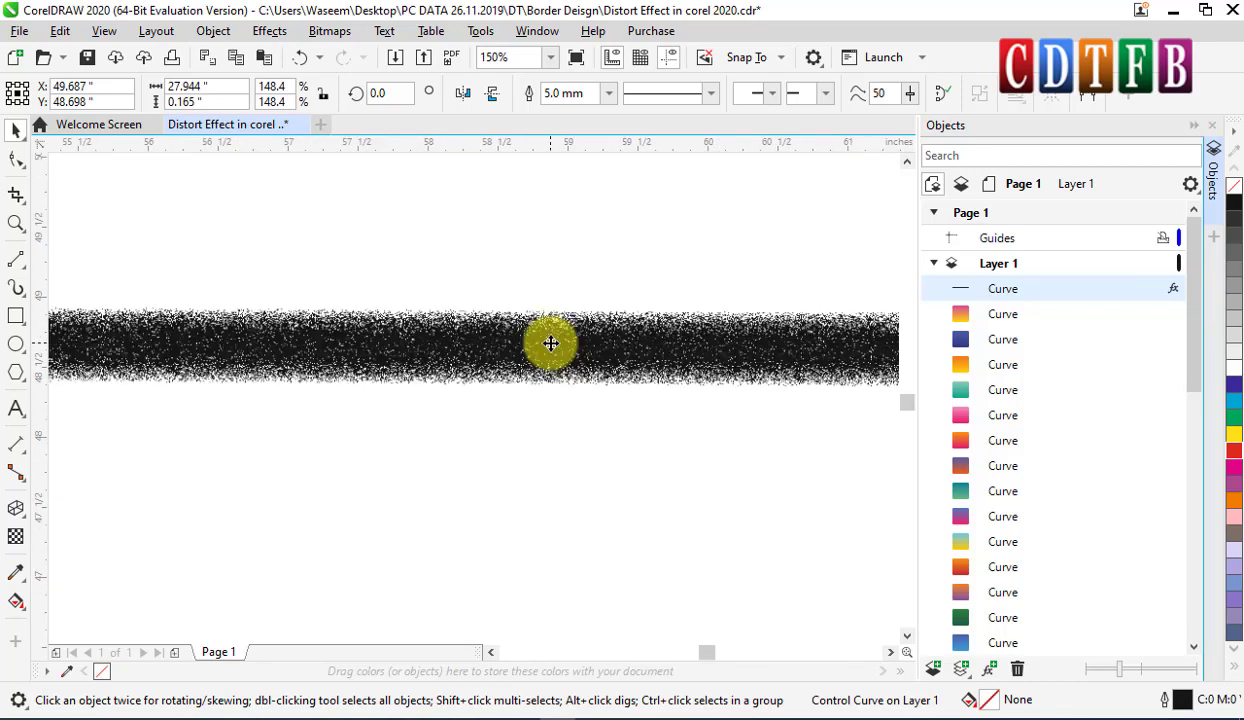
{"action": "left_click", "coordinate": [535, 230]}
{"action": "left_click", "coordinate": [605, 355]}
{"action": "scroll", "coordinate": [428, 356], "scroll_direction": "down", "scroll_amount": 2}
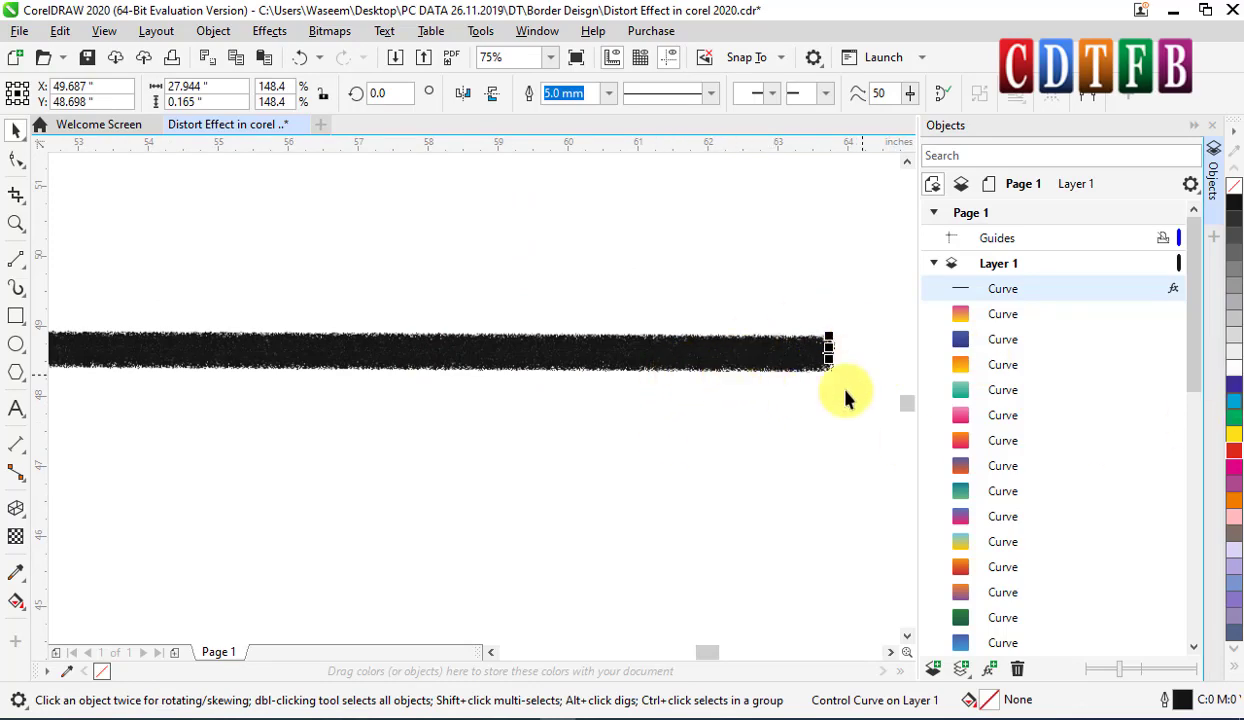
Try red, cyan and dark blue as the scattered line's outline colour and settle on magenta.
{"action": "scroll", "coordinate": [805, 352], "scroll_direction": "up", "scroll_amount": 5}
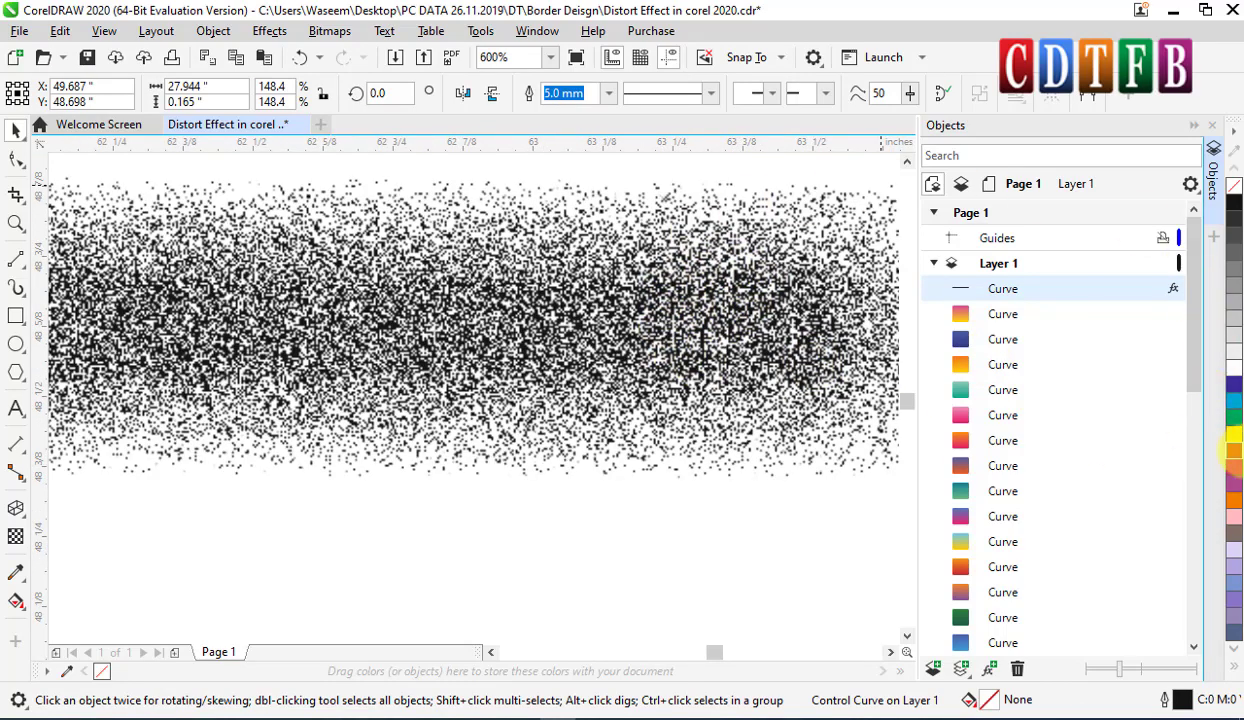
{"action": "left_click", "coordinate": [1236, 454]}
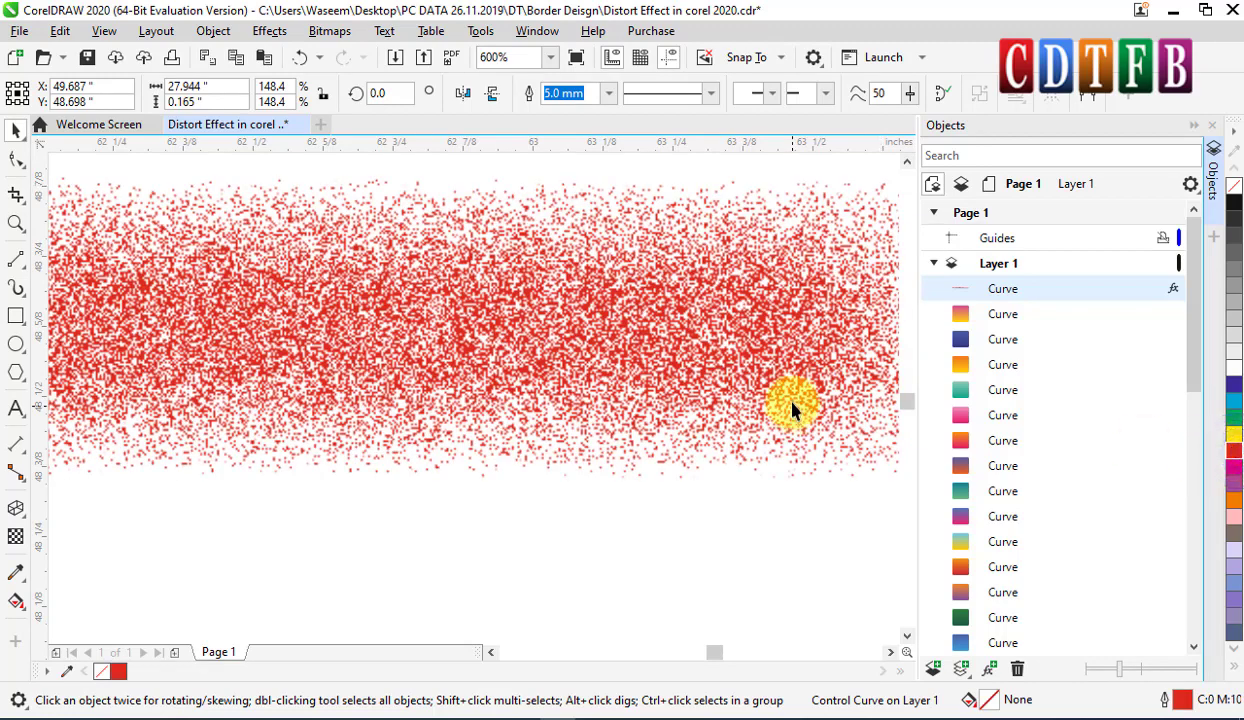
{"action": "left_click", "coordinate": [1235, 399]}
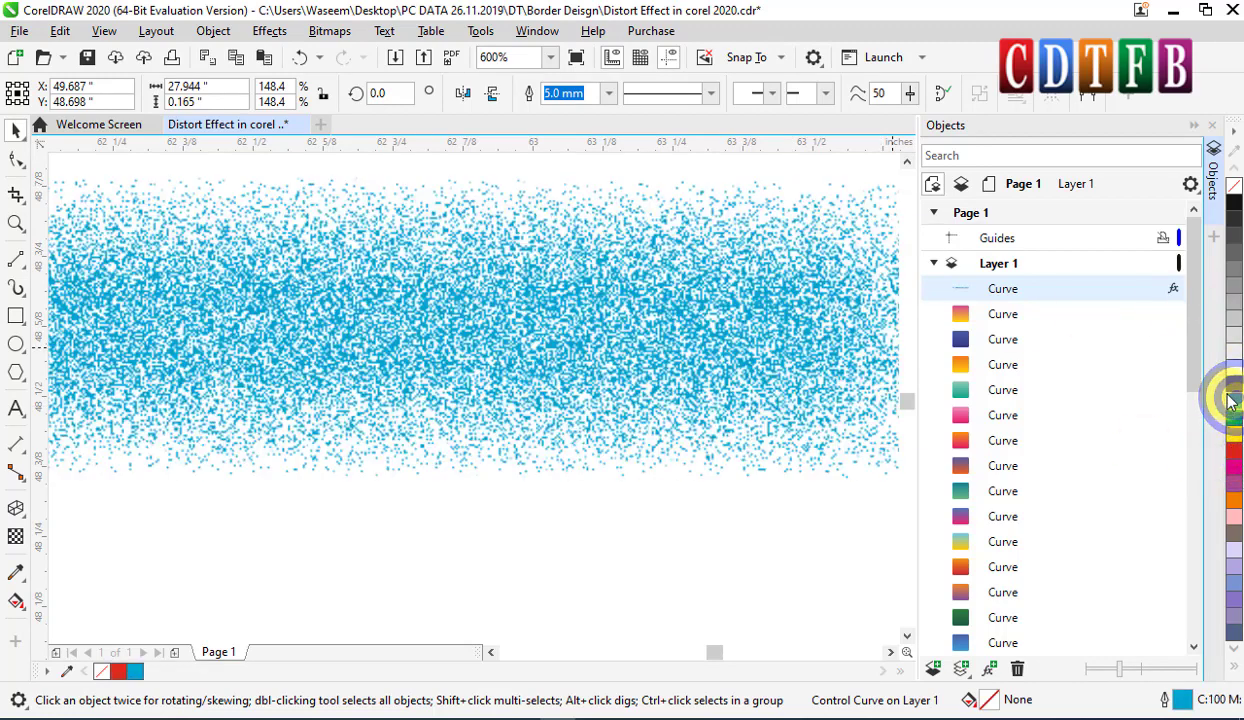
{"action": "left_click", "coordinate": [1235, 384]}
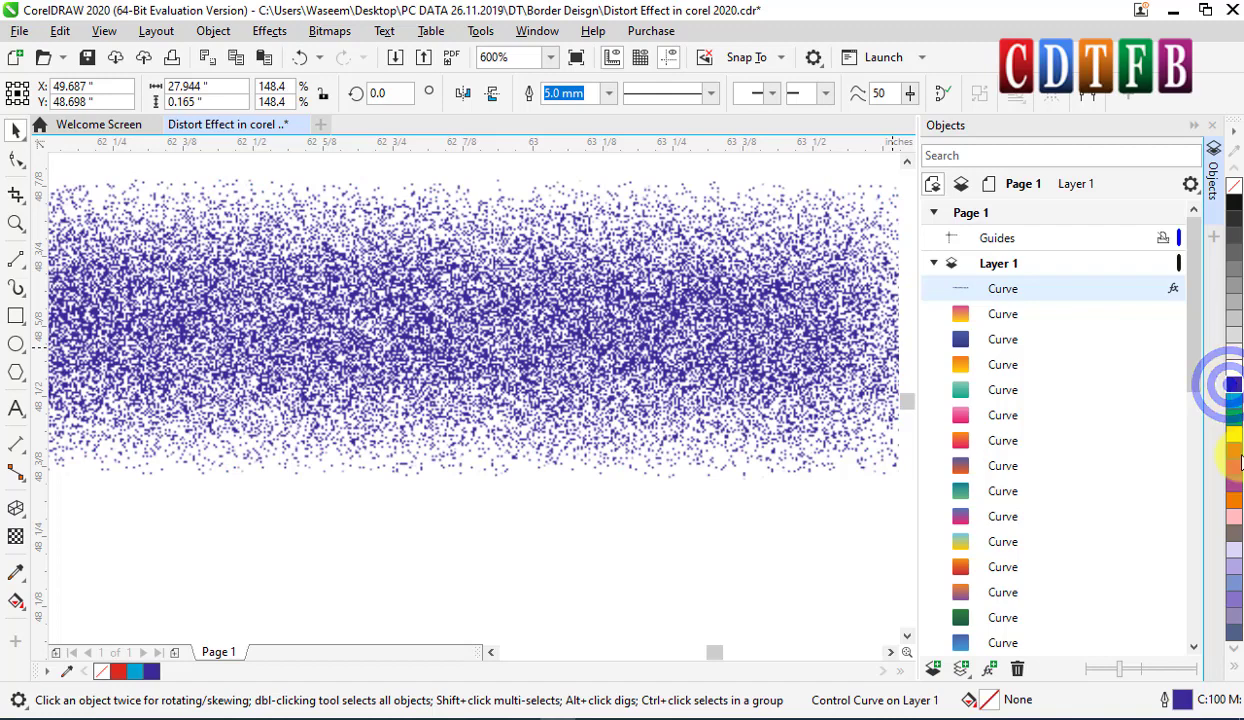
{"action": "left_click", "coordinate": [1235, 466]}
Examine the magenta scattered line along its length, as a whole and at both ends.
{"action": "scroll", "coordinate": [690, 378], "scroll_direction": "down", "scroll_amount": 2}
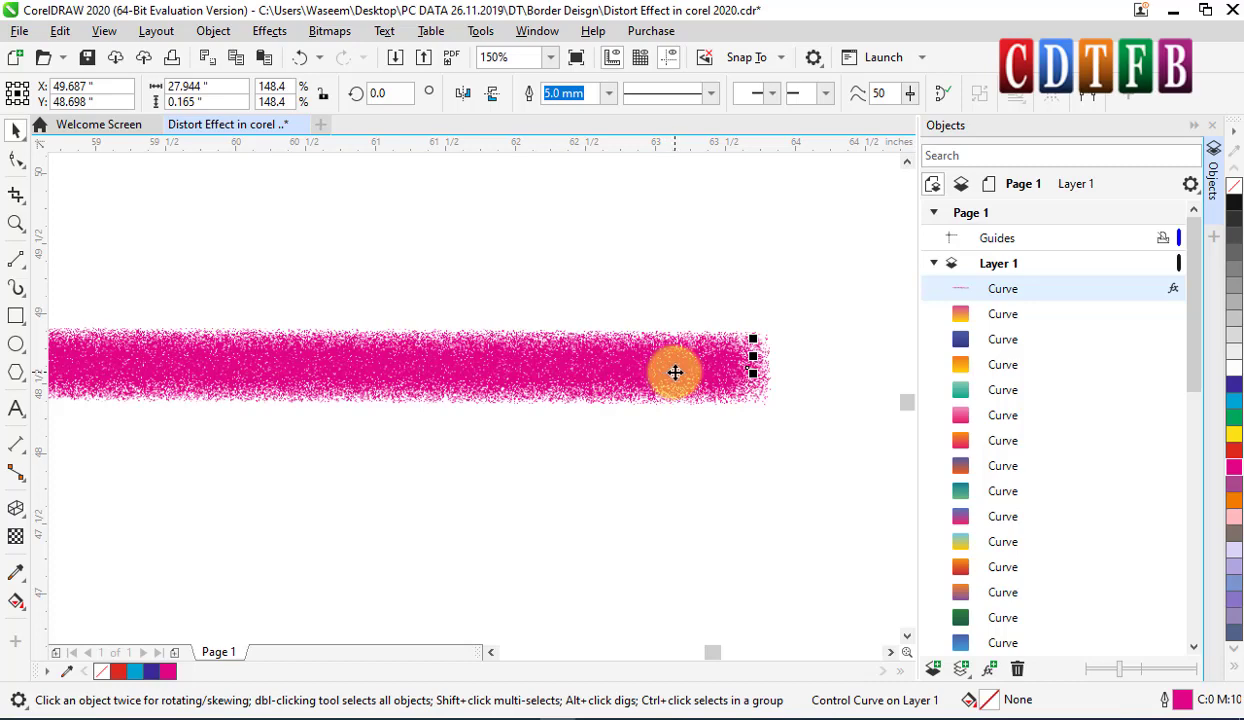
{"action": "left_click_drag", "start_coordinate": [714, 652], "coordinate": [702, 652]}
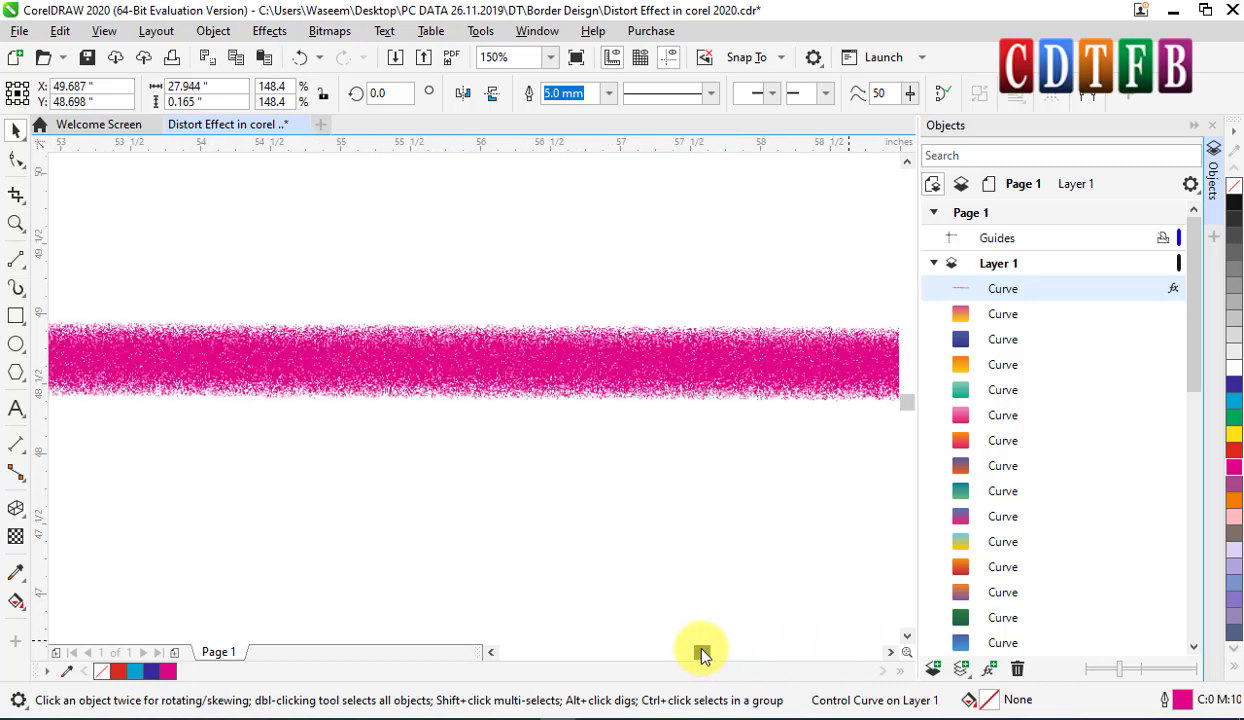
{"action": "left_click", "coordinate": [592, 369]}
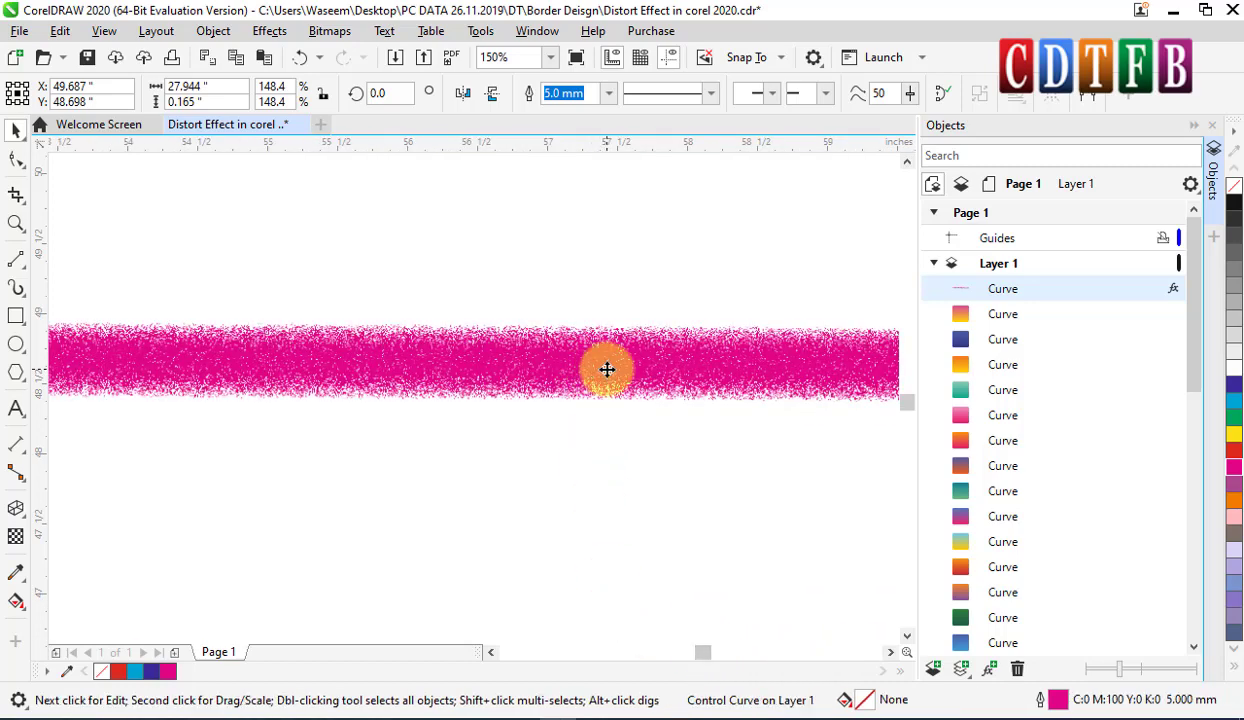
{"action": "scroll", "coordinate": [607, 369], "scroll_direction": "down", "scroll_amount": 1}
{"action": "scroll", "coordinate": [608, 366], "scroll_direction": "down", "scroll_amount": 1}
{"action": "scroll", "coordinate": [780, 369], "scroll_direction": "down", "scroll_amount": 1}
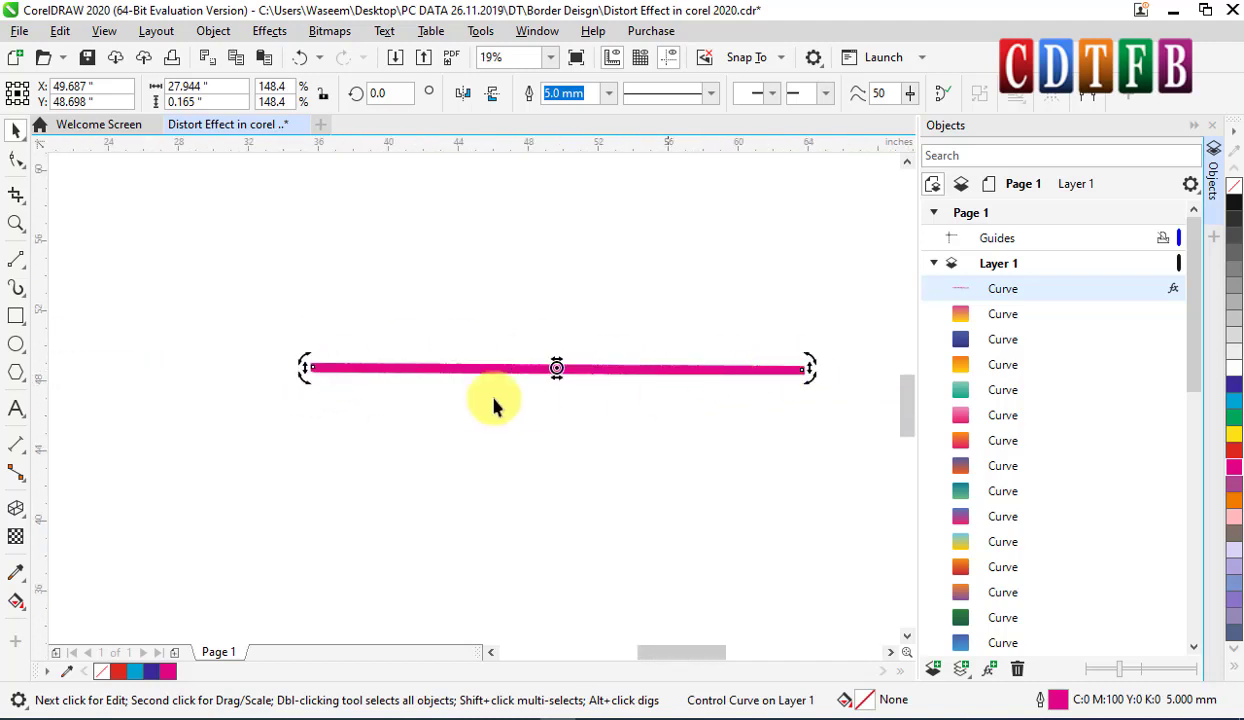
{"action": "key", "text": "z"}
{"action": "left_click_drag", "start_coordinate": [262, 322], "coordinate": [656, 409]}
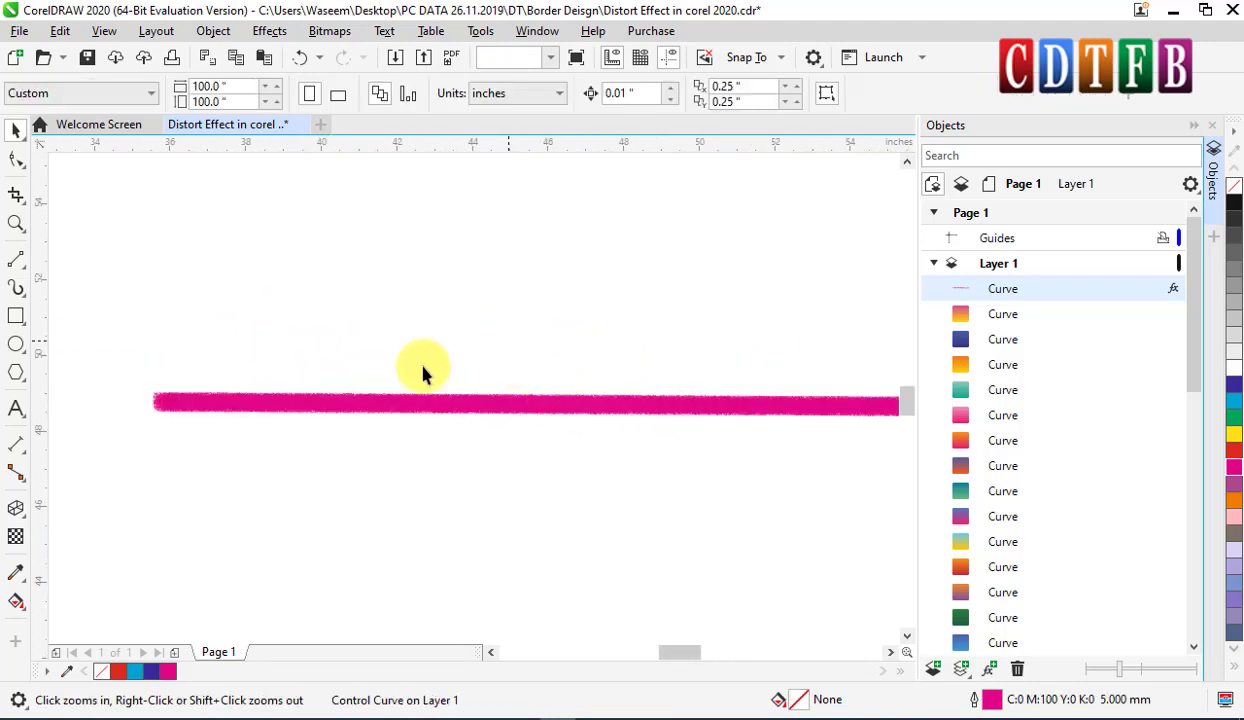
{"action": "left_click_drag", "start_coordinate": [180, 408], "coordinate": [418, 475]}
{"action": "key", "text": "space"}
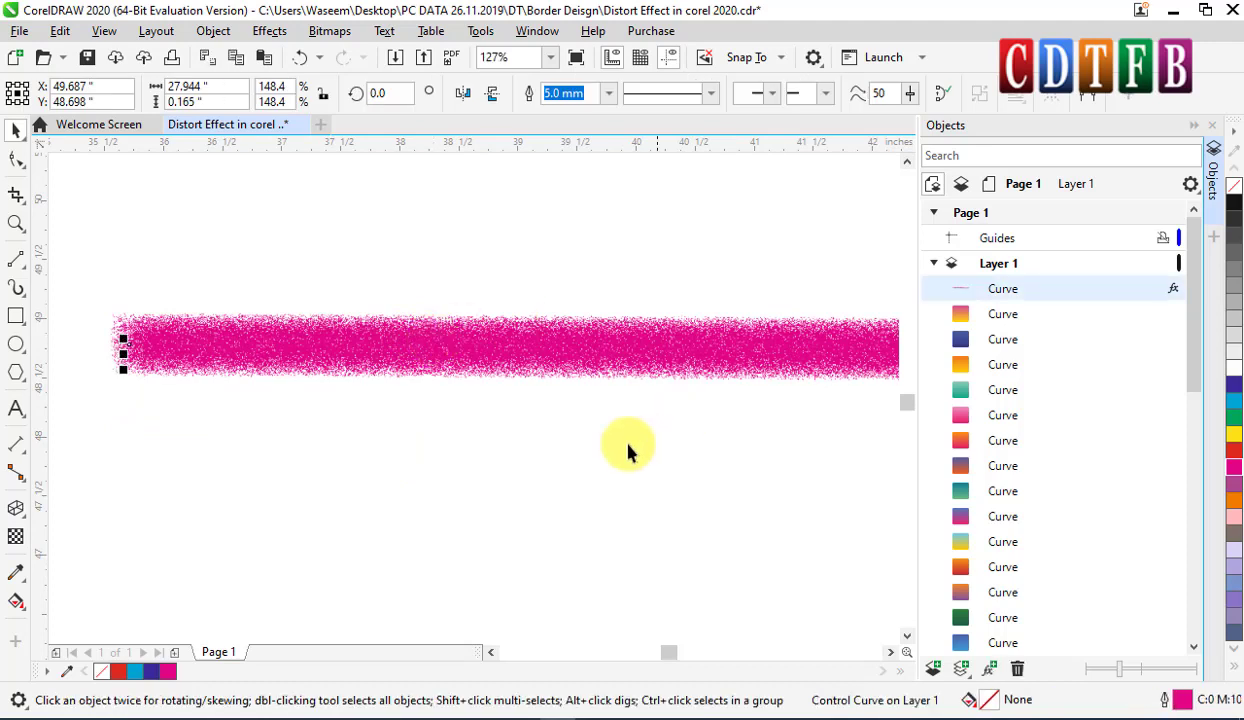
Draw a rectangle about 2.67 by 1.75 inches just below the start of the magenta line.
{"action": "left_click", "coordinate": [17, 323]}
{"action": "left_click_drag", "start_coordinate": [153, 408], "coordinate": [470, 615]}
{"action": "key", "text": "space"}
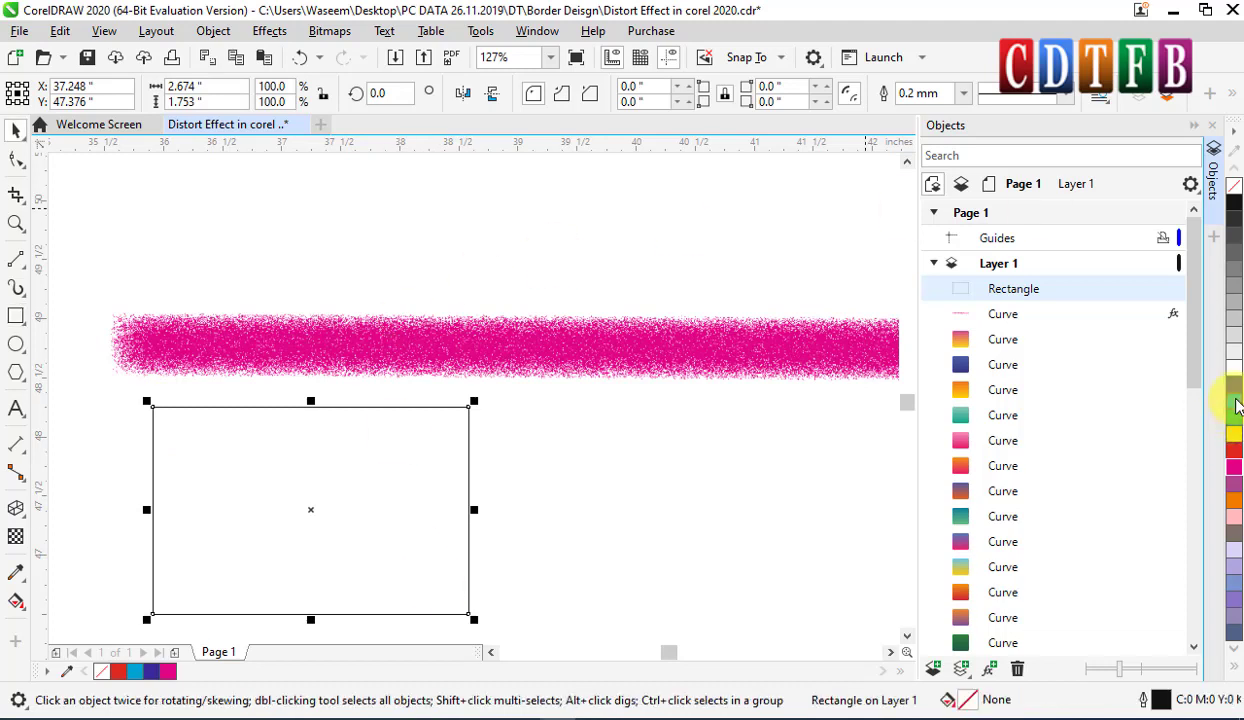
Give the rectangle a cyan fill without an outline and move it about 0.25 inches lower, away from the line.
{"action": "left_click", "coordinate": [1236, 408]}
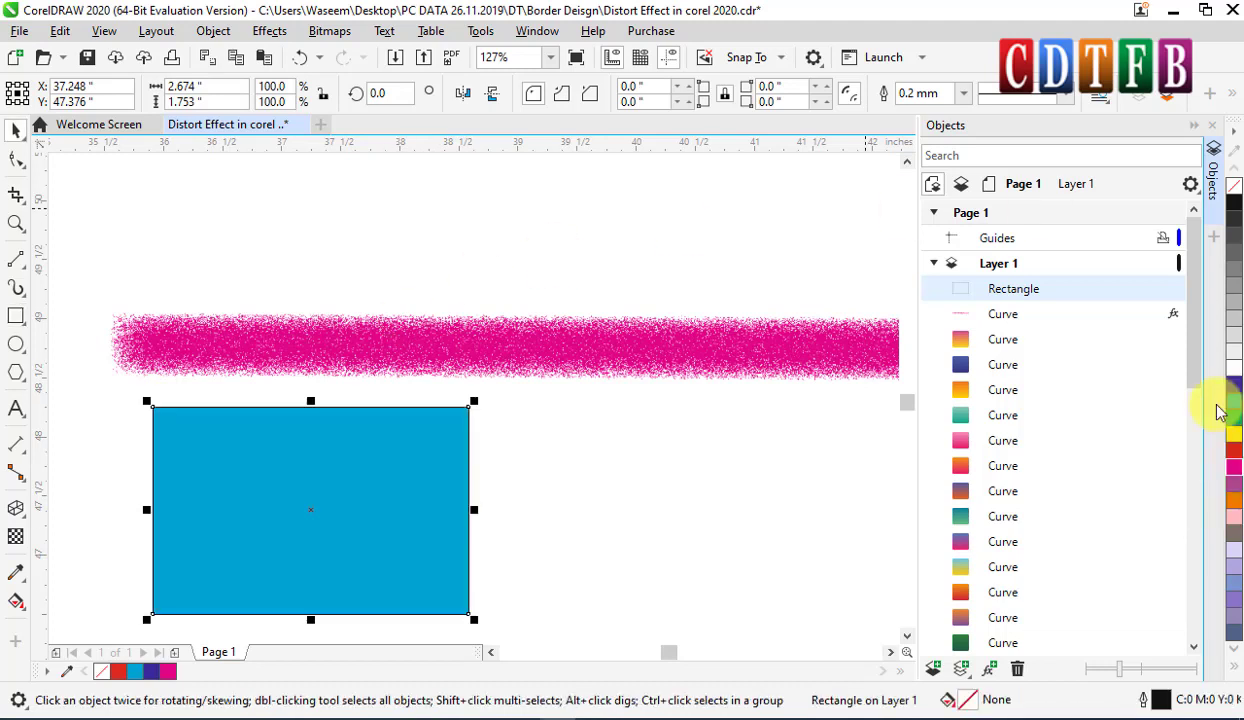
{"action": "right_click", "coordinate": [1234, 187]}
{"action": "scroll", "coordinate": [610, 425], "scroll_direction": "down", "scroll_amount": 2}
{"action": "left_click_drag", "start_coordinate": [404, 395], "coordinate": [410, 428]}
{"action": "scroll", "coordinate": [410, 428], "scroll_direction": "down", "scroll_amount": 3}
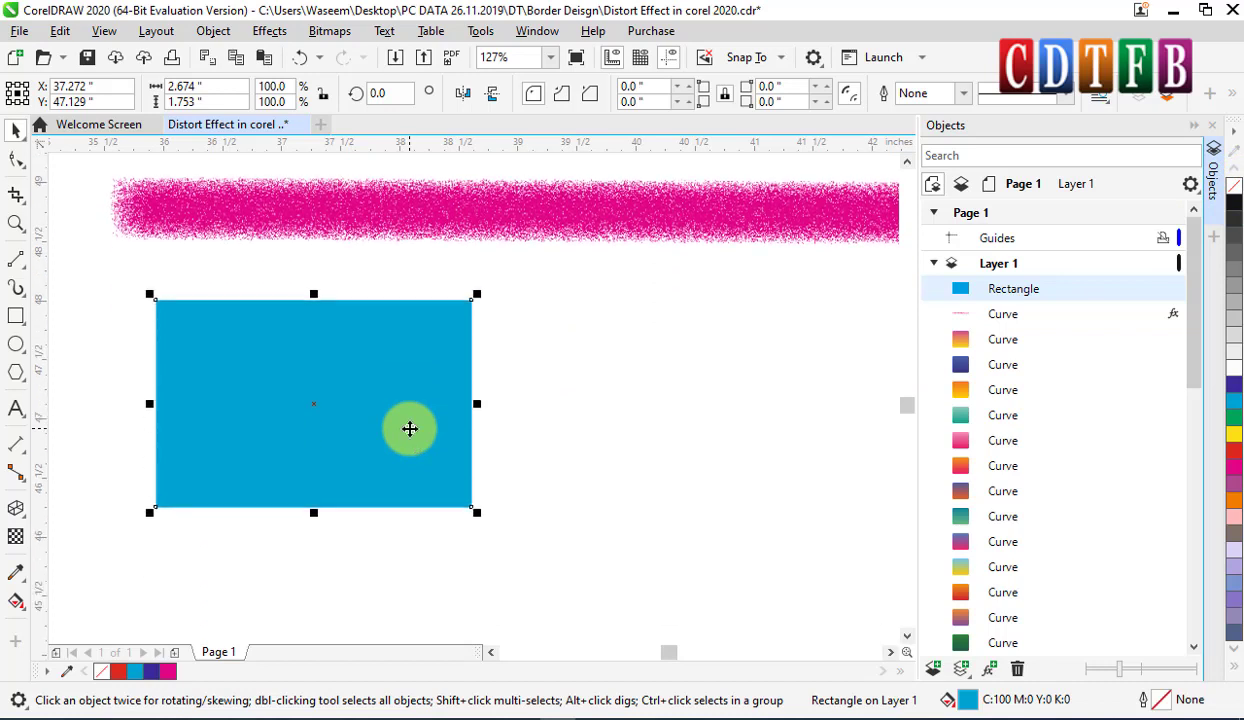
Apply a Scatter effect of 100 horizontal and 100 vertical to the cyan rectangle and move it about 1.1 inches right and 0.4 inches down.
{"action": "left_click", "coordinate": [990, 669]}
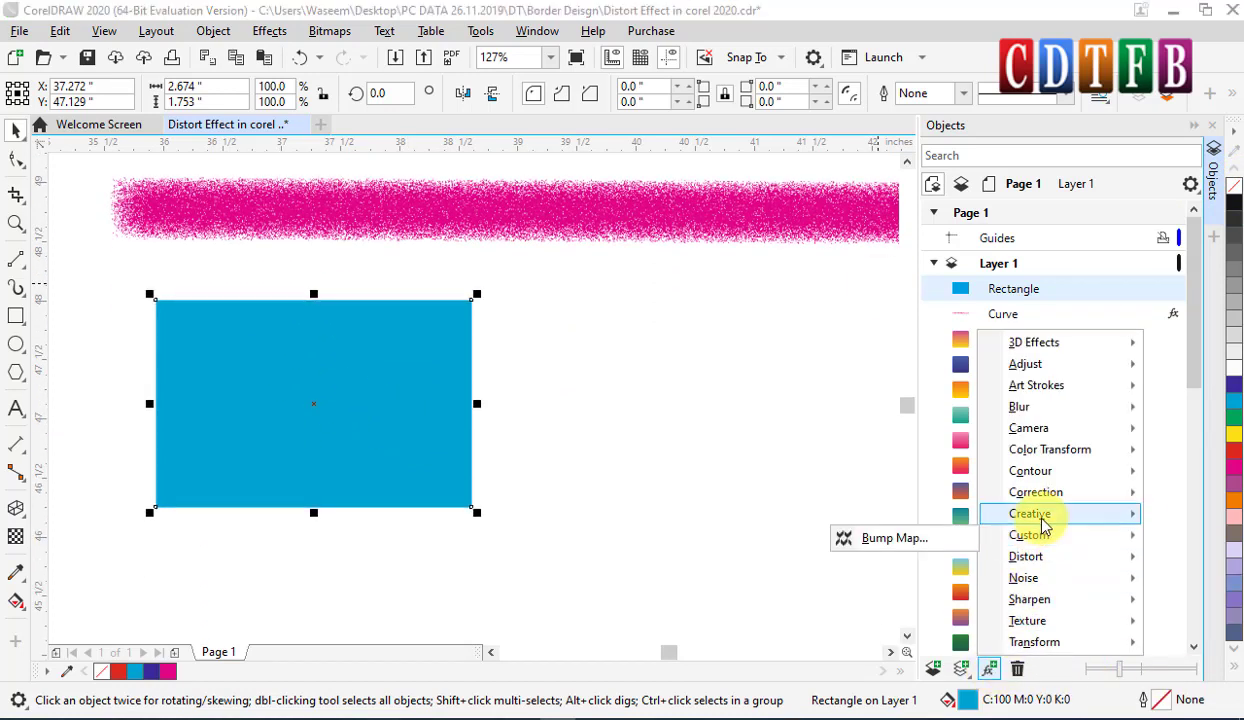
{"action": "mouse_move", "coordinate": [1027, 522]}
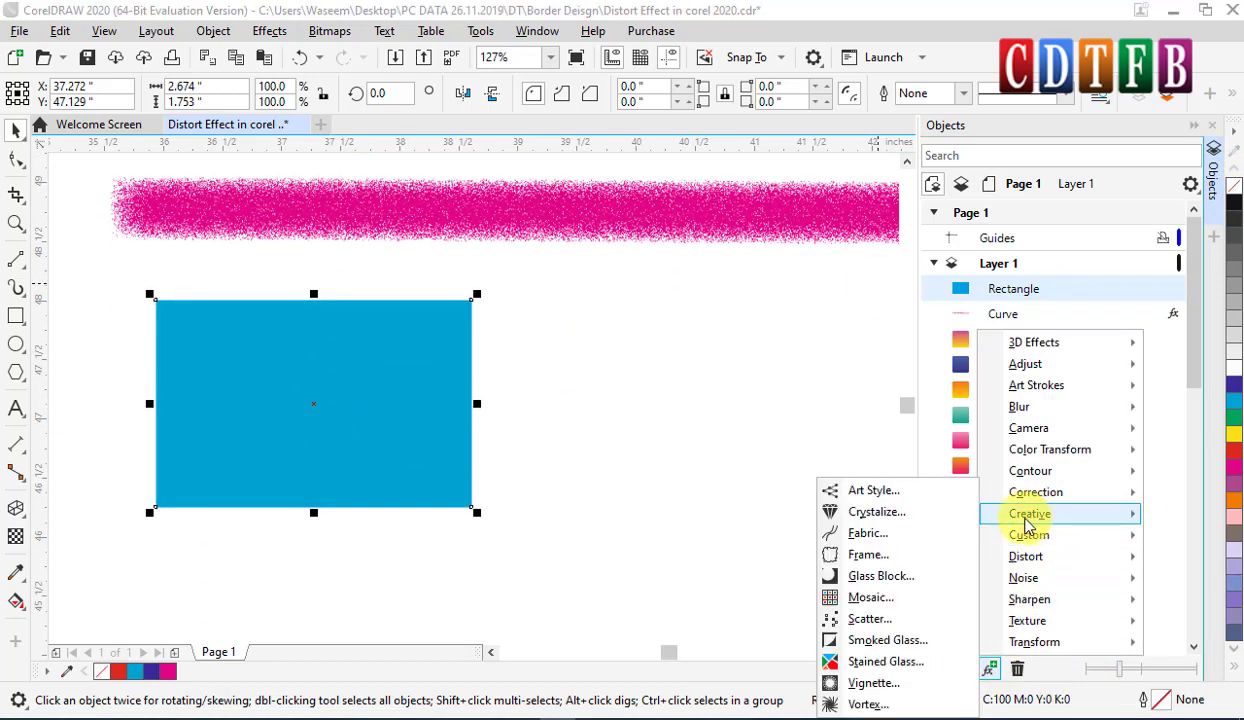
{"action": "left_click", "coordinate": [866, 621]}
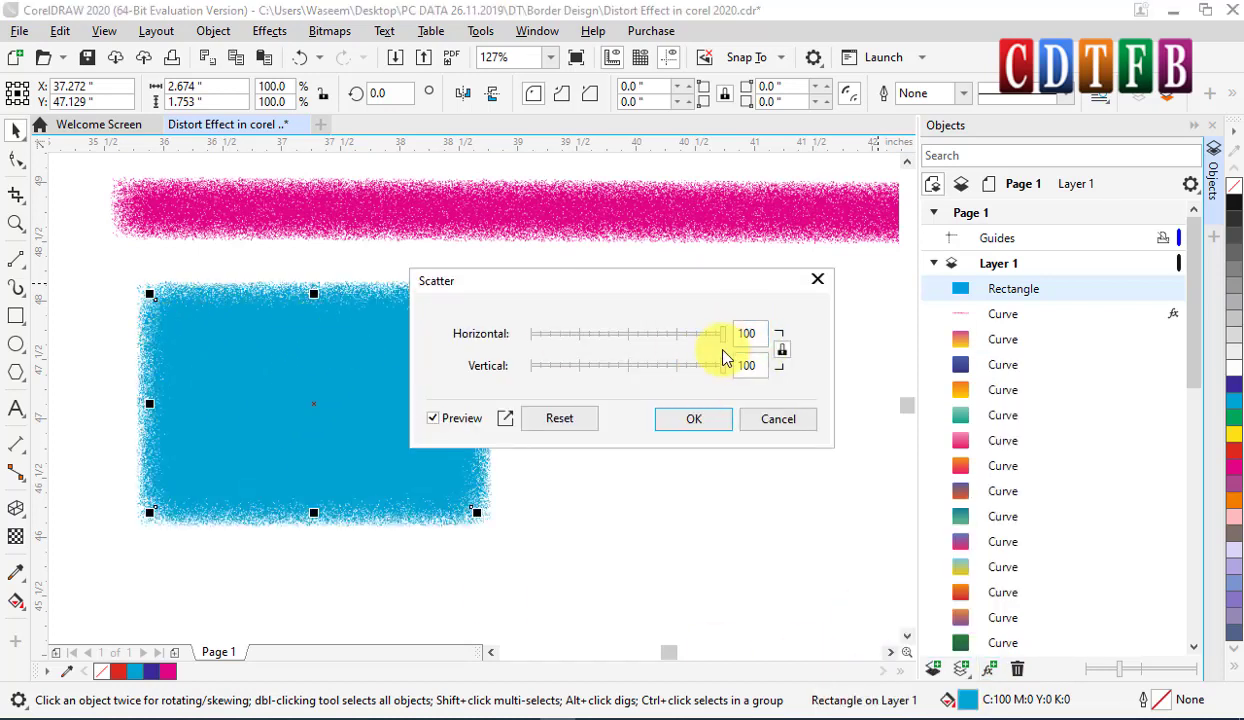
{"action": "left_click", "coordinate": [688, 420]}
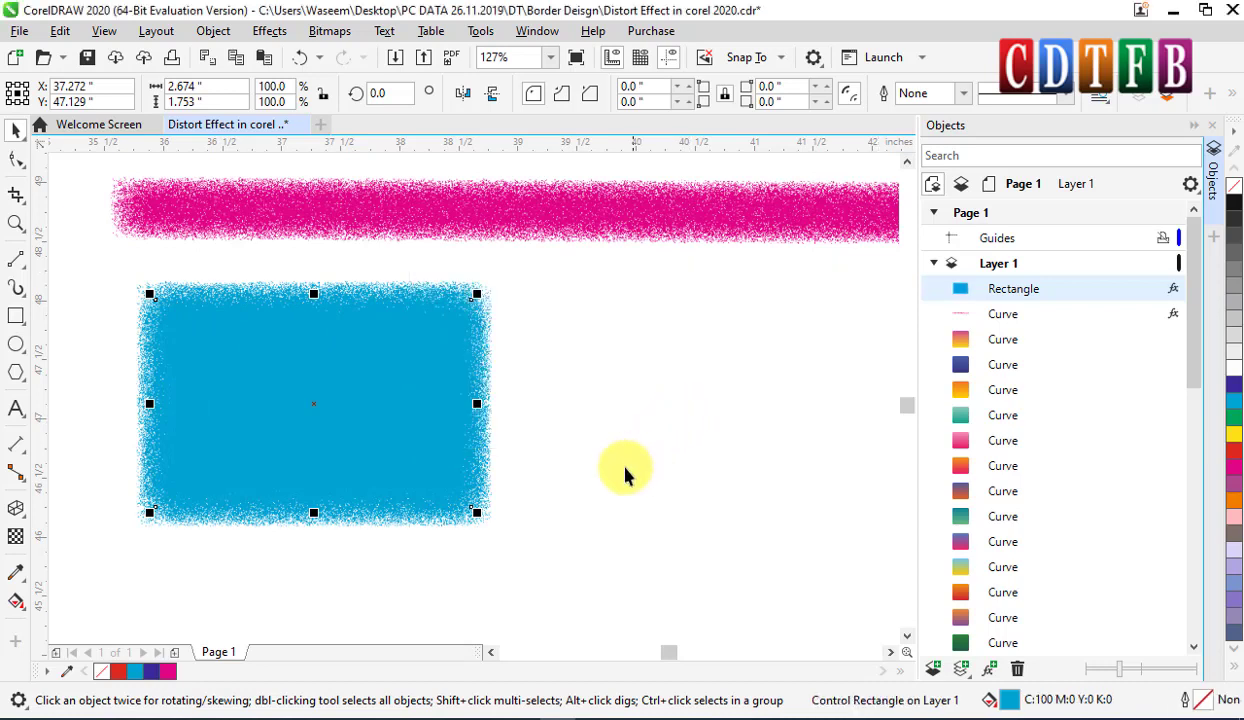
{"action": "left_click", "coordinate": [625, 338]}
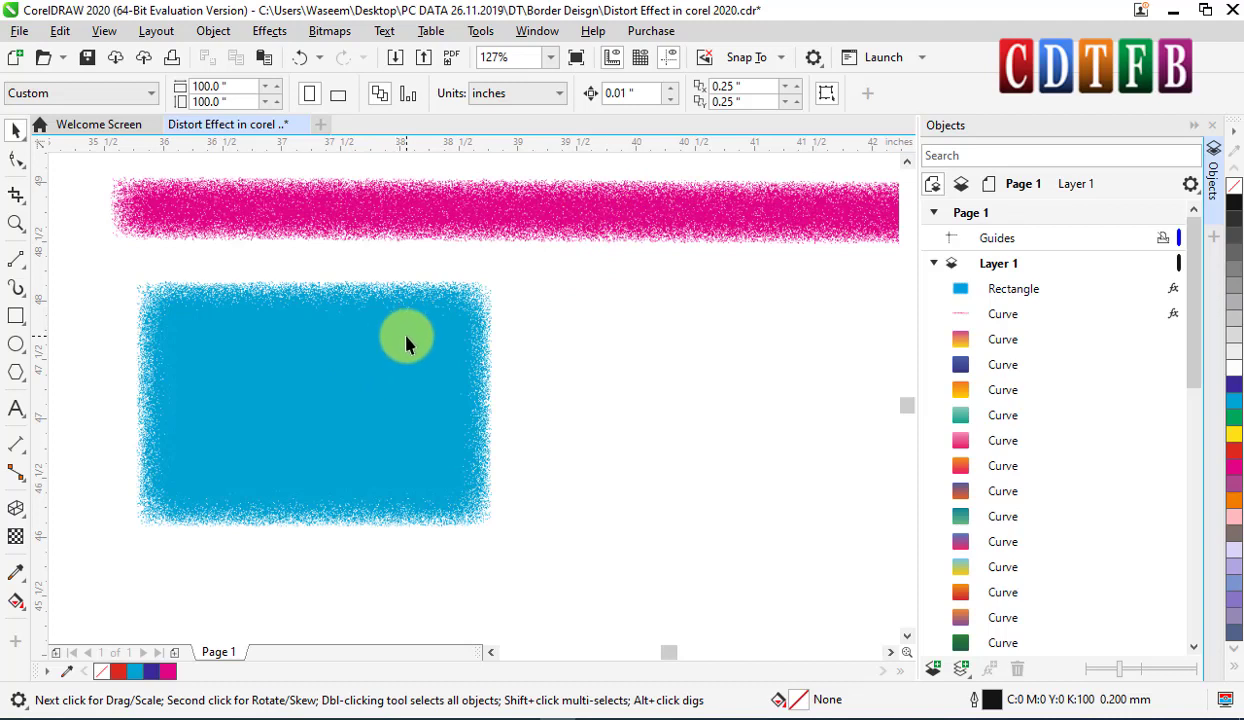
{"action": "left_click_drag", "start_coordinate": [503, 342], "coordinate": [602, 360]}
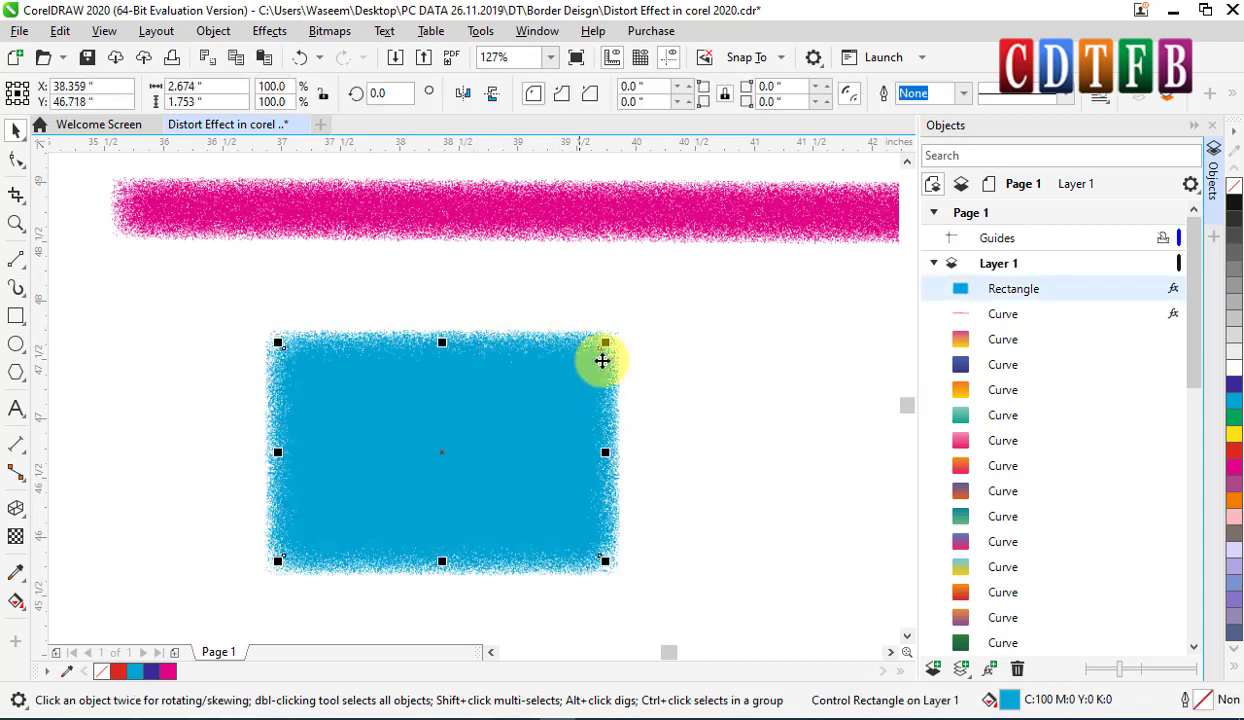
{"action": "left_click", "coordinate": [401, 399]}
Draw an unfilled square about 2.01 inches wide beside the scattered cyan rectangle, below the magenta line.
{"action": "left_click", "coordinate": [15, 316]}
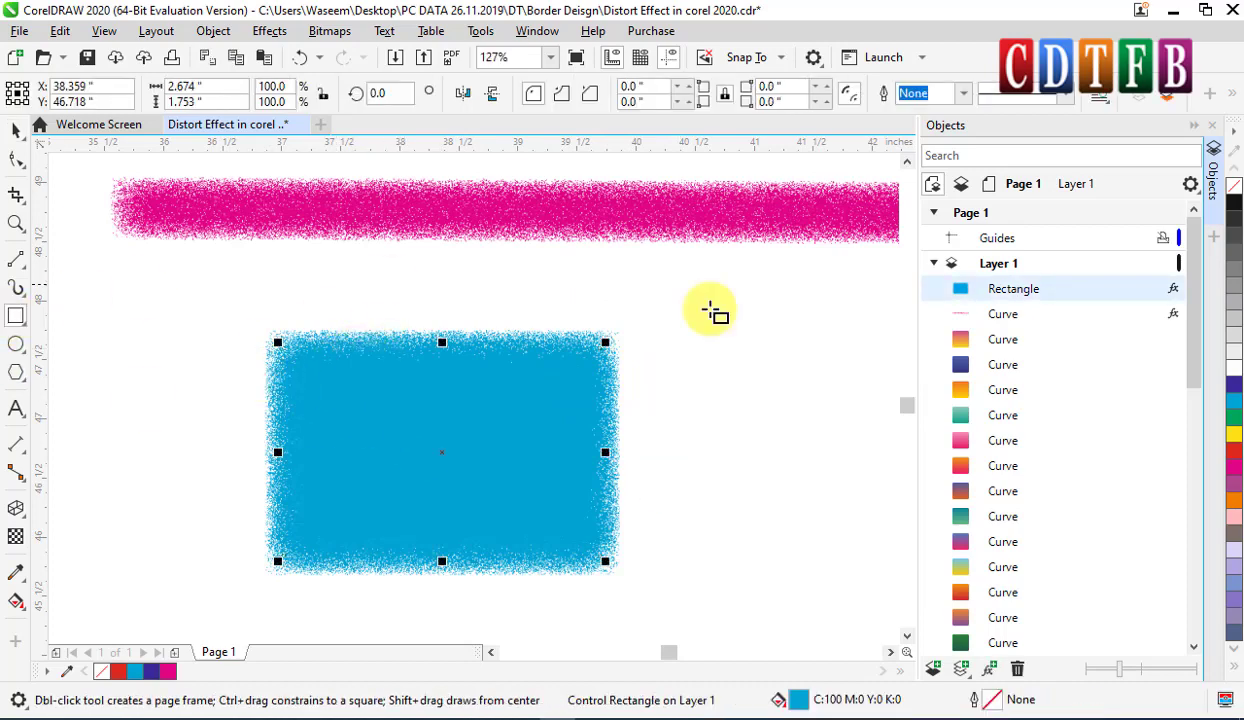
{"action": "left_click_drag", "start_coordinate": [642, 343], "coordinate": [880, 588]}
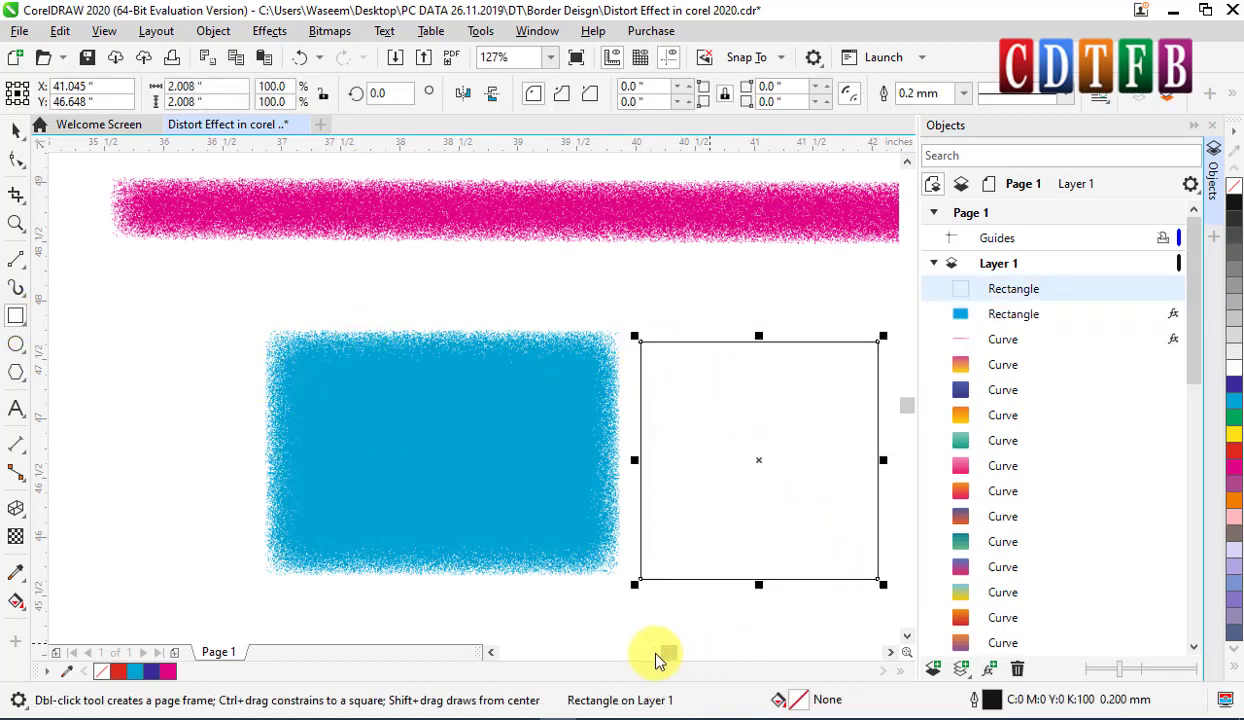
{"action": "scroll", "coordinate": [665, 652], "scroll_direction": "left", "scroll_amount": 3}
{"action": "scroll", "coordinate": [665, 656], "scroll_direction": "left", "scroll_amount": 1}
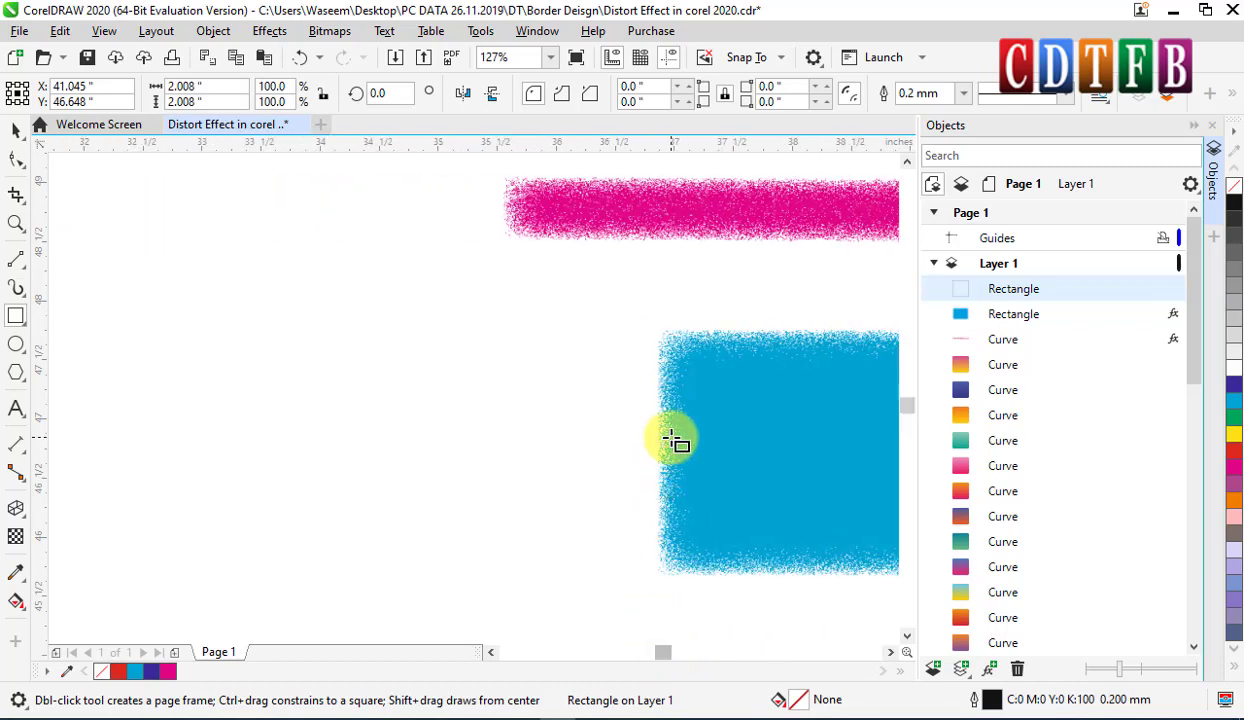
{"action": "left_click", "coordinate": [891, 652]}
{"action": "scroll", "coordinate": [891, 655], "scroll_direction": "right", "scroll_amount": 6}
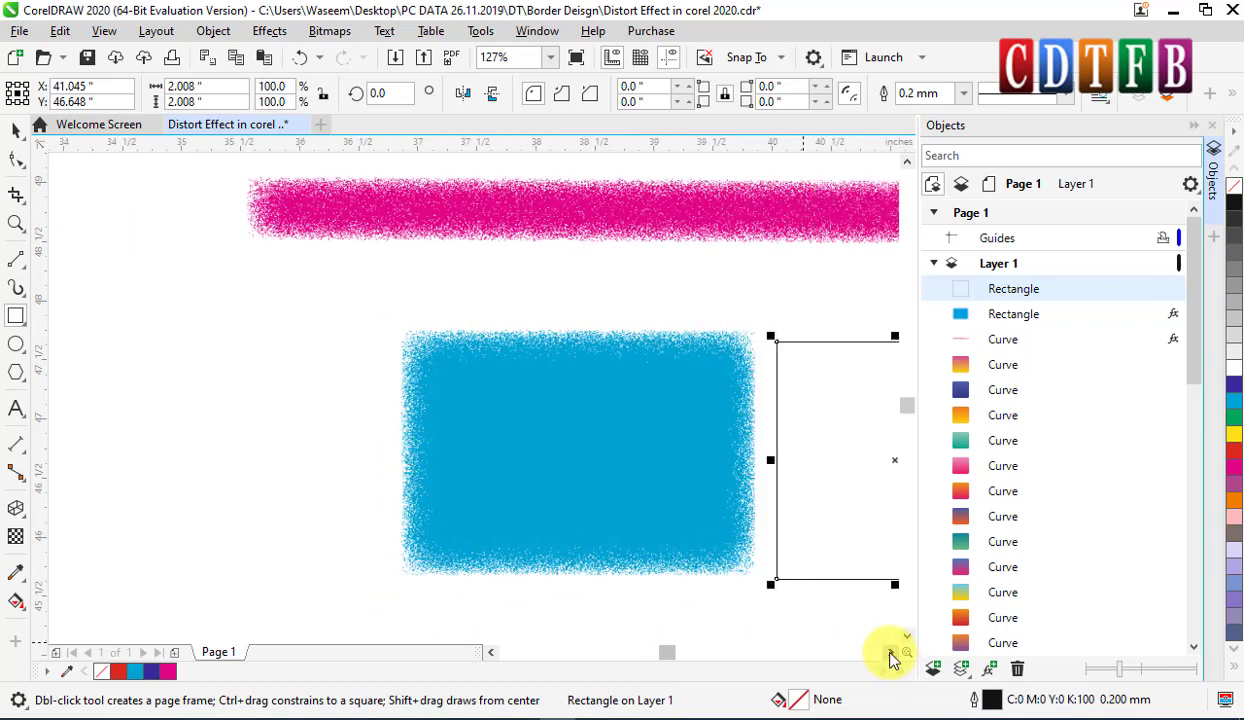
Apply the Creative effect Scatter to the outlined square with horizontal and vertical both set to 100.
{"action": "key", "text": "space"}
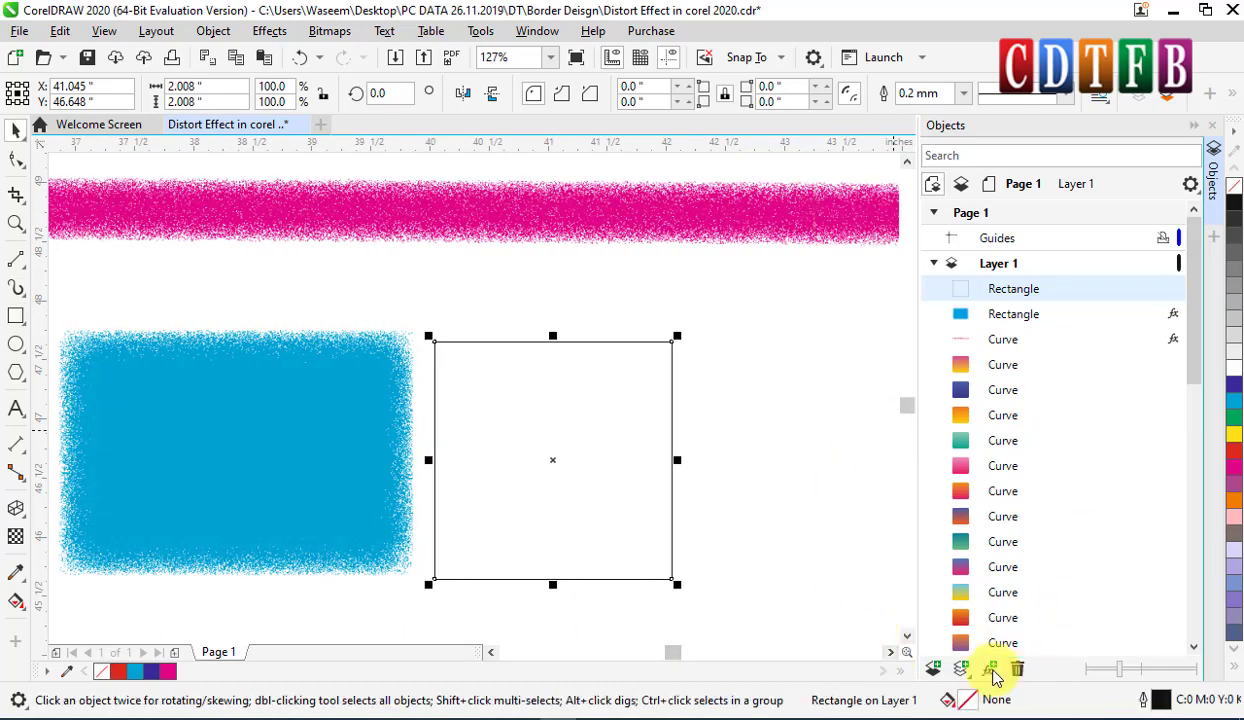
{"action": "left_click", "coordinate": [990, 669]}
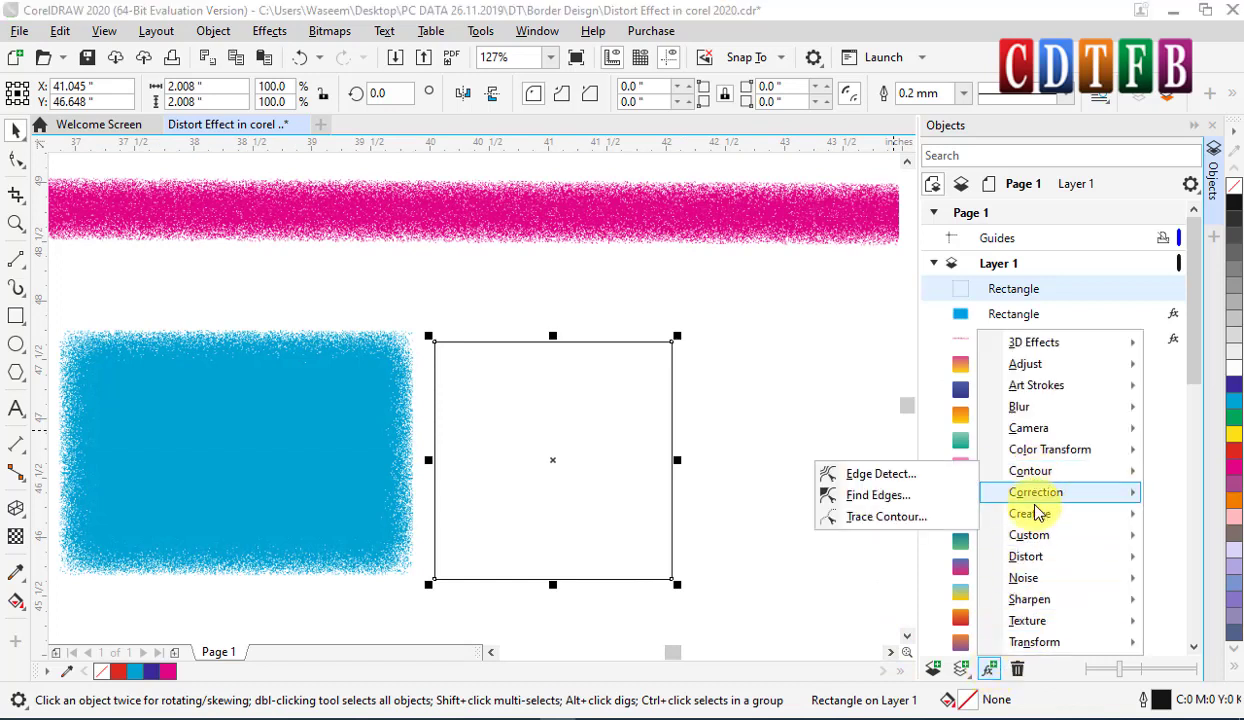
{"action": "mouse_move", "coordinate": [1040, 518]}
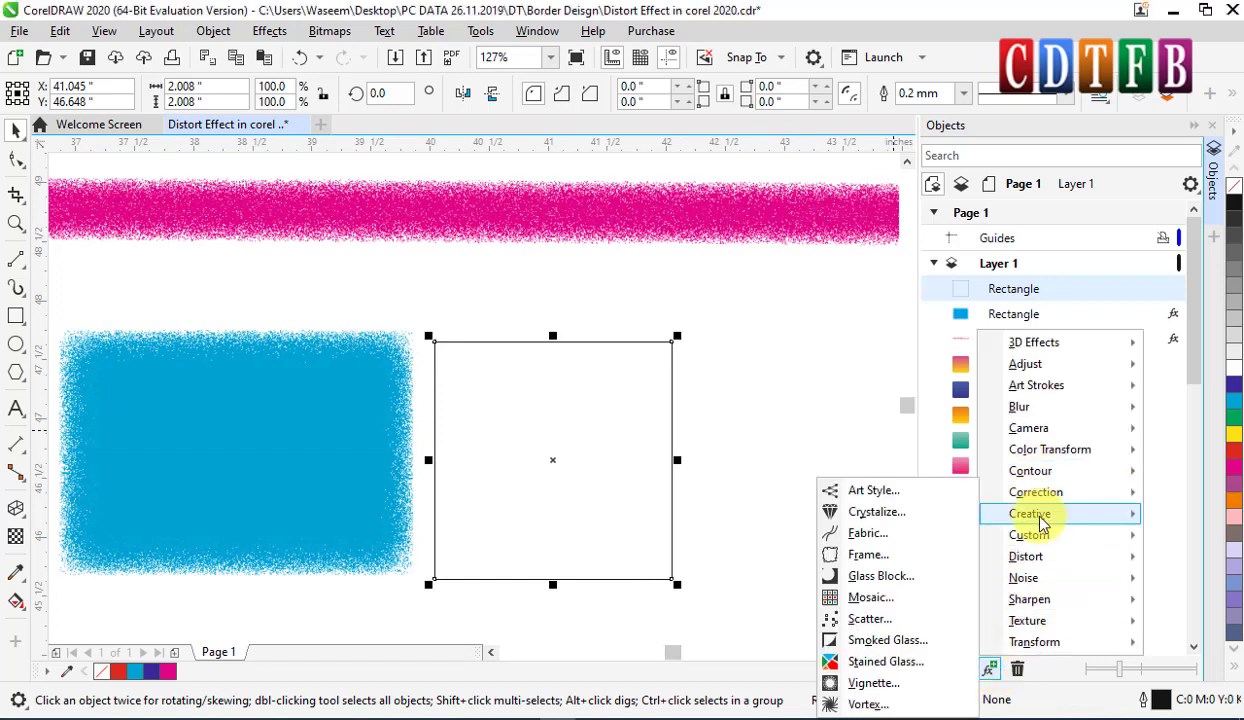
{"action": "left_click", "coordinate": [869, 618]}
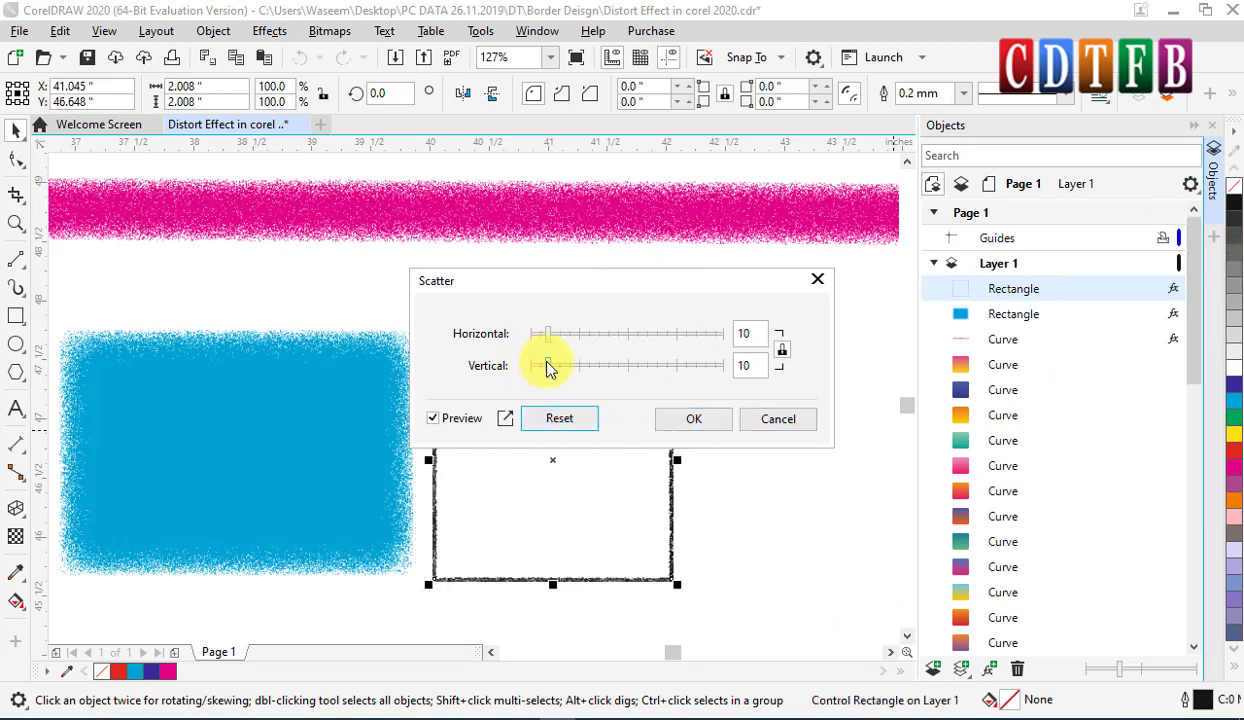
{"action": "left_click_drag", "start_coordinate": [548, 365], "coordinate": [740, 372]}
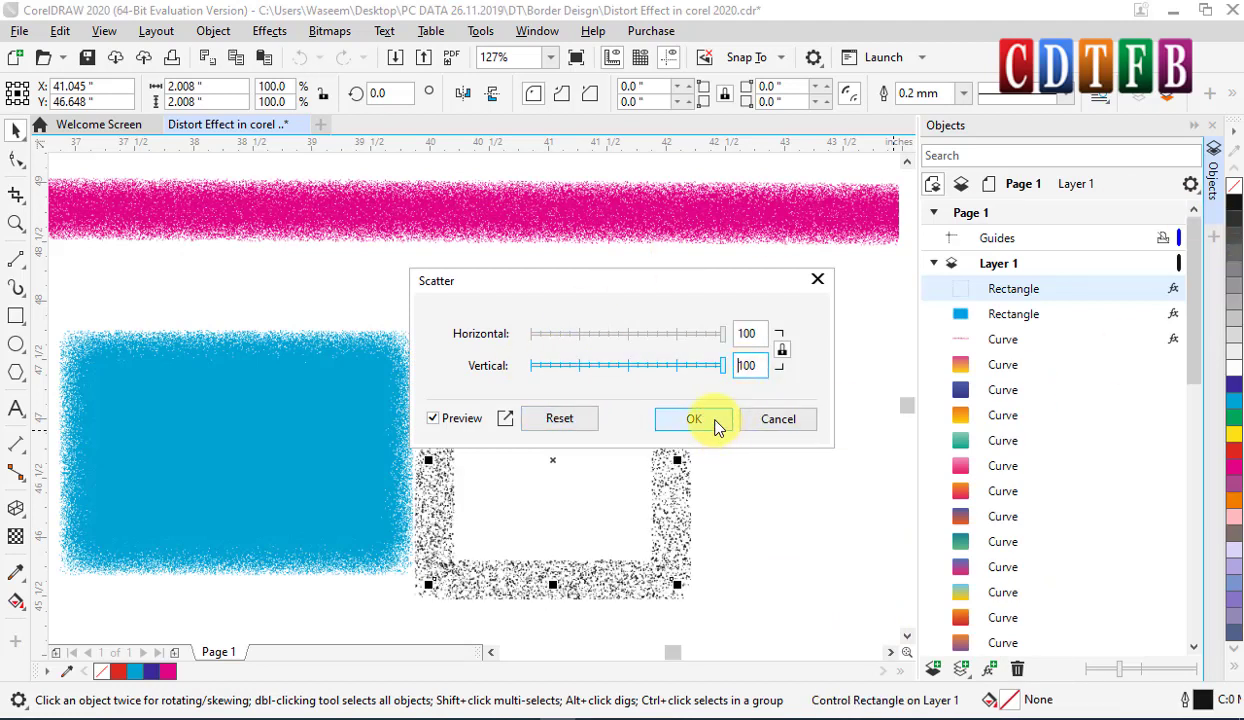
{"action": "left_click", "coordinate": [712, 420]}
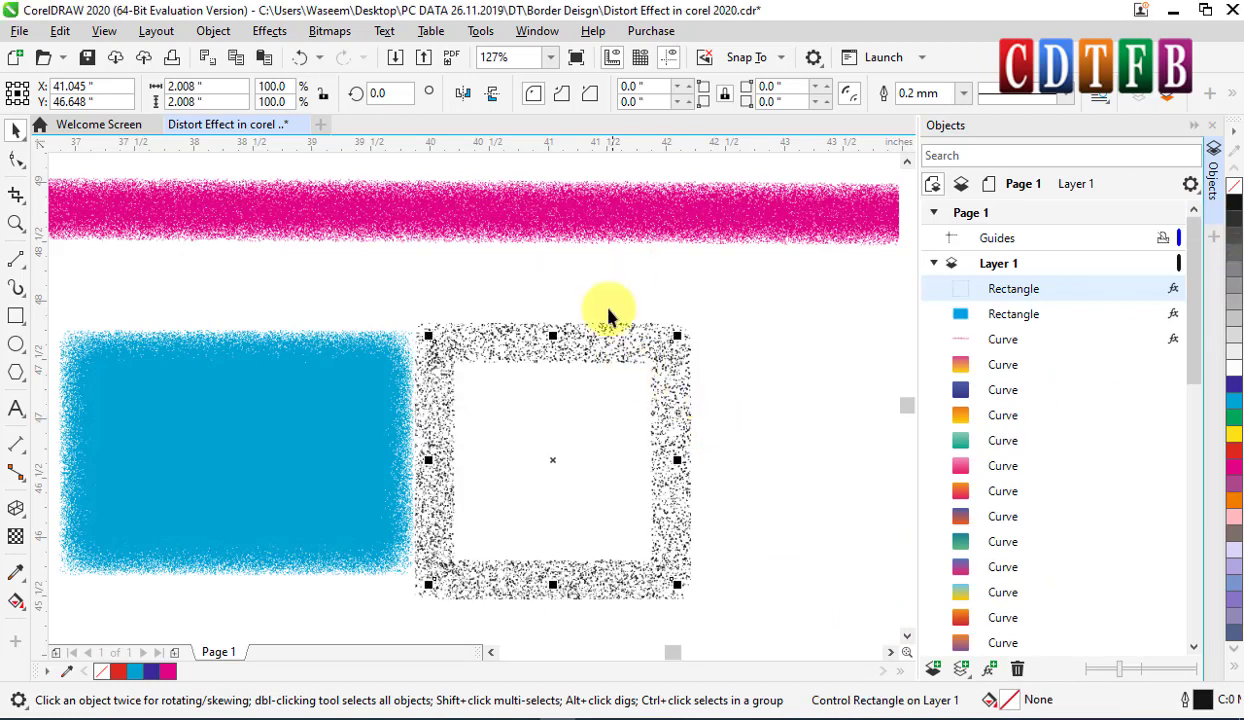
Colour the scattered square's outline green and move it about 0.6 inches right and 0.2 inches up.
{"action": "left_click", "coordinate": [1232, 415]}
{"action": "left_click_drag", "start_coordinate": [675, 339], "coordinate": [744, 317]}
Examine the scattered green dots at the corner of the square border up close and beside the other scattered objects.
{"action": "left_click", "coordinate": [528, 213]}
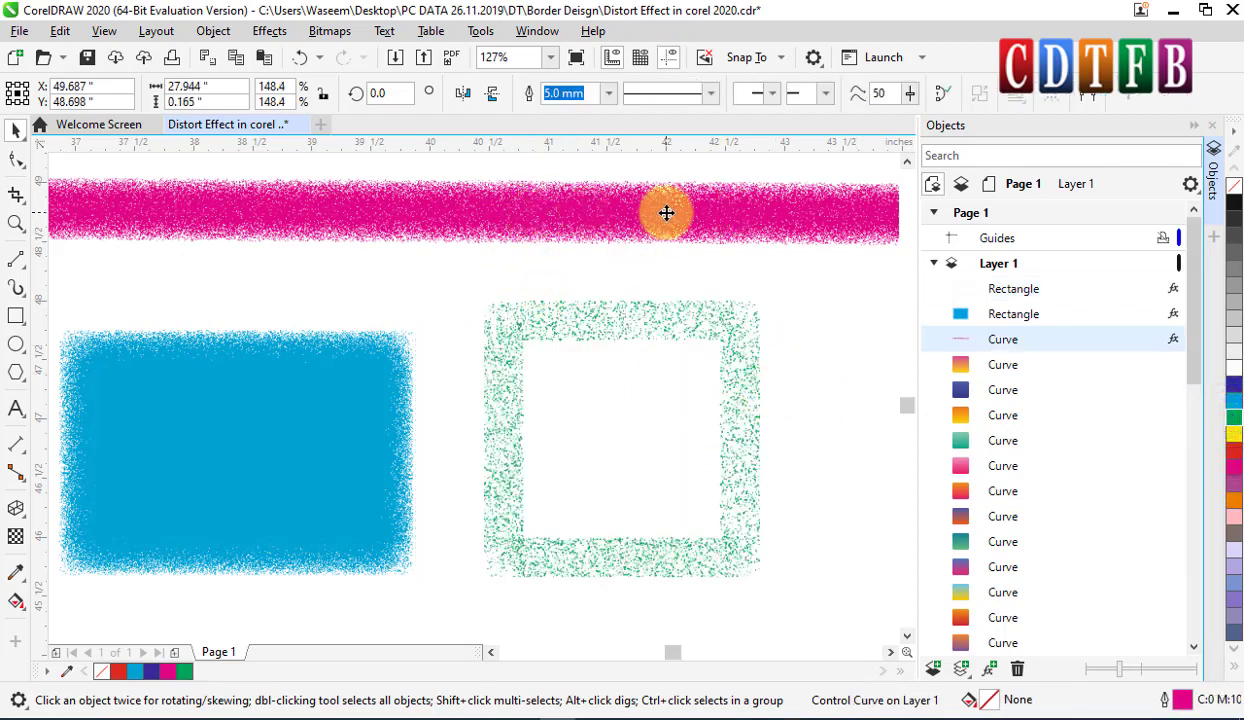
{"action": "scroll", "coordinate": [679, 204], "scroll_direction": "down", "scroll_amount": 1}
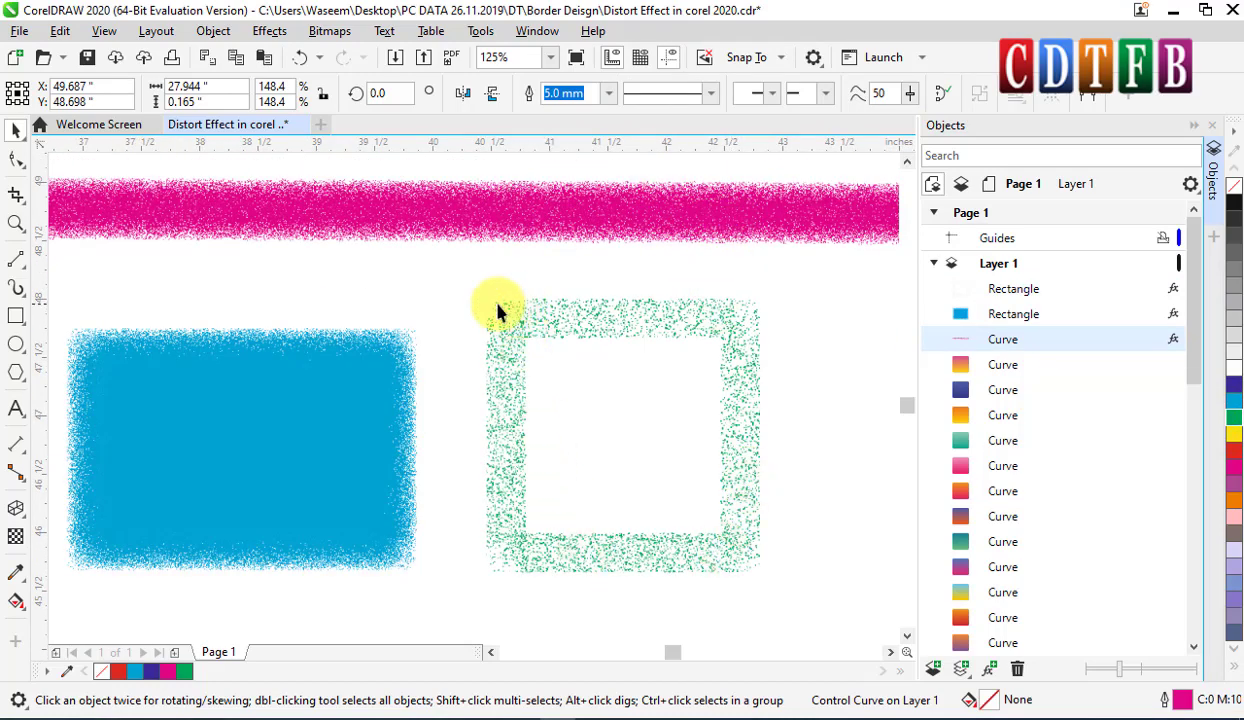
{"action": "scroll", "coordinate": [517, 337], "scroll_direction": "up", "scroll_amount": 3}
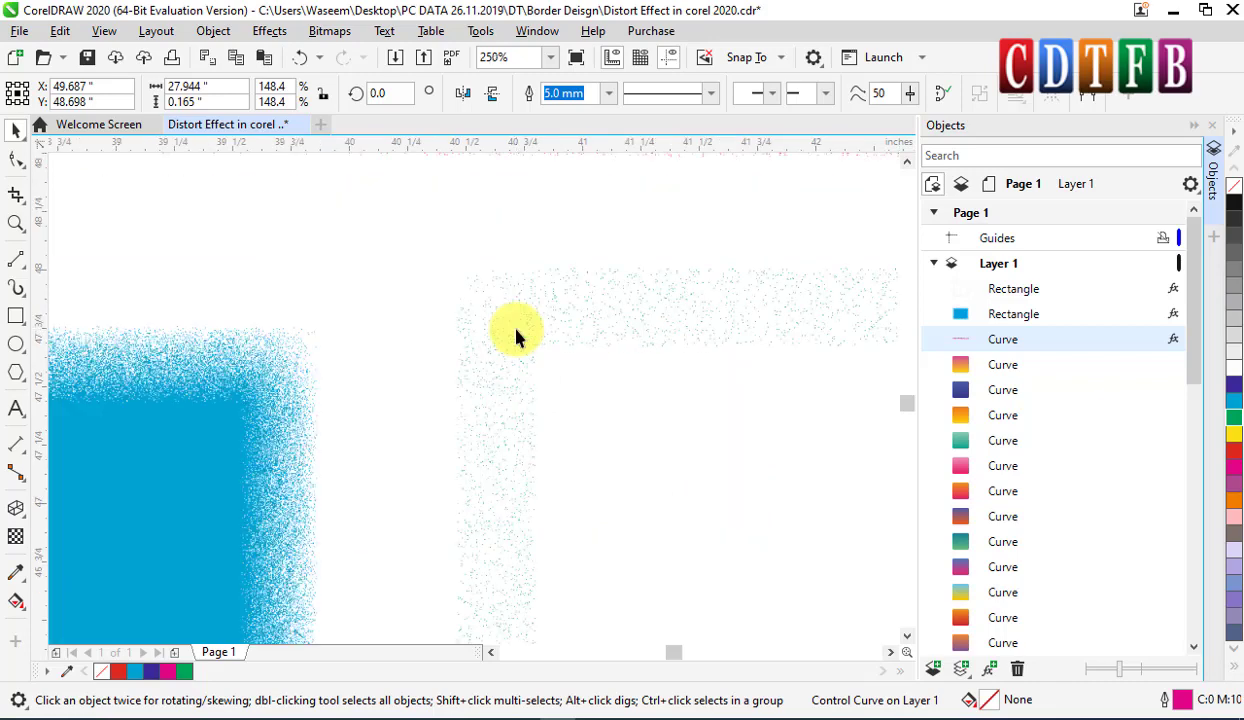
{"action": "scroll", "coordinate": [623, 285], "scroll_direction": "up", "scroll_amount": 2}
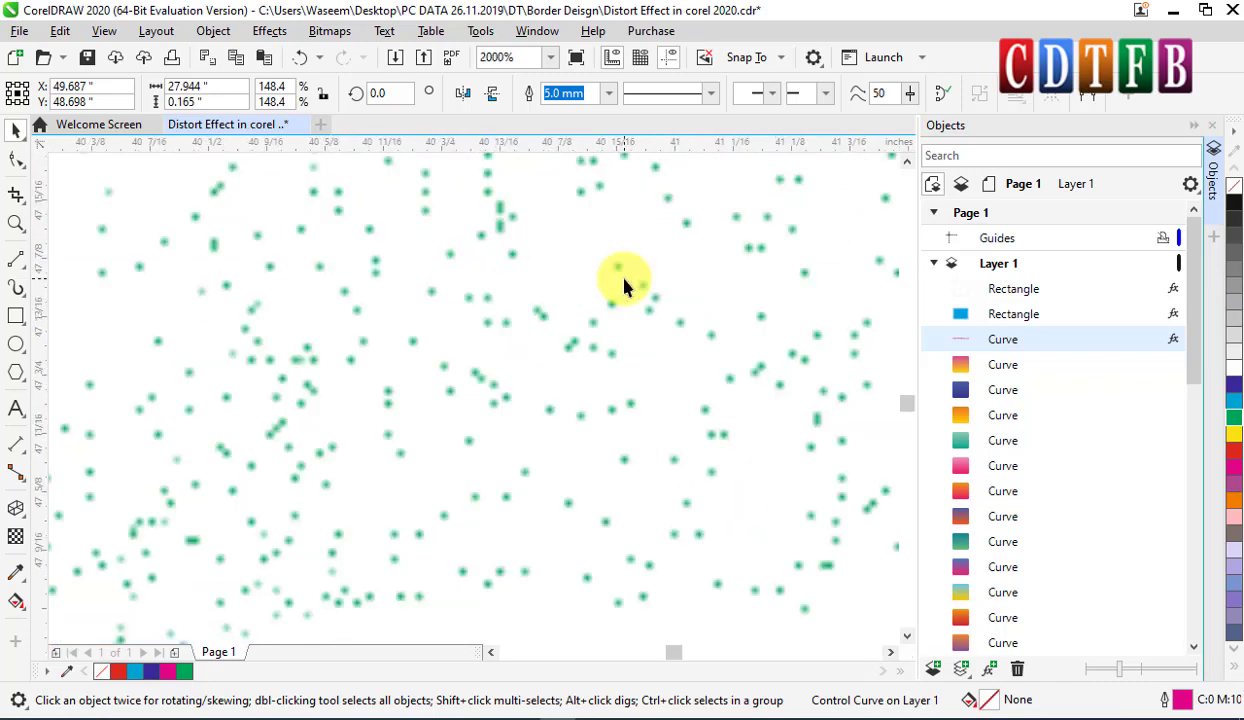
{"action": "scroll", "coordinate": [623, 285], "scroll_direction": "down", "scroll_amount": 2}
{"action": "scroll", "coordinate": [623, 285], "scroll_direction": "down", "scroll_amount": 3}
{"action": "scroll", "coordinate": [625, 280], "scroll_direction": "up", "scroll_amount": 2}
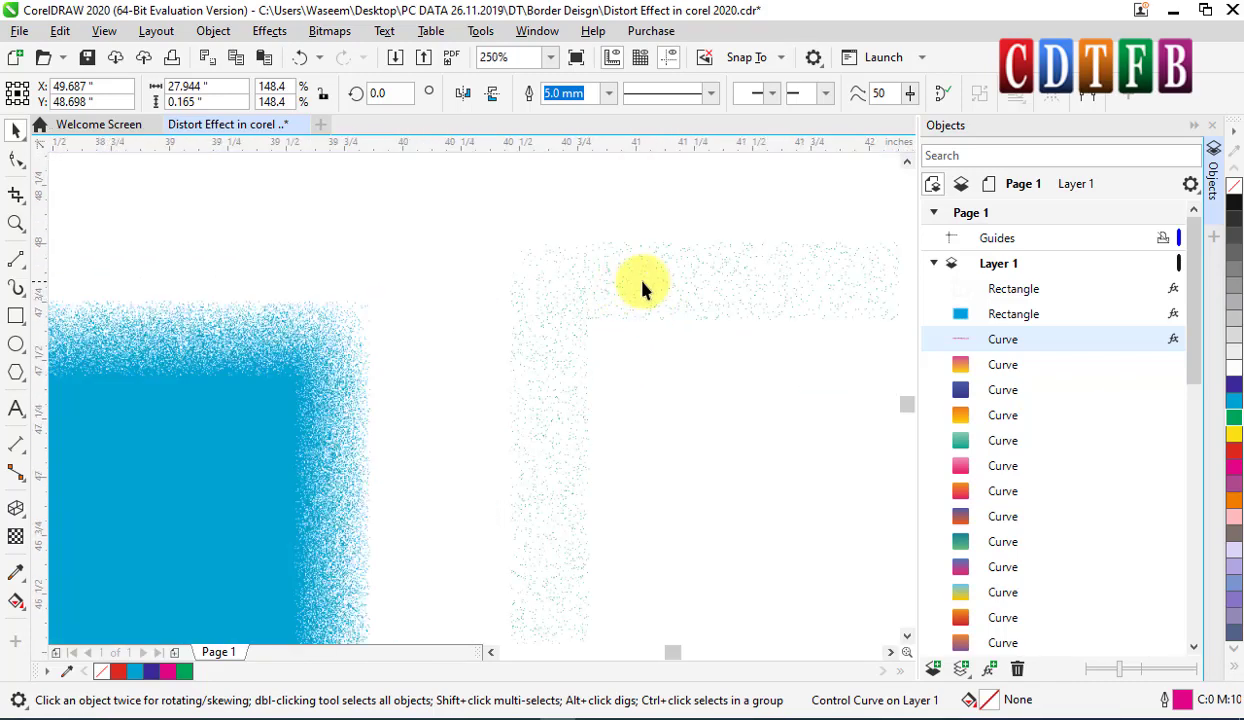
{"action": "scroll", "coordinate": [645, 287], "scroll_direction": "down", "scroll_amount": 2}
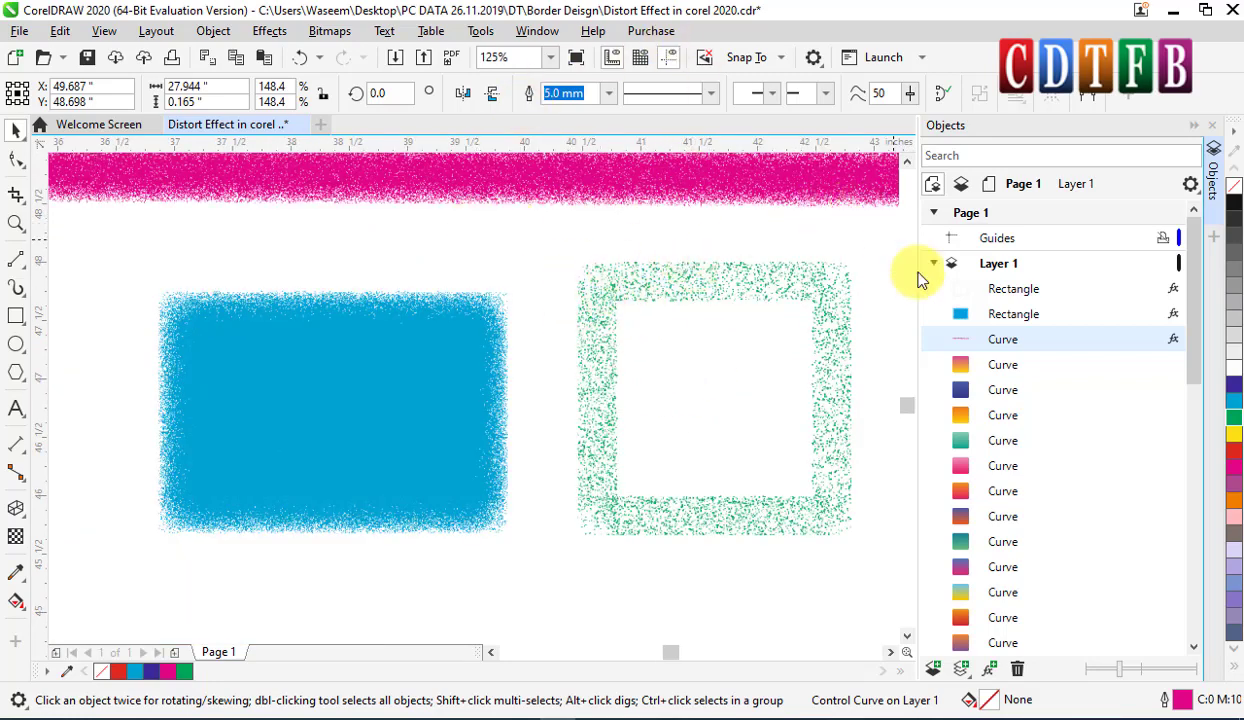
Change the scattered square's outline colour from the palette to dark blue.
{"action": "left_click", "coordinate": [818, 300]}
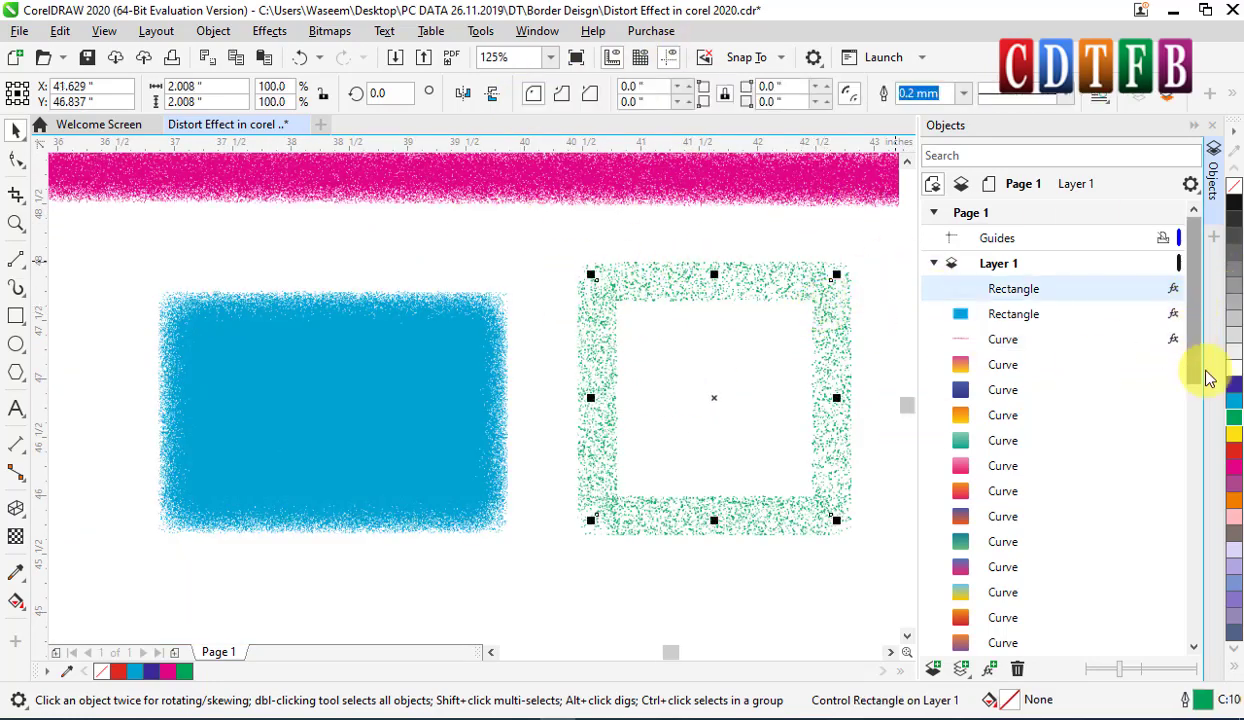
{"action": "left_click", "coordinate": [1234, 384]}
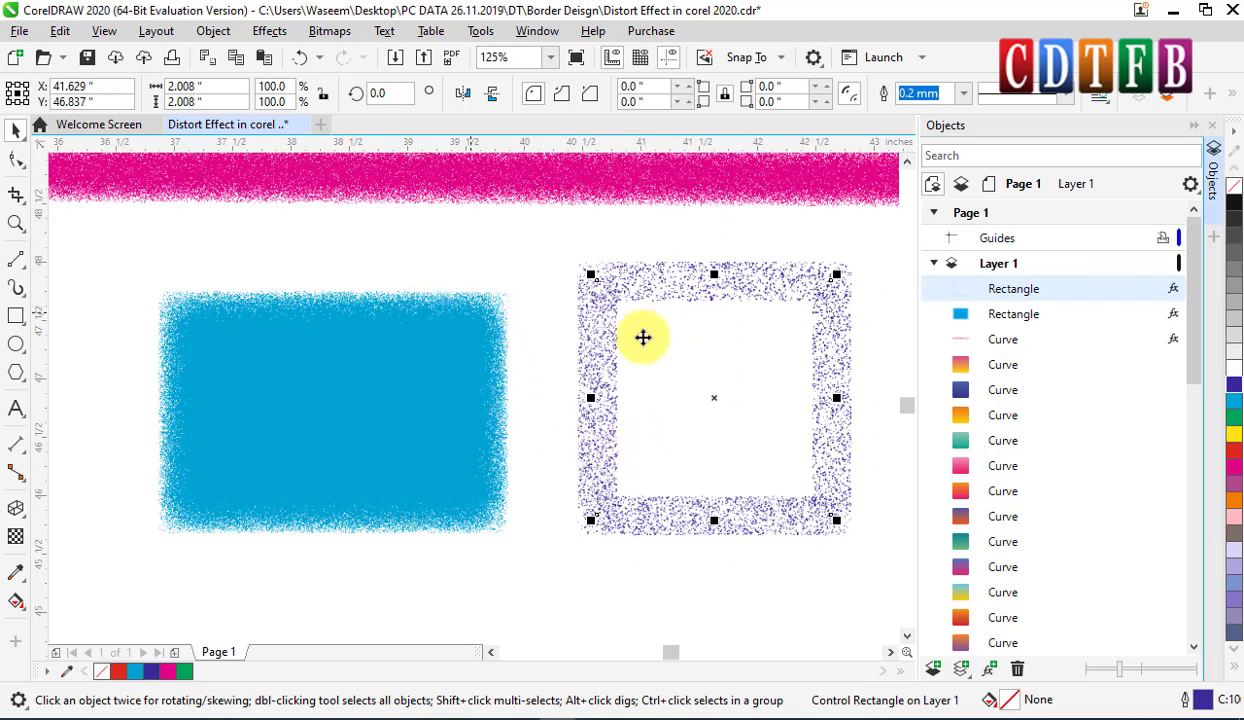
Try flattening the effects on the dark blue scattered square and undo the flattening.
{"action": "left_click", "coordinate": [277, 32]}
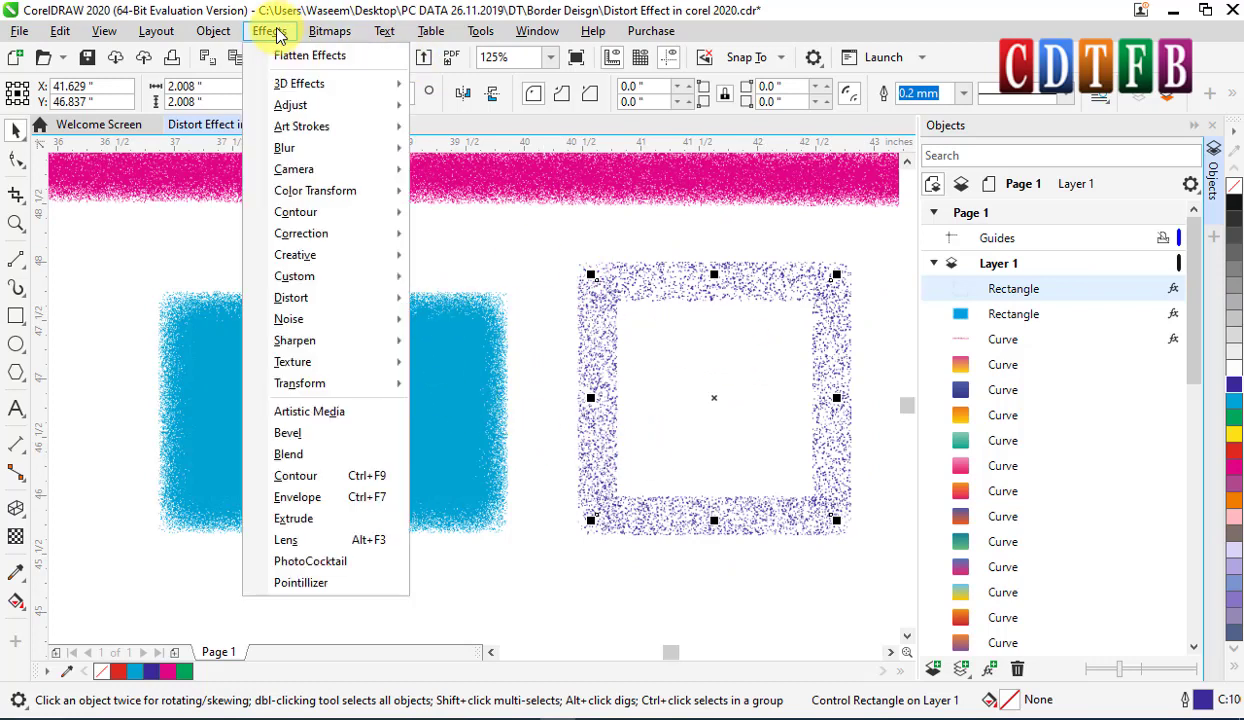
{"action": "left_click", "coordinate": [366, 63]}
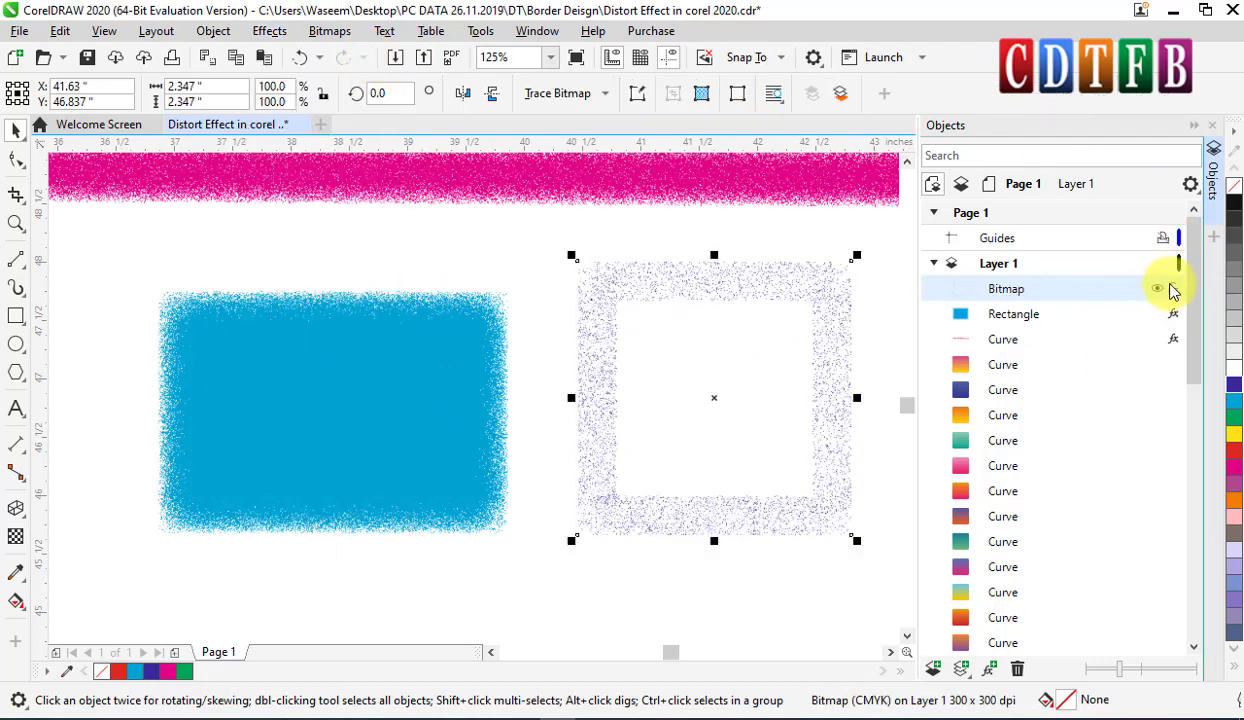
{"action": "left_click", "coordinate": [301, 59]}
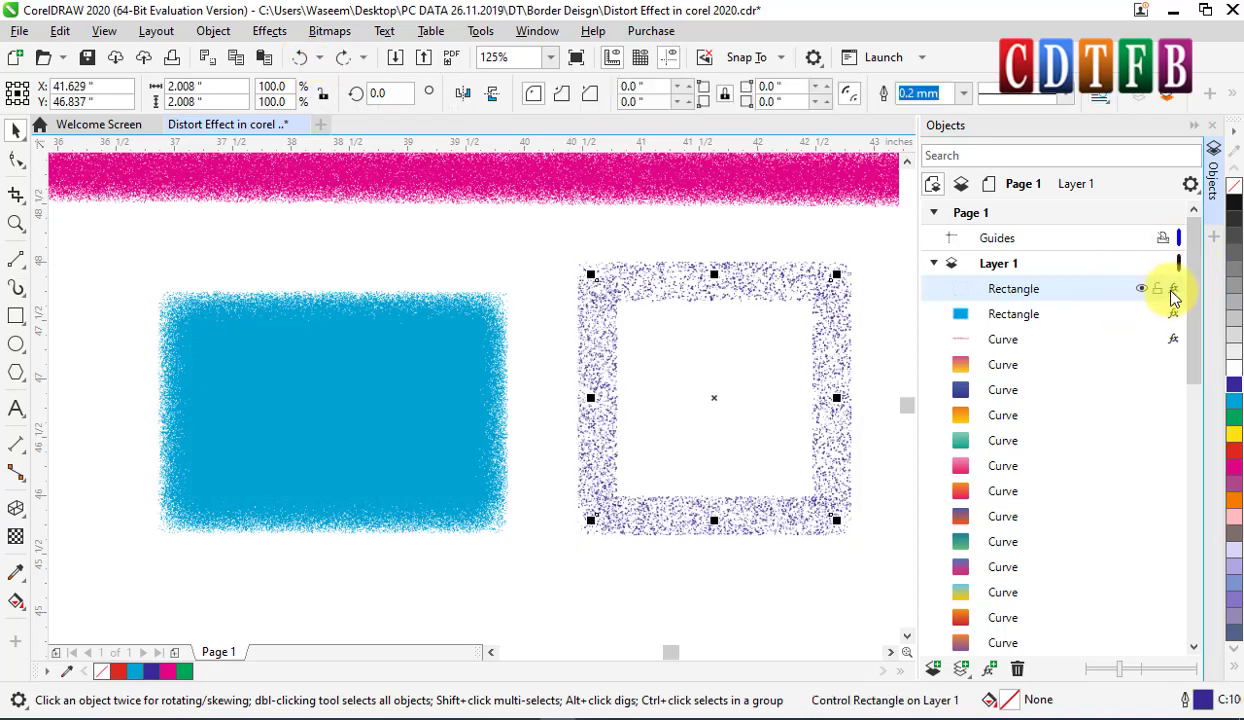
Flatten the effects on the dark blue scattered square and deselect it.
{"action": "left_click", "coordinate": [270, 31]}
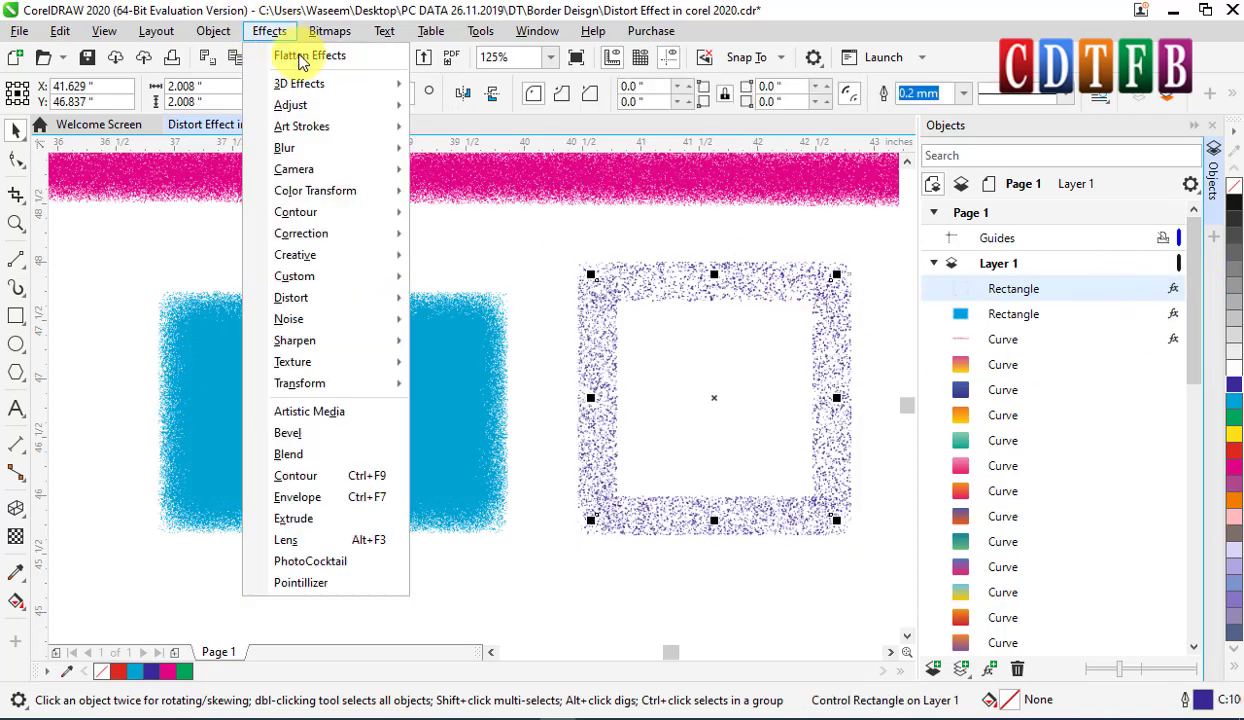
{"action": "left_click", "coordinate": [295, 53]}
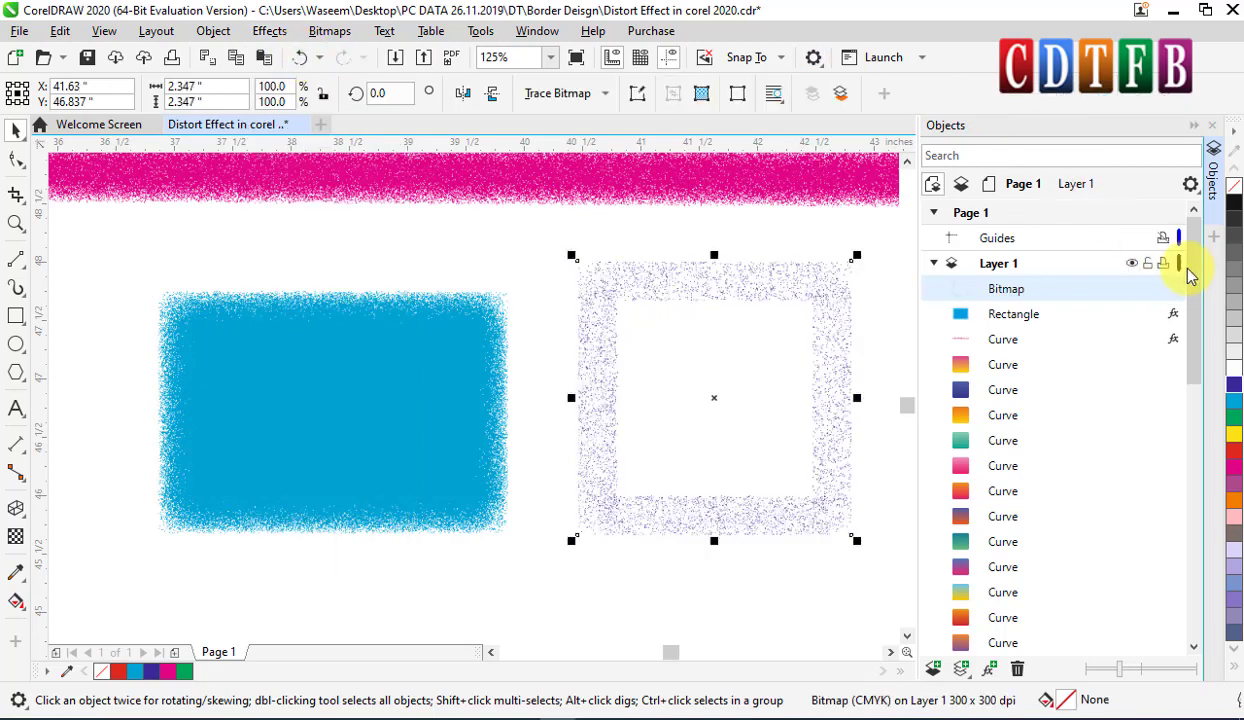
{"action": "left_click", "coordinate": [800, 262]}
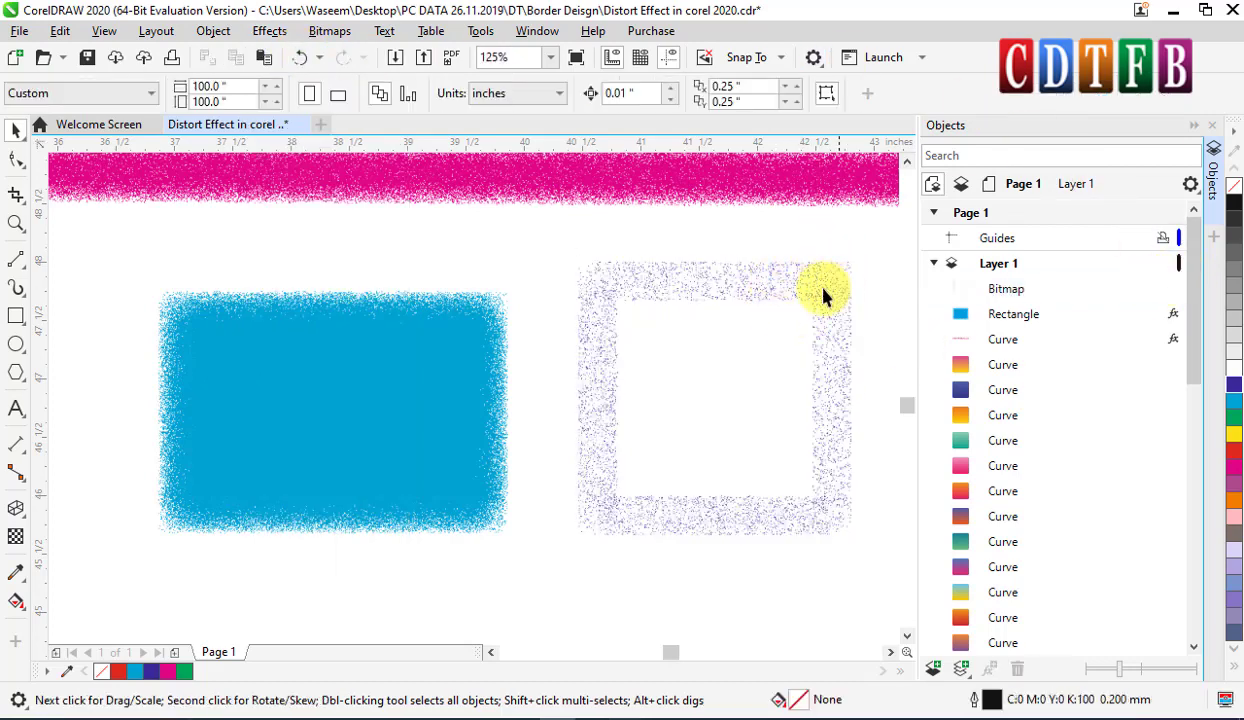
Inspect the flattened square border's dots up close and compare it with the editable effect on the cyan rectangle.
{"action": "scroll", "coordinate": [829, 284], "scroll_direction": "up", "scroll_amount": 2}
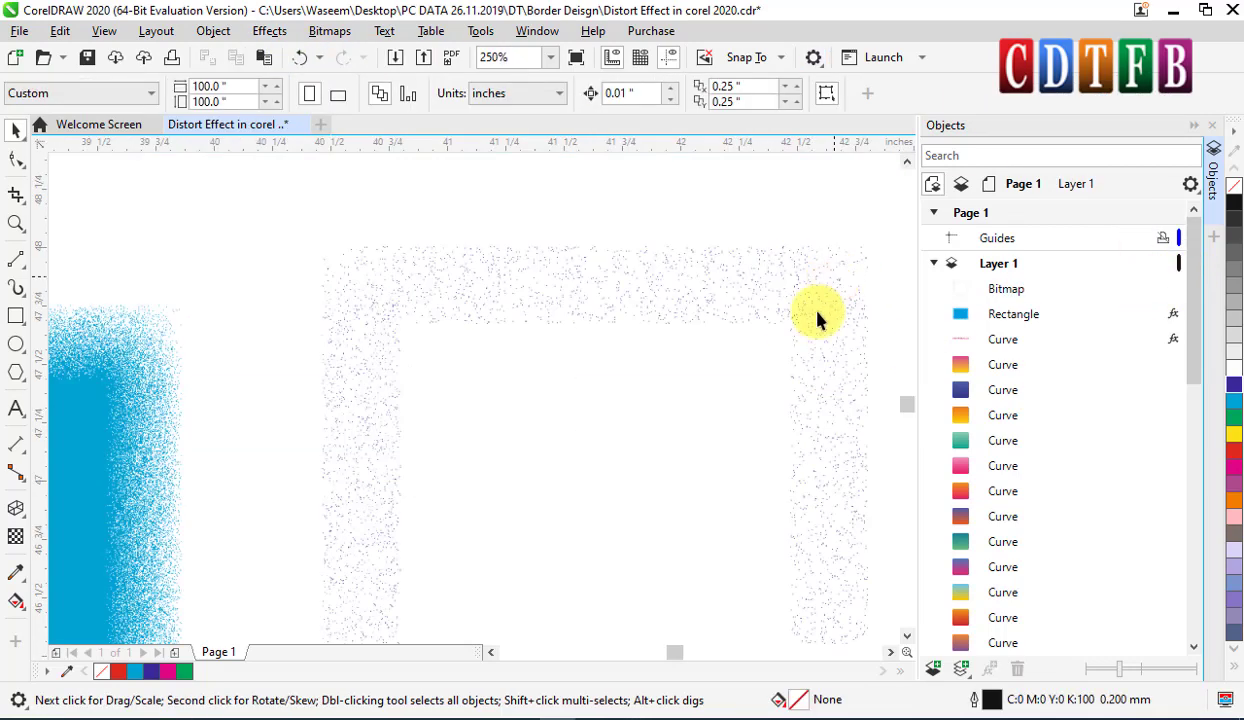
{"action": "left_click", "coordinate": [750, 297]}
{"action": "scroll", "coordinate": [587, 291], "scroll_direction": "up", "scroll_amount": 2}
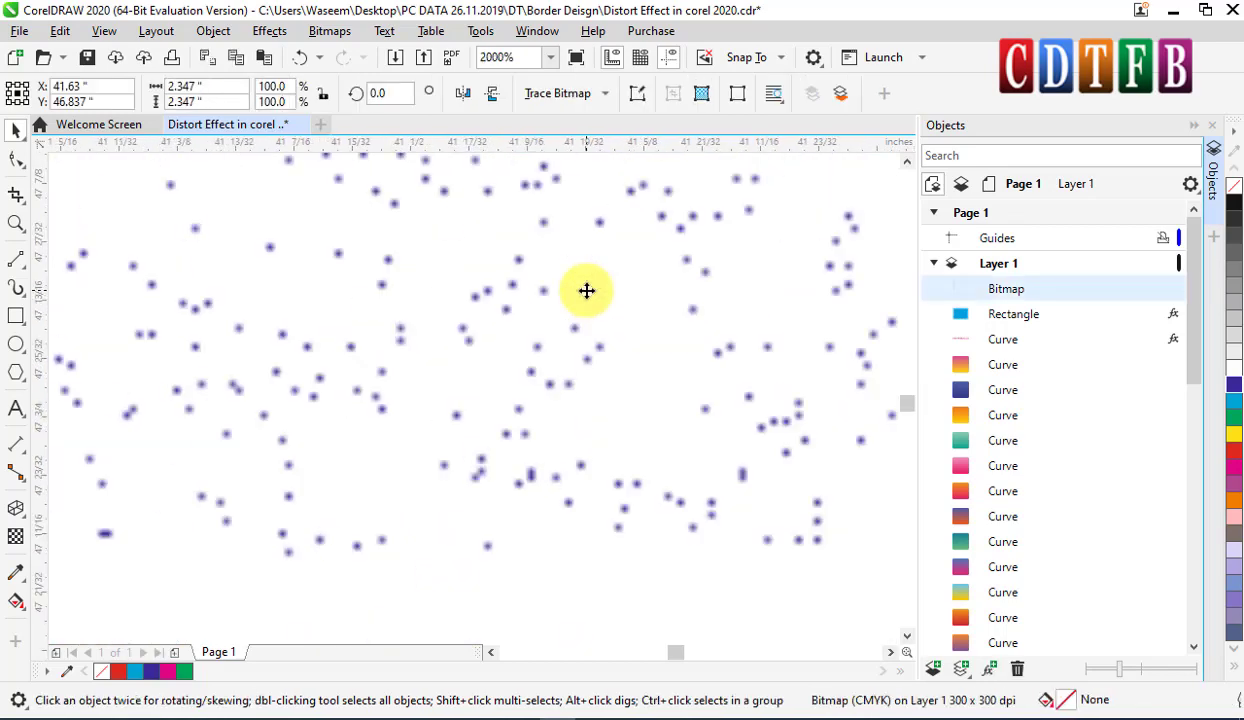
{"action": "scroll", "coordinate": [593, 289], "scroll_direction": "down", "scroll_amount": 1}
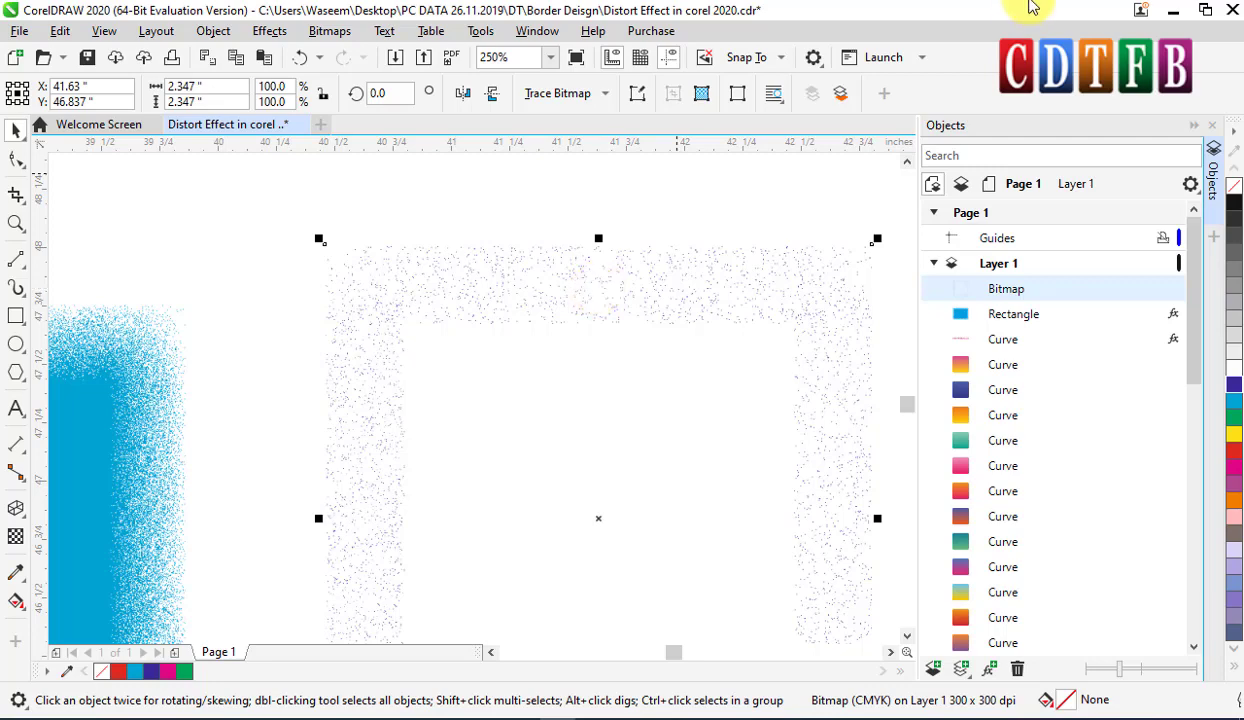
{"action": "scroll", "coordinate": [683, 300], "scroll_direction": "down", "scroll_amount": 1}
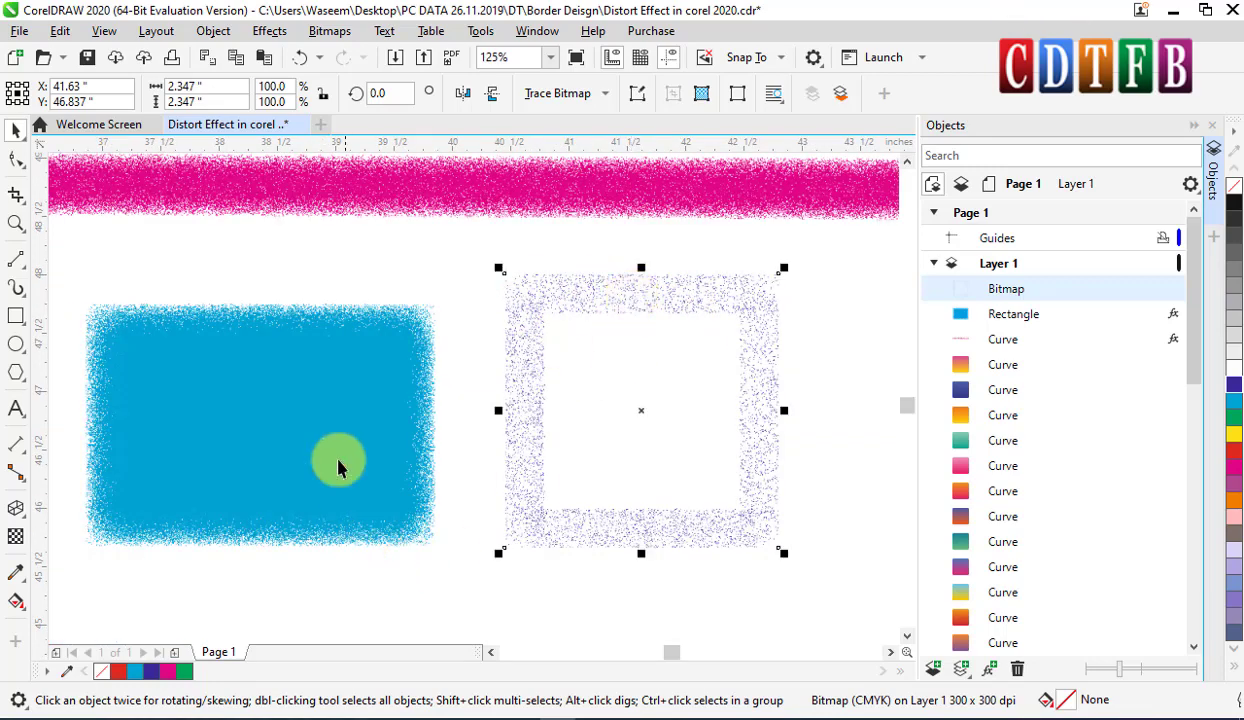
{"action": "left_click", "coordinate": [395, 305]}
{"action": "left_click", "coordinate": [413, 330]}
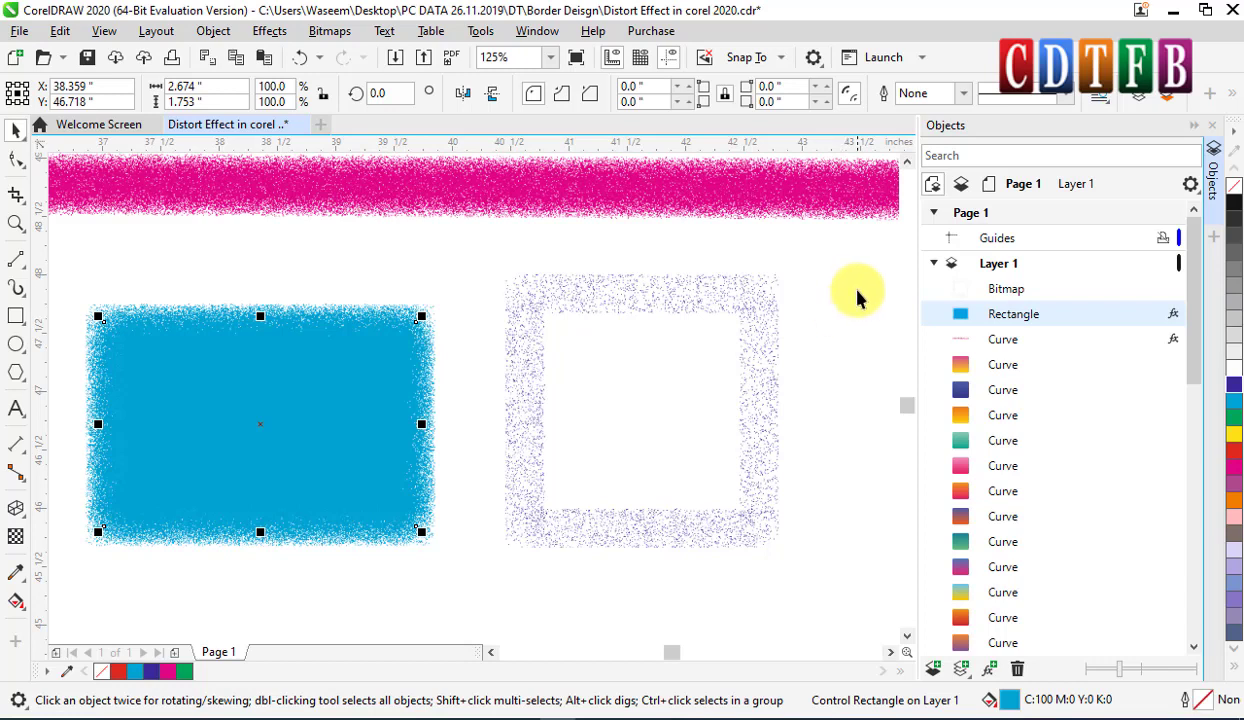
Move the cyan rectangle, the dotted square and the magenta line together about 10 in down and 4.7 in left.
{"action": "scroll", "coordinate": [815, 310], "scroll_direction": "down", "scroll_amount": 4}
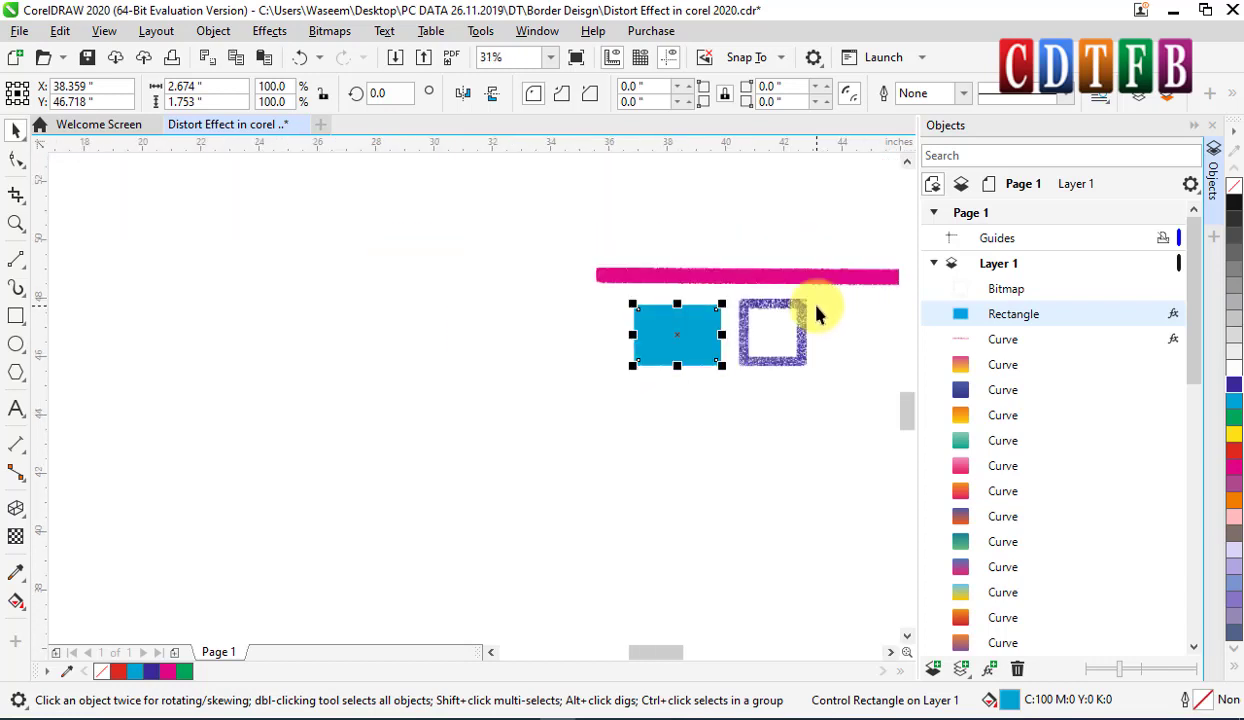
{"action": "left_click_drag", "start_coordinate": [526, 207], "coordinate": [905, 405]}
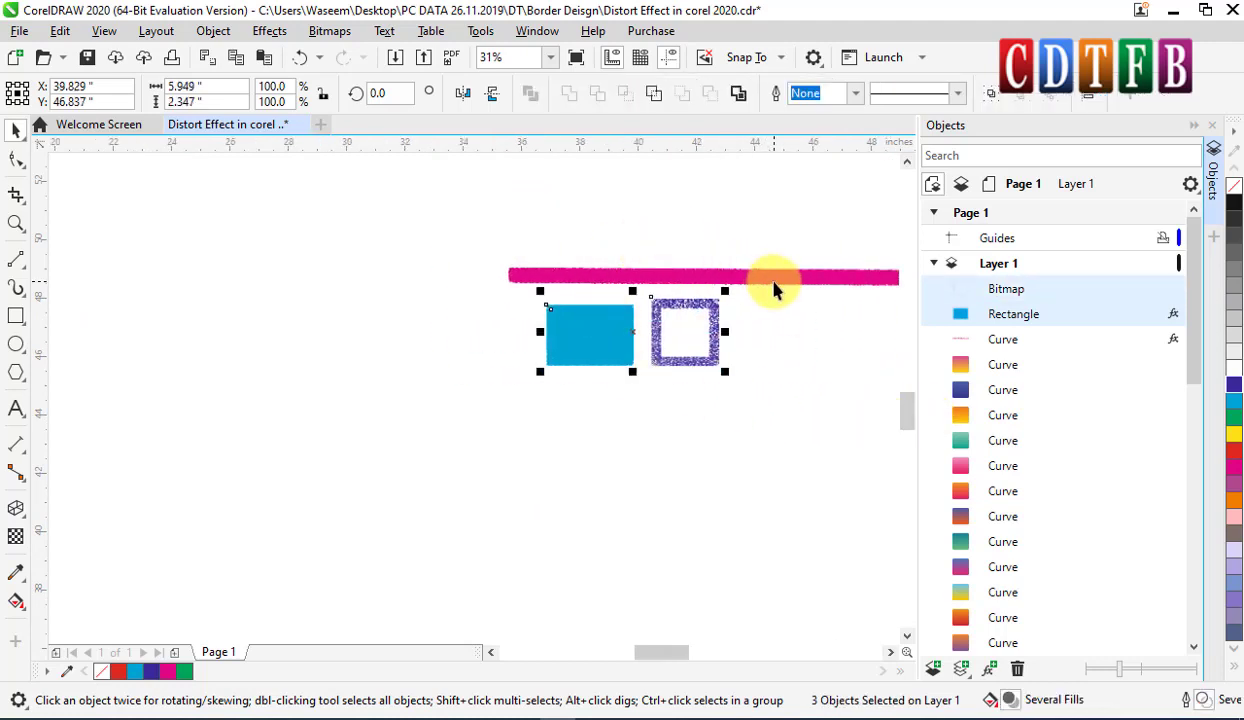
{"action": "left_click", "coordinate": [703, 271], "text": "shift"}
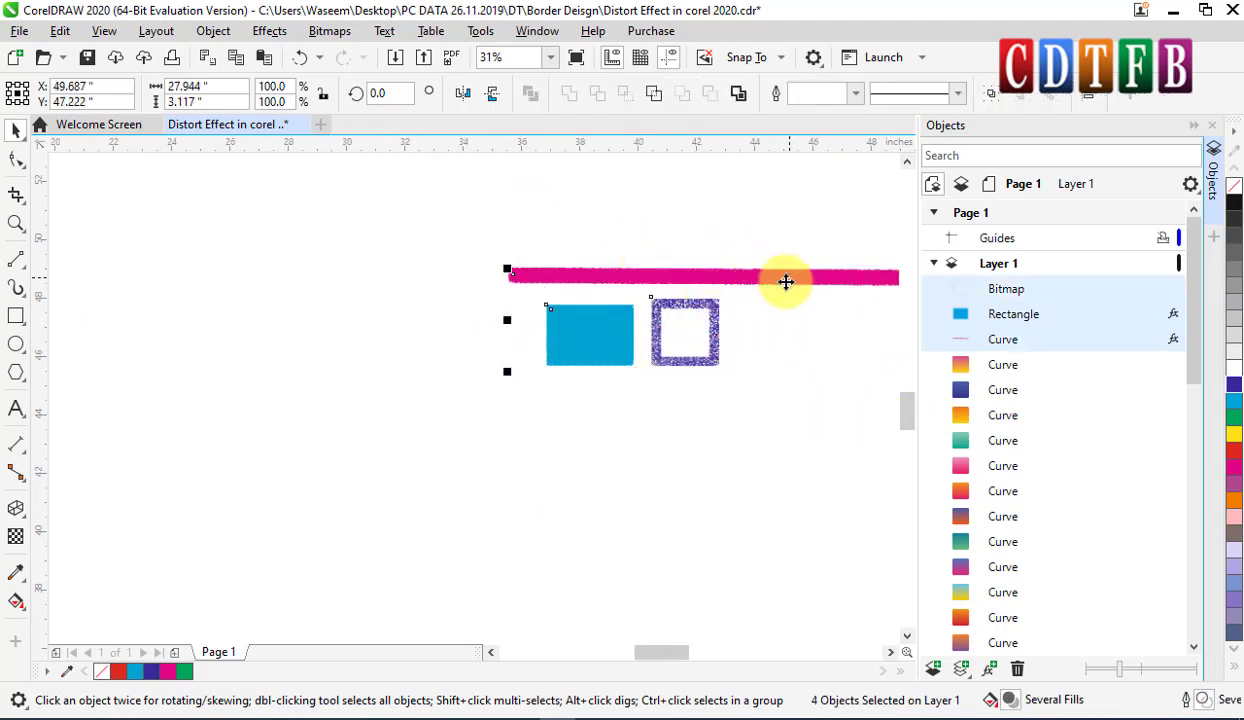
{"action": "left_click_drag", "start_coordinate": [786, 282], "coordinate": [650, 574]}
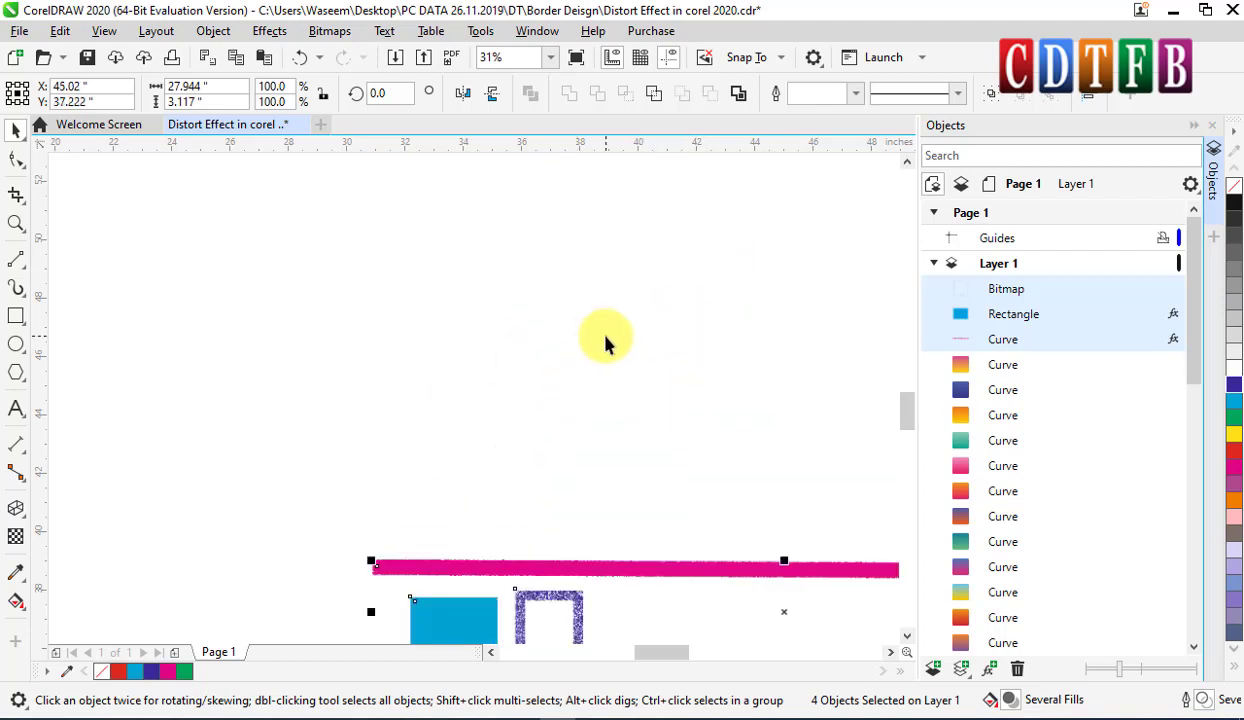
Draw an upright rectangle about 7.03 in wide and 10.8 in high in the empty area above the magenta line.
{"action": "left_click", "coordinate": [17, 316]}
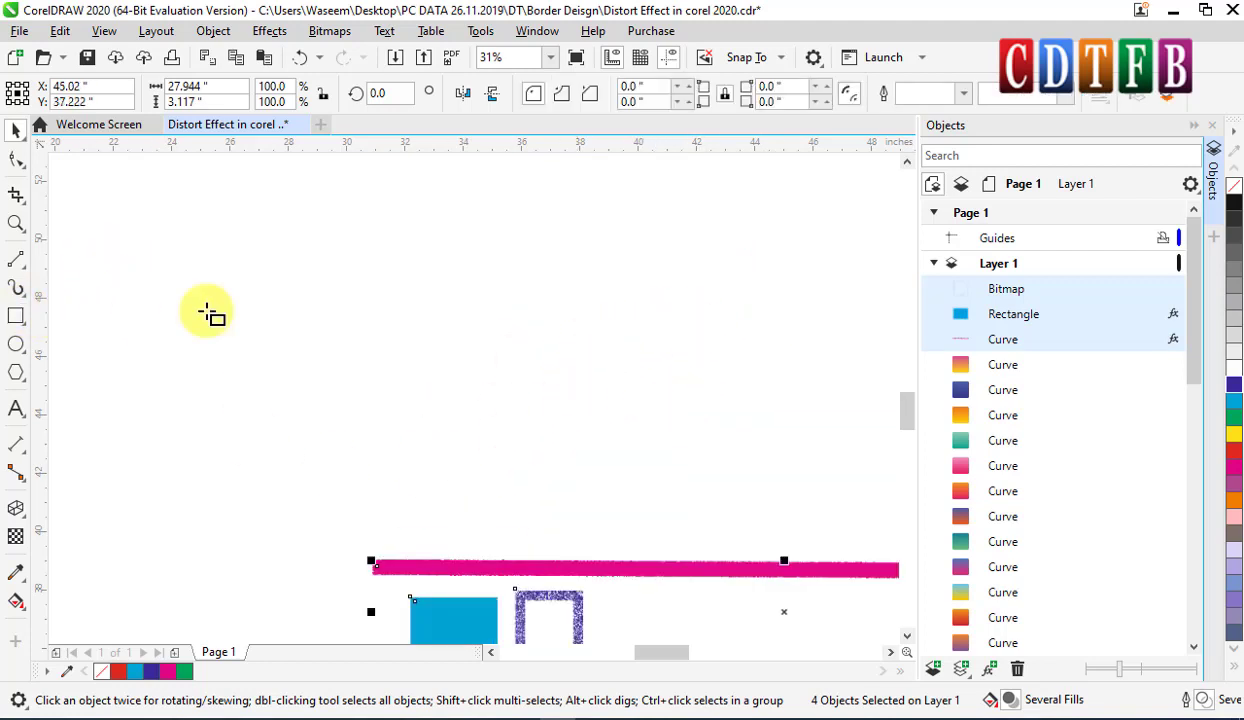
{"action": "left_click_drag", "start_coordinate": [484, 191], "coordinate": [689, 505]}
{"action": "left_click", "coordinate": [16, 131]}
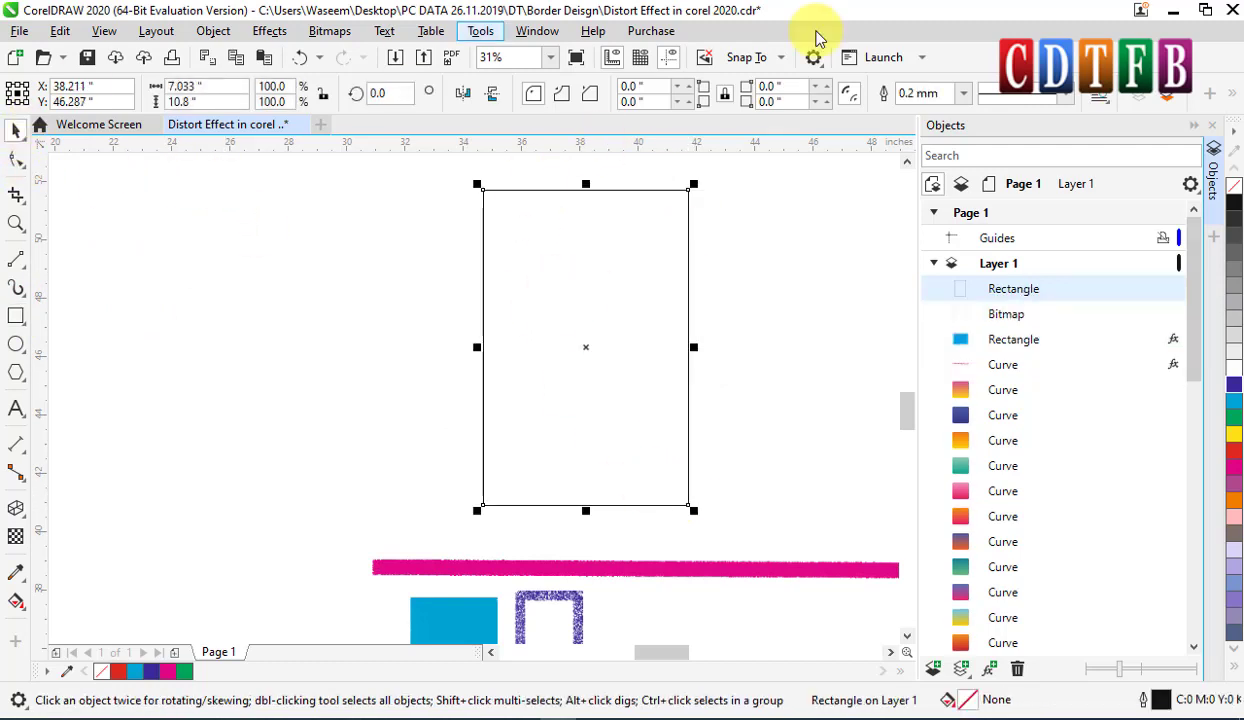
Try a black fill without an outline on the upright rectangle and undo both changes.
{"action": "left_click", "coordinate": [1234, 208]}
{"action": "right_click", "coordinate": [1233, 188]}
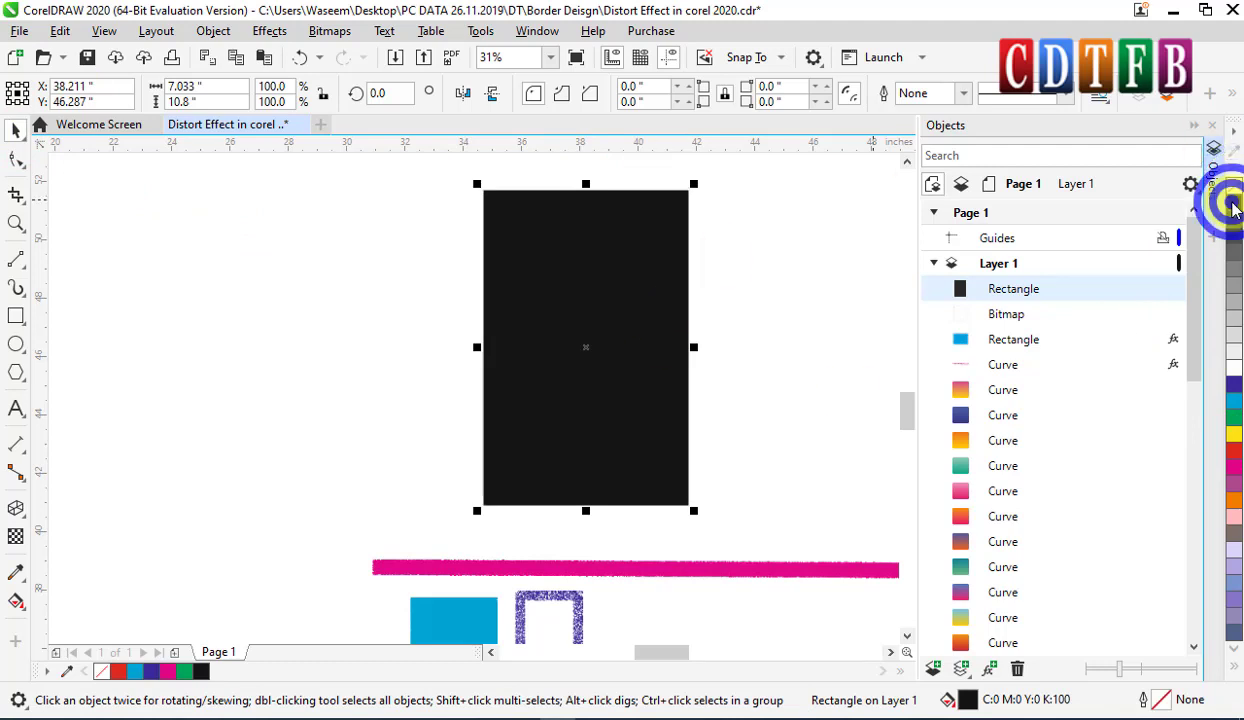
{"action": "key", "text": "ctrl+z"}
{"action": "key", "text": "ctrl+z"}
{"action": "left_click", "coordinate": [704, 201]}
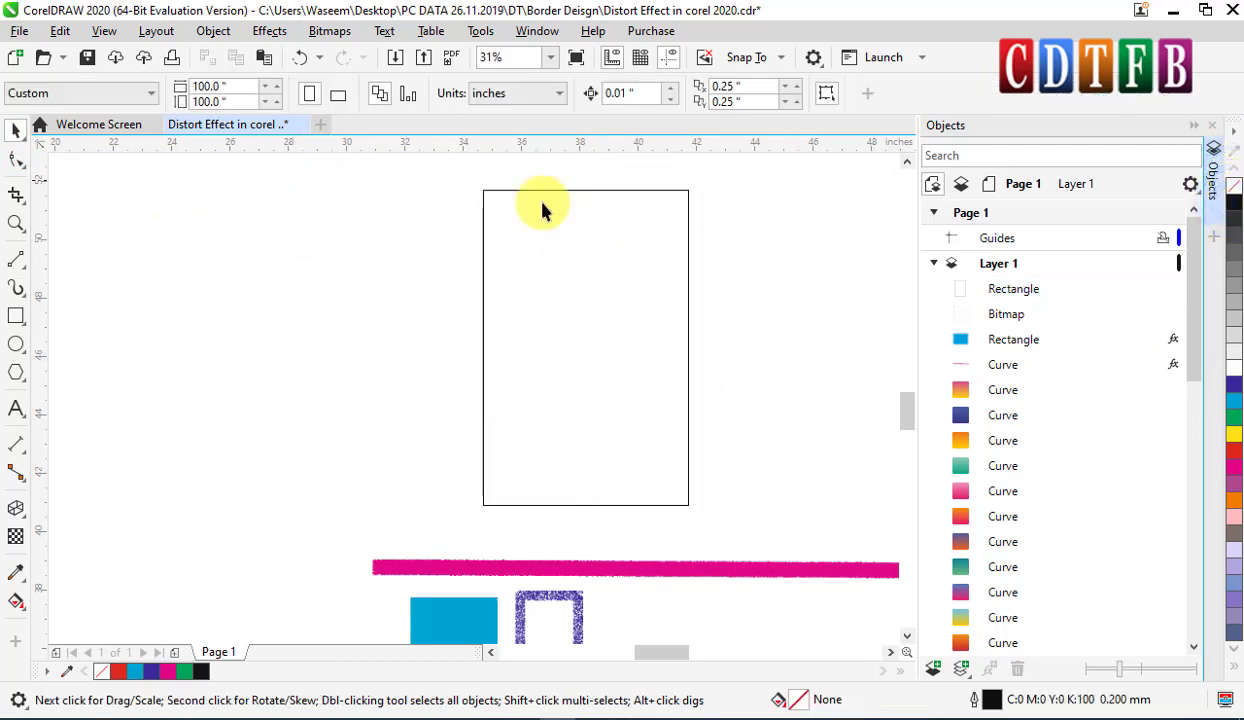
Copy the upright rectangle and paste the duplicate exactly on top of it.
{"action": "left_click", "coordinate": [592, 244]}
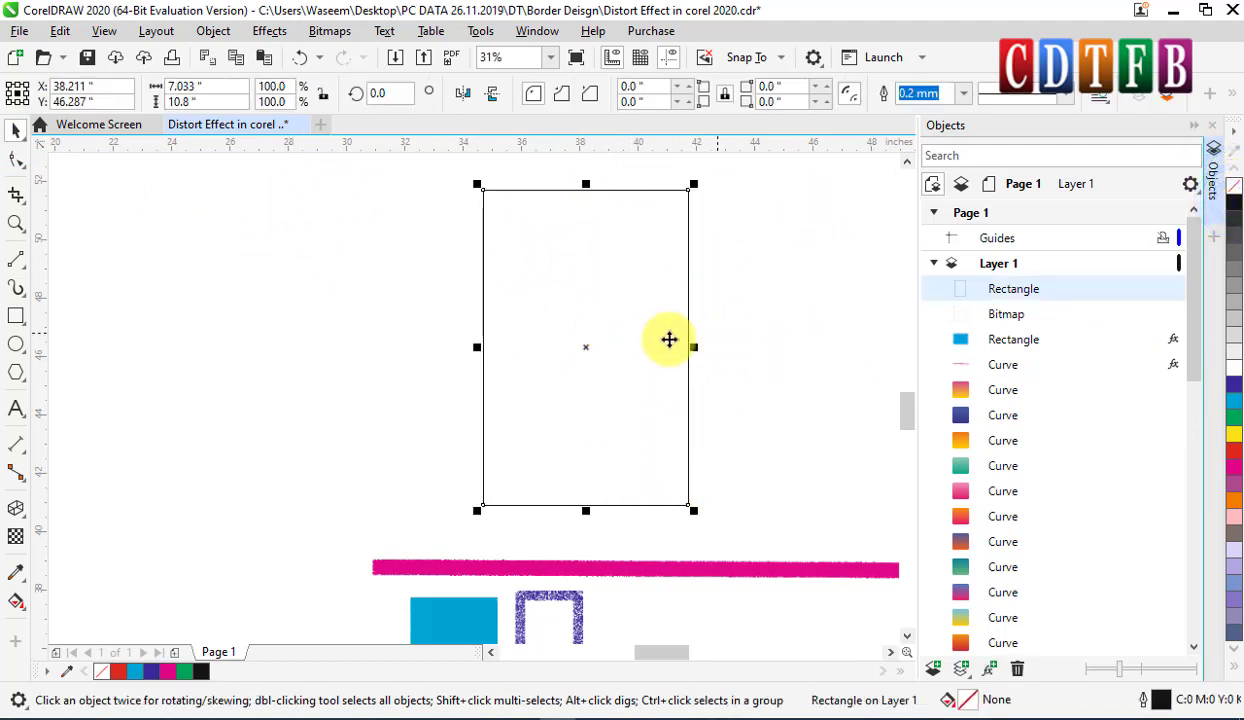
{"action": "right_click", "coordinate": [669, 340]}
{"action": "left_click", "coordinate": [707, 248]}
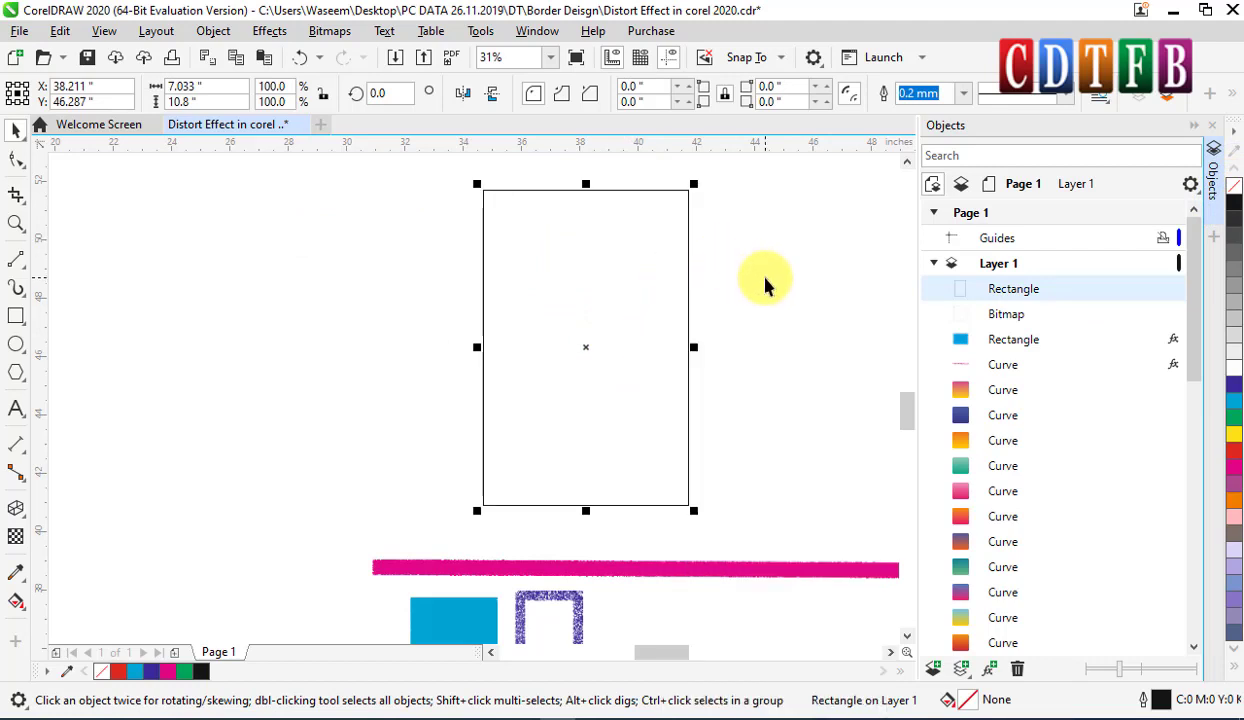
{"action": "left_click", "coordinate": [744, 310]}
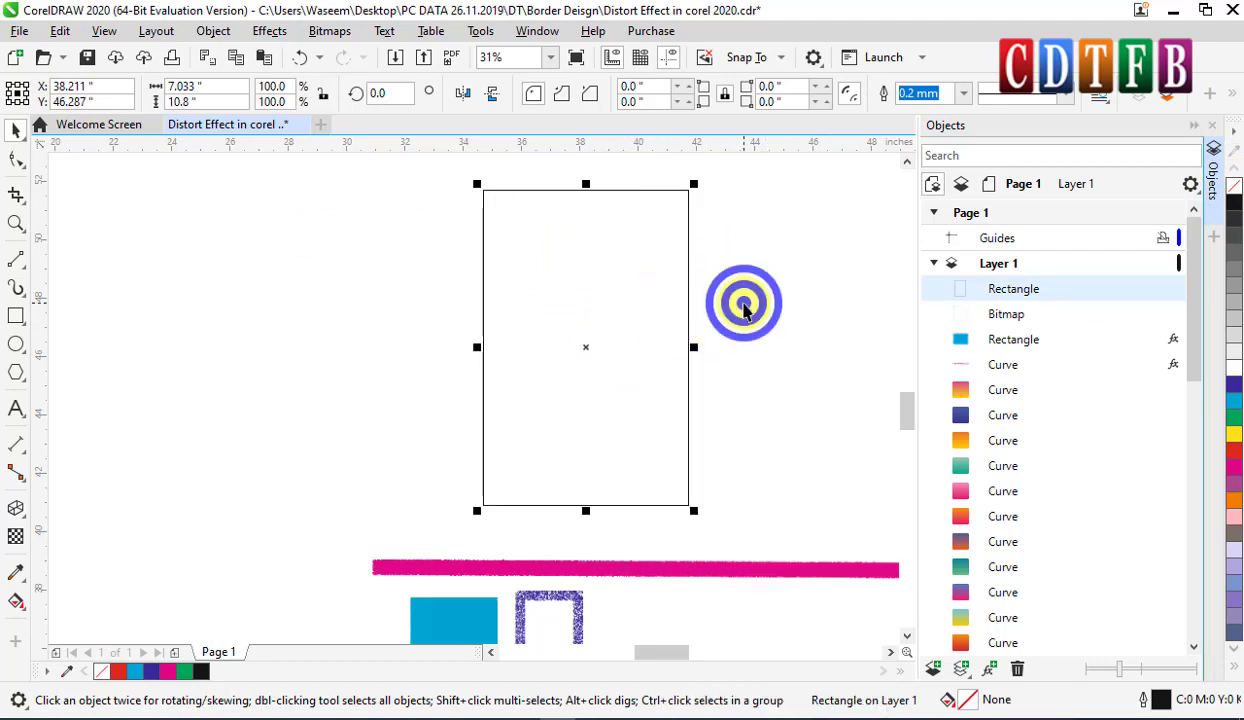
{"action": "right_click", "coordinate": [744, 310]}
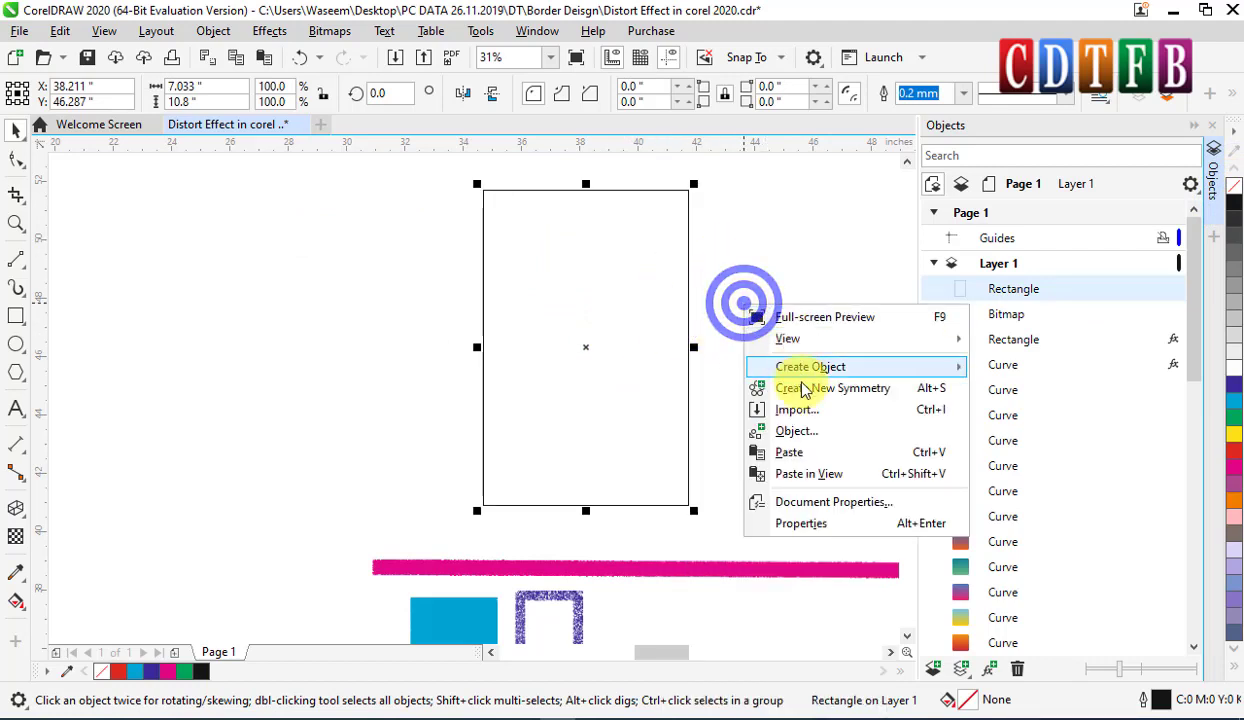
{"action": "left_click", "coordinate": [792, 453]}
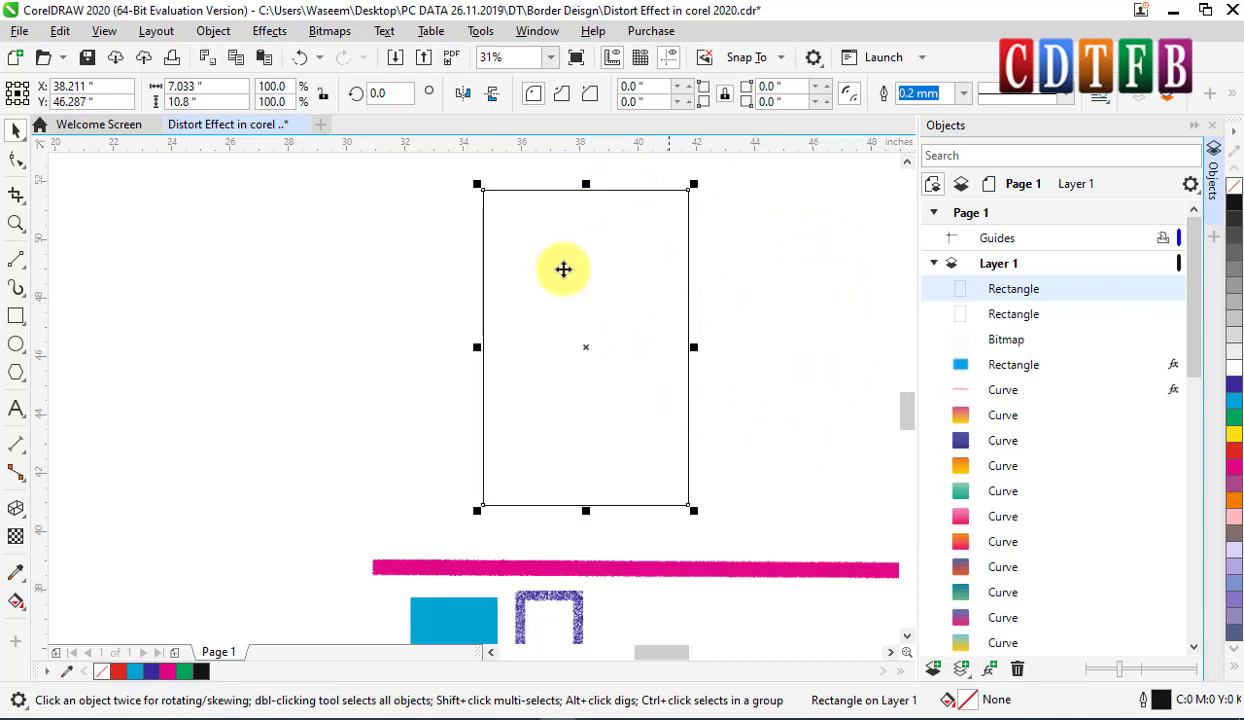
Lower the duplicate's top edge so it covers the lower half at 5.4 in high, and convert it to curves.
{"action": "left_click_drag", "start_coordinate": [588, 186], "coordinate": [597, 336]}
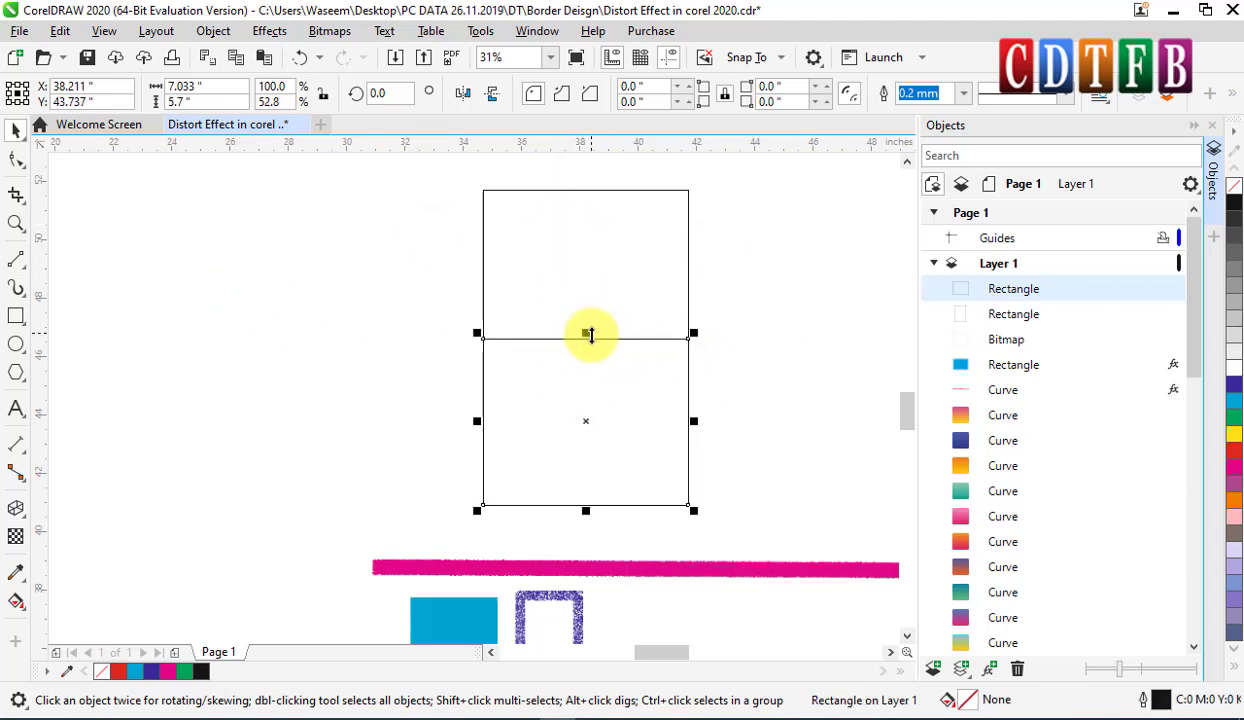
{"action": "left_click_drag", "start_coordinate": [591, 336], "coordinate": [591, 345]}
{"action": "right_click", "coordinate": [639, 375]}
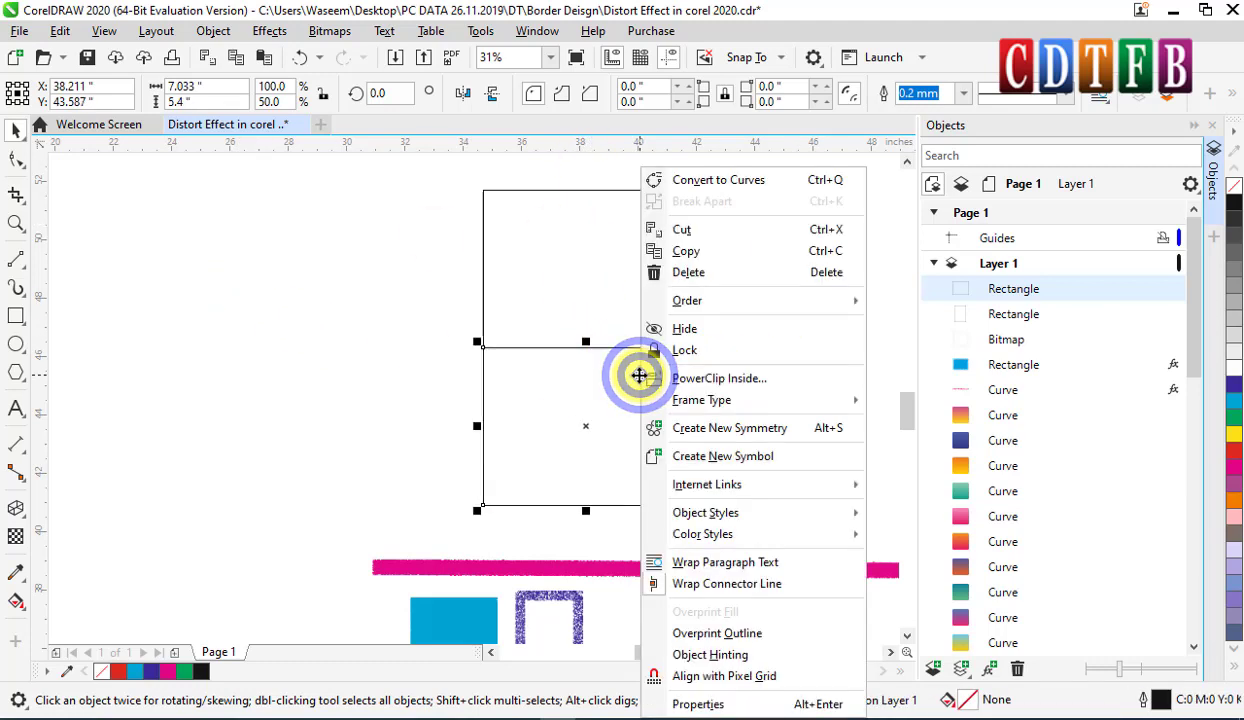
{"action": "left_click", "coordinate": [716, 181]}
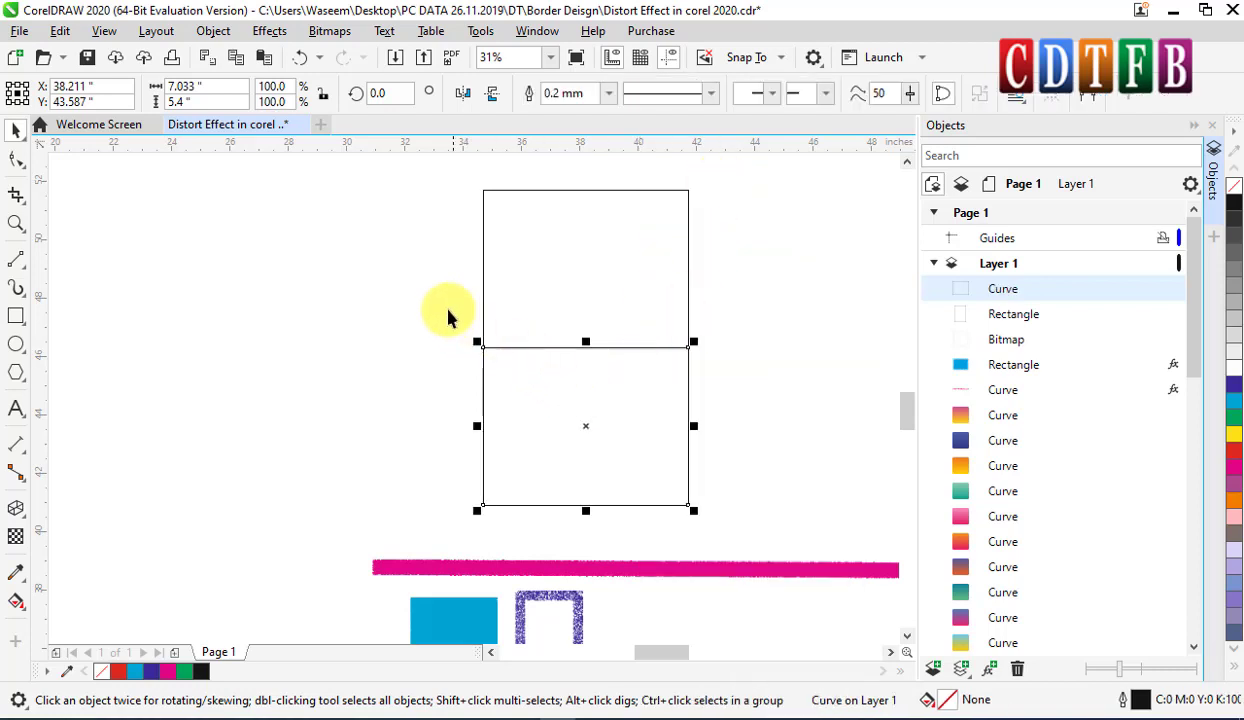
Convert the top edge of the lower-half shape from a straight line to a curve with the Shape tool.
{"action": "key", "text": "z"}
{"action": "left_click_drag", "start_coordinate": [448, 316], "coordinate": [766, 536]}
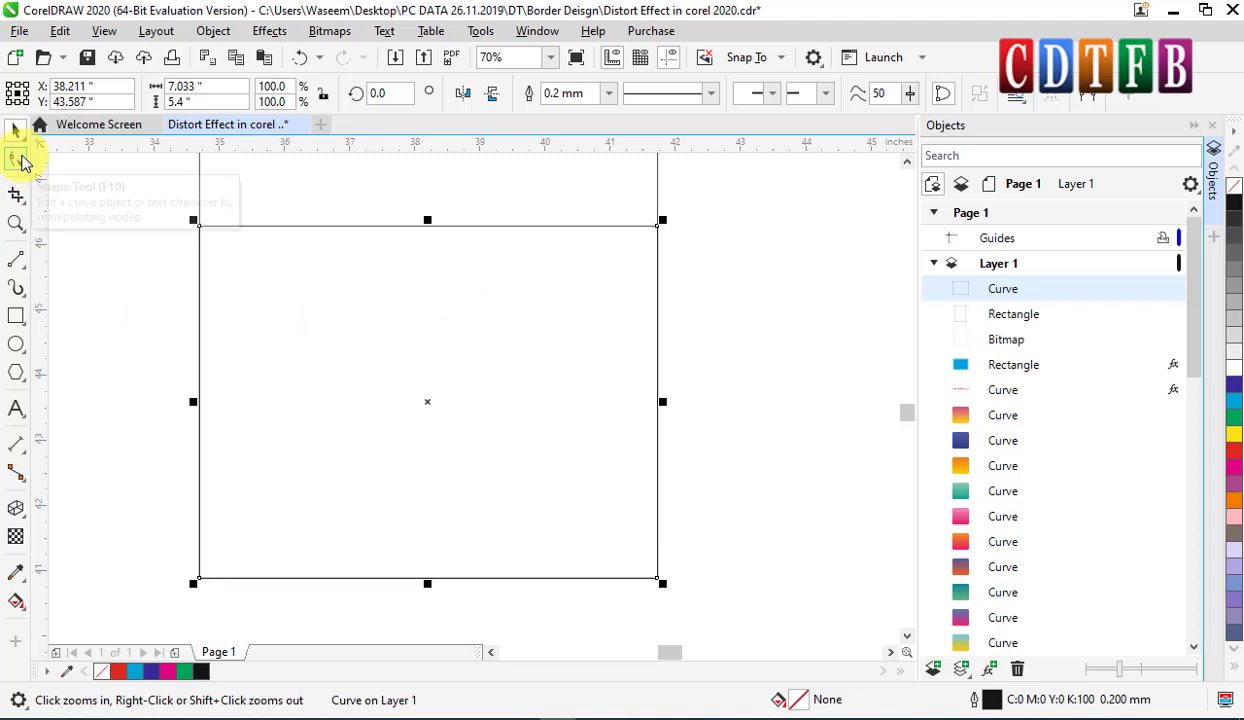
{"action": "left_click", "coordinate": [20, 160]}
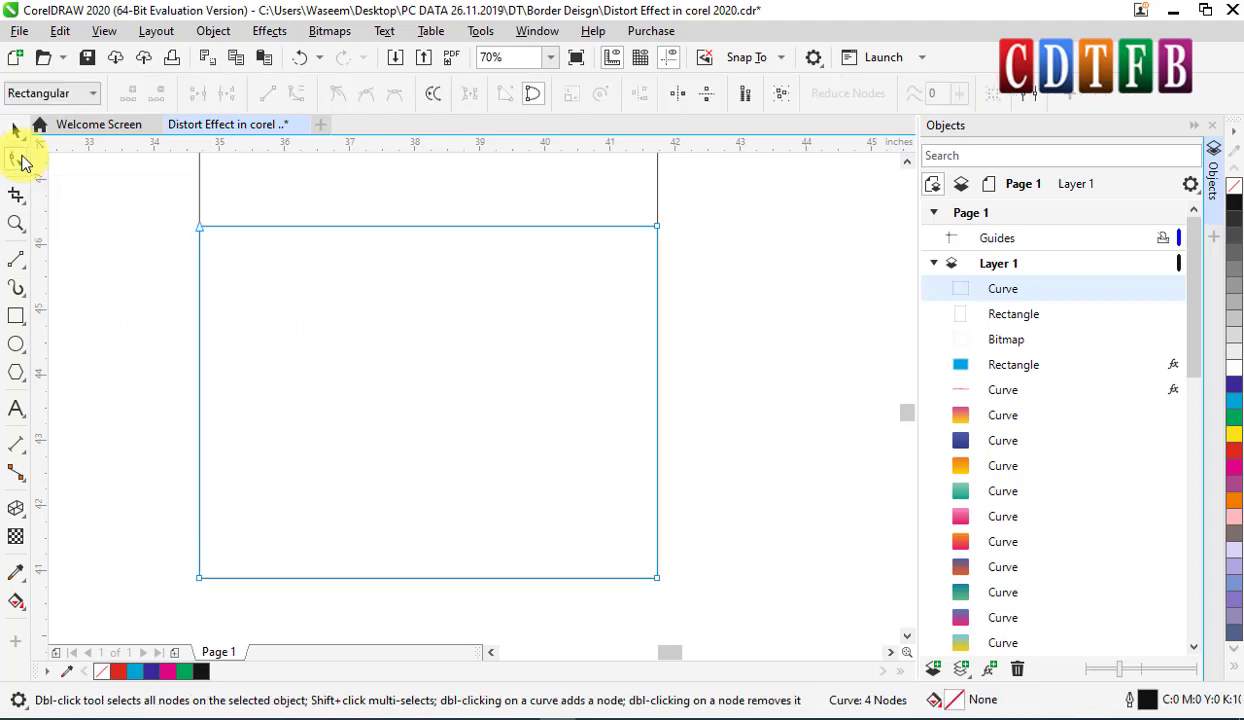
{"action": "left_click", "coordinate": [395, 227]}
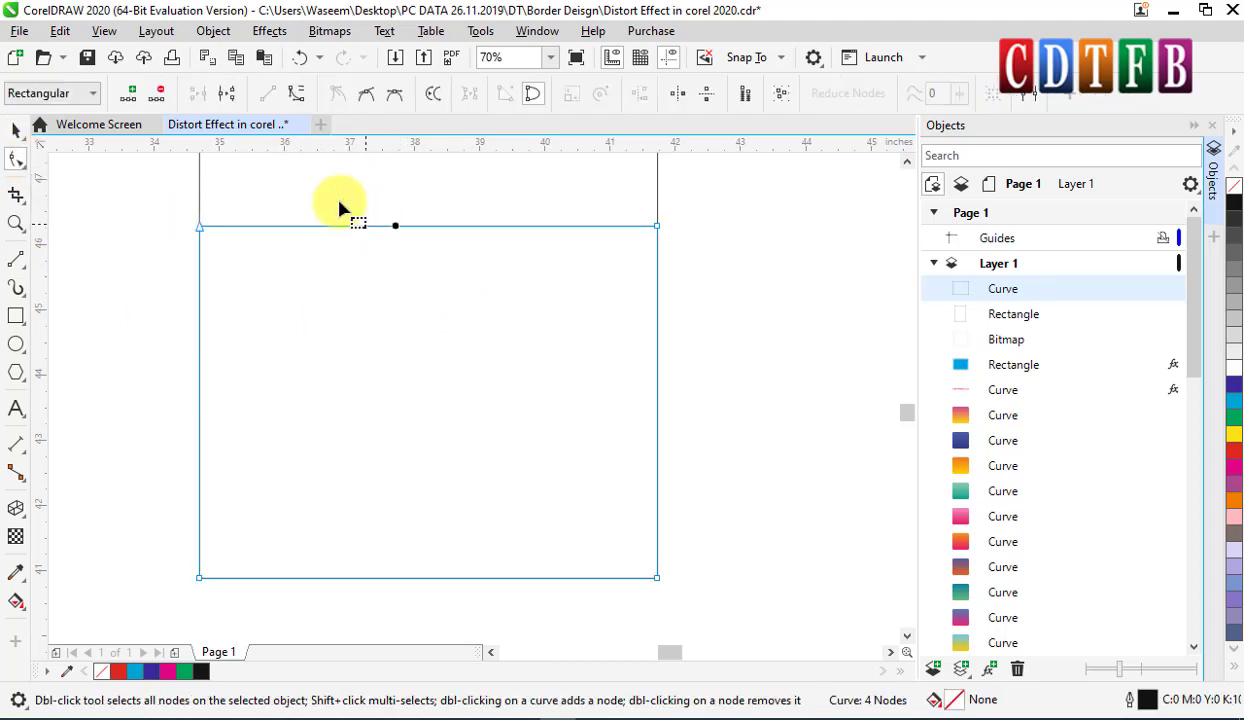
{"action": "left_click", "coordinate": [297, 94]}
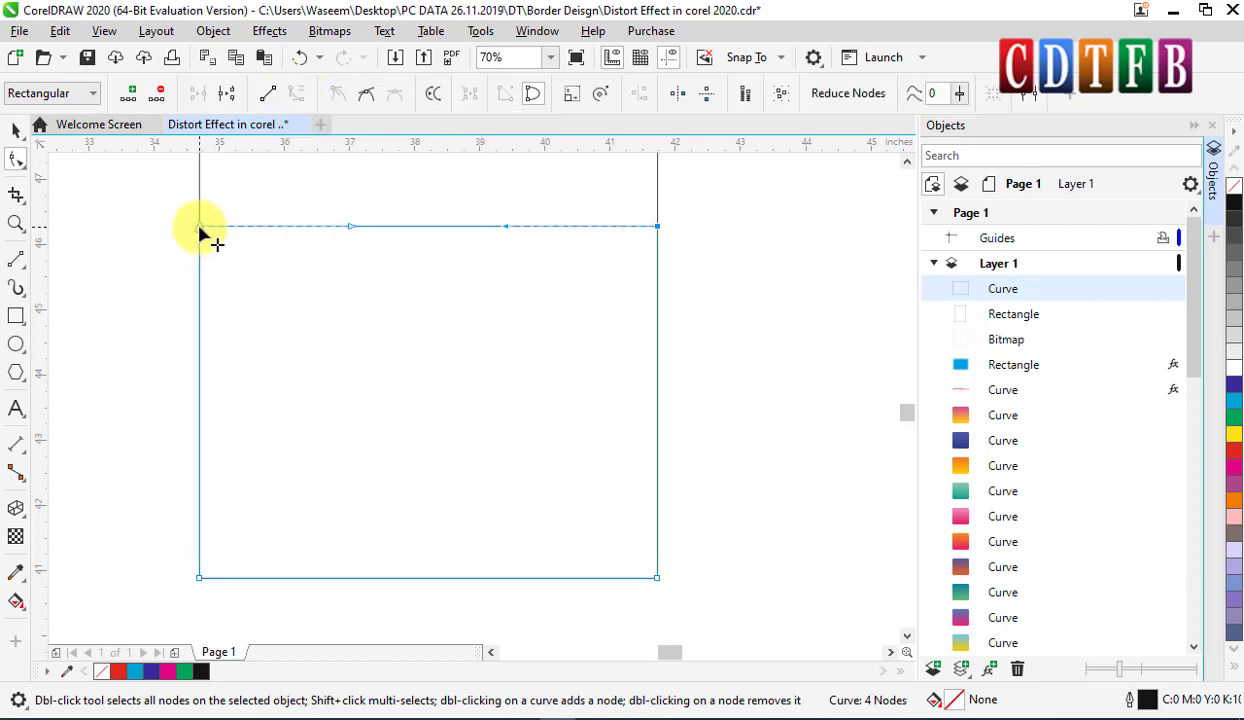
Lower the shape's upper-left node and adjust the curve handles to bend its top edge into an S-shaped wave.
{"action": "left_click_drag", "start_coordinate": [199, 228], "coordinate": [370, 351]}
{"action": "left_click_drag", "start_coordinate": [507, 228], "coordinate": [490, 167]}
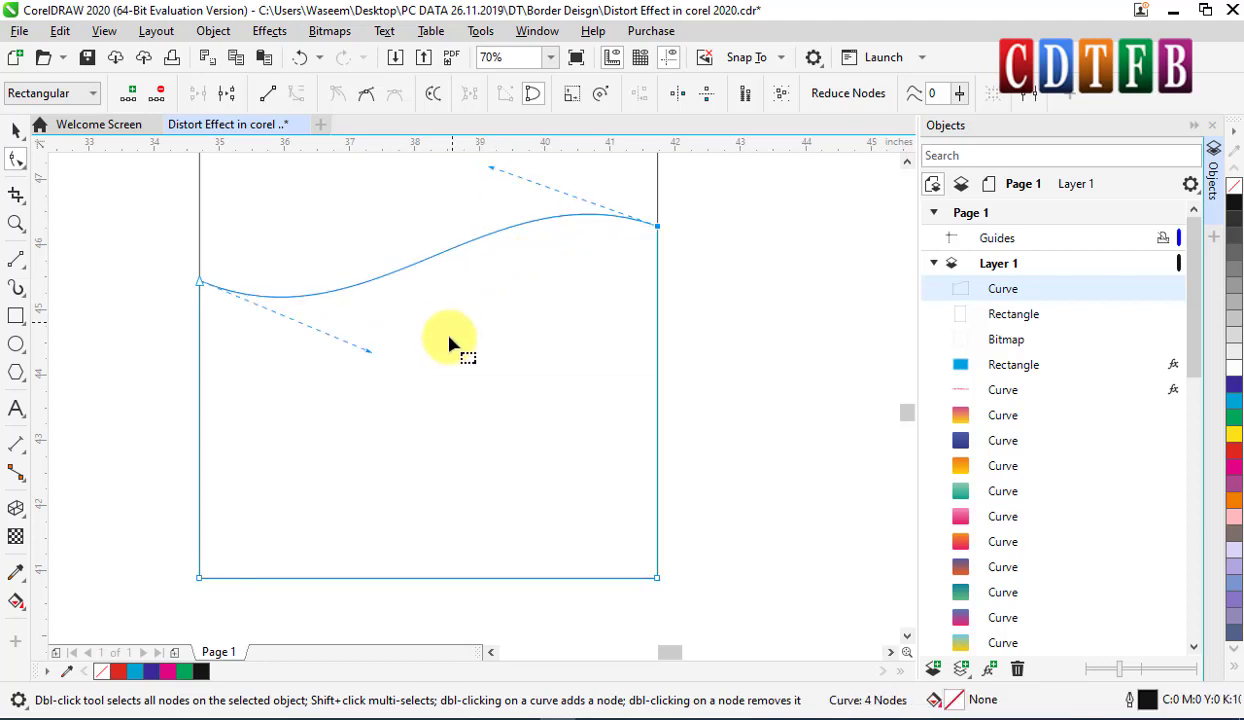
{"action": "left_click_drag", "start_coordinate": [368, 356], "coordinate": [372, 369]}
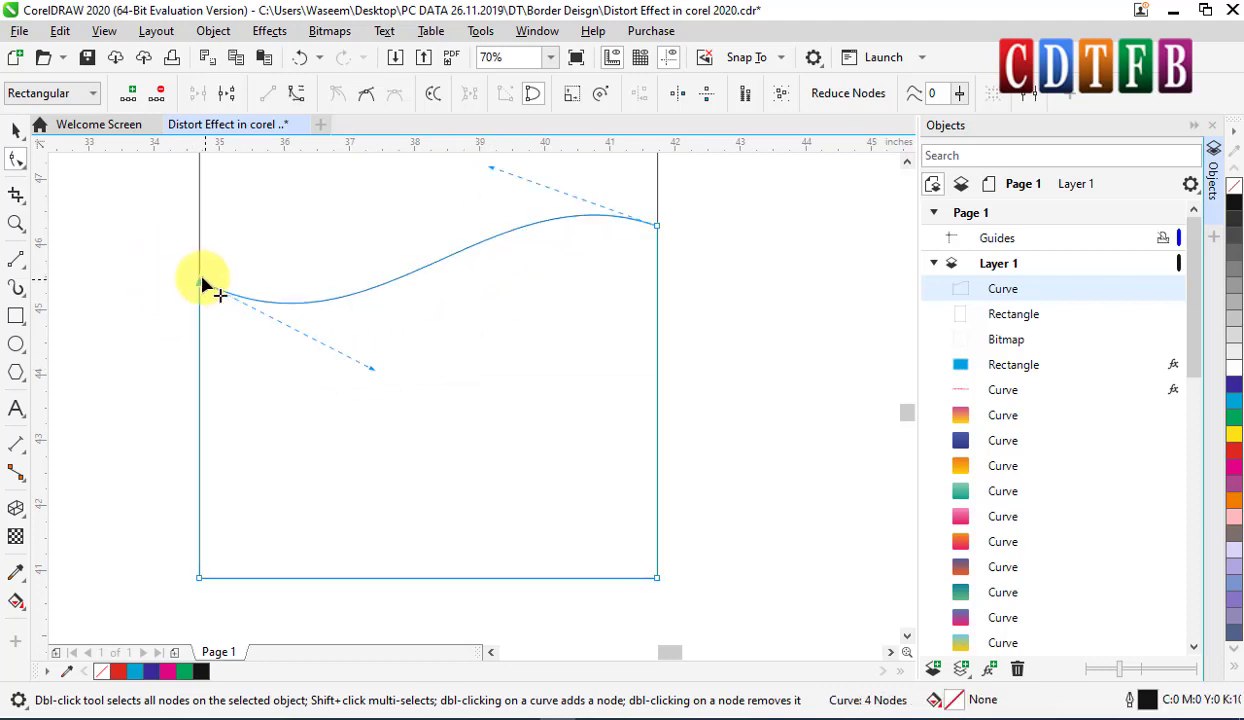
{"action": "left_click_drag", "start_coordinate": [200, 287], "coordinate": [206, 352]}
{"action": "left_click_drag", "start_coordinate": [378, 436], "coordinate": [391, 469]}
{"action": "scroll", "coordinate": [480, 160], "scroll_direction": "up", "scroll_amount": 1}
{"action": "key", "text": "space"}
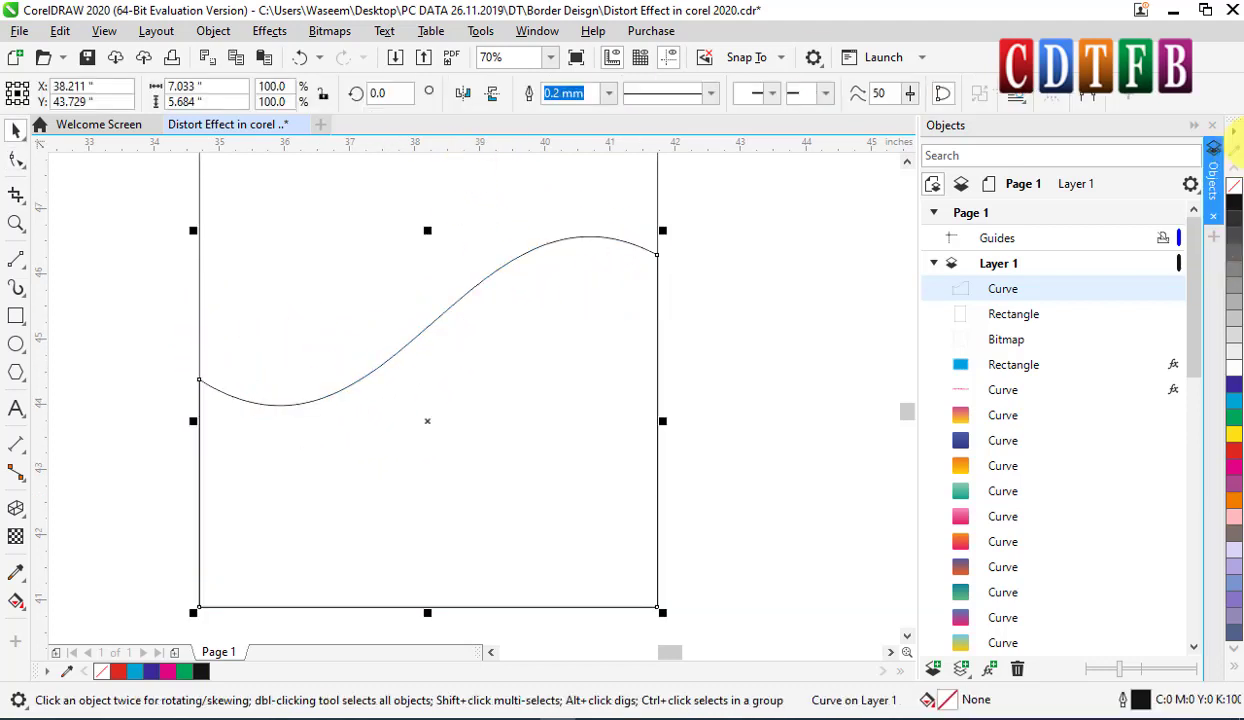
Duplicate the wavy-topped shape into the empty area to the right of the original.
{"action": "scroll", "coordinate": [485, 270], "scroll_direction": "down", "scroll_amount": 1}
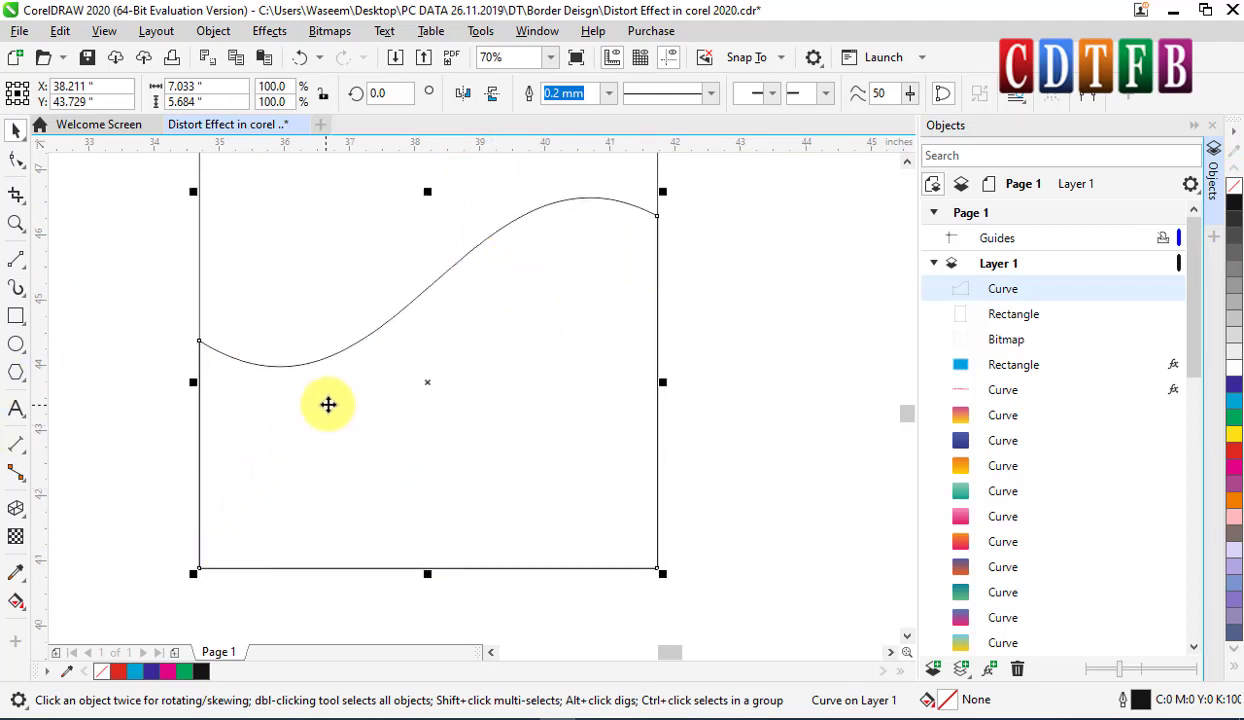
{"action": "scroll", "coordinate": [328, 405], "scroll_direction": "down", "scroll_amount": 2}
{"action": "left_click_drag", "start_coordinate": [339, 407], "coordinate": [675, 392]}
{"action": "right_click", "coordinate": [675, 392]}
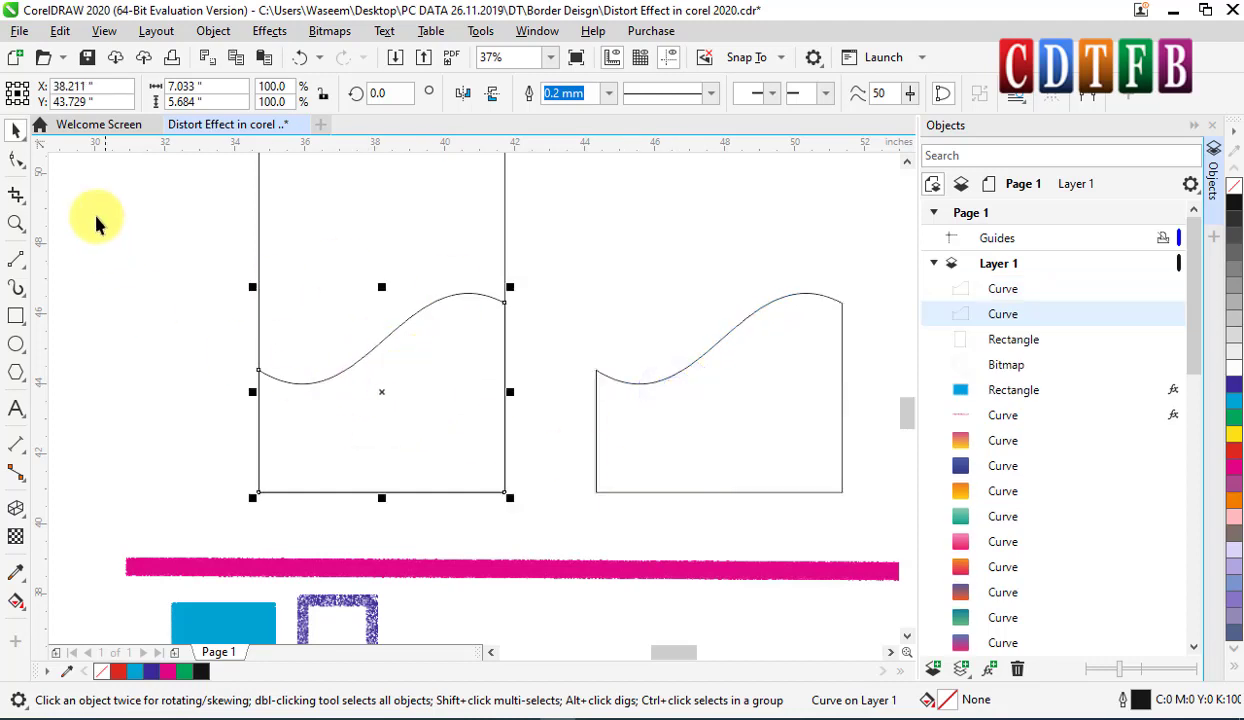
Pull the original wavy shape's two bottom corner nodes outward and down, making the shape about 10.14 in wide.
{"action": "left_click", "coordinate": [16, 158]}
{"action": "left_click_drag", "start_coordinate": [259, 498], "coordinate": [197, 525]}
{"action": "left_click_drag", "start_coordinate": [505, 497], "coordinate": [552, 522]}
{"action": "key", "text": "space"}
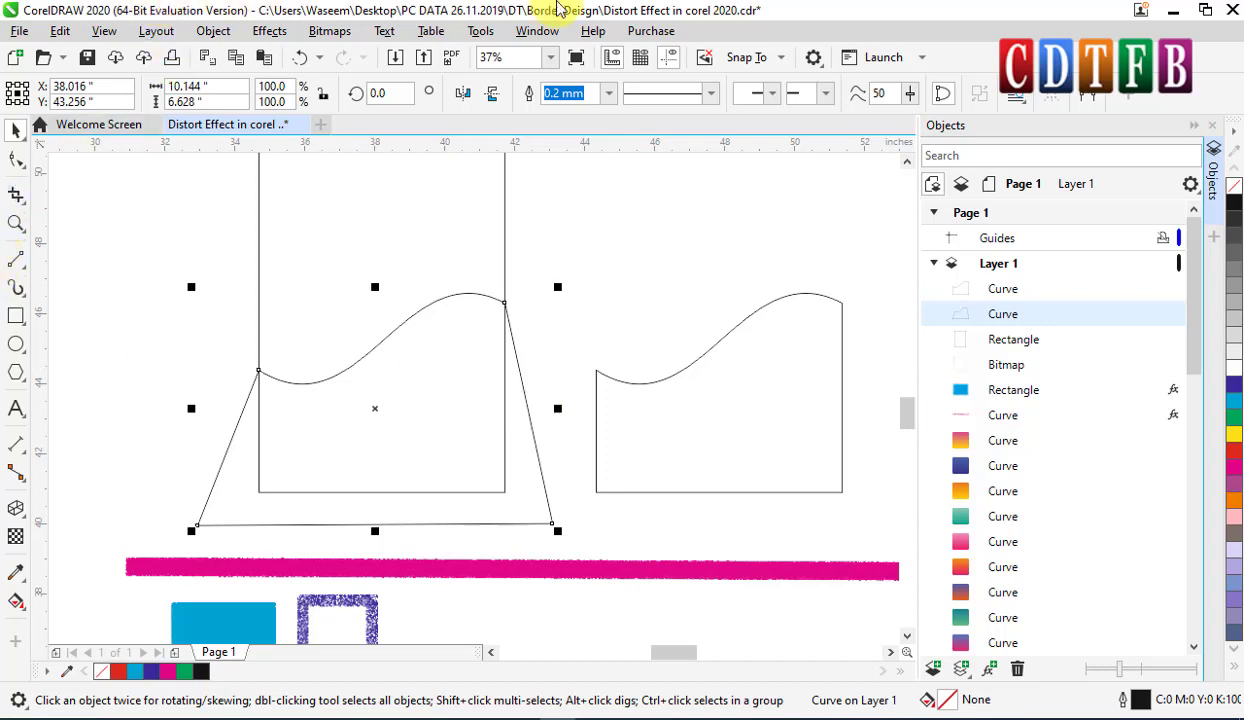
Fill the flared wavy shape with black and remove its outline.
{"action": "left_click", "coordinate": [1236, 207]}
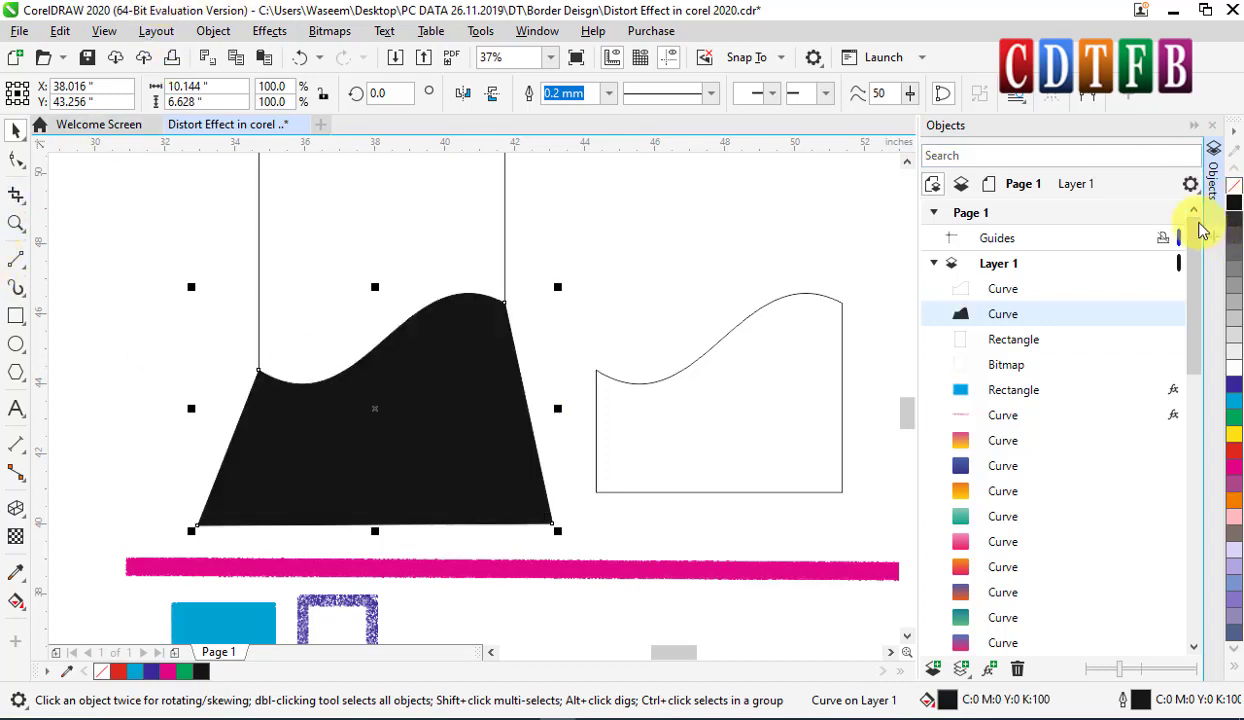
{"action": "right_click", "coordinate": [1233, 186]}
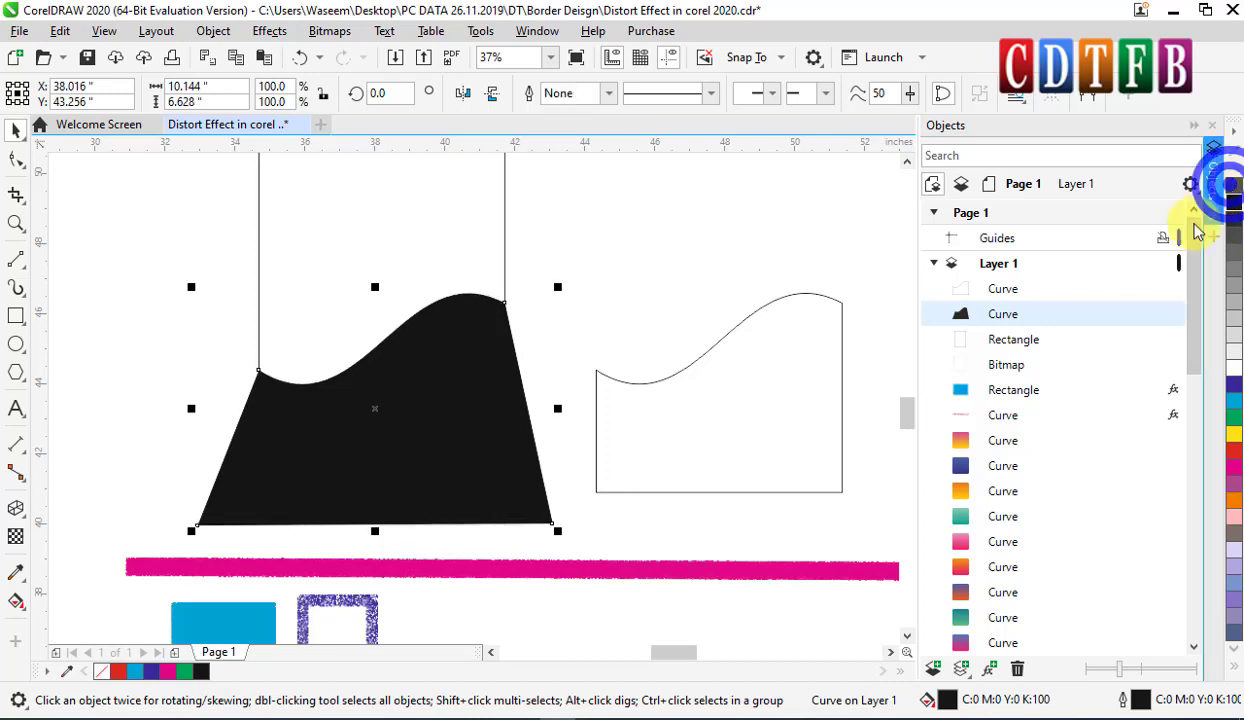
{"action": "left_click", "coordinate": [611, 269]}
{"action": "left_click", "coordinate": [505, 385]}
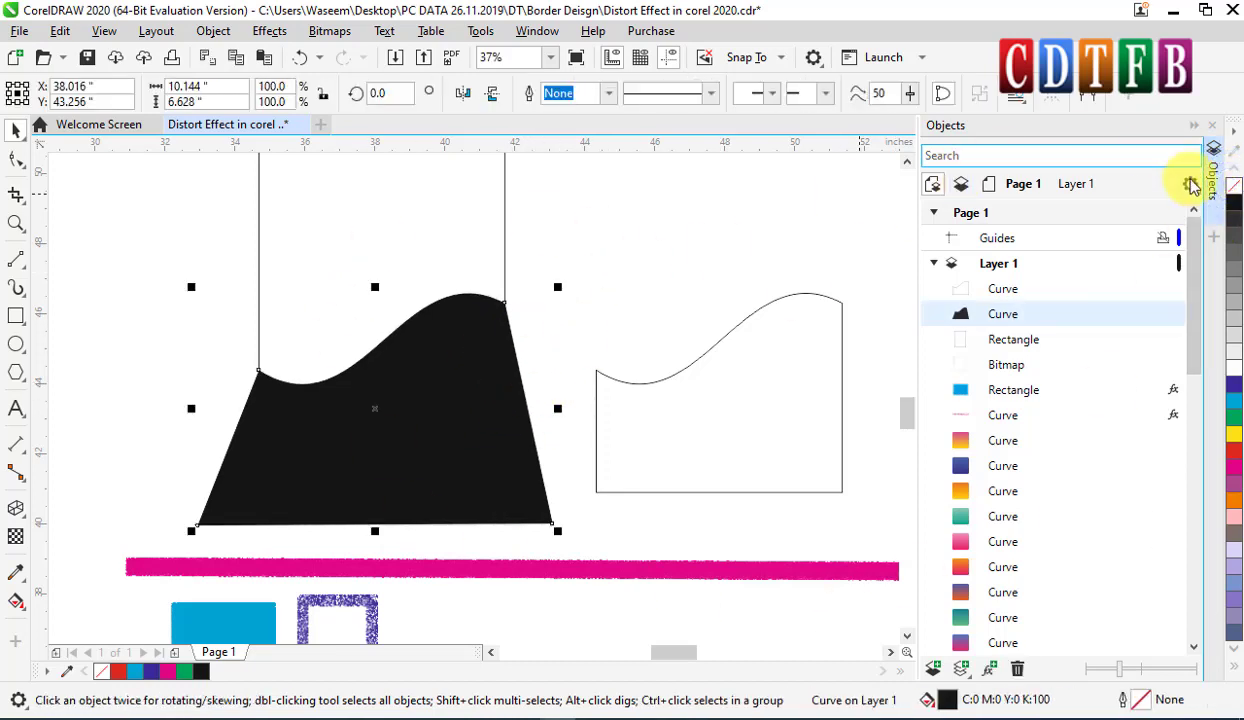
{"action": "right_click", "coordinate": [1233, 186]}
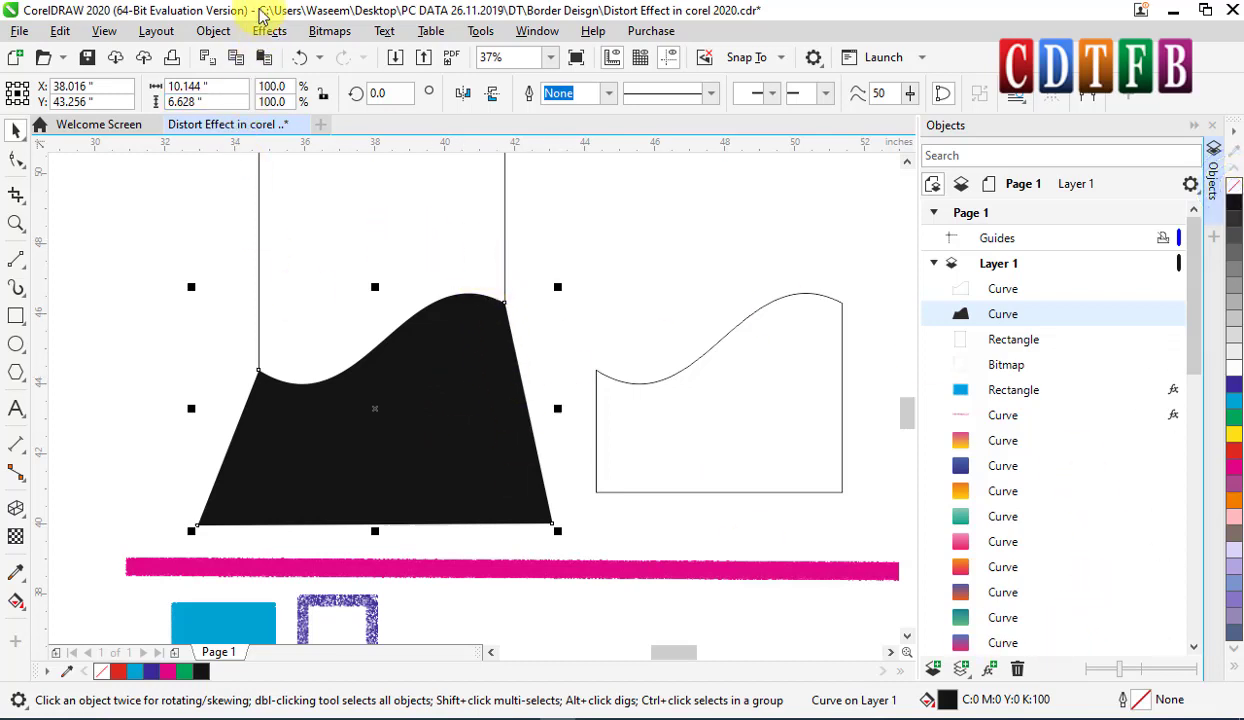
Apply the Scatter effect to the black wavy shape with horizontal and vertical values of 73.
{"action": "left_click", "coordinate": [284, 36]}
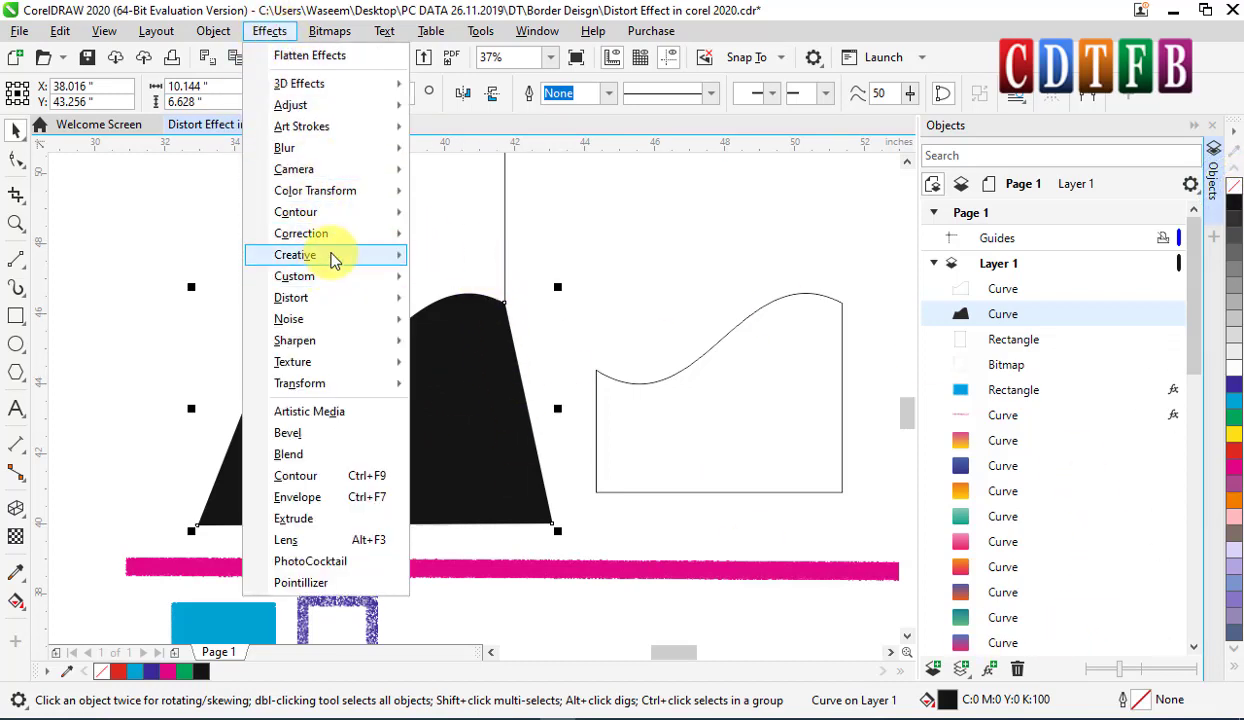
{"action": "mouse_move", "coordinate": [340, 259]}
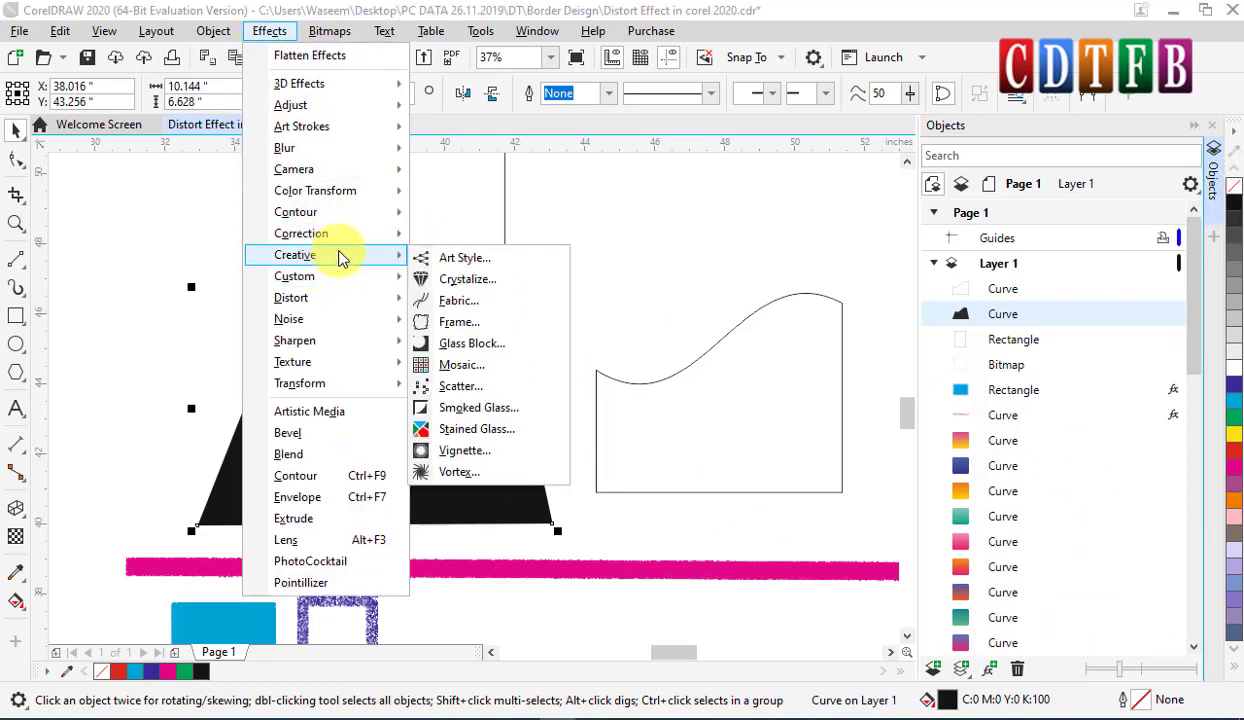
{"action": "left_click", "coordinate": [470, 387]}
{"action": "left_click_drag", "start_coordinate": [505, 283], "coordinate": [594, 165]}
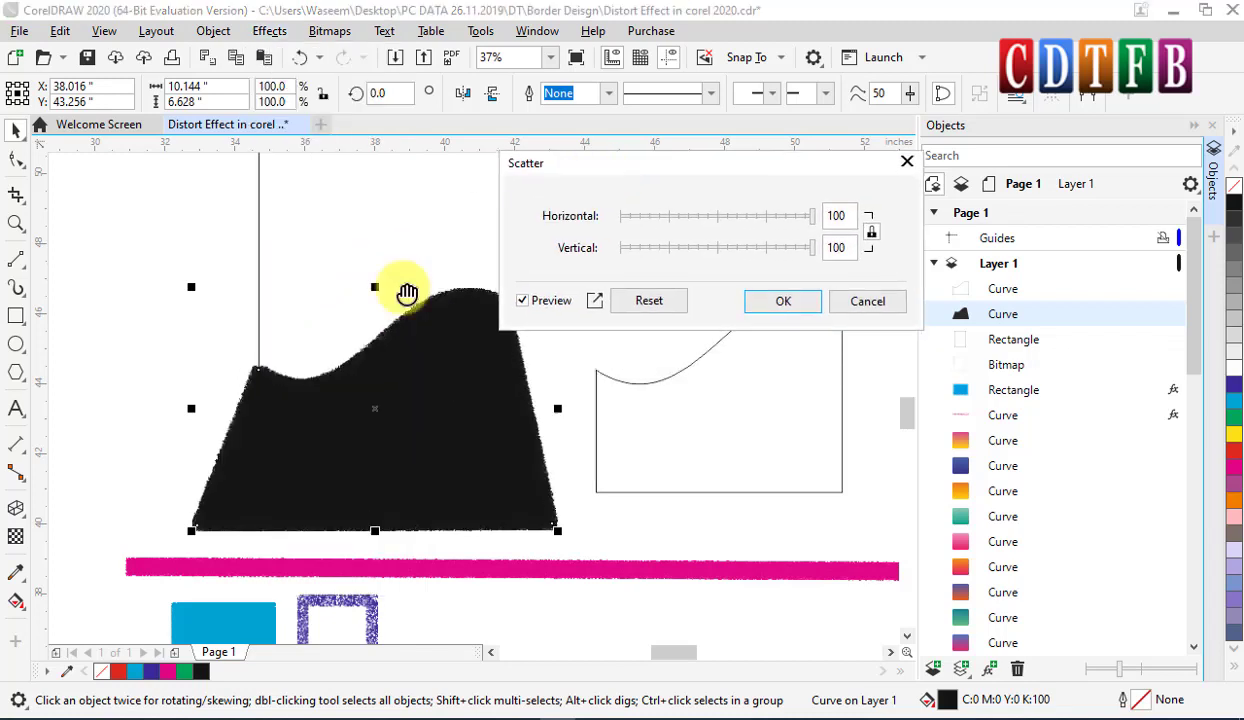
{"action": "scroll", "coordinate": [407, 338], "scroll_direction": "up", "scroll_amount": 2}
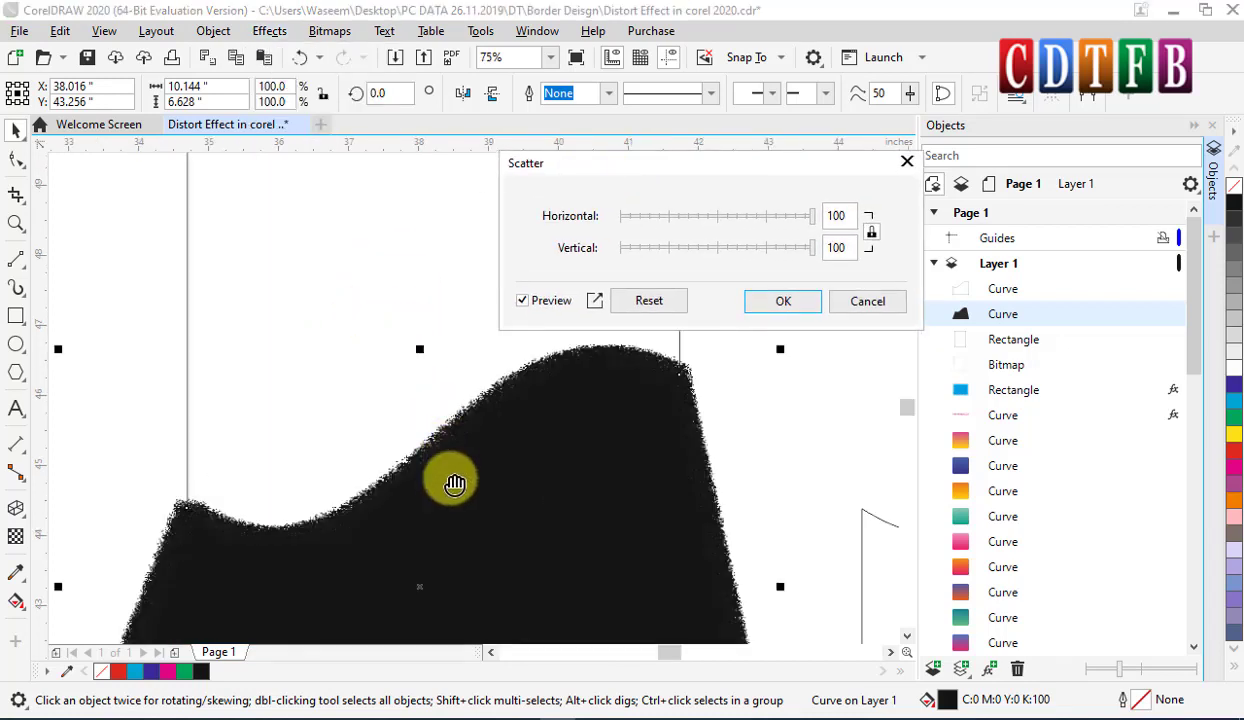
{"action": "left_click_drag", "start_coordinate": [448, 461], "coordinate": [408, 397]}
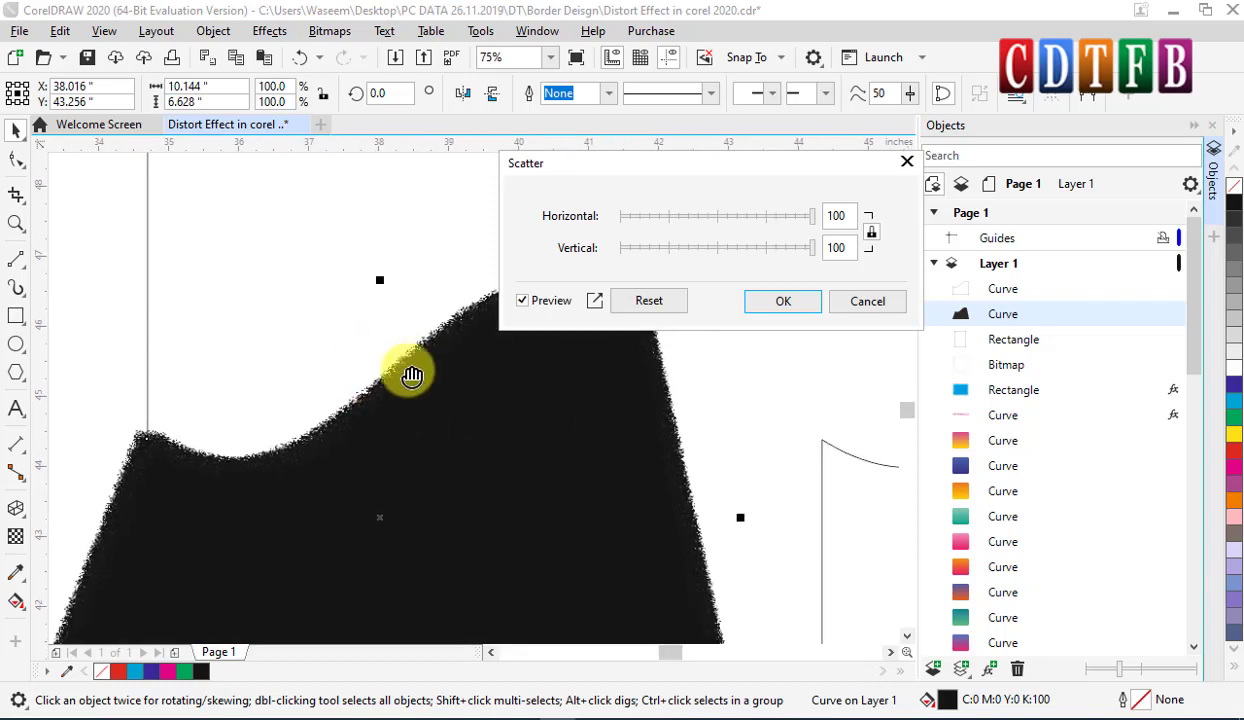
{"action": "left_click_drag", "start_coordinate": [411, 392], "coordinate": [484, 374]}
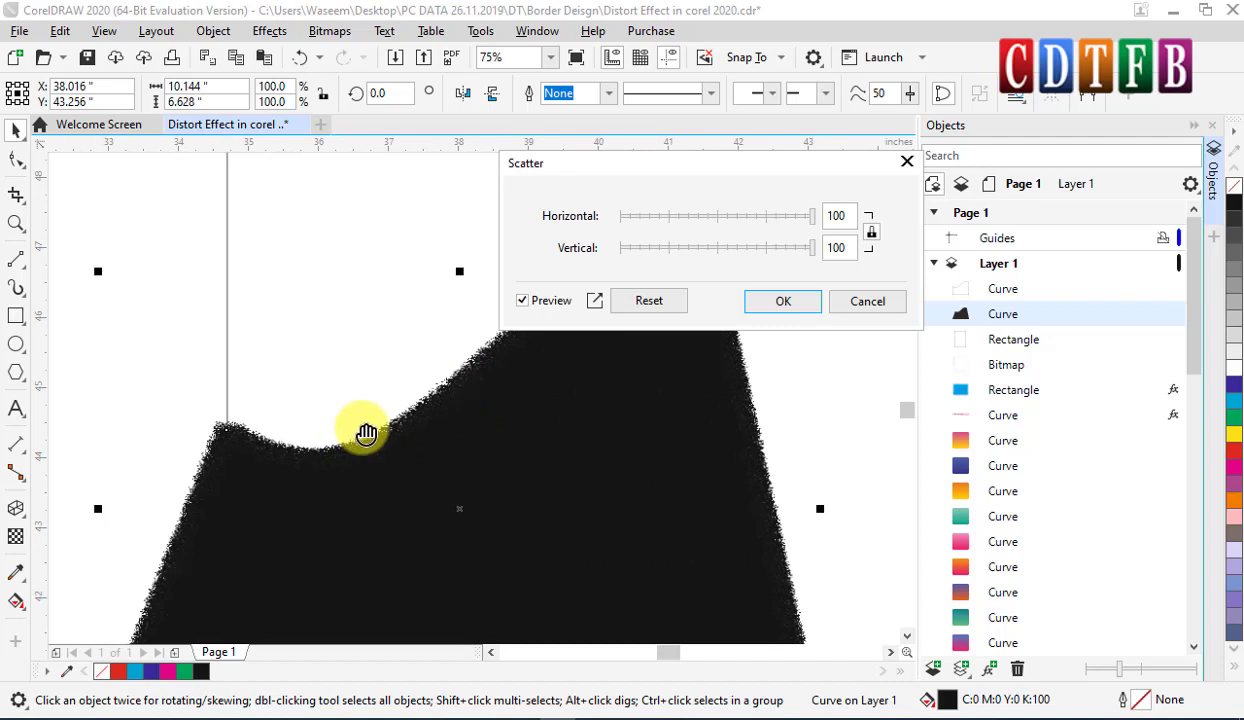
{"action": "double_click", "coordinate": [369, 458]}
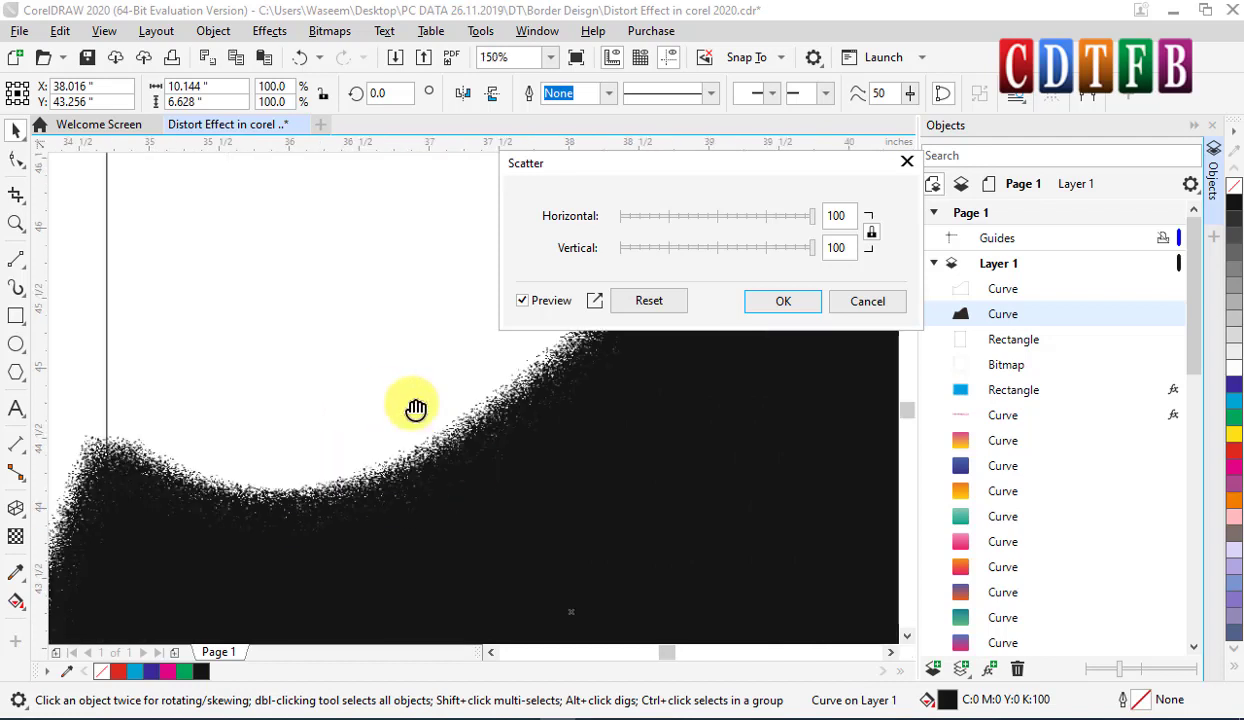
{"action": "left_click_drag", "start_coordinate": [516, 428], "coordinate": [183, 480]}
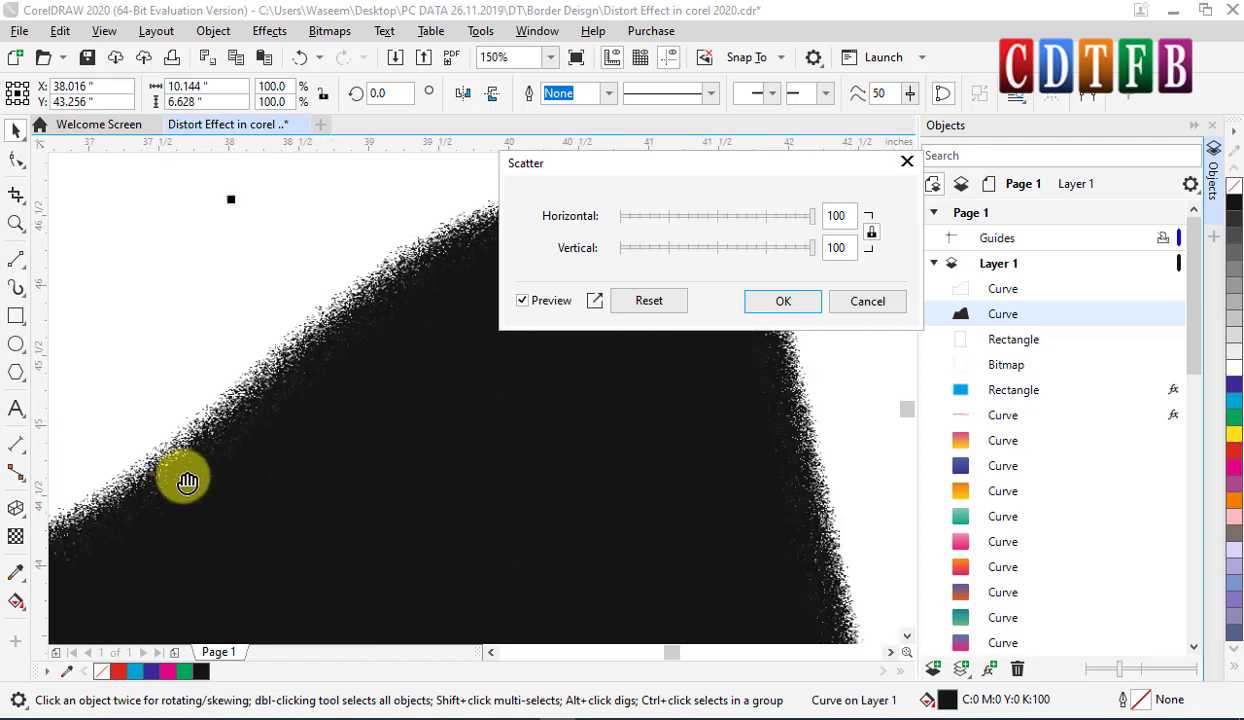
{"action": "right_click", "coordinate": [352, 338]}
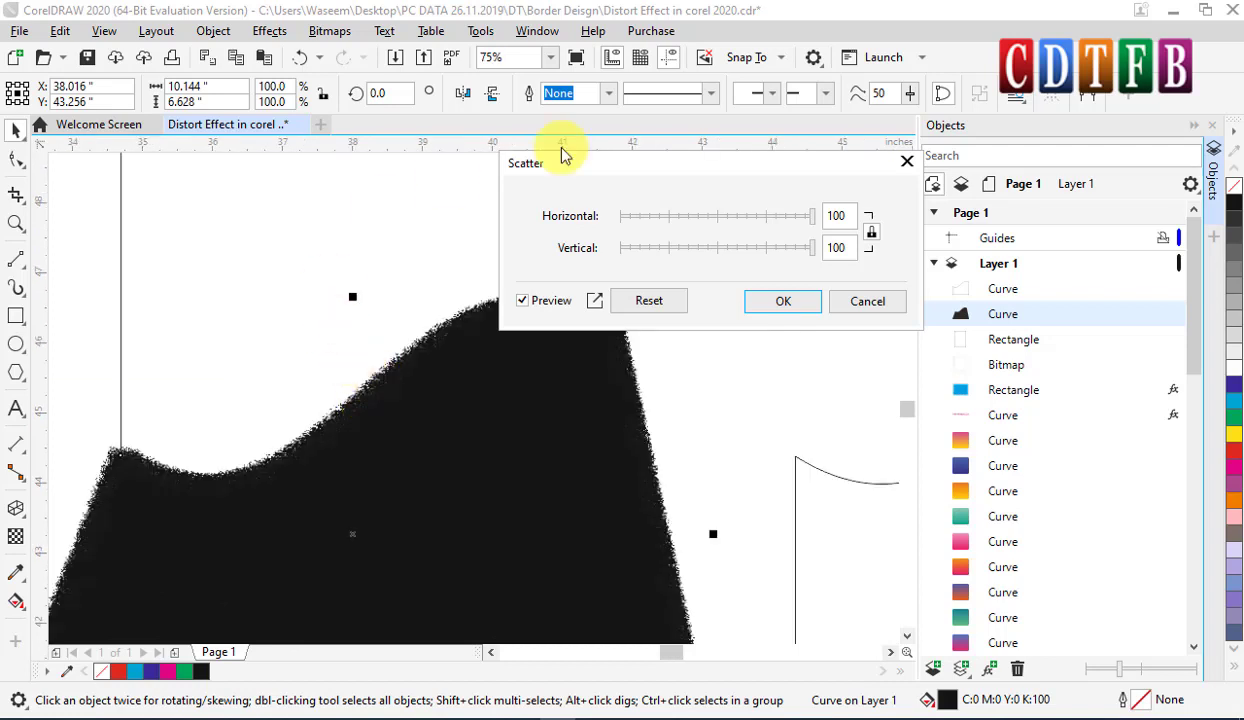
{"action": "left_click_drag", "start_coordinate": [812, 220], "coordinate": [760, 216]}
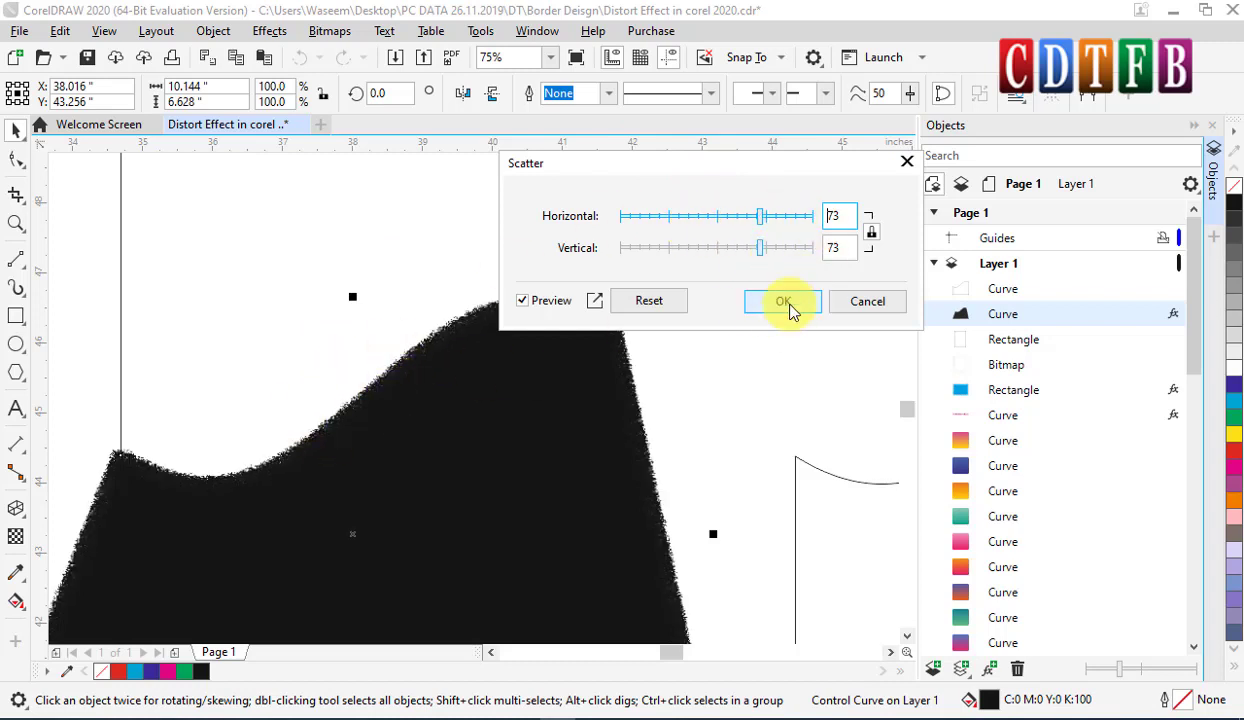
{"action": "left_click", "coordinate": [784, 303]}
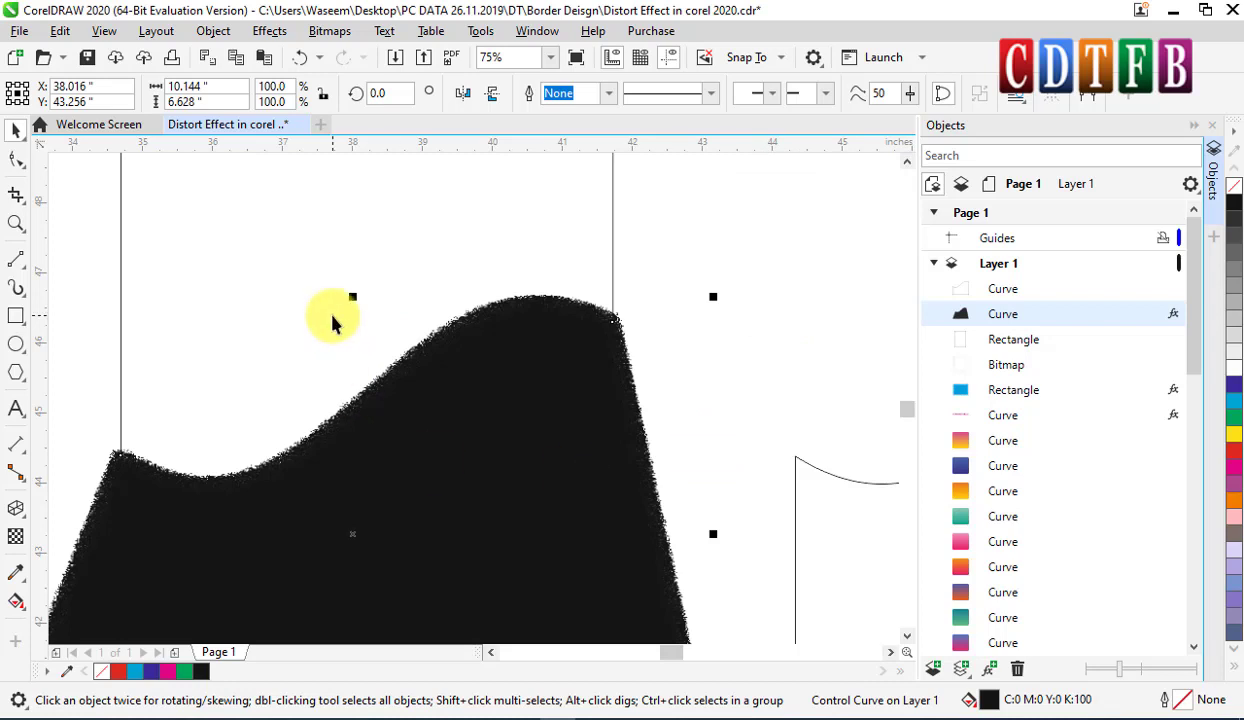
PowerClip the scattered black wavy shape inside the upright rectangle.
{"action": "scroll", "coordinate": [333, 320], "scroll_direction": "down", "scroll_amount": 2}
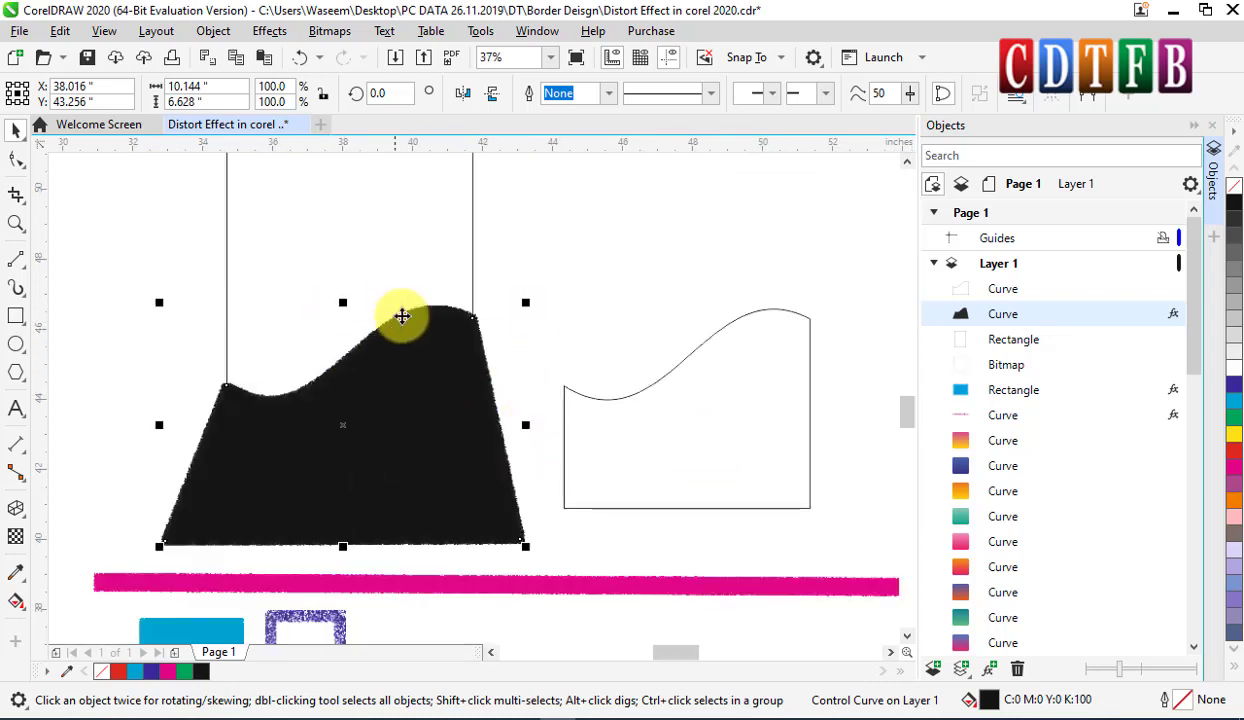
{"action": "scroll", "coordinate": [500, 472], "scroll_direction": "up", "scroll_amount": 2}
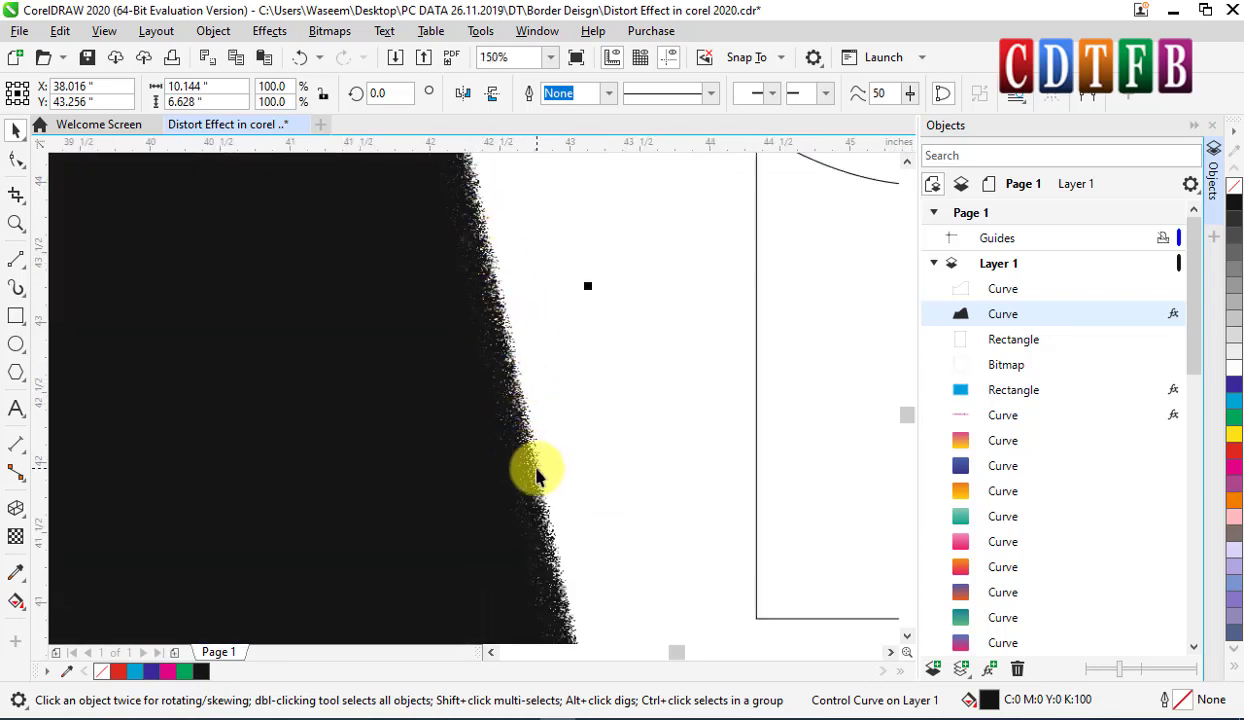
{"action": "scroll", "coordinate": [477, 260], "scroll_direction": "down", "scroll_amount": 1}
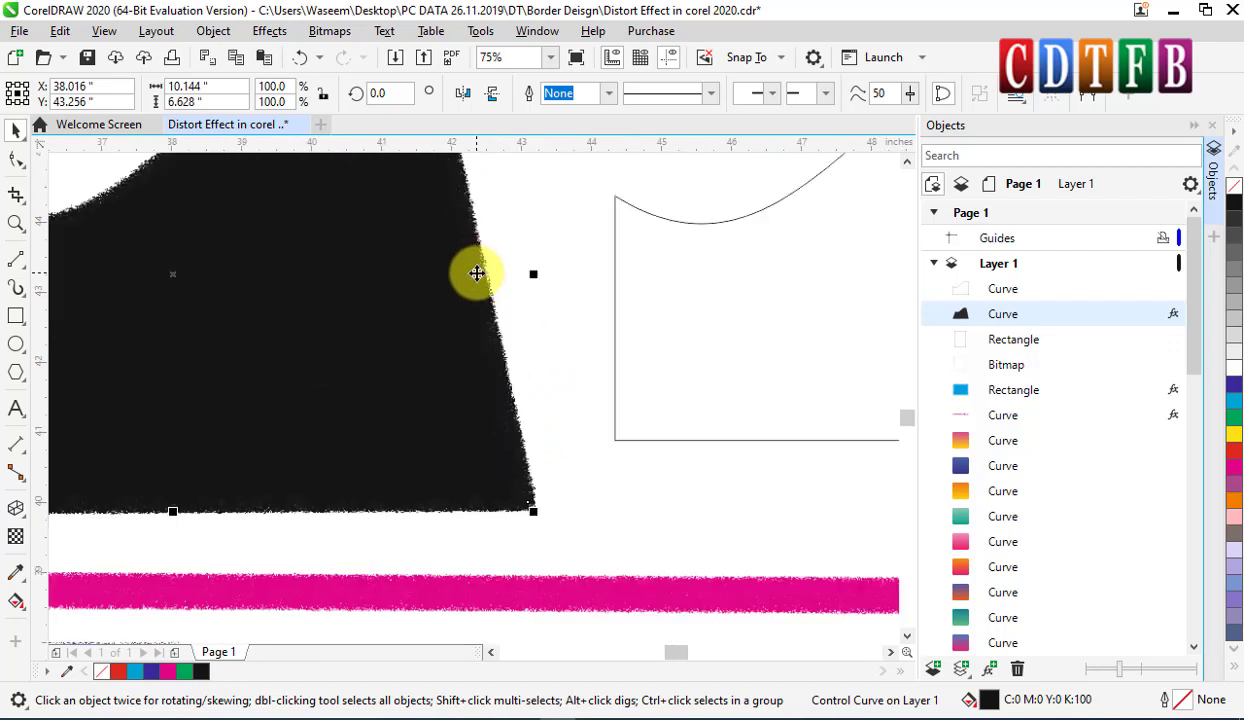
{"action": "scroll", "coordinate": [305, 275], "scroll_direction": "down", "scroll_amount": 2}
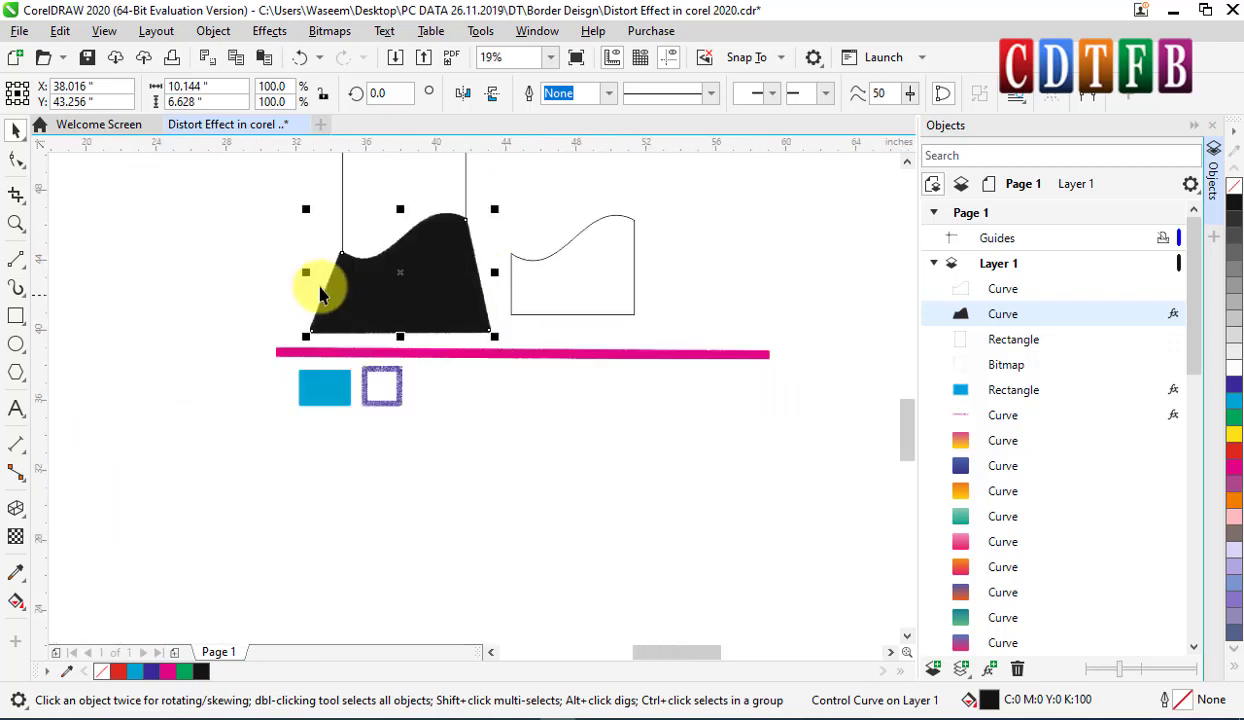
{"action": "right_click", "coordinate": [457, 332]}
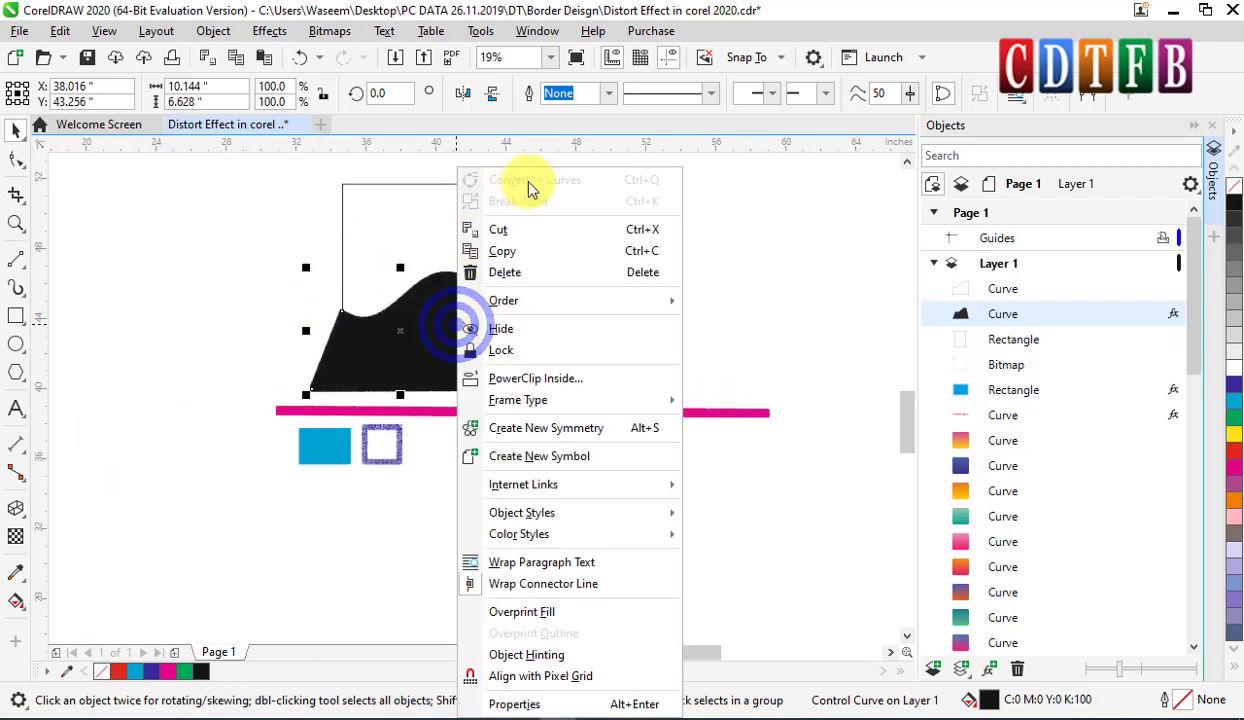
{"action": "left_click", "coordinate": [533, 380]}
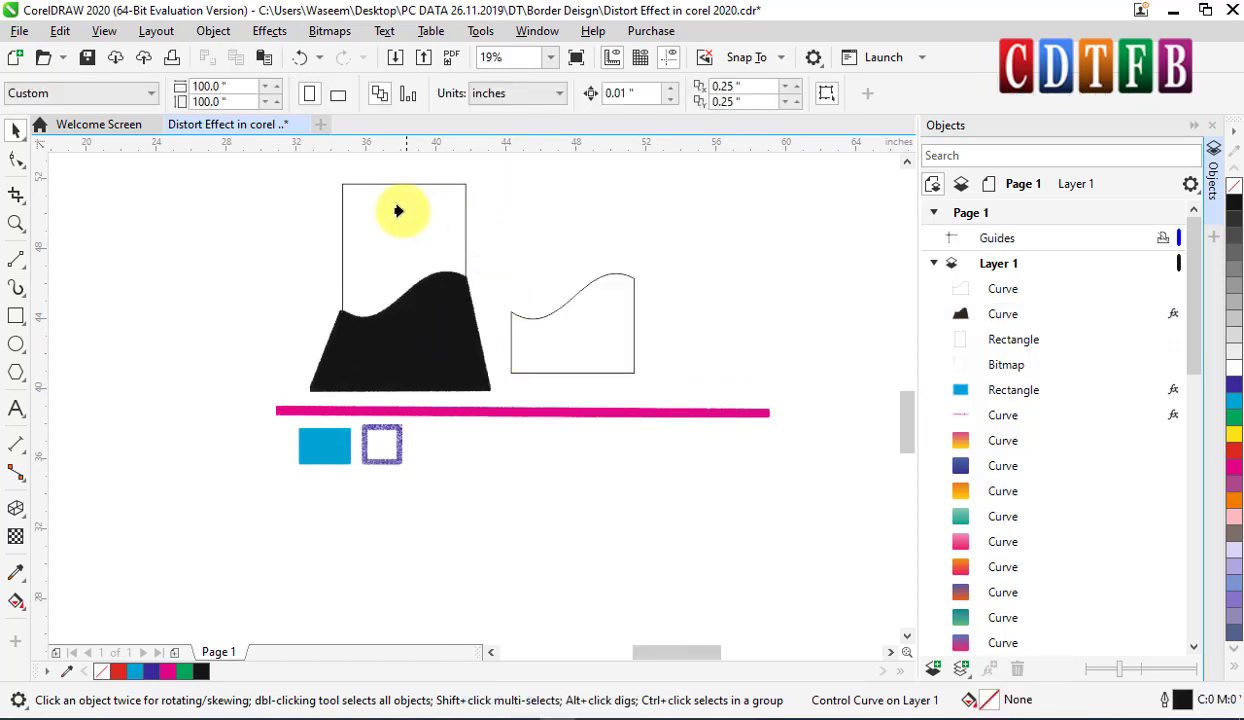
{"action": "left_click", "coordinate": [404, 205]}
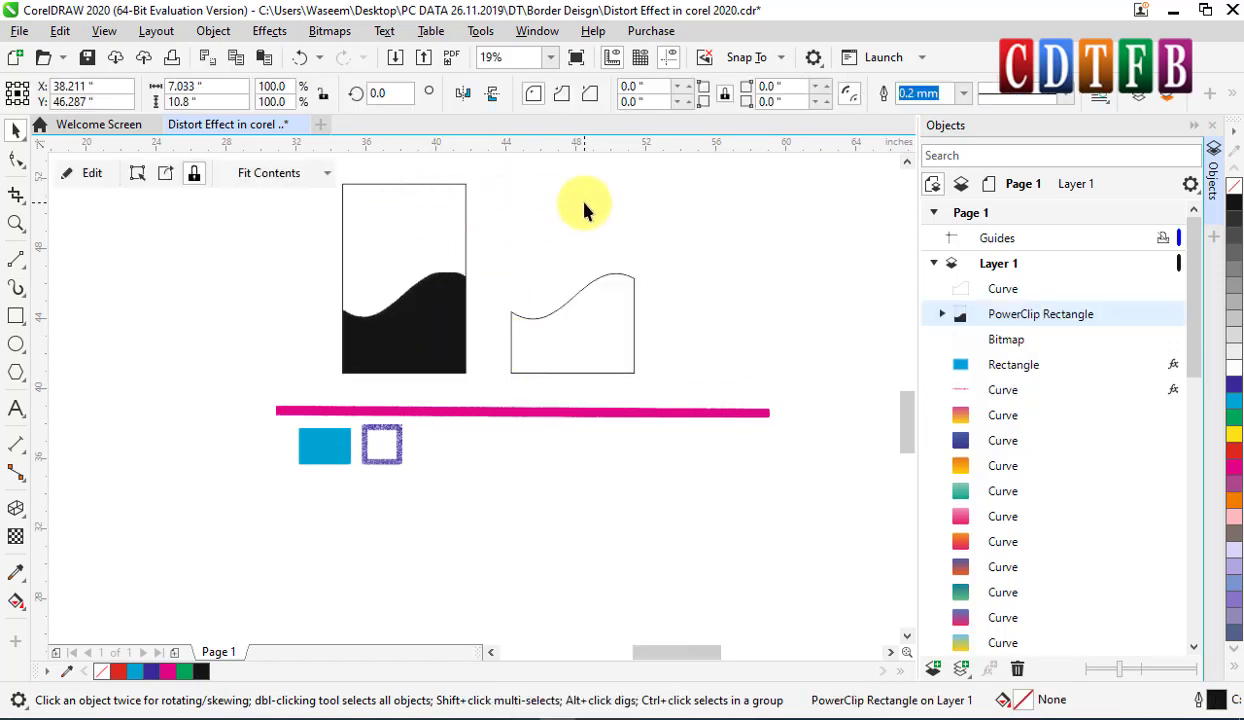
Examine the PowerClip rectangle's lower edge and the scattered wave edge up close.
{"action": "left_click", "coordinate": [314, 319]}
{"action": "key", "text": "z"}
{"action": "left_click_drag", "start_coordinate": [326, 293], "coordinate": [530, 412]}
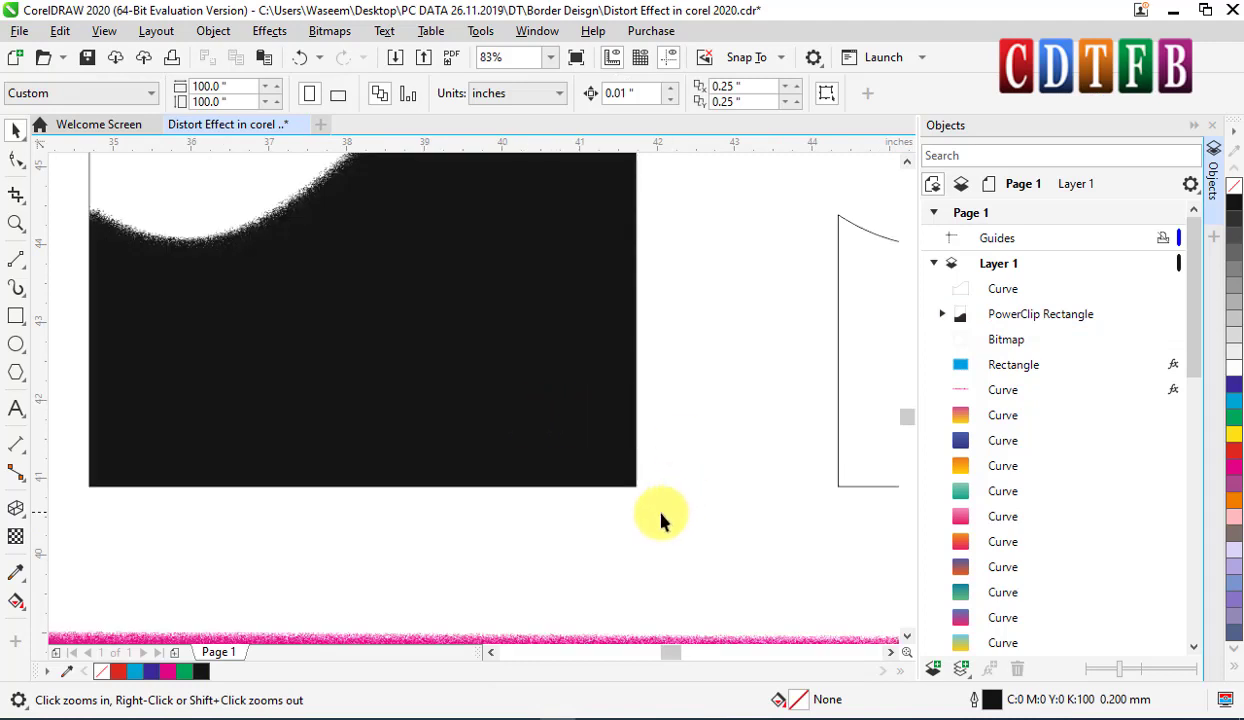
{"action": "scroll", "coordinate": [628, 482], "scroll_direction": "up", "scroll_amount": 2}
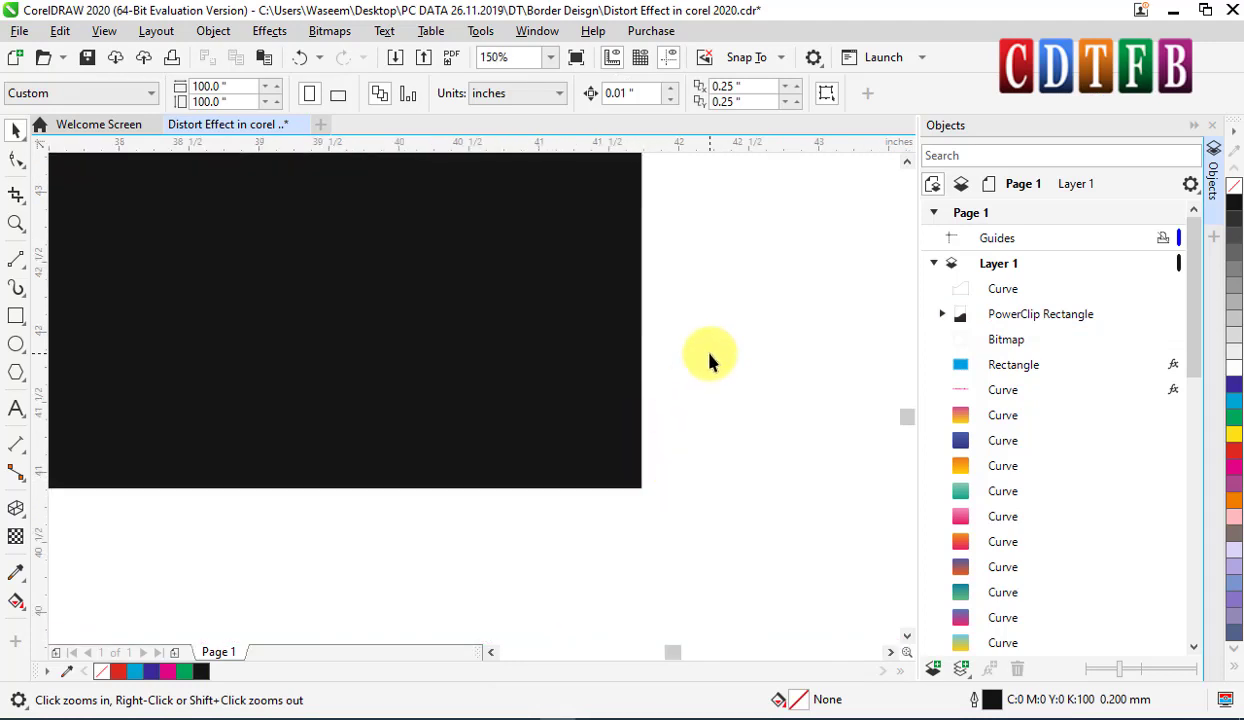
{"action": "scroll", "coordinate": [453, 286], "scroll_direction": "down", "scroll_amount": 2}
{"action": "scroll", "coordinate": [453, 286], "scroll_direction": "up", "scroll_amount": 3}
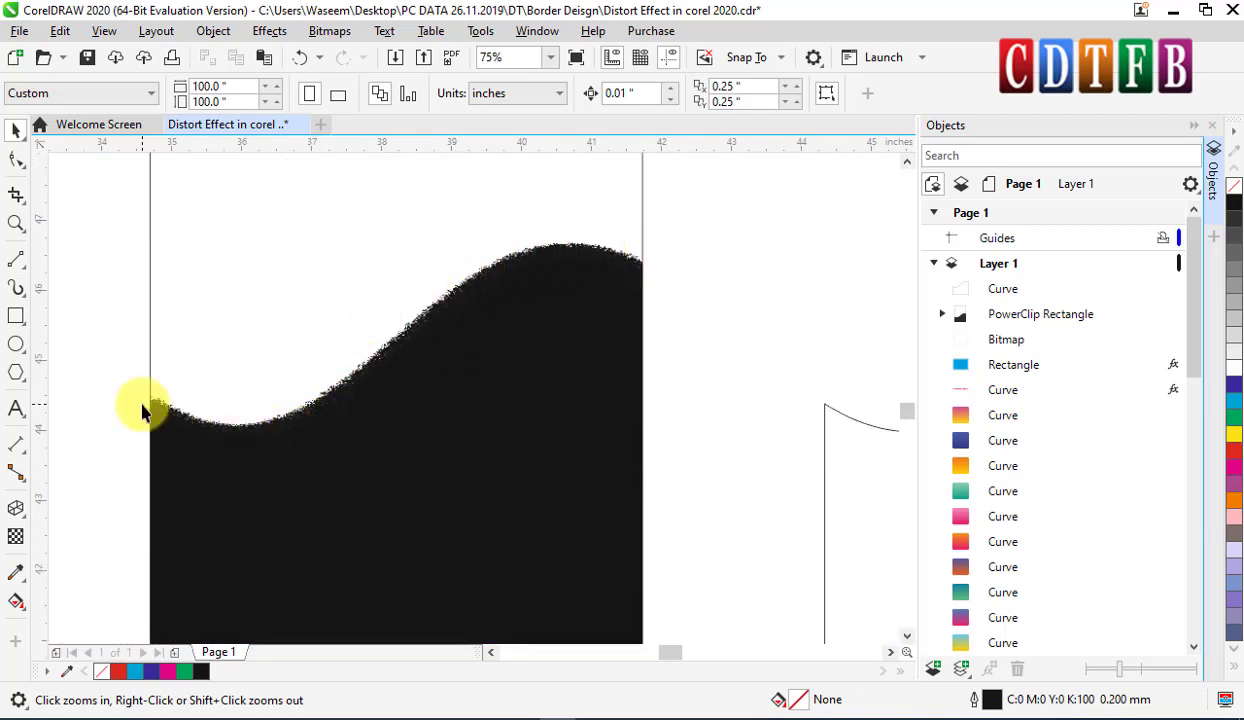
{"action": "scroll", "coordinate": [292, 411], "scroll_direction": "up", "scroll_amount": 5}
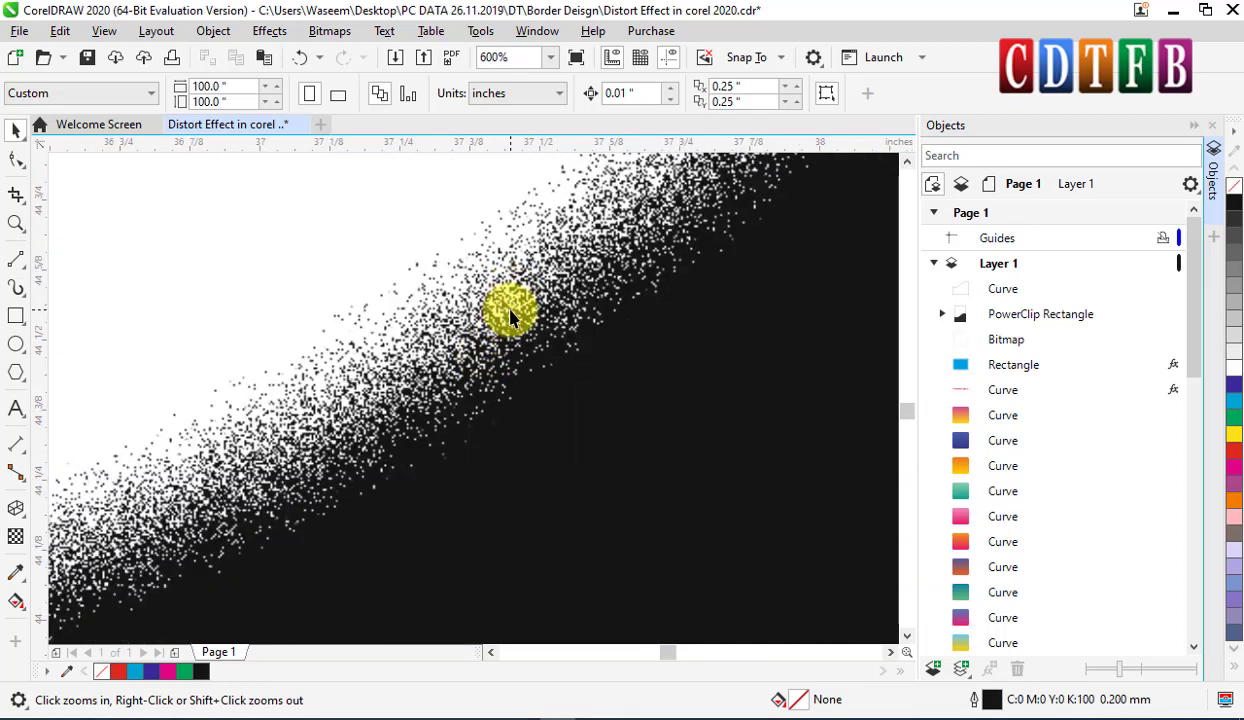
{"action": "scroll", "coordinate": [510, 316], "scroll_direction": "down", "scroll_amount": 1}
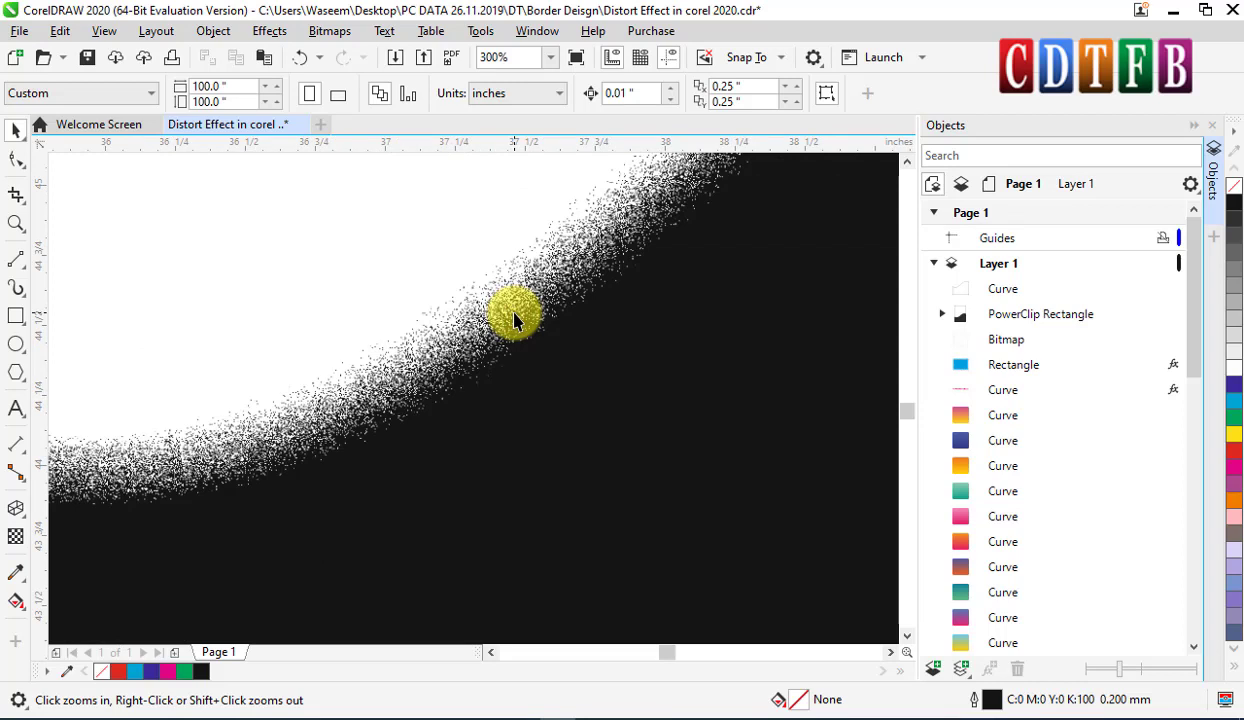
{"action": "scroll", "coordinate": [503, 330], "scroll_direction": "down", "scroll_amount": 1}
{"action": "scroll", "coordinate": [503, 311], "scroll_direction": "down", "scroll_amount": 3}
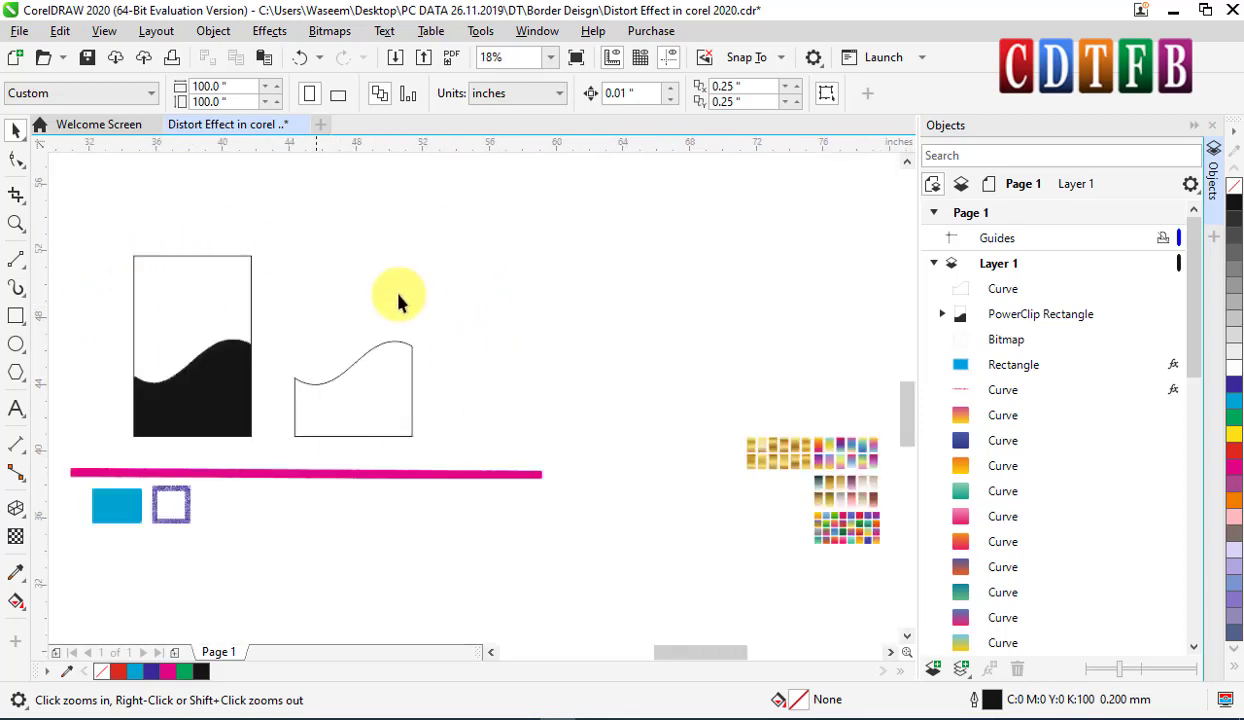
Fill the PowerClip rectangle with red, C:0 M:100 Y:100 K:0.
{"action": "left_click", "coordinate": [223, 285]}
{"action": "left_click", "coordinate": [334, 459]}
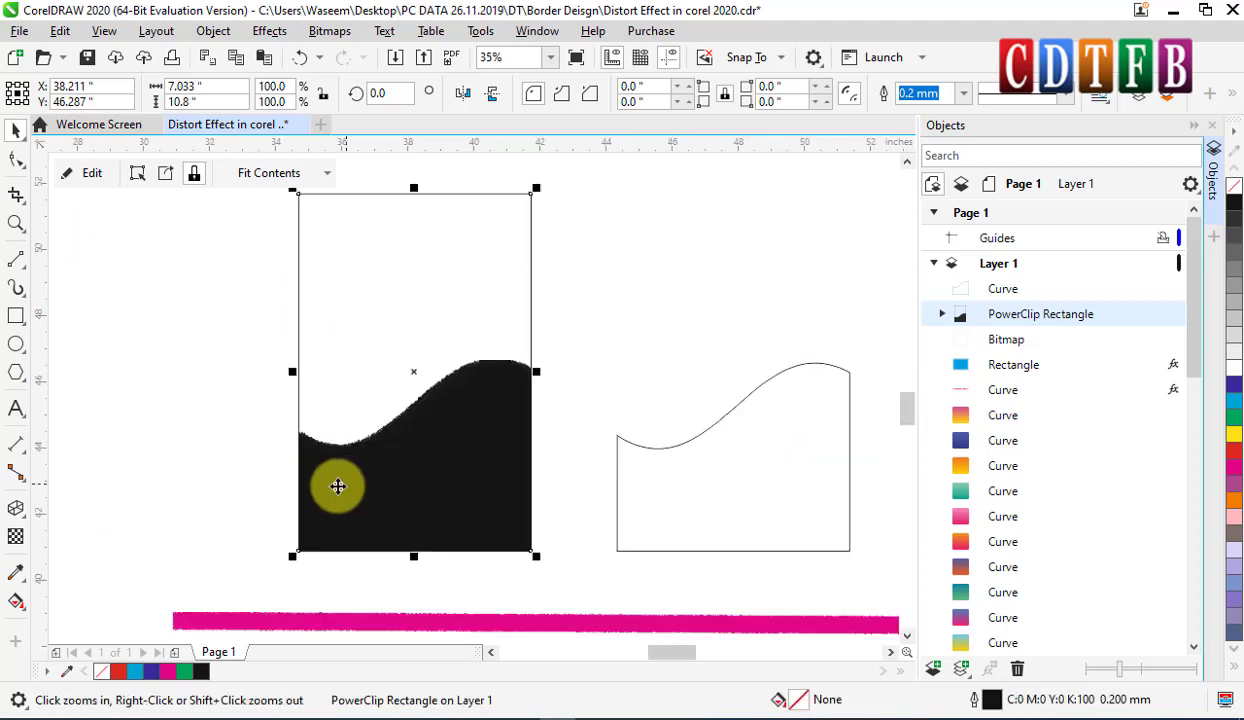
{"action": "left_click", "coordinate": [1236, 456]}
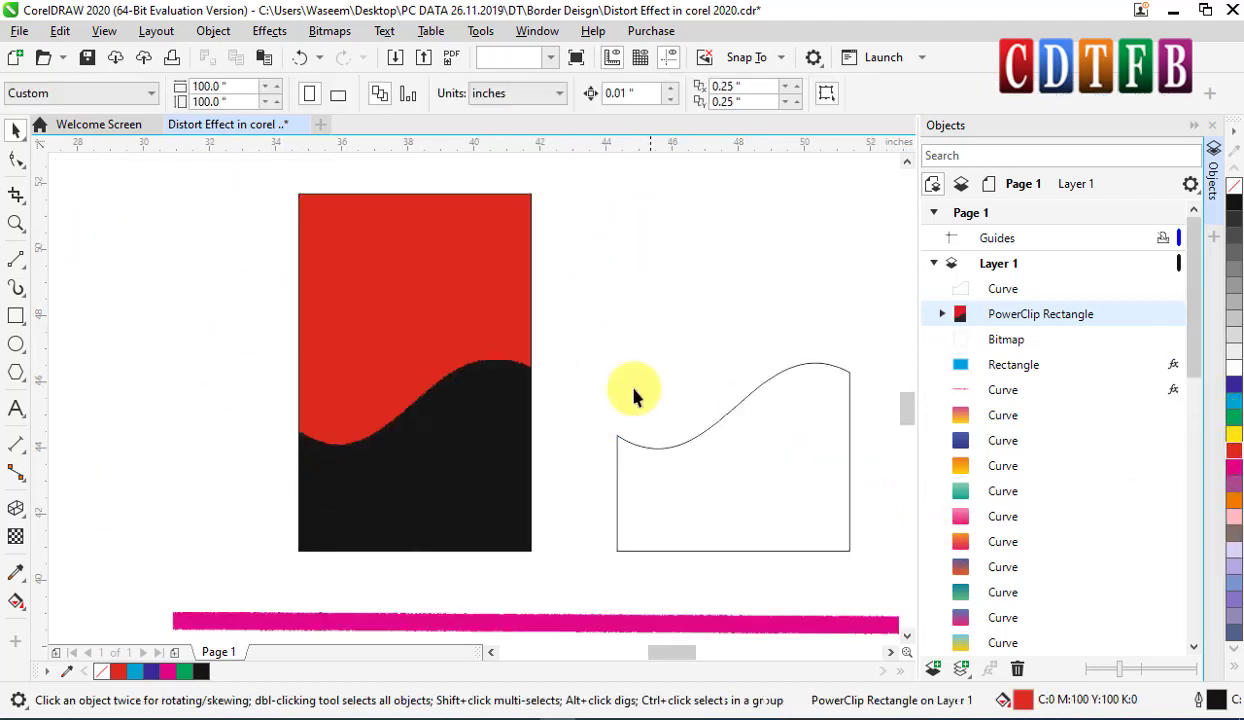
Select the wavy shape inside the PowerClip rectangle and fill it with orange, C:0 M:60 Y:100 K:0.
{"action": "left_click", "coordinate": [452, 423]}
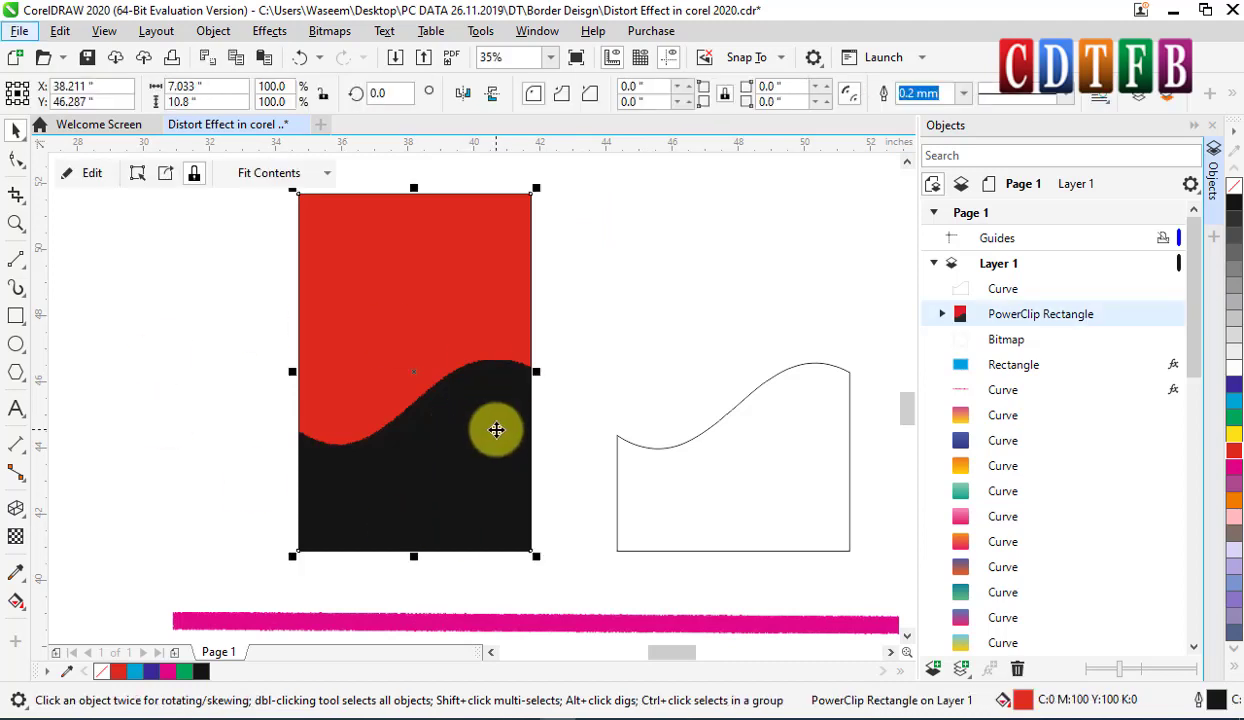
{"action": "right_click", "coordinate": [496, 430]}
{"action": "left_click", "coordinate": [494, 430]}
{"action": "left_click", "coordinate": [633, 347]}
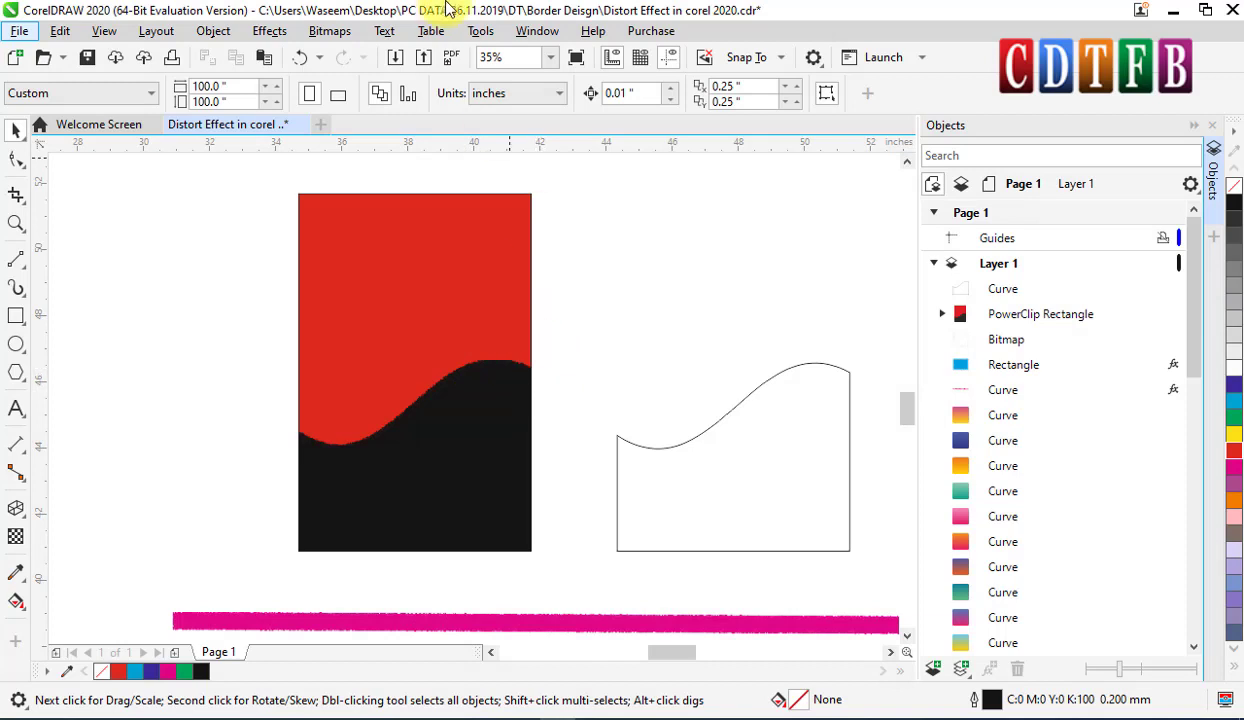
{"action": "left_click", "coordinate": [483, 450]}
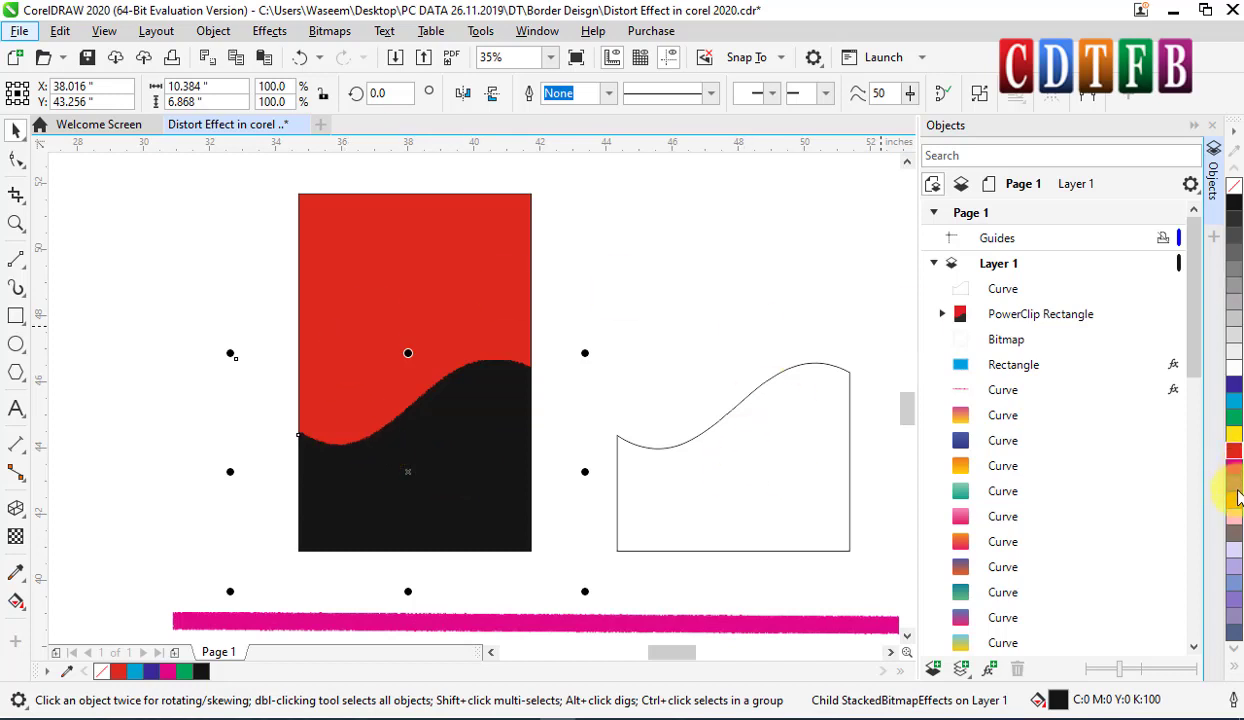
{"action": "left_click_drag", "start_coordinate": [1237, 507], "coordinate": [525, 420]}
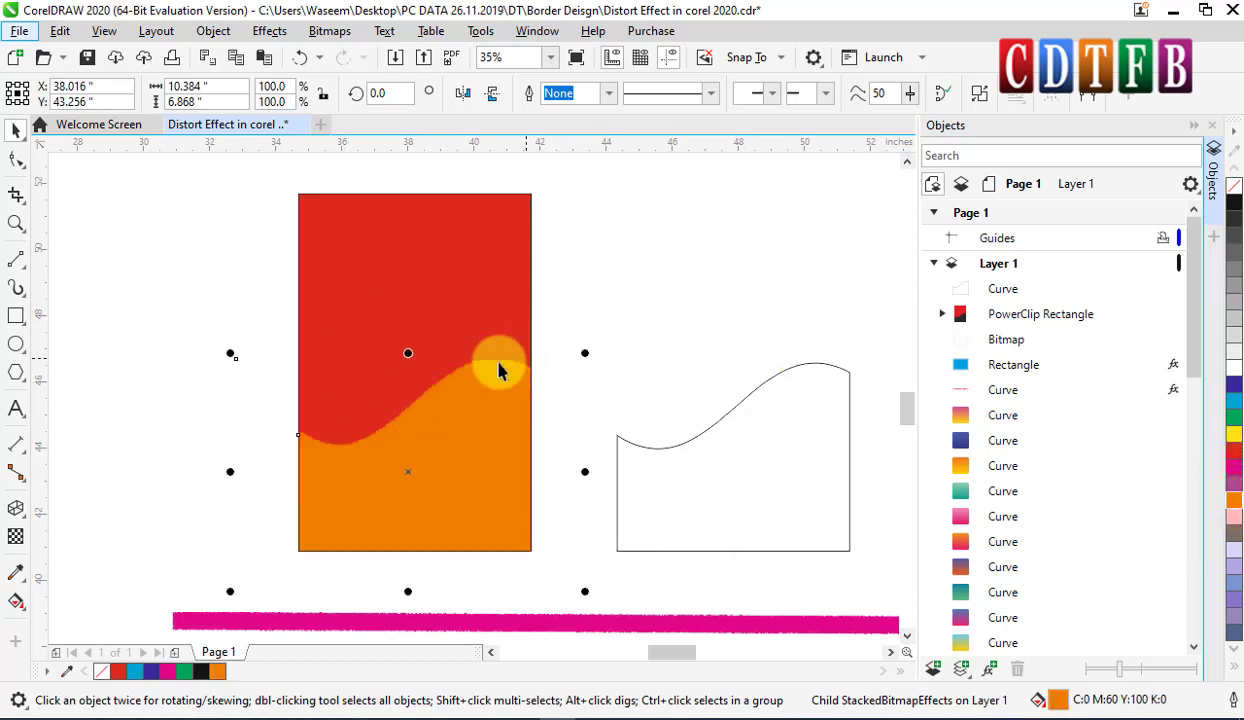
Change the clipped wavy shape's fill to dark red, C:3 M:100 Y:89 K:15, and select the PowerClip rectangle.
{"action": "left_click", "coordinate": [1234, 452]}
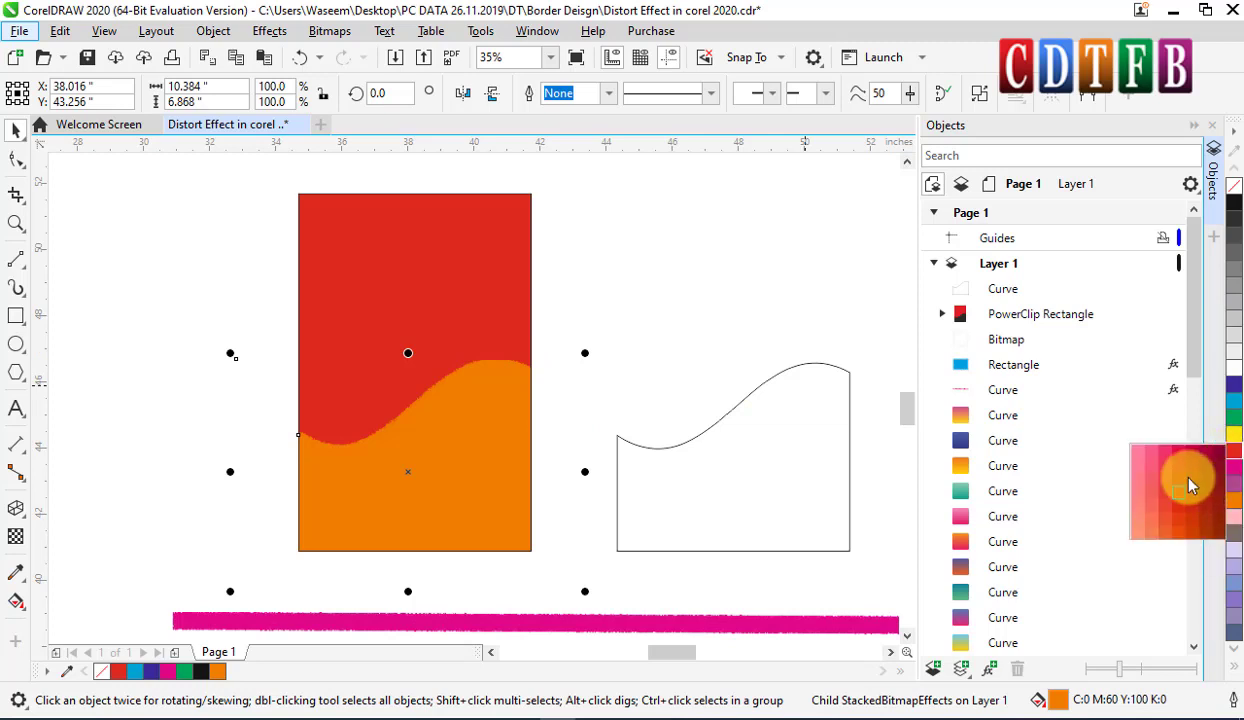
{"action": "left_click_drag", "start_coordinate": [1190, 485], "coordinate": [420, 415]}
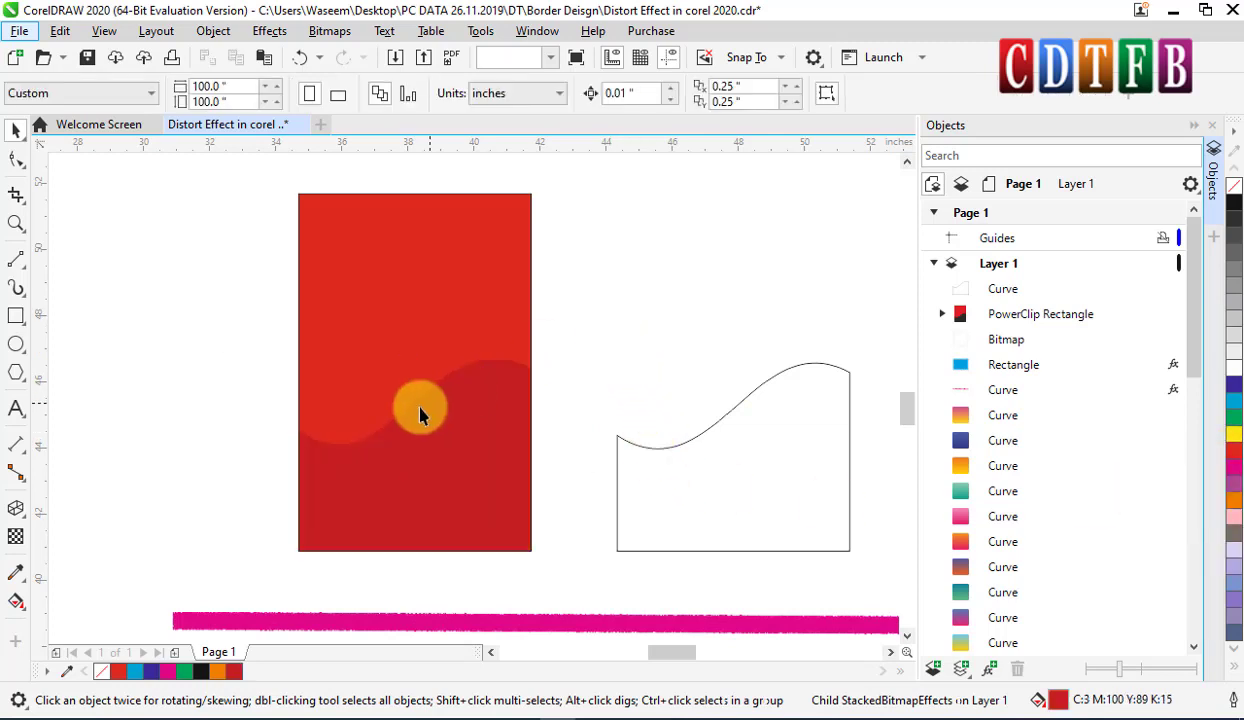
{"action": "scroll", "coordinate": [420, 415], "scroll_direction": "up", "scroll_amount": 5}
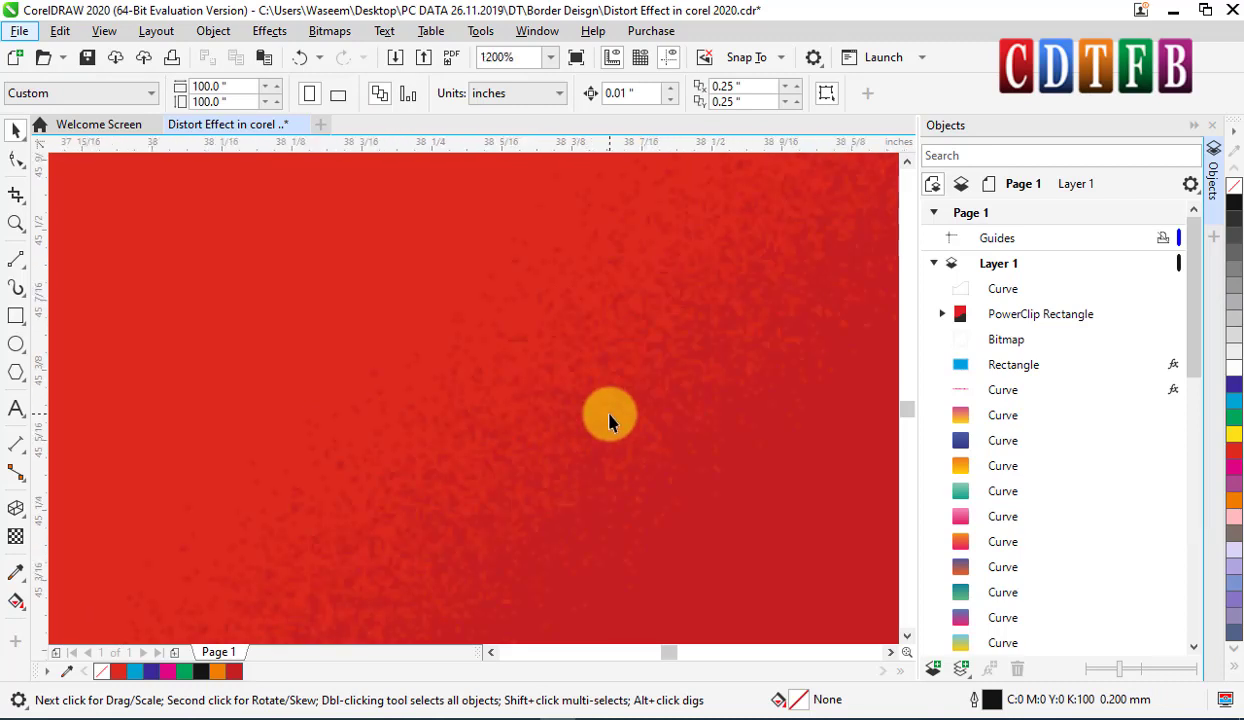
{"action": "scroll", "coordinate": [609, 420], "scroll_direction": "down", "scroll_amount": 6}
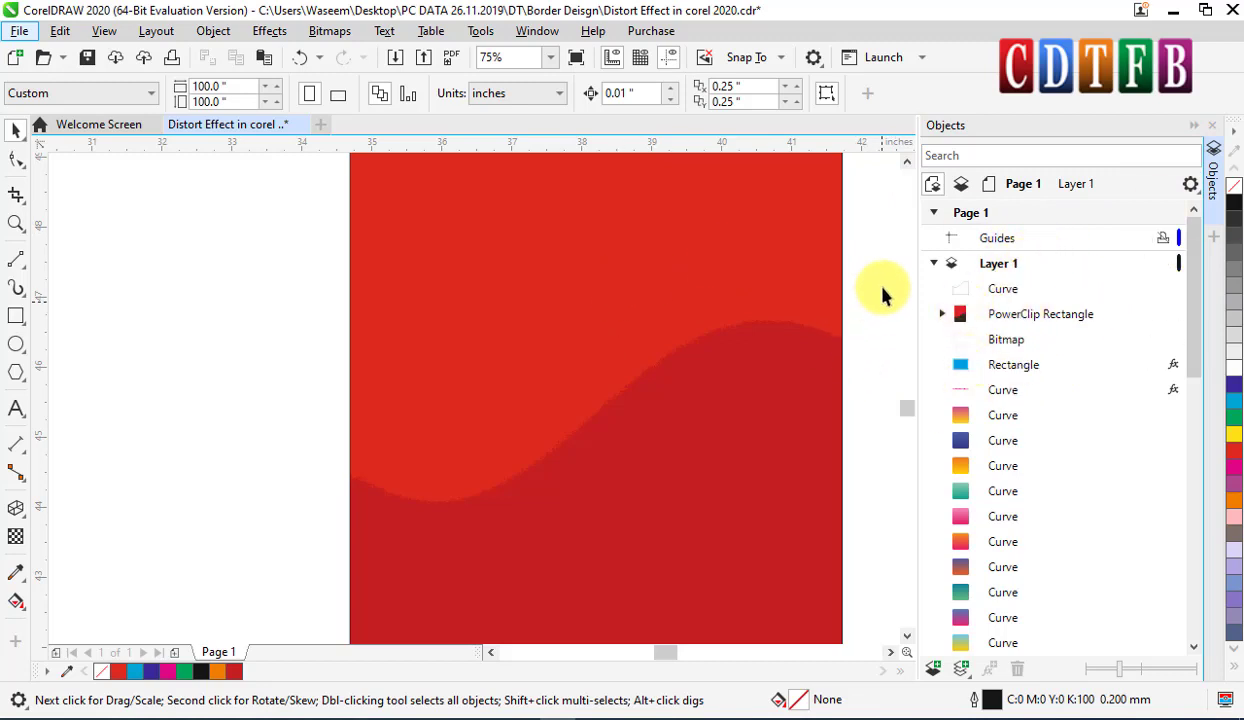
{"action": "left_click", "coordinate": [777, 394]}
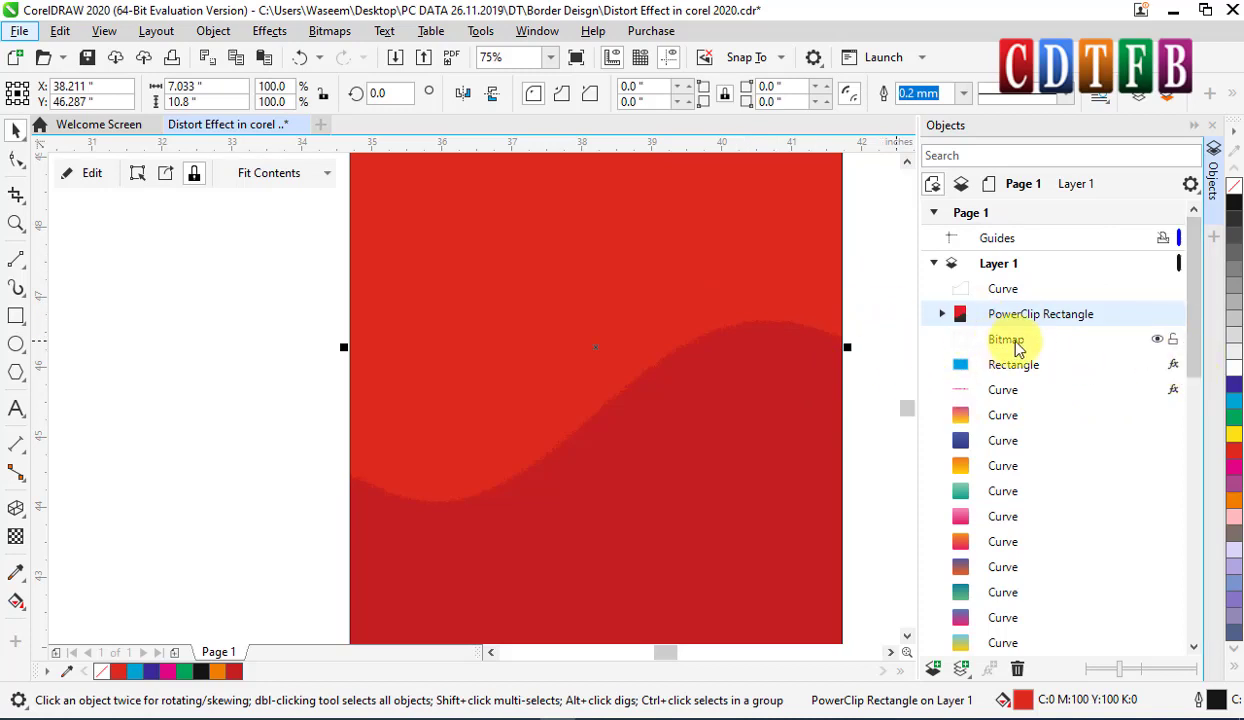
Close the Objects docker and select the PowerClip rectangle on the page.
{"action": "left_click", "coordinate": [1006, 340]}
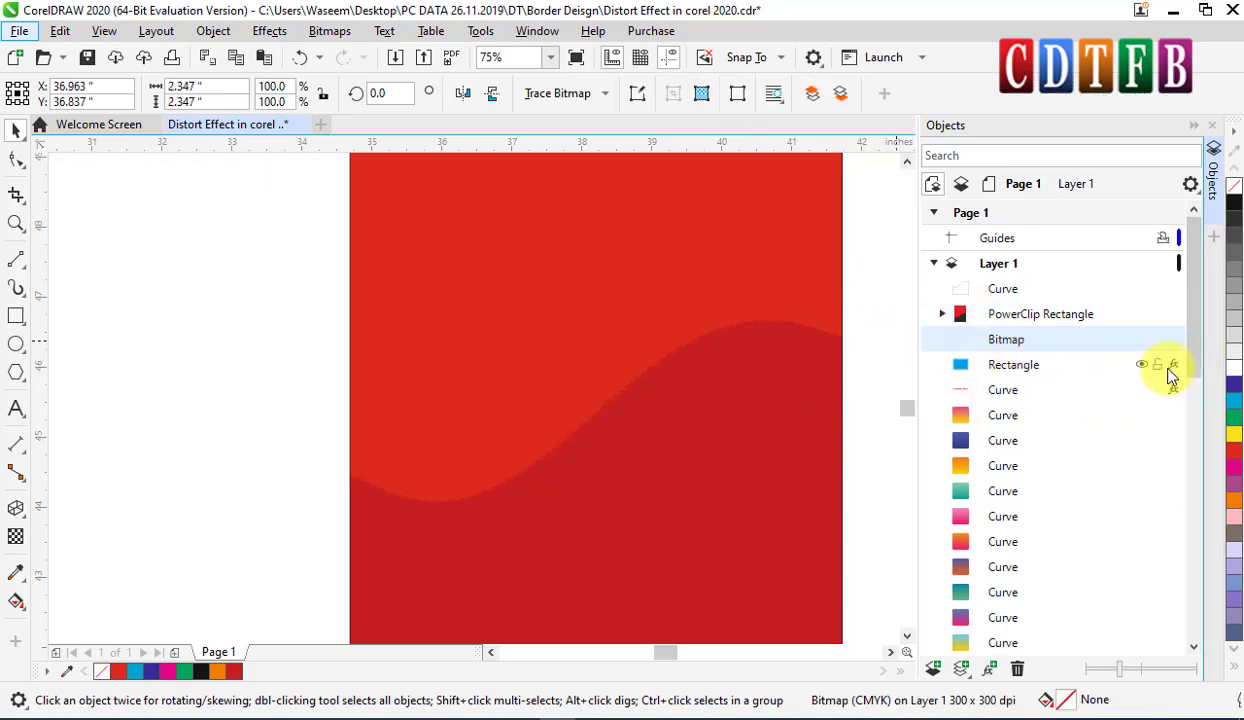
{"action": "left_click", "coordinate": [1216, 127]}
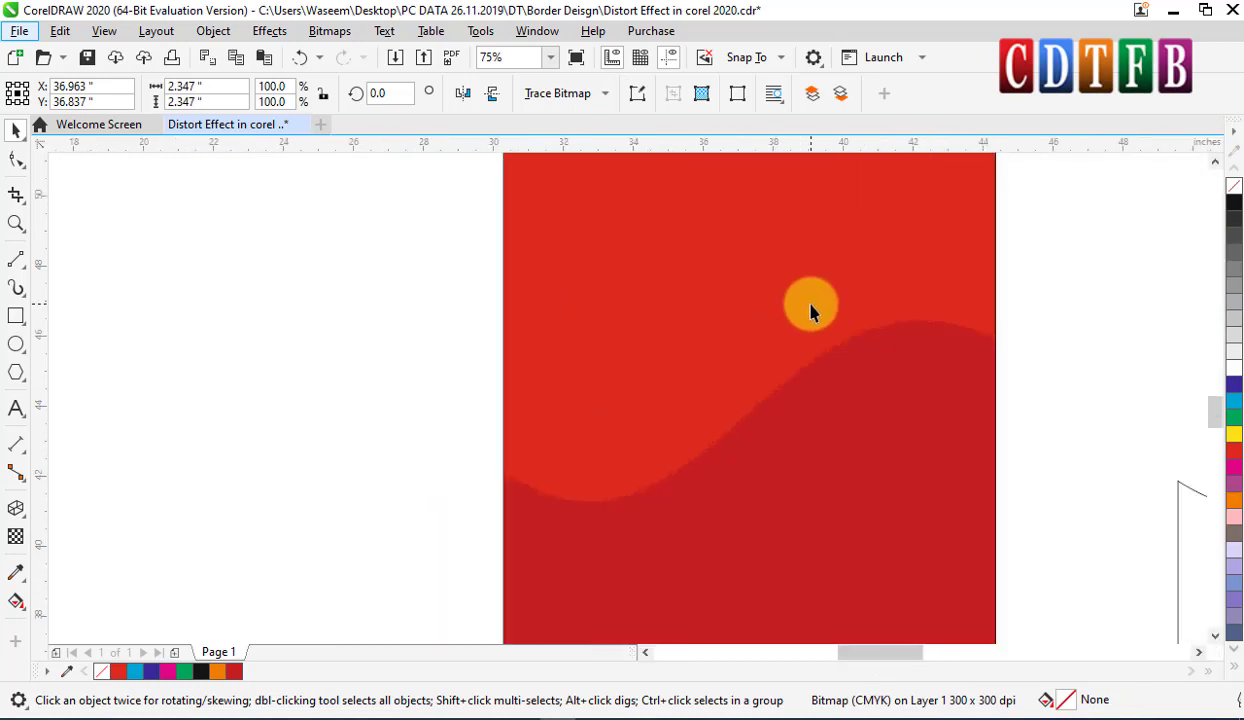
{"action": "scroll", "coordinate": [811, 311], "scroll_direction": "down", "scroll_amount": 2}
{"action": "left_click", "coordinate": [755, 208]}
{"action": "scroll", "coordinate": [580, 340], "scroll_direction": "down", "scroll_amount": 2}
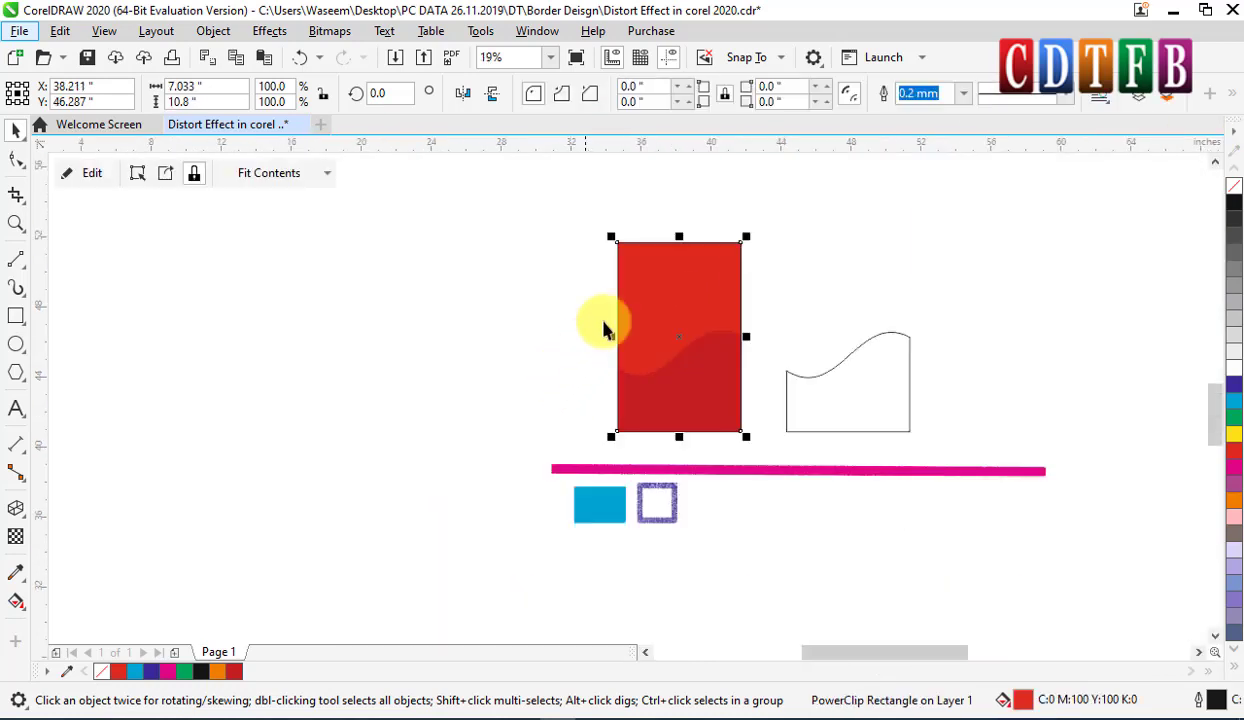
{"action": "key", "text": "z"}
{"action": "scroll", "coordinate": [848, 537], "scroll_direction": "up", "scroll_amount": 2}
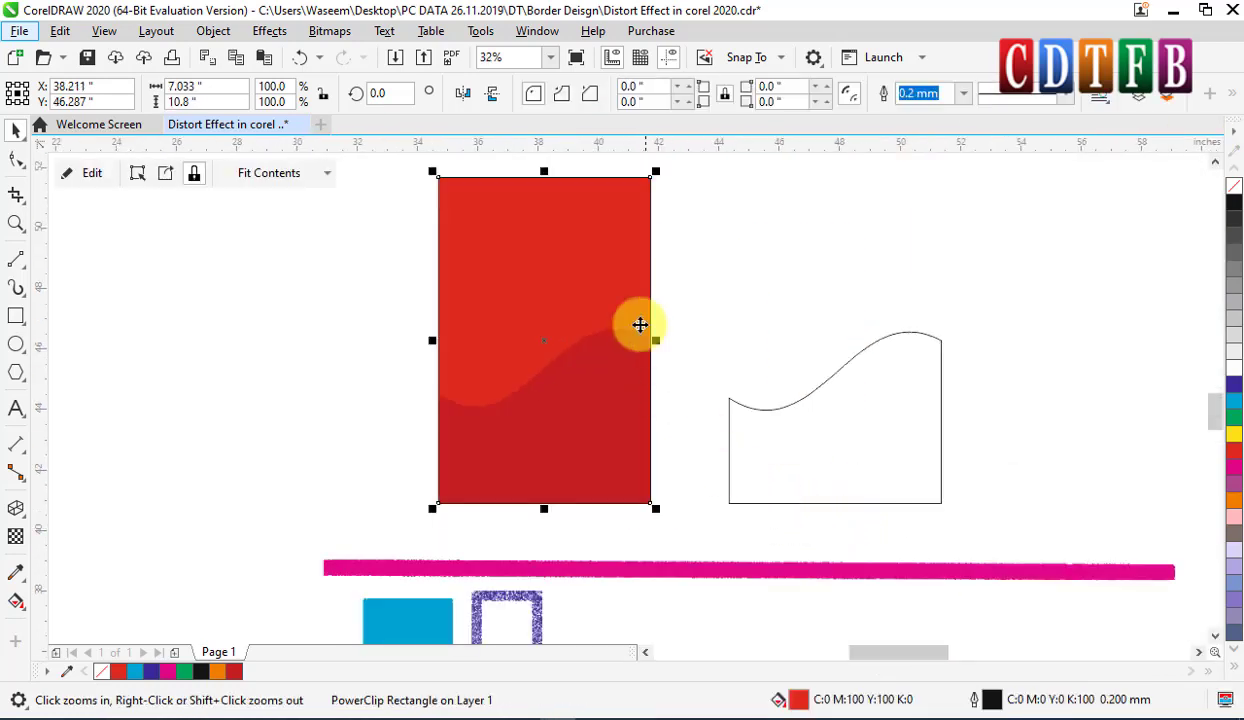
{"action": "left_click", "coordinate": [602, 368]}
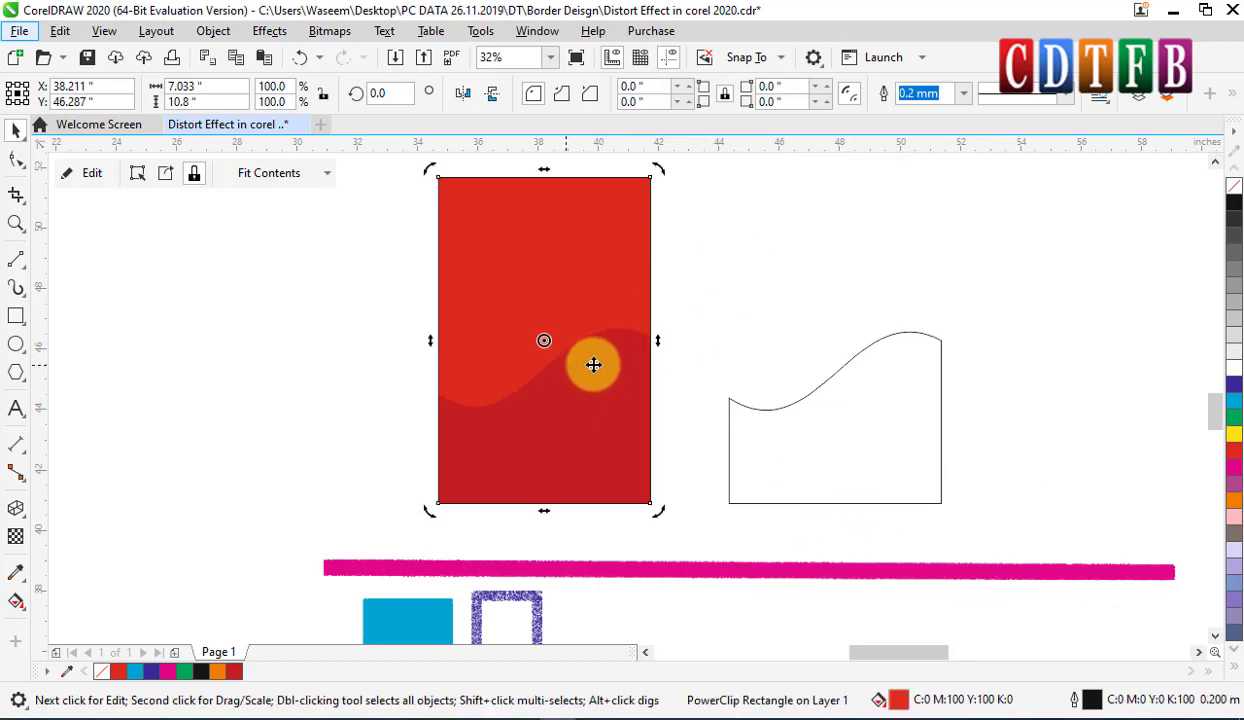
{"action": "right_click", "coordinate": [604, 390]}
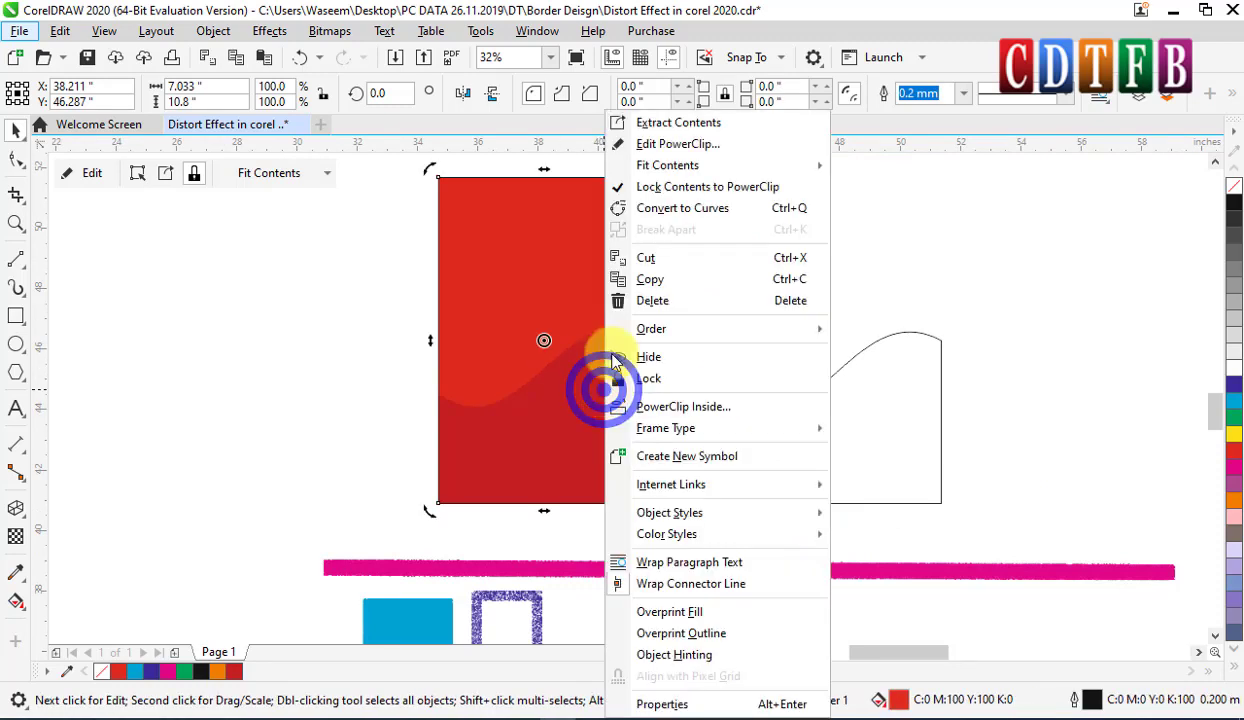
{"action": "left_click", "coordinate": [678, 148]}
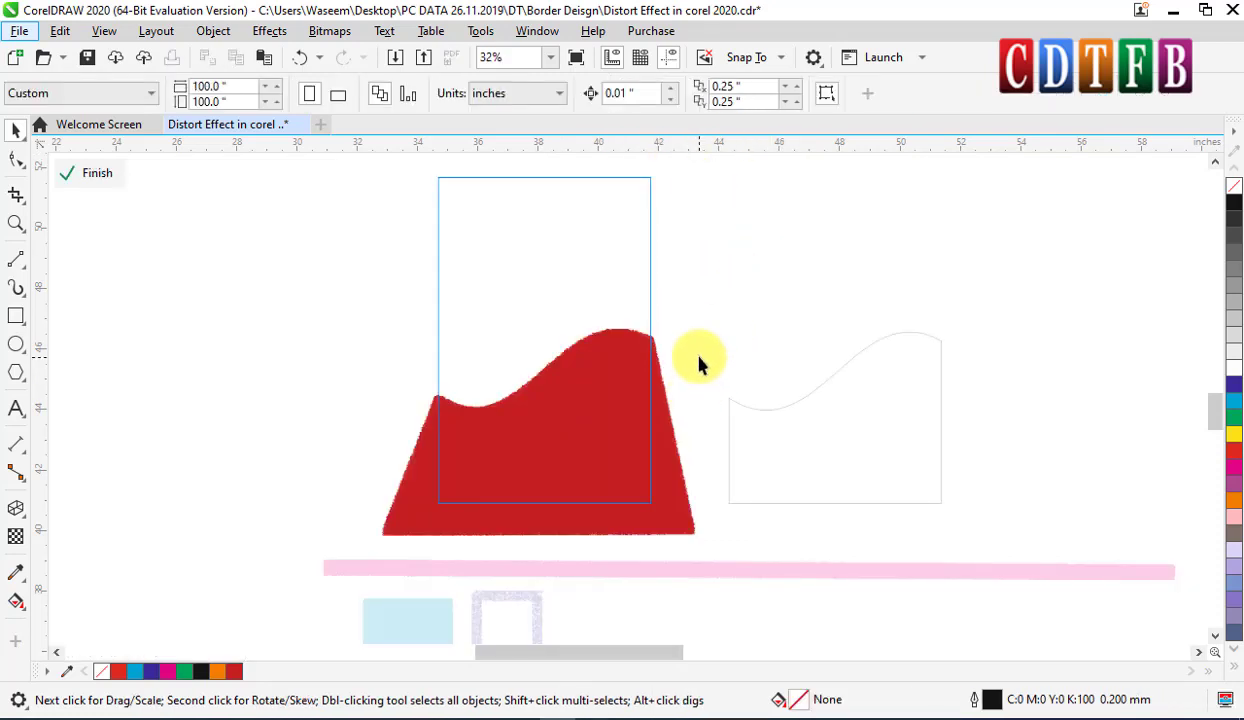
{"action": "left_click", "coordinate": [676, 341]}
Extract the dark red wavy shape from the PowerClip rectangle.
{"action": "right_click", "coordinate": [569, 298]}
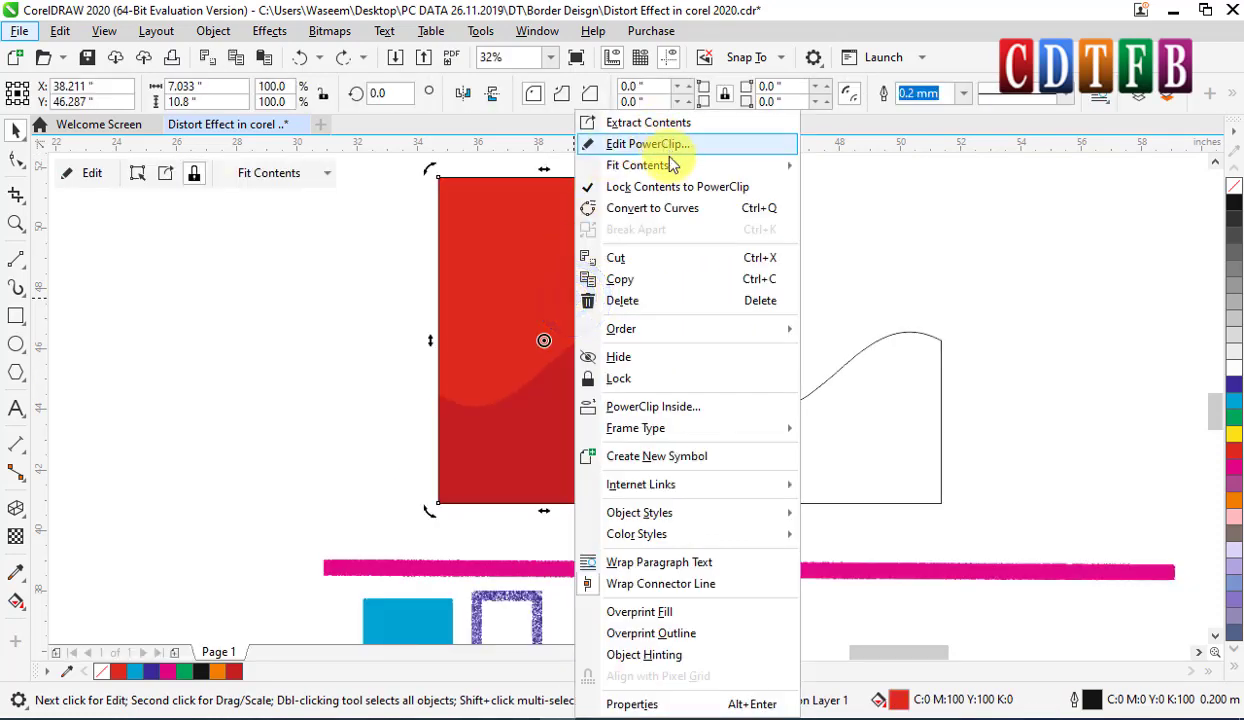
{"action": "mouse_move", "coordinate": [672, 170]}
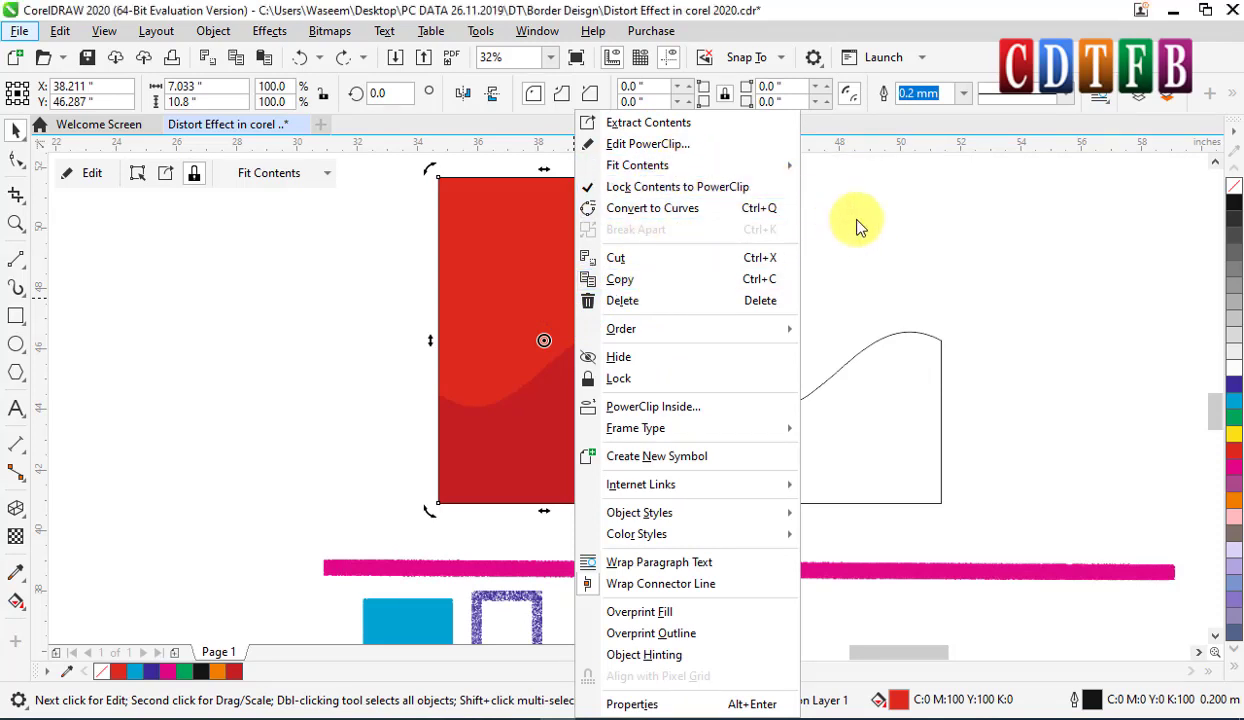
{"action": "left_click", "coordinate": [711, 128]}
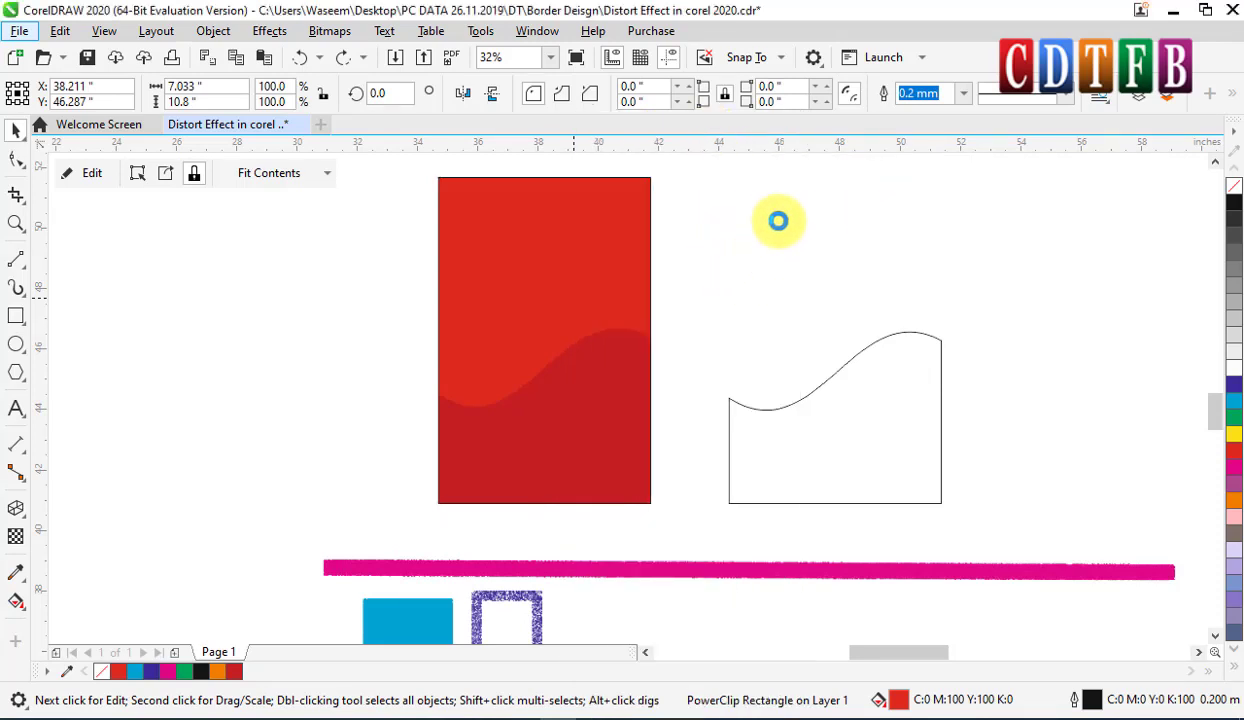
{"action": "left_click", "coordinate": [789, 253]}
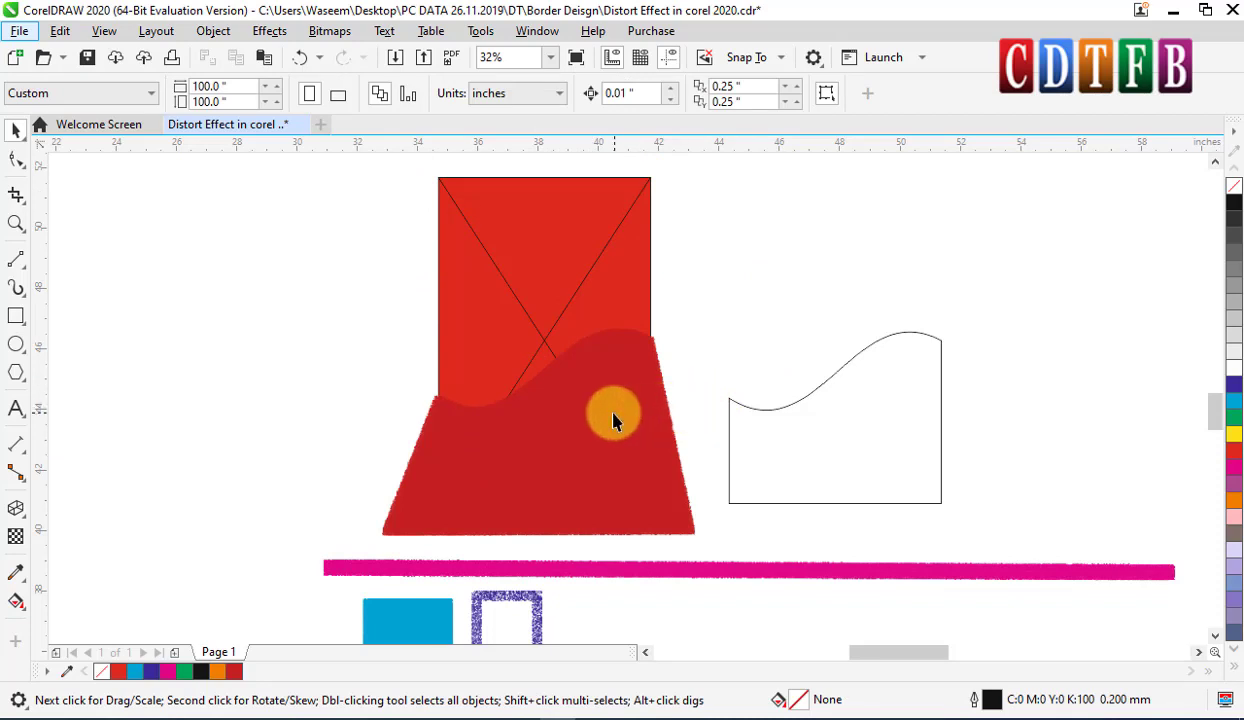
Move the gradient and gold colour swatch groups next to the red rectangle, above the outlined wavy shape.
{"action": "scroll", "coordinate": [613, 420], "scroll_direction": "down", "scroll_amount": 2}
{"action": "left_click_drag", "start_coordinate": [1150, 470], "coordinate": [770, 330]}
{"action": "left_click_drag", "start_coordinate": [1188, 596], "coordinate": [1185, 592]}
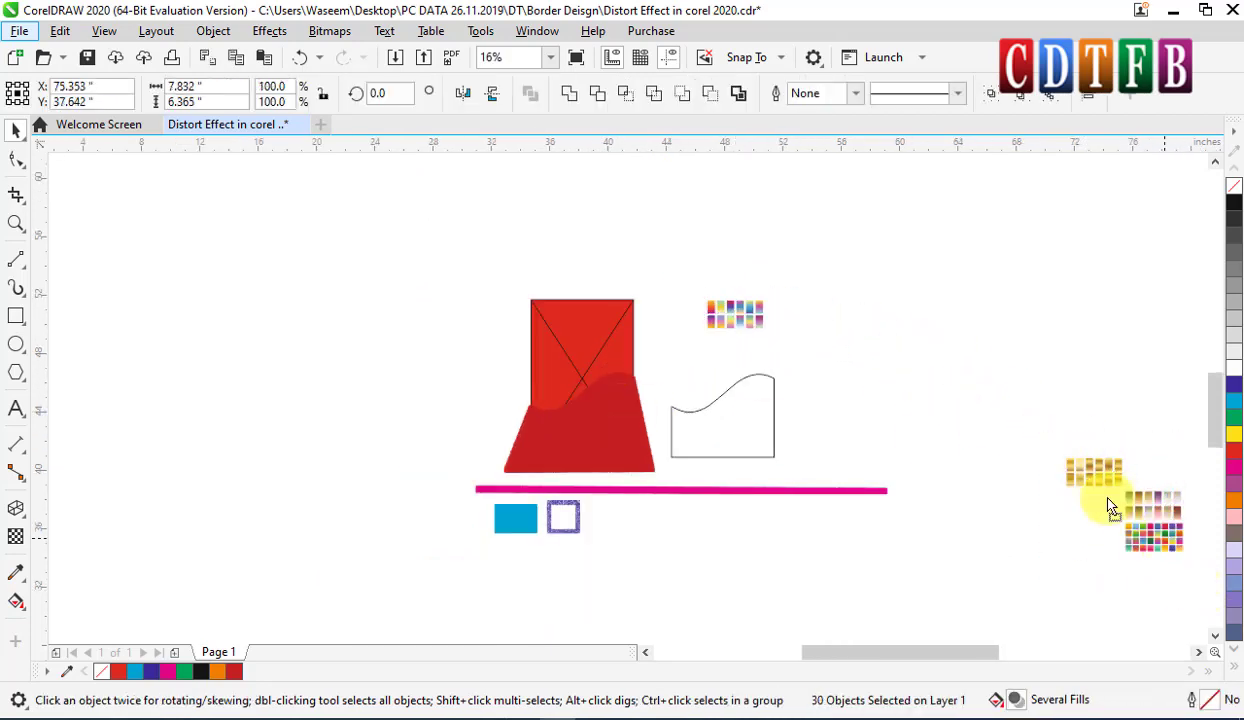
{"action": "mouse_move", "coordinate": [1108, 505]}
{"action": "left_mouse_down"}
{"action": "mouse_move", "coordinate": [850, 352]}
{"action": "mouse_move", "coordinate": [812, 352]}
{"action": "left_mouse_up"}
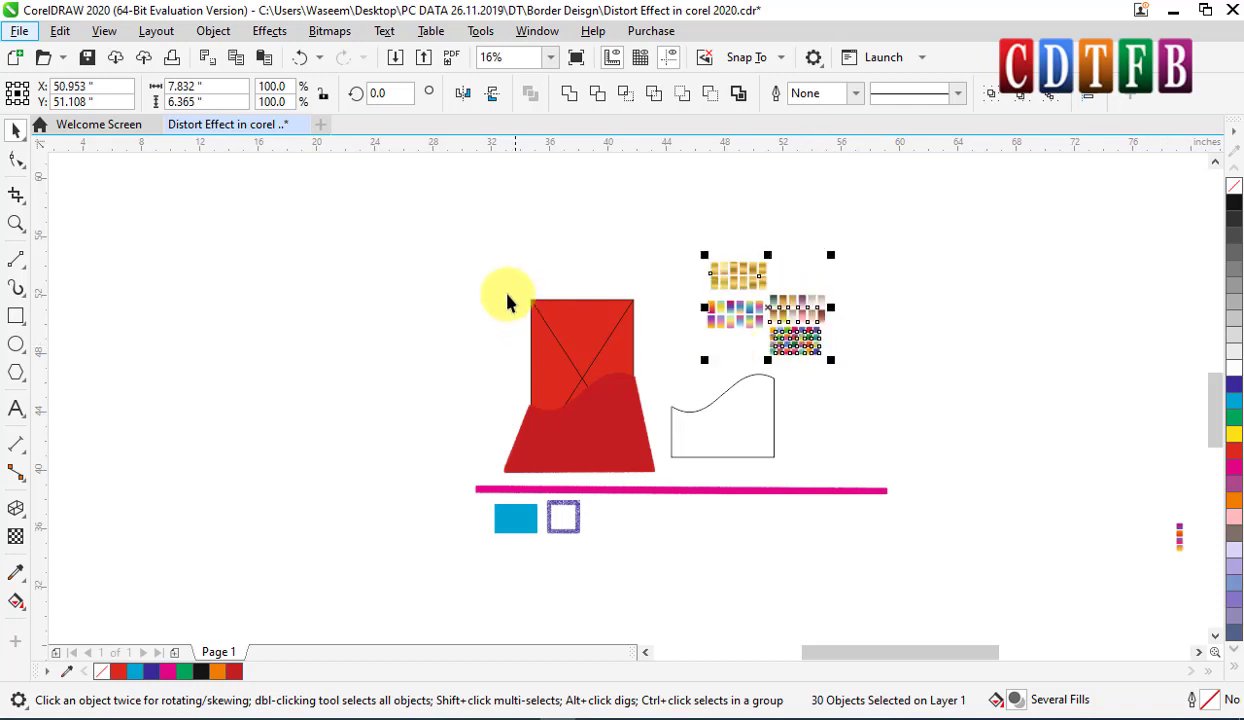
Copy only the fill of the yellow-orange-magenta gradient swatch onto the dark red scattered wave and inspect its grainy edge.
{"action": "key", "text": "z"}
{"action": "left_click_drag", "start_coordinate": [494, 264], "coordinate": [835, 484]}
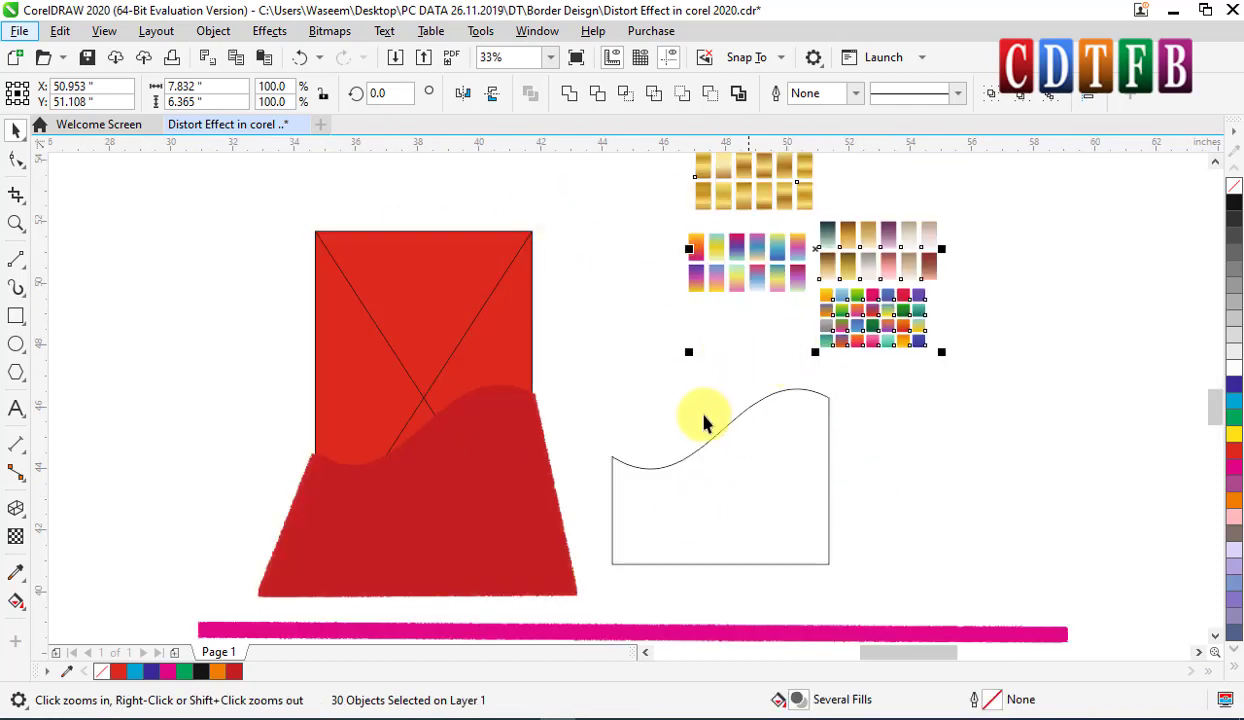
{"action": "key", "text": "space"}
{"action": "left_click", "coordinate": [529, 503]}
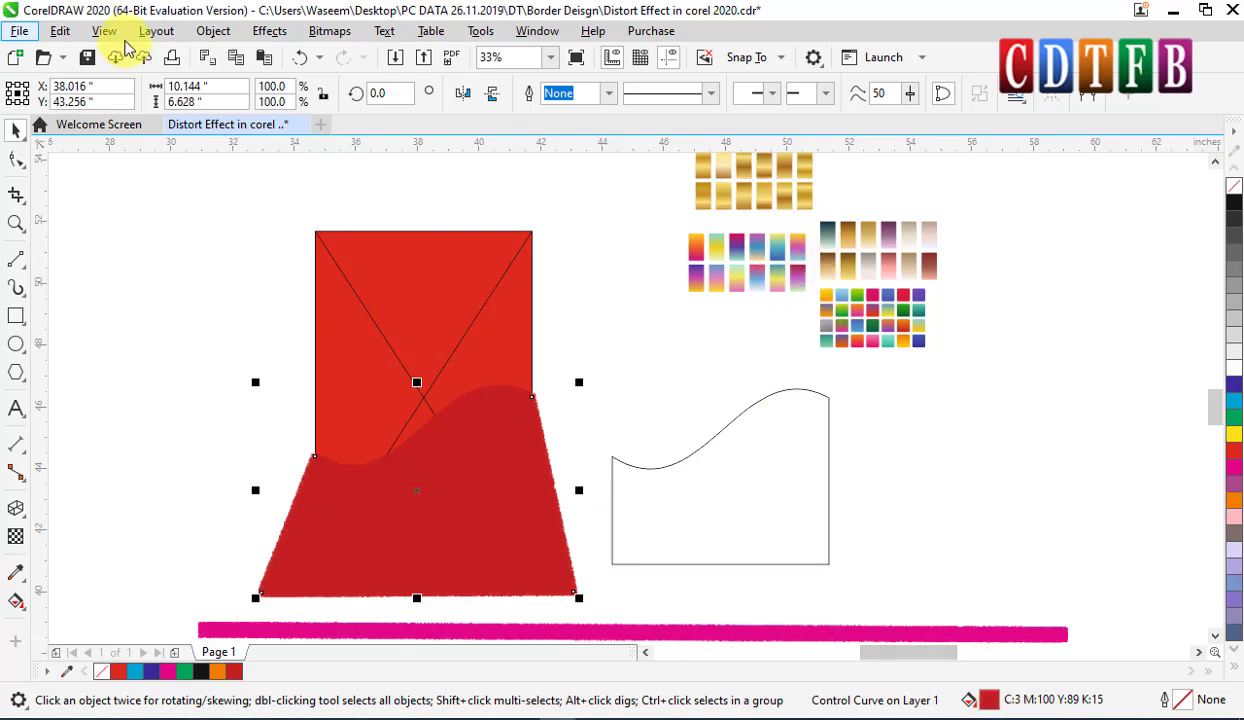
{"action": "left_click", "coordinate": [70, 31]}
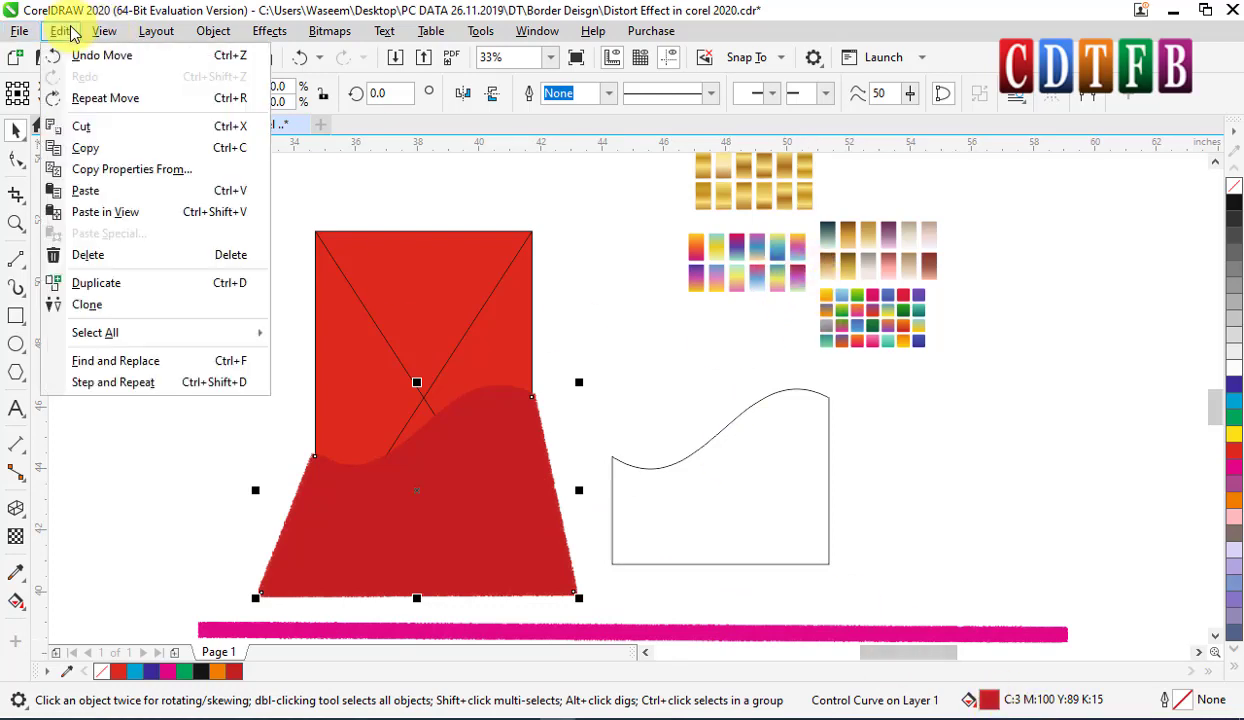
{"action": "left_click", "coordinate": [147, 171]}
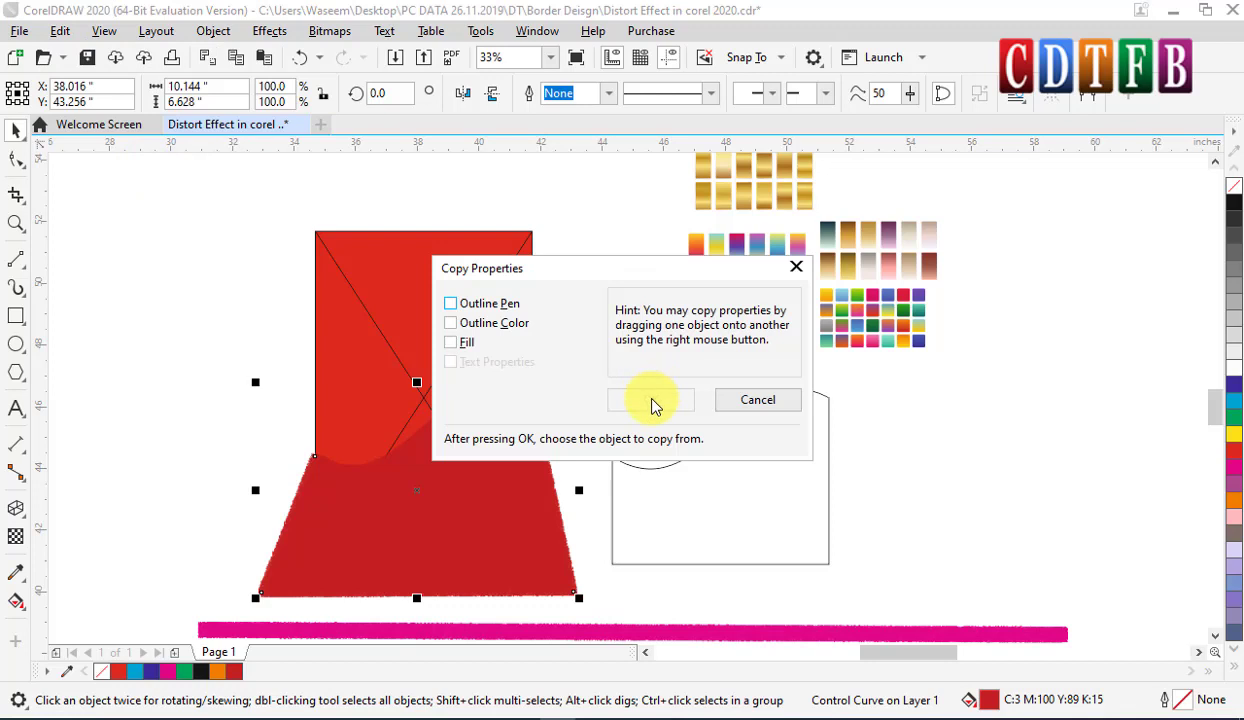
{"action": "left_click", "coordinate": [452, 343]}
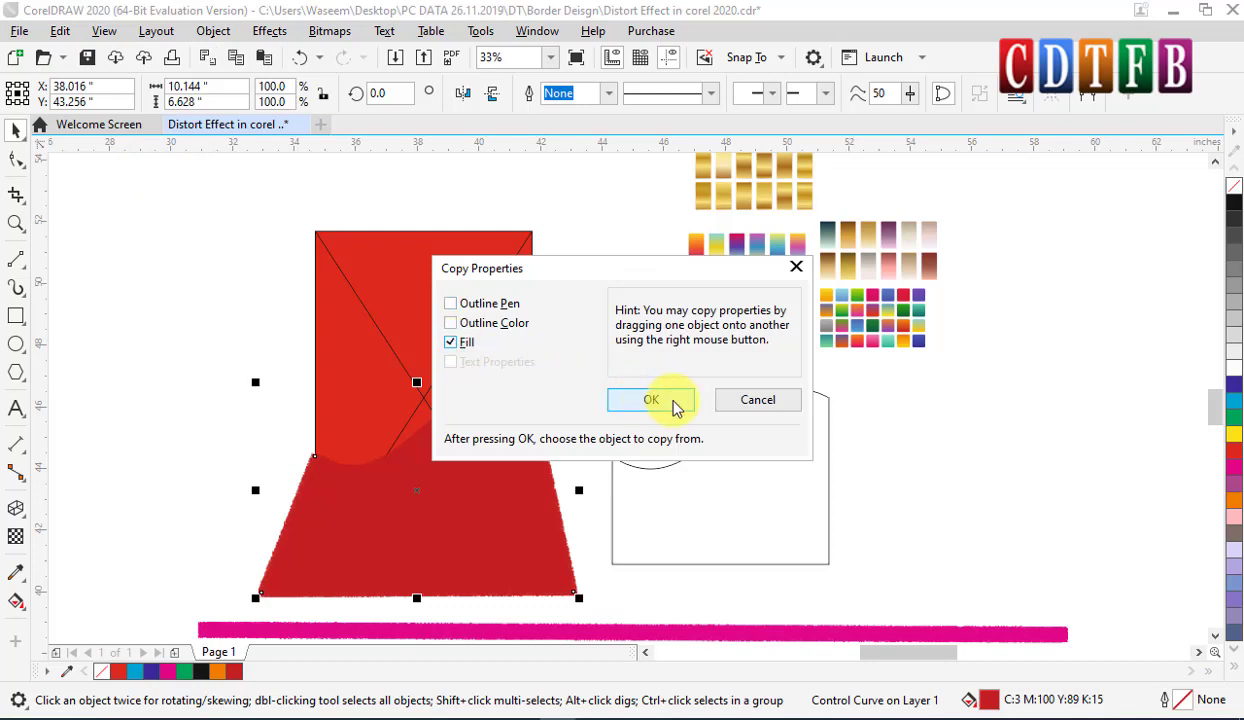
{"action": "left_click", "coordinate": [651, 400]}
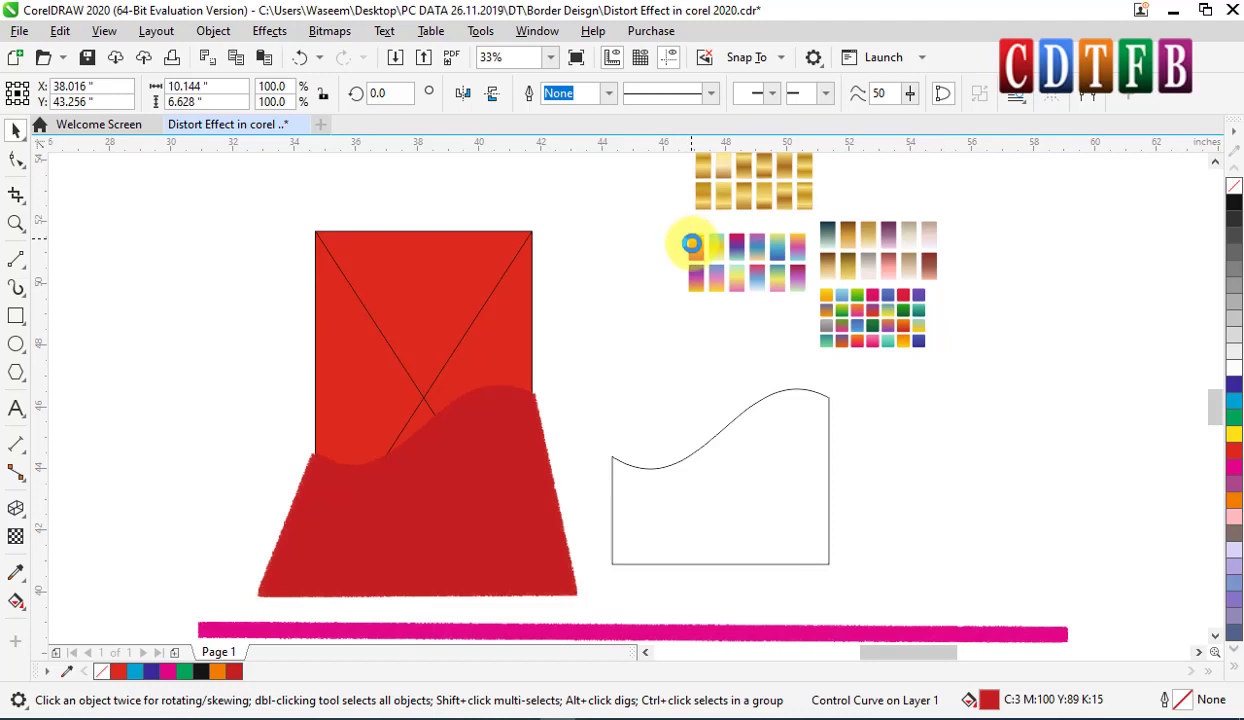
{"action": "left_click", "coordinate": [691, 243]}
{"action": "scroll", "coordinate": [445, 415], "scroll_direction": "up", "scroll_amount": 6}
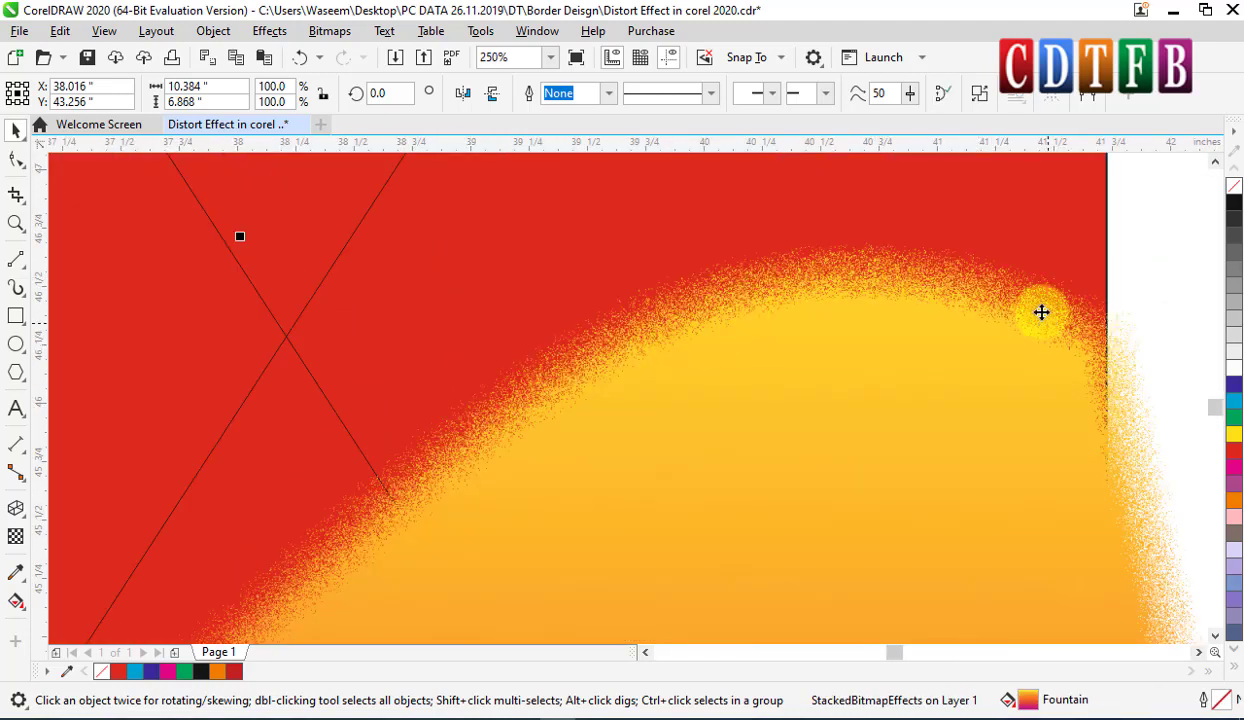
{"action": "scroll", "coordinate": [1040, 306], "scroll_direction": "down", "scroll_amount": 2}
{"action": "scroll", "coordinate": [1040, 306], "scroll_direction": "down", "scroll_amount": 2}
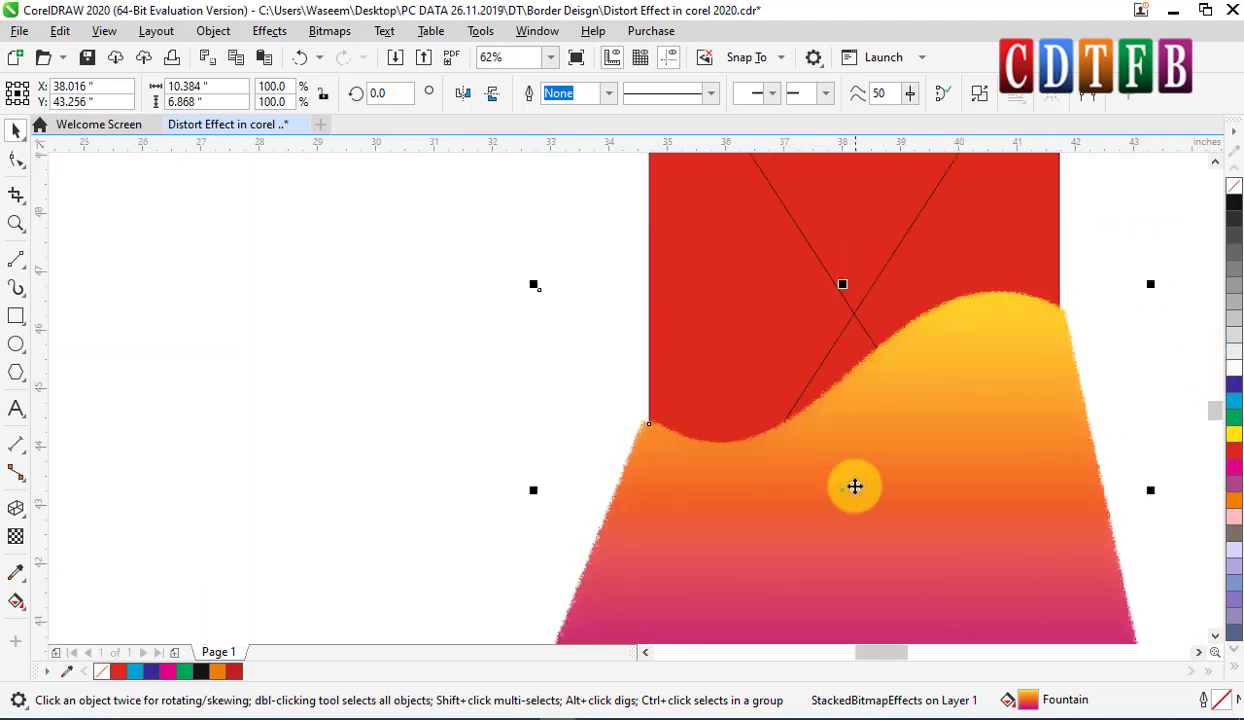
Fill the empty red rectangle with white, C:0 M:0 Y:0 K:0, and PowerClip the gradient wave inside it.
{"action": "left_click", "coordinate": [864, 217]}
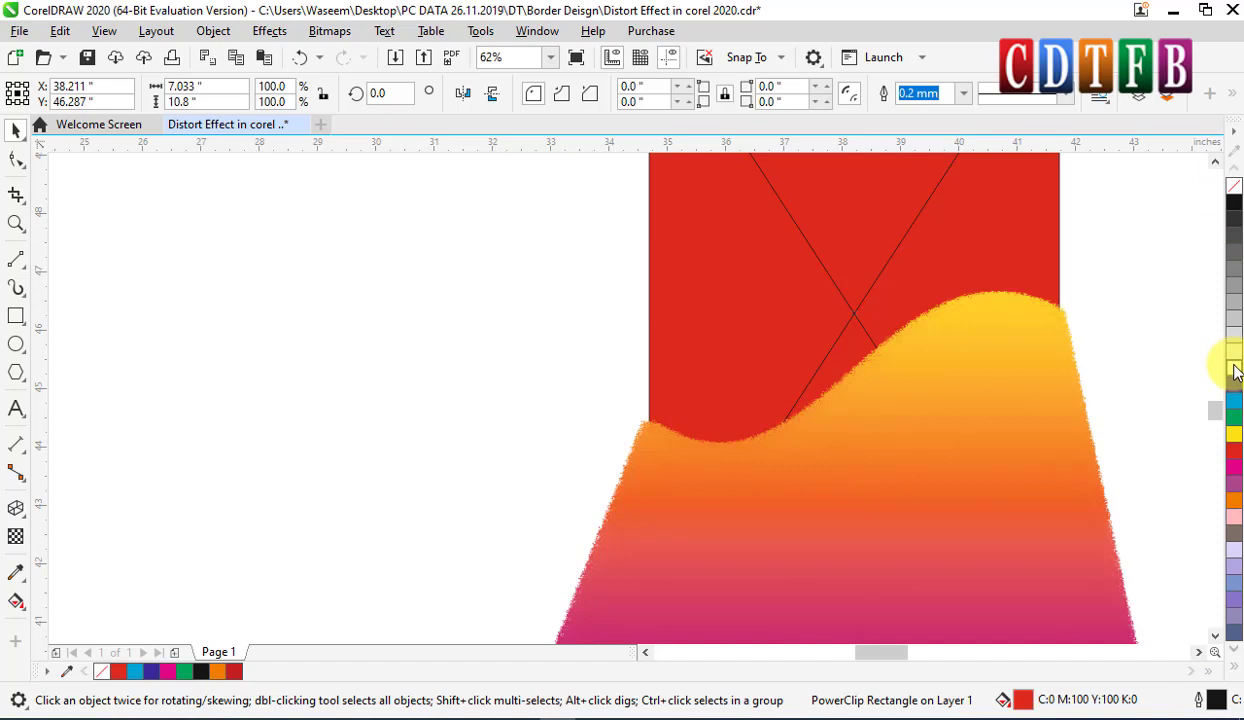
{"action": "left_click_drag", "start_coordinate": [1236, 372], "coordinate": [1030, 316]}
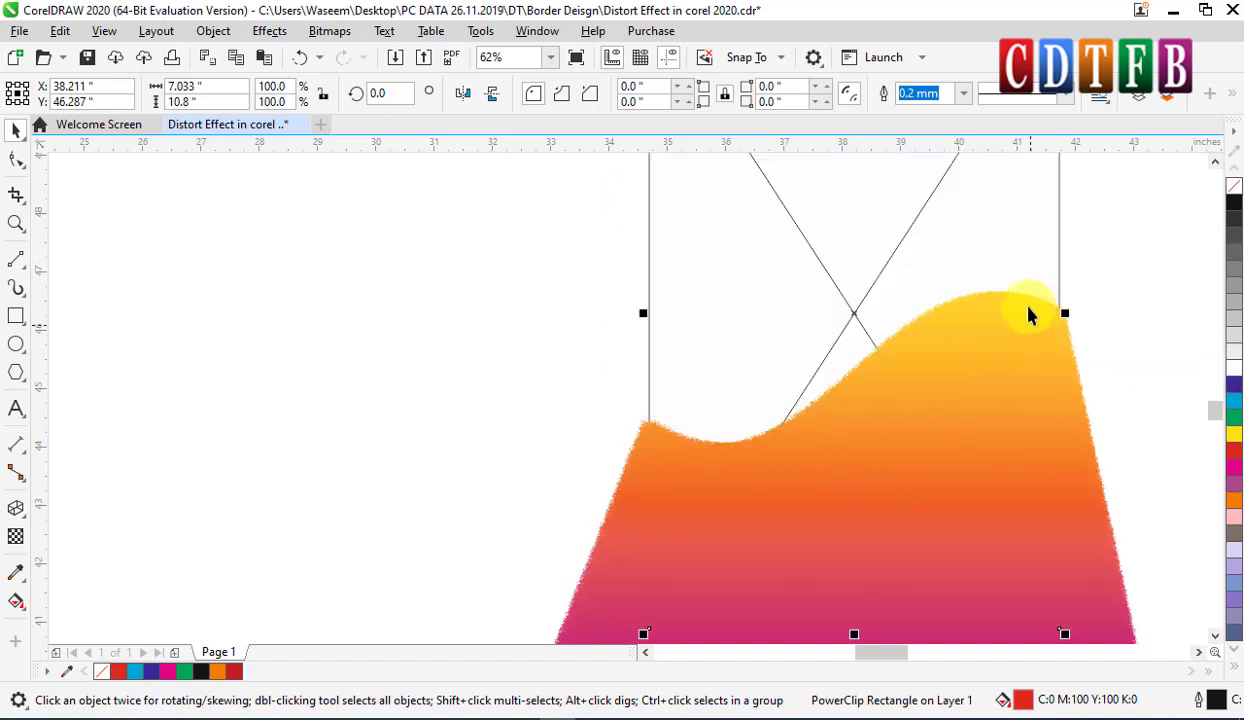
{"action": "right_click", "coordinate": [1073, 466]}
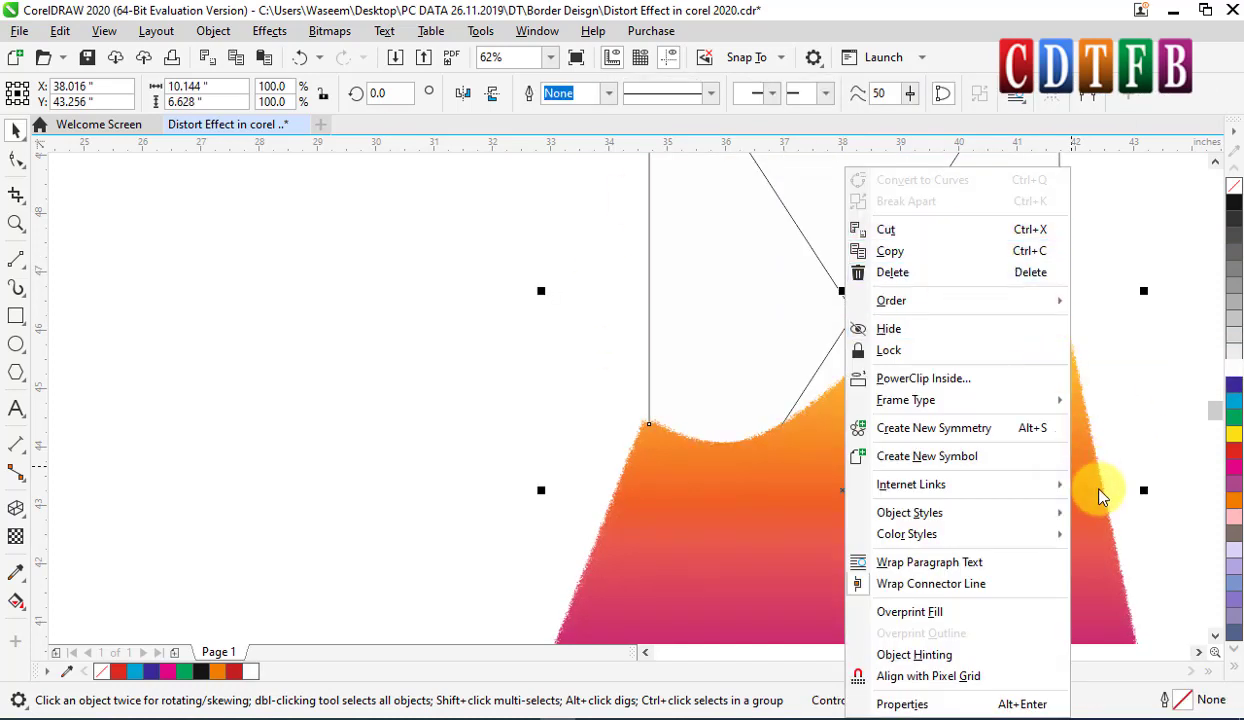
{"action": "key", "text": "Escape"}
{"action": "right_click", "coordinate": [1097, 489]}
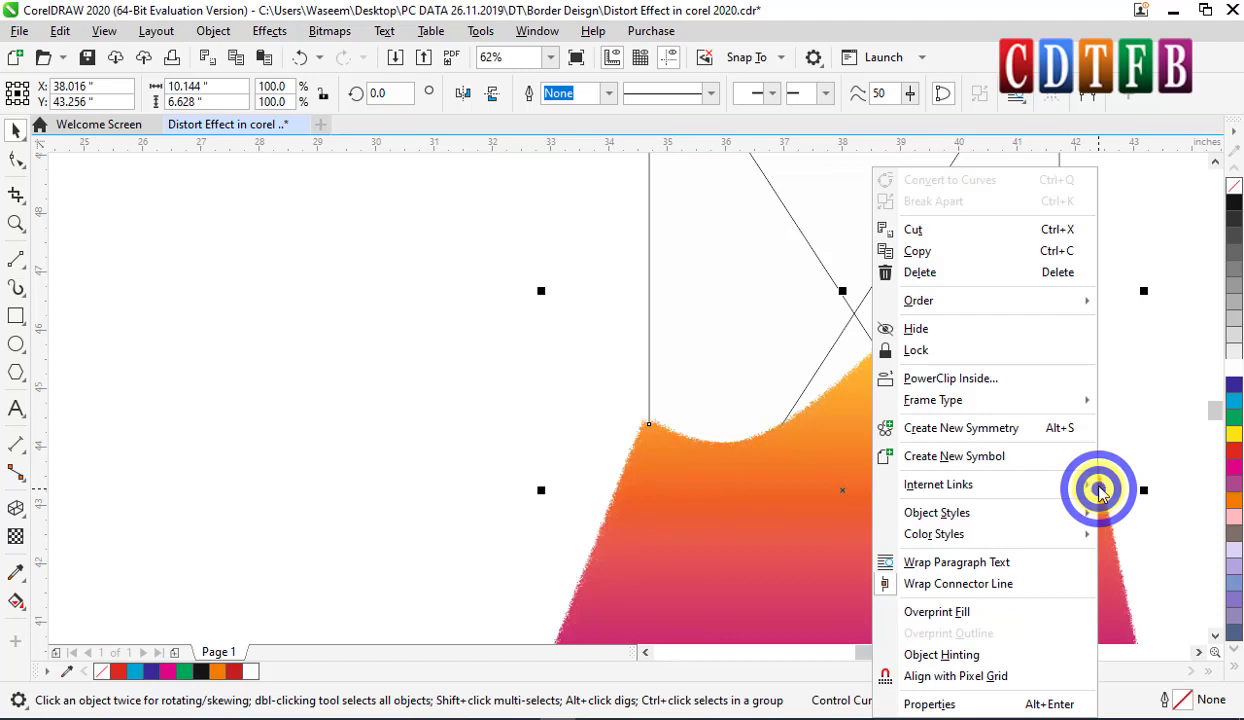
{"action": "left_click", "coordinate": [948, 377]}
{"action": "left_click", "coordinate": [732, 230]}
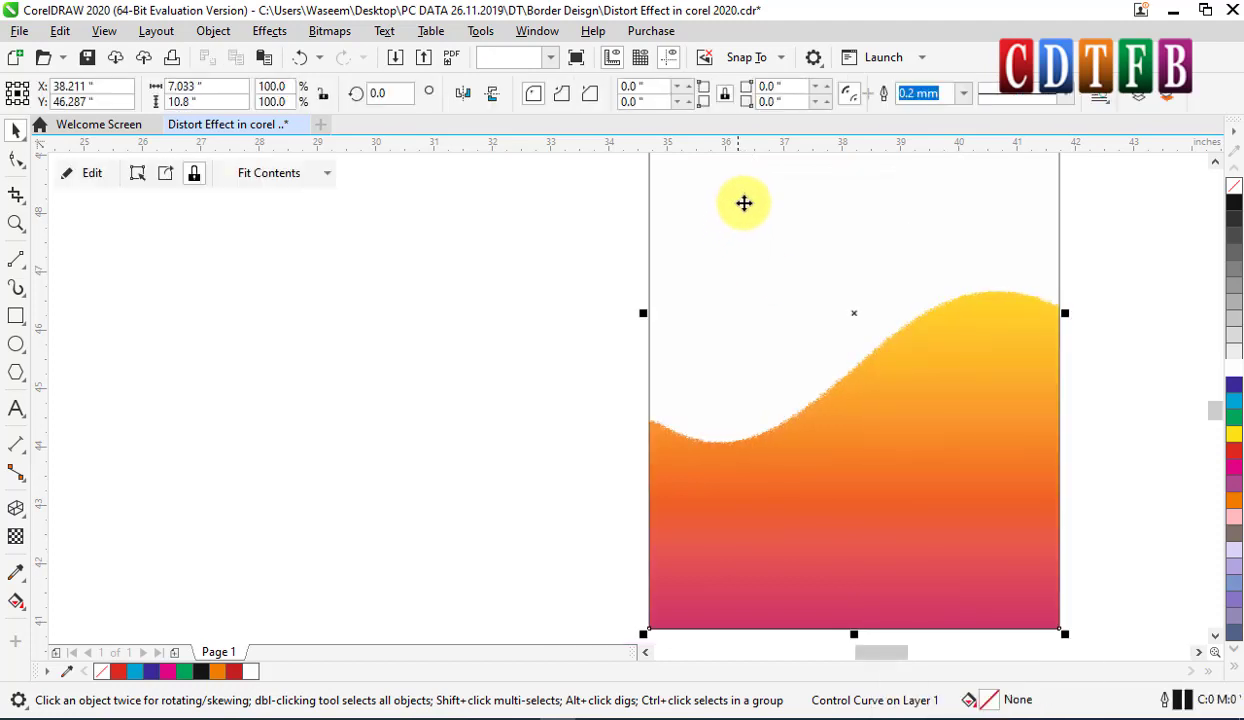
{"action": "scroll", "coordinate": [988, 311], "scroll_direction": "up", "scroll_amount": 4}
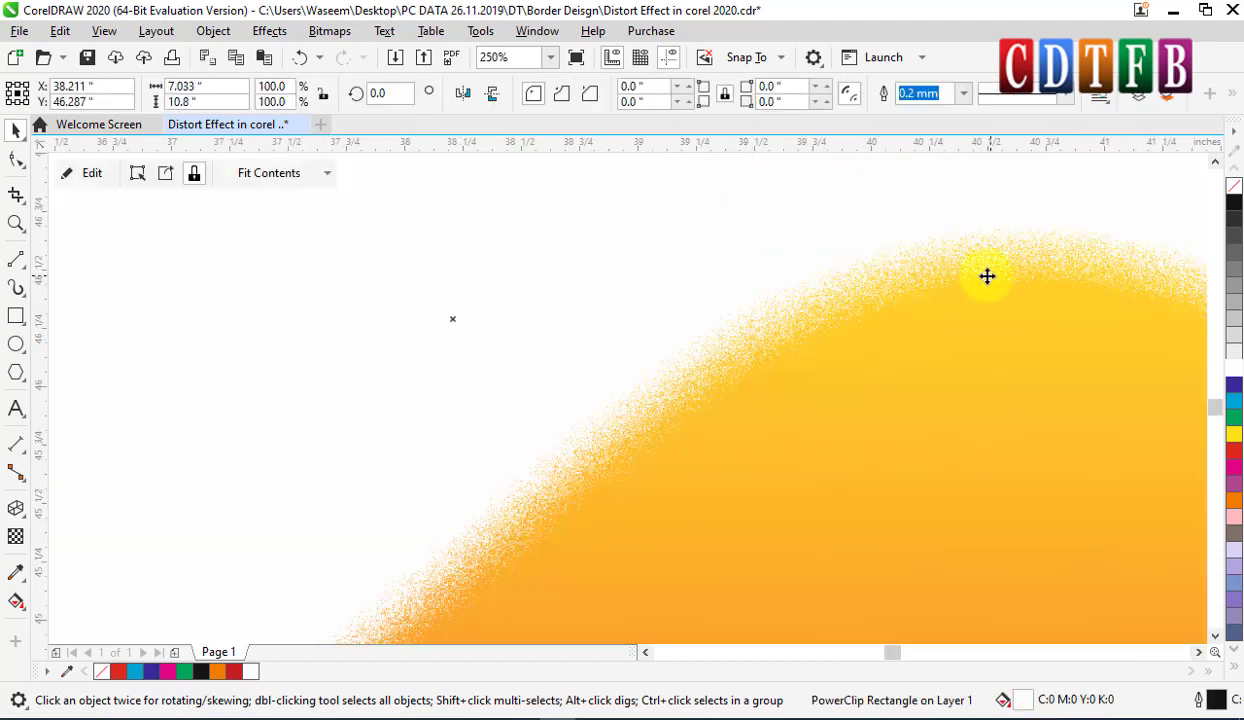
{"action": "scroll", "coordinate": [644, 432], "scroll_direction": "down", "scroll_amount": 4}
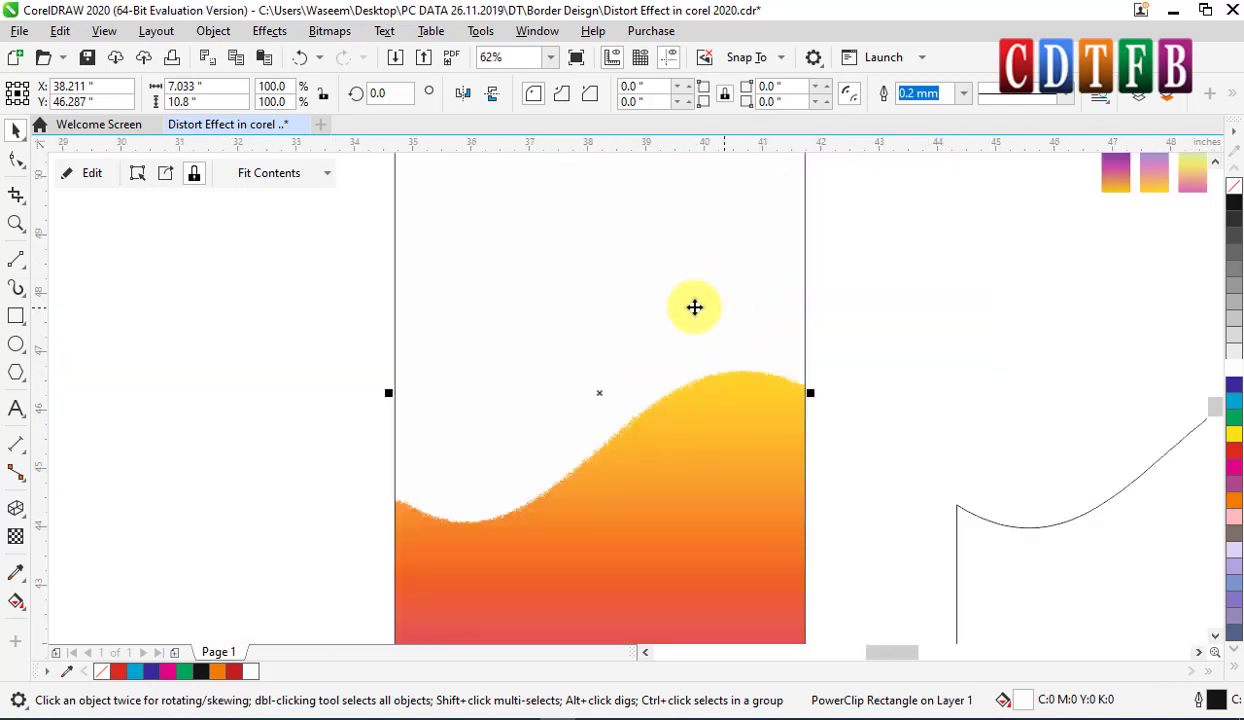
Add the artistic text "Creative", enlarge it to about 113 pt and place it in the white area above the wave.
{"action": "scroll", "coordinate": [881, 297], "scroll_direction": "down", "scroll_amount": 1}
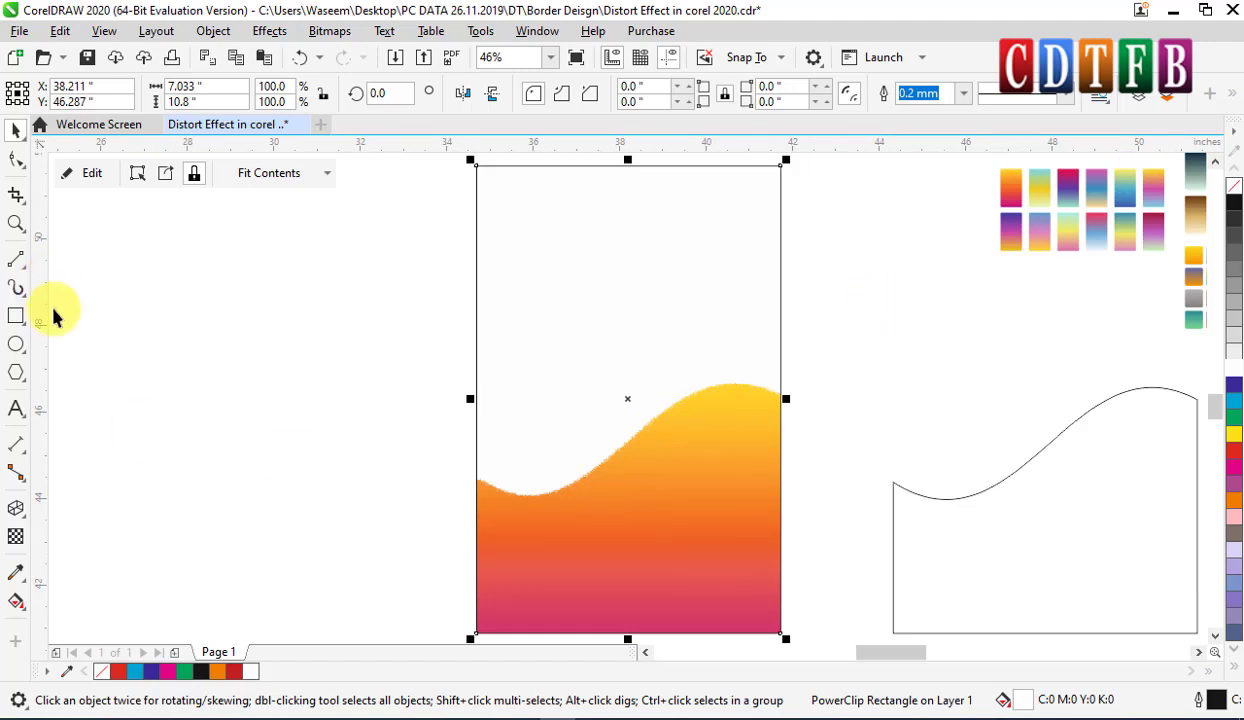
{"action": "left_click", "coordinate": [15, 410]}
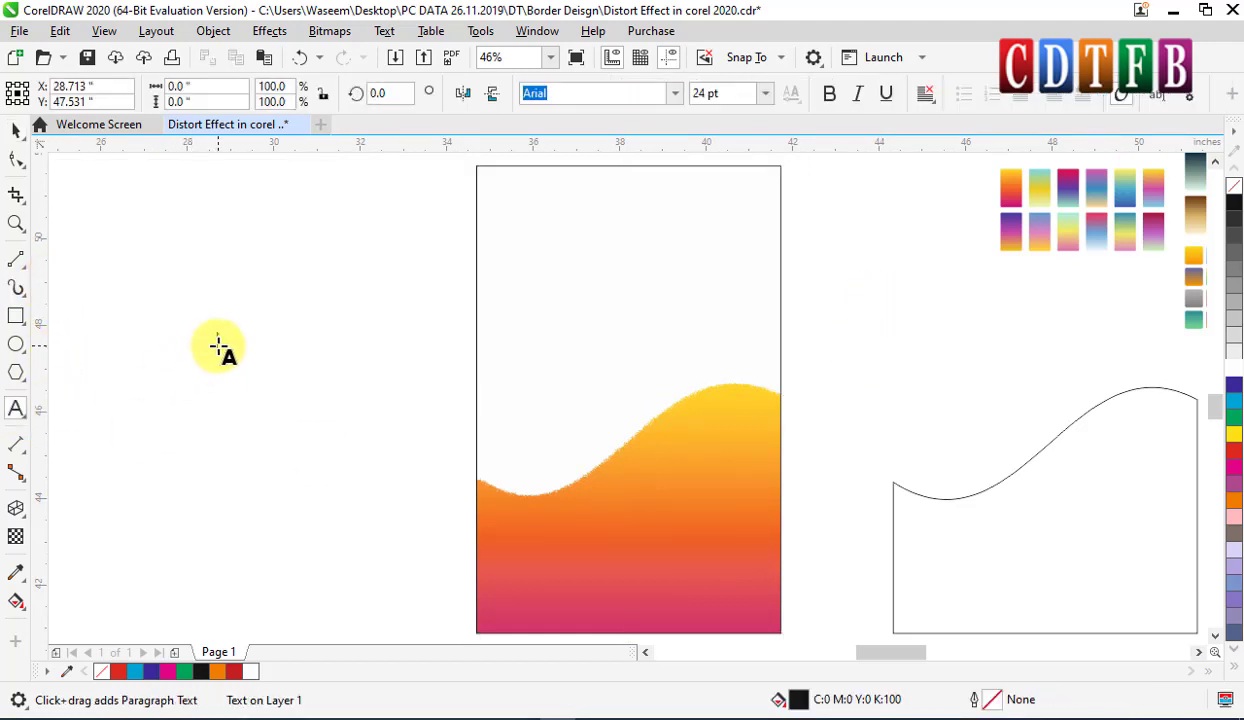
{"action": "left_click", "coordinate": [219, 347]}
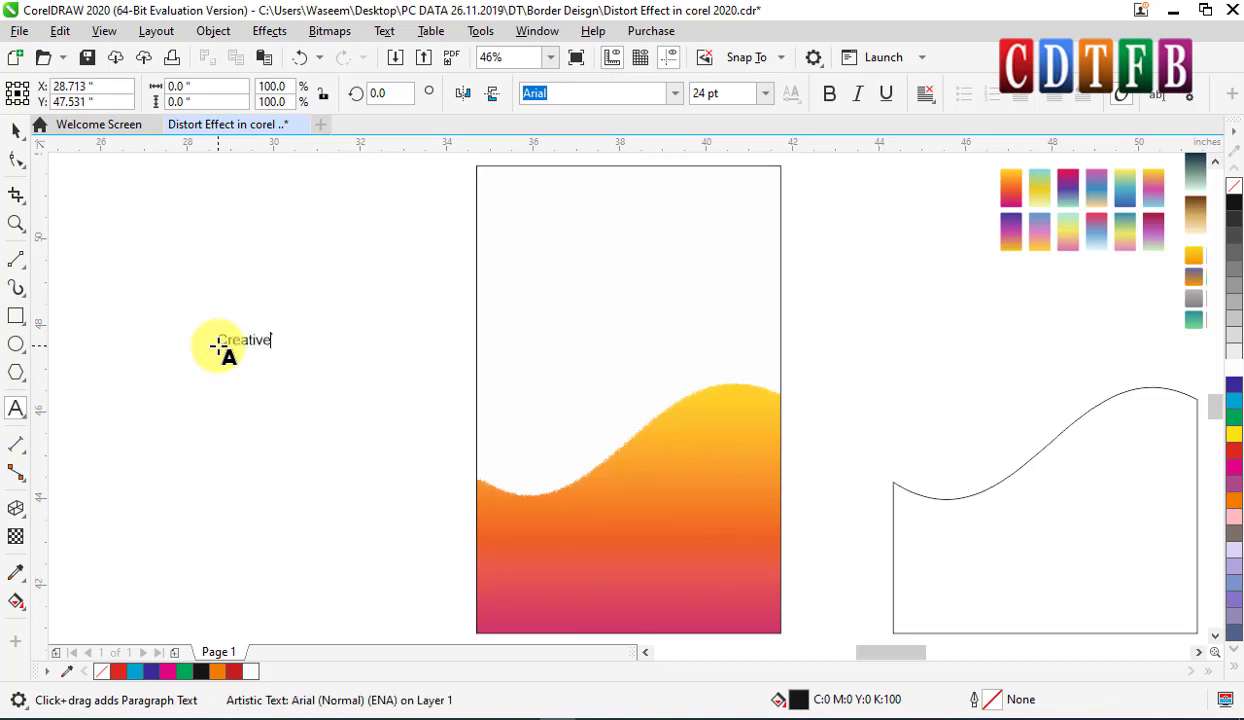
{"action": "key", "text": "ctrl+space"}
{"action": "left_click_drag", "start_coordinate": [280, 330], "coordinate": [688, 257]}
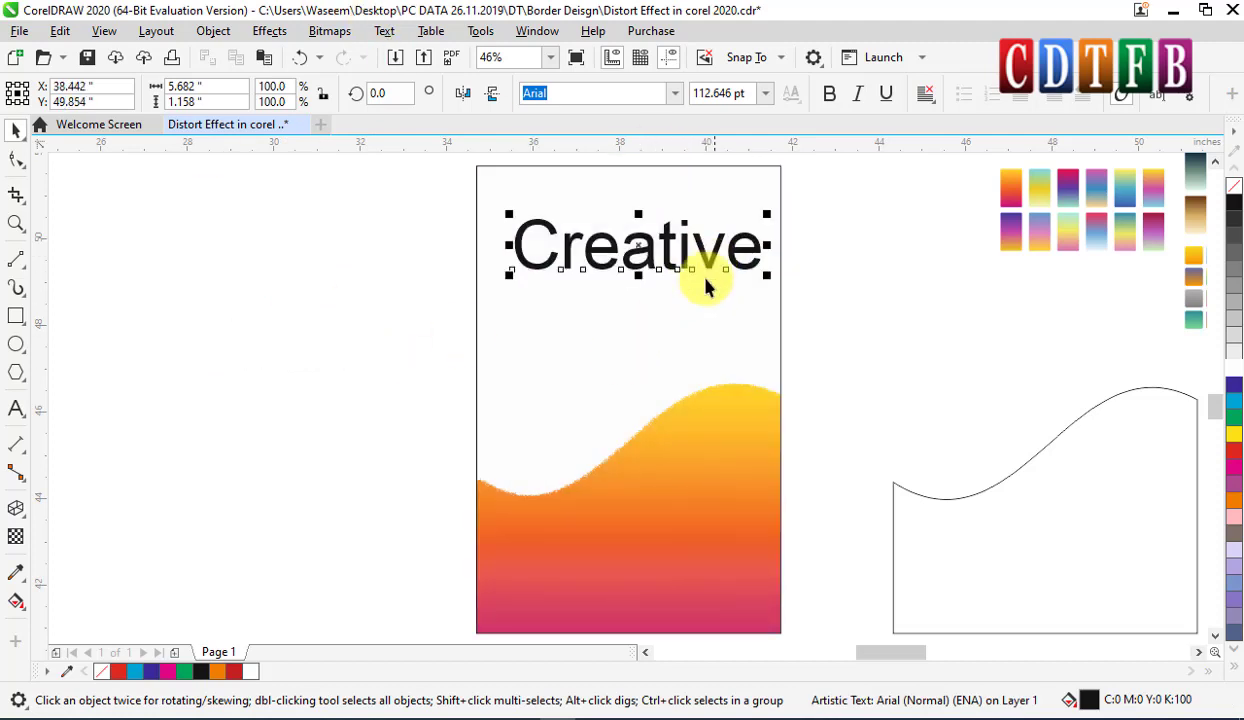
Shrink the "Creative" title to about 82 pt and change its font to Gluten.
{"action": "scroll", "coordinate": [789, 306], "scroll_direction": "right", "scroll_amount": 4}
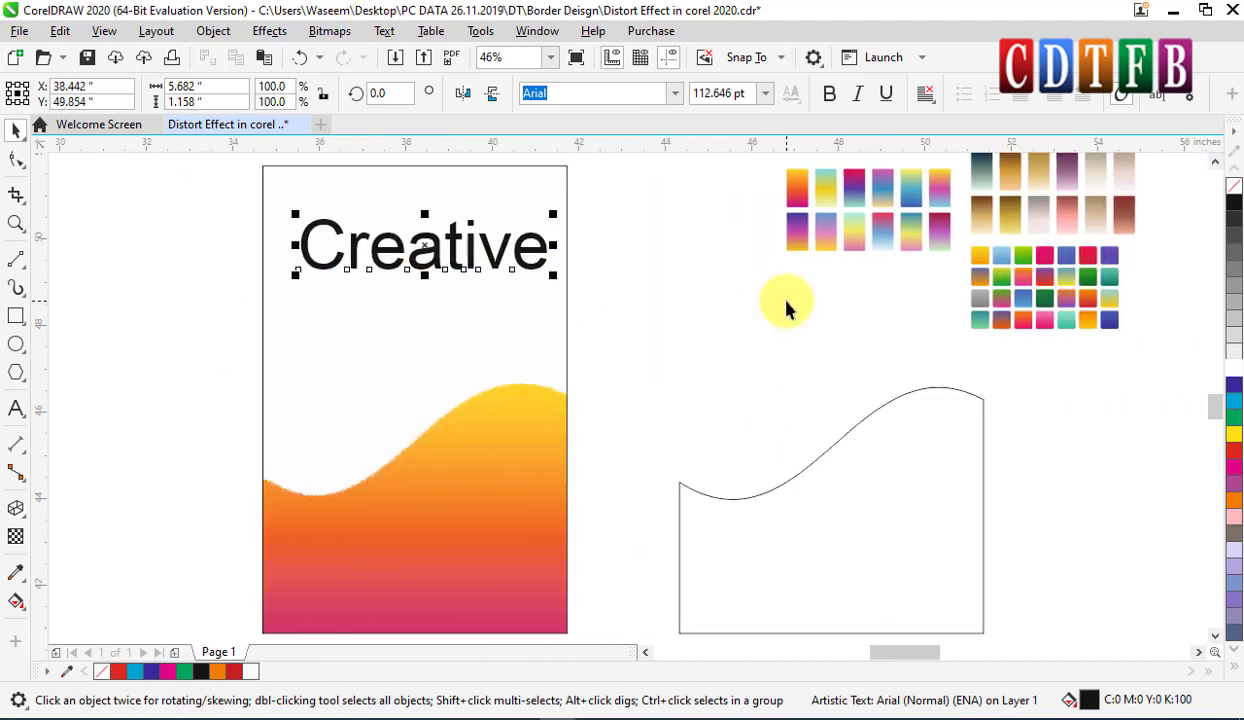
{"action": "scroll", "coordinate": [786, 308], "scroll_direction": "right", "scroll_amount": 2}
{"action": "left_click_drag", "start_coordinate": [435, 218], "coordinate": [417, 222]}
{"action": "scroll", "coordinate": [441, 272], "scroll_direction": "right", "scroll_amount": 2}
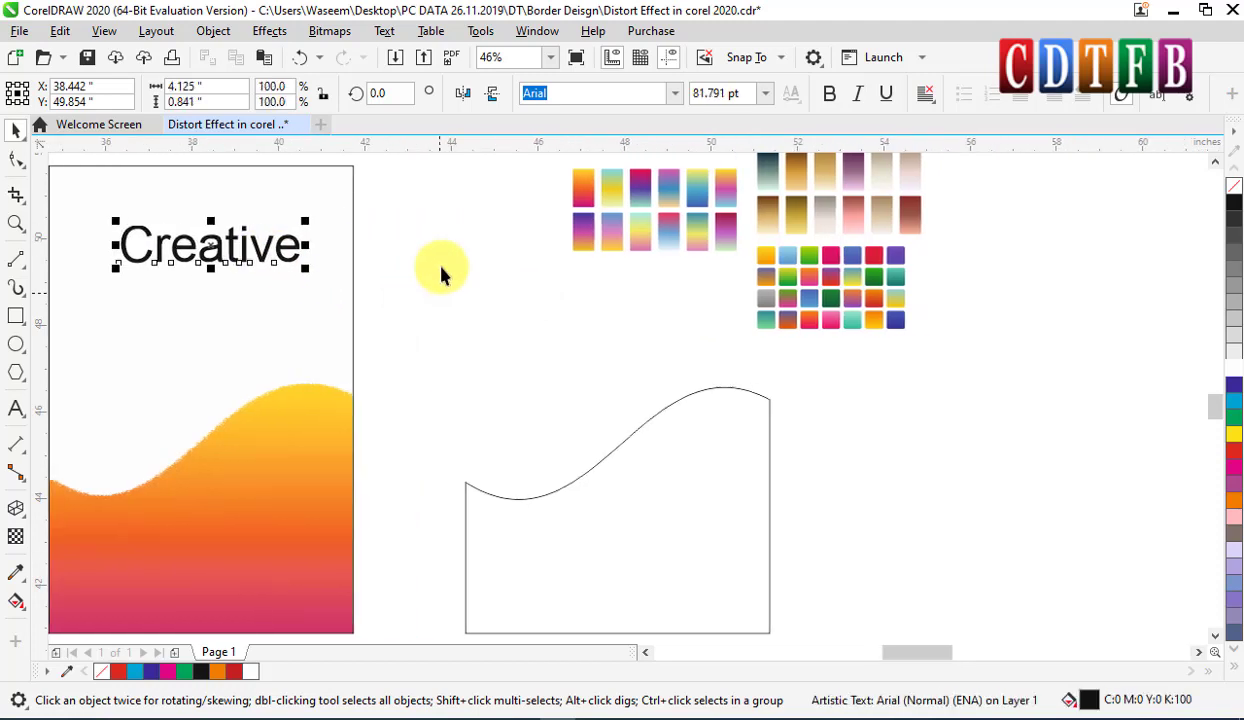
{"action": "left_click", "coordinate": [680, 94]}
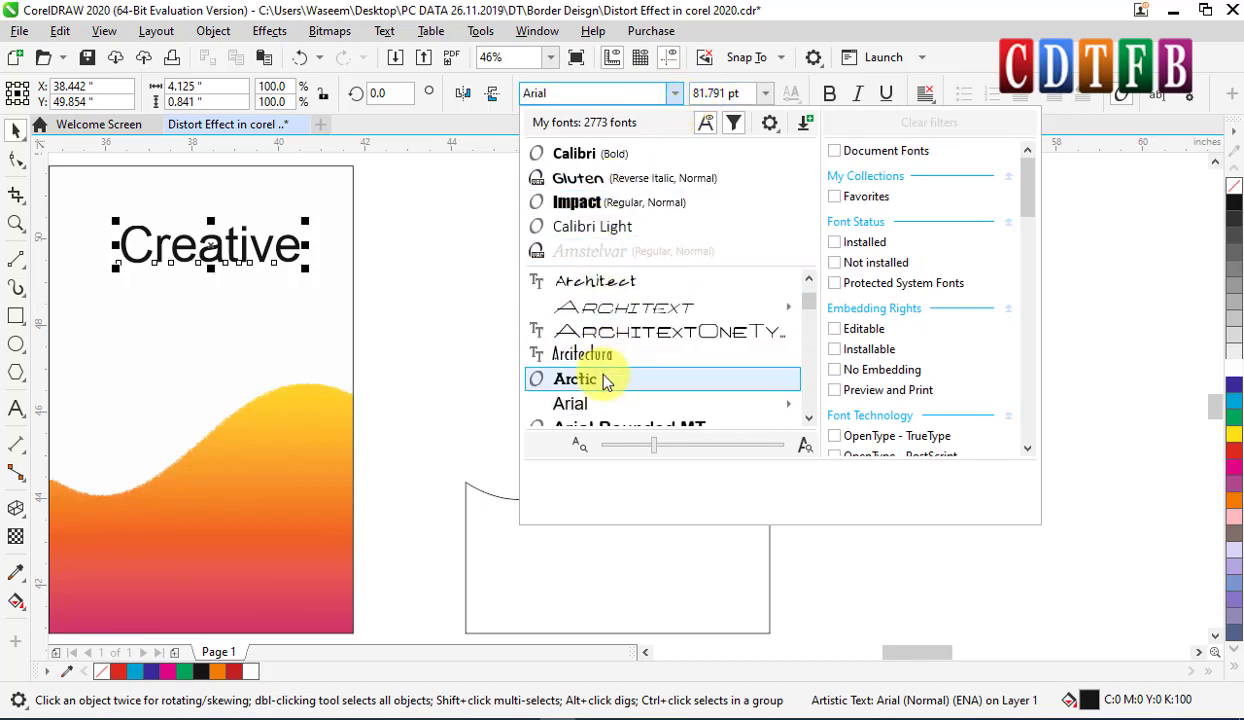
{"action": "left_click", "coordinate": [605, 190]}
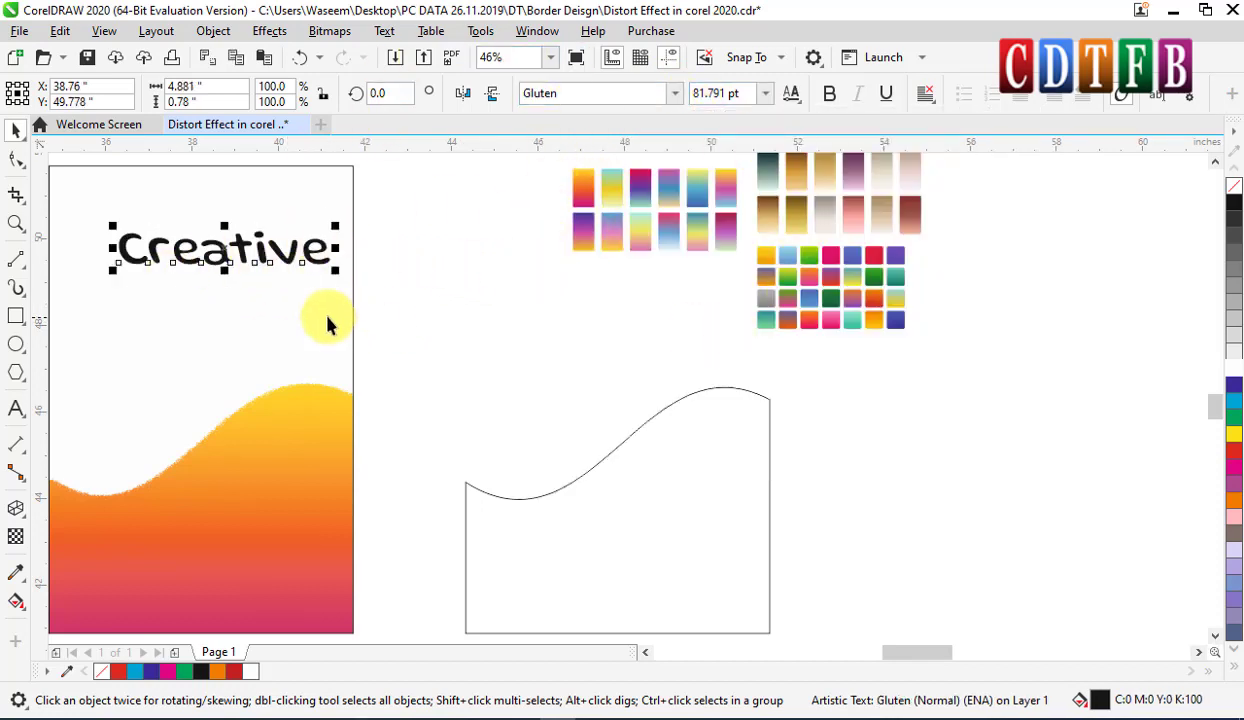
Try variable font settings on the whole title, with weight about 756 and slant about 33.
{"action": "scroll", "coordinate": [194, 292], "scroll_direction": "left", "scroll_amount": 3}
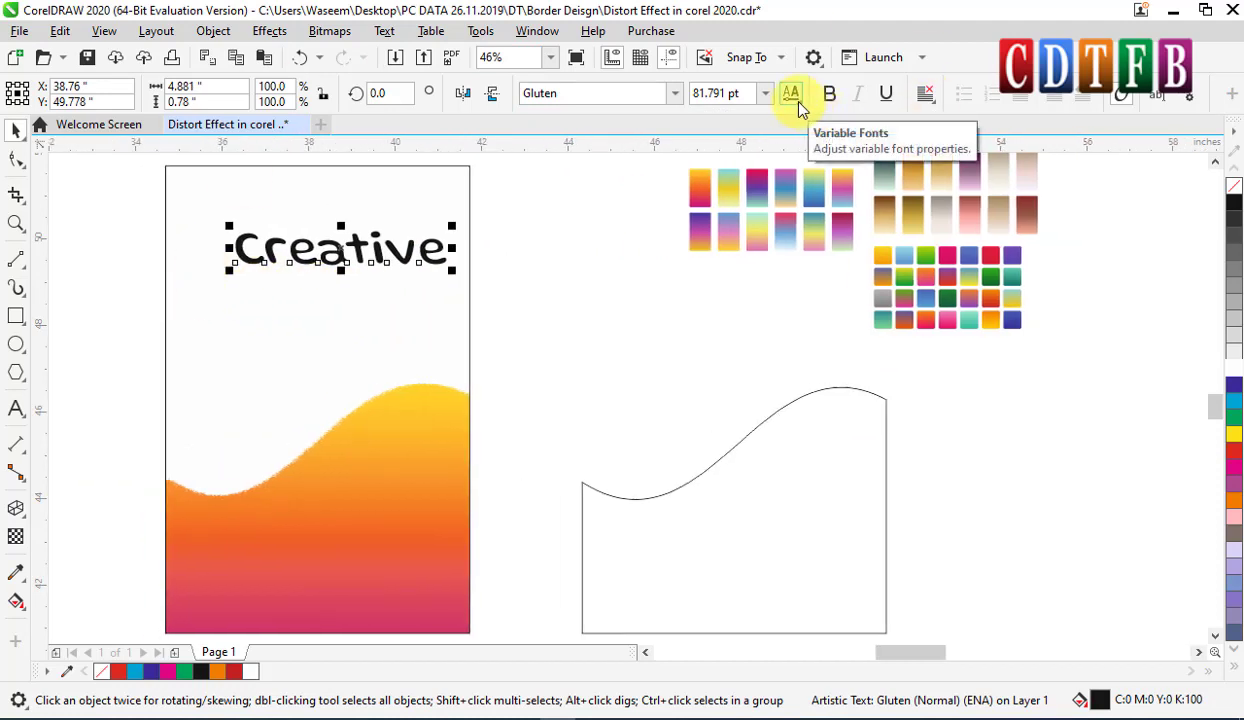
{"action": "left_click", "coordinate": [791, 94]}
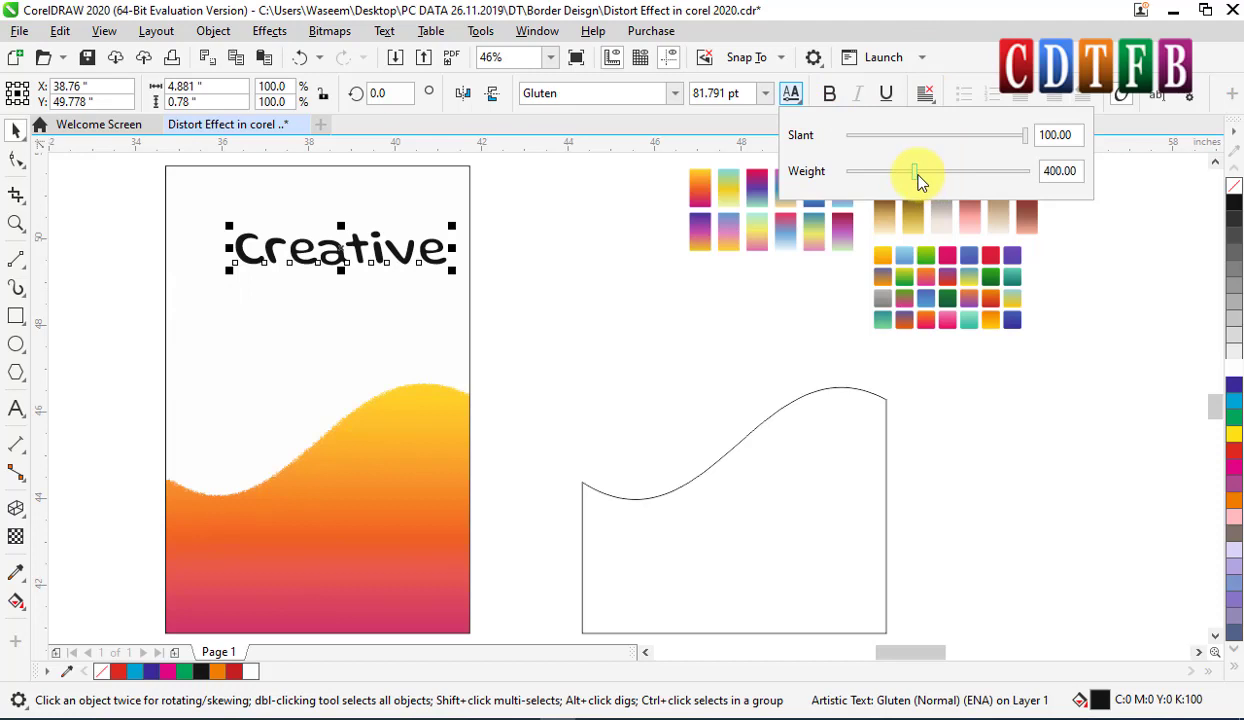
{"action": "left_click_drag", "start_coordinate": [920, 180], "coordinate": [998, 180]}
{"action": "left_click_drag", "start_coordinate": [1025, 135], "coordinate": [940, 133]}
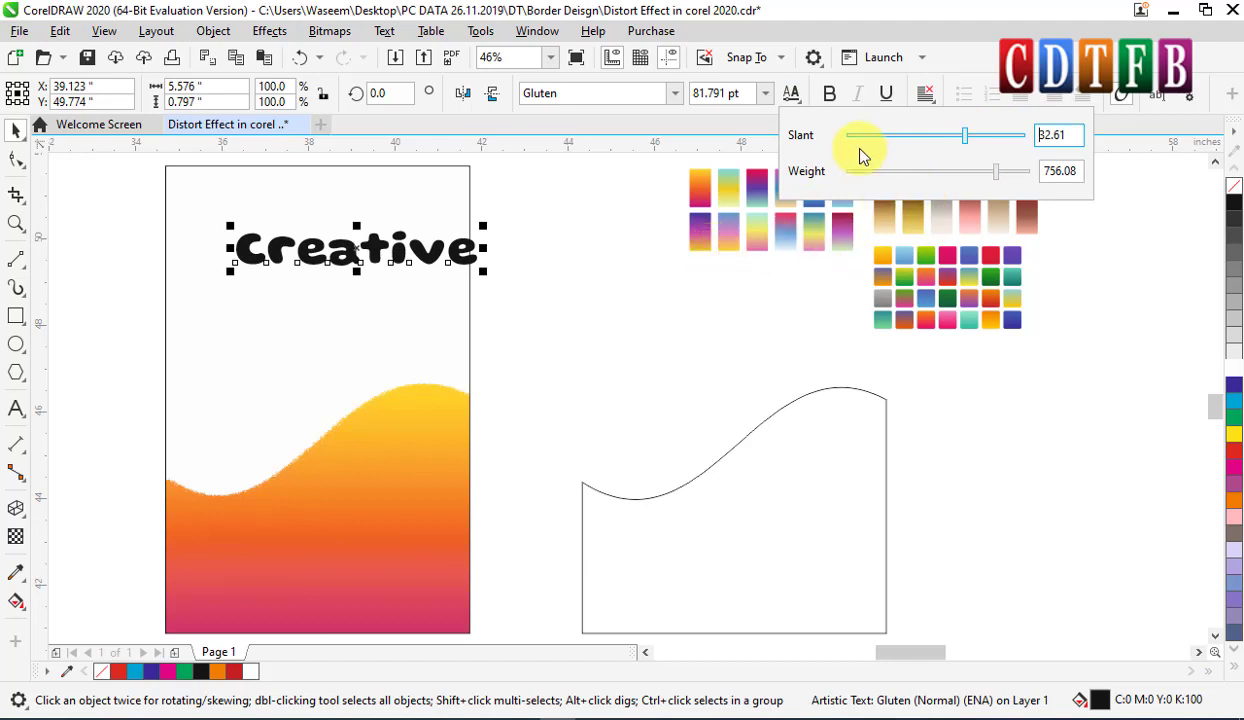
{"action": "left_click", "coordinate": [610, 295]}
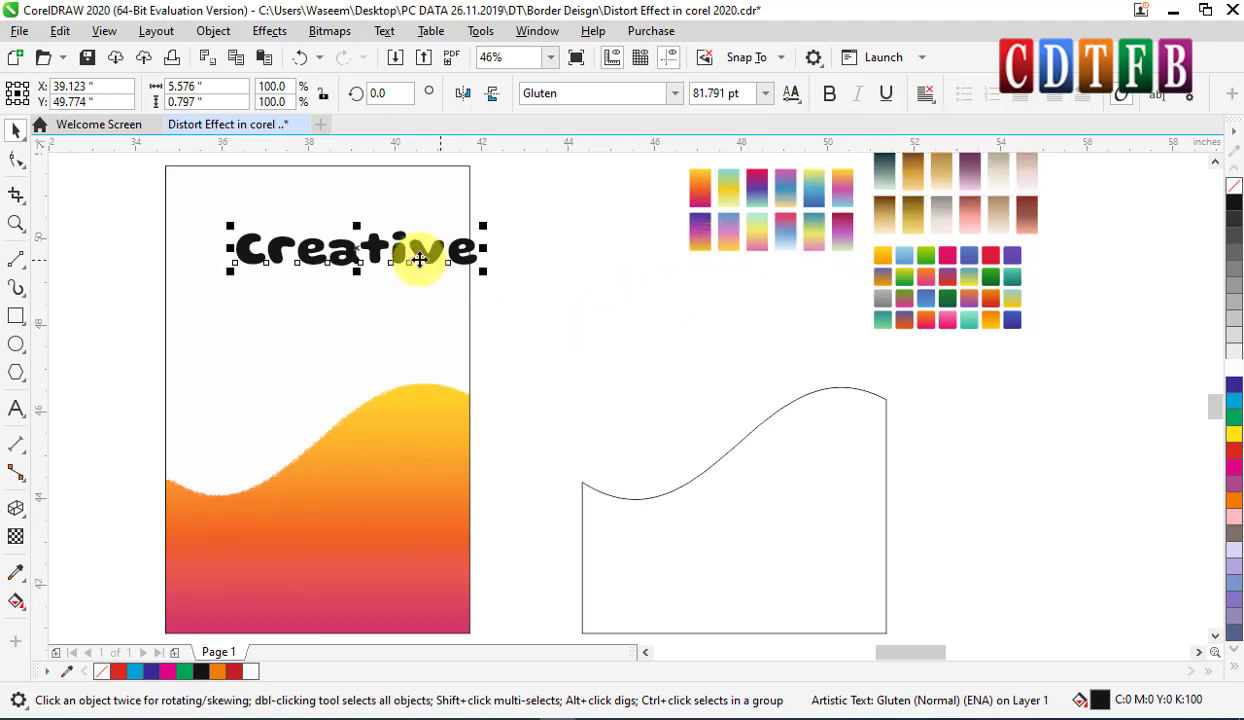
Move the title up near the rectangle's upper edge and set its variable font slant to about -56.5 and weight to about 248.
{"action": "left_click_drag", "start_coordinate": [361, 252], "coordinate": [325, 219]}
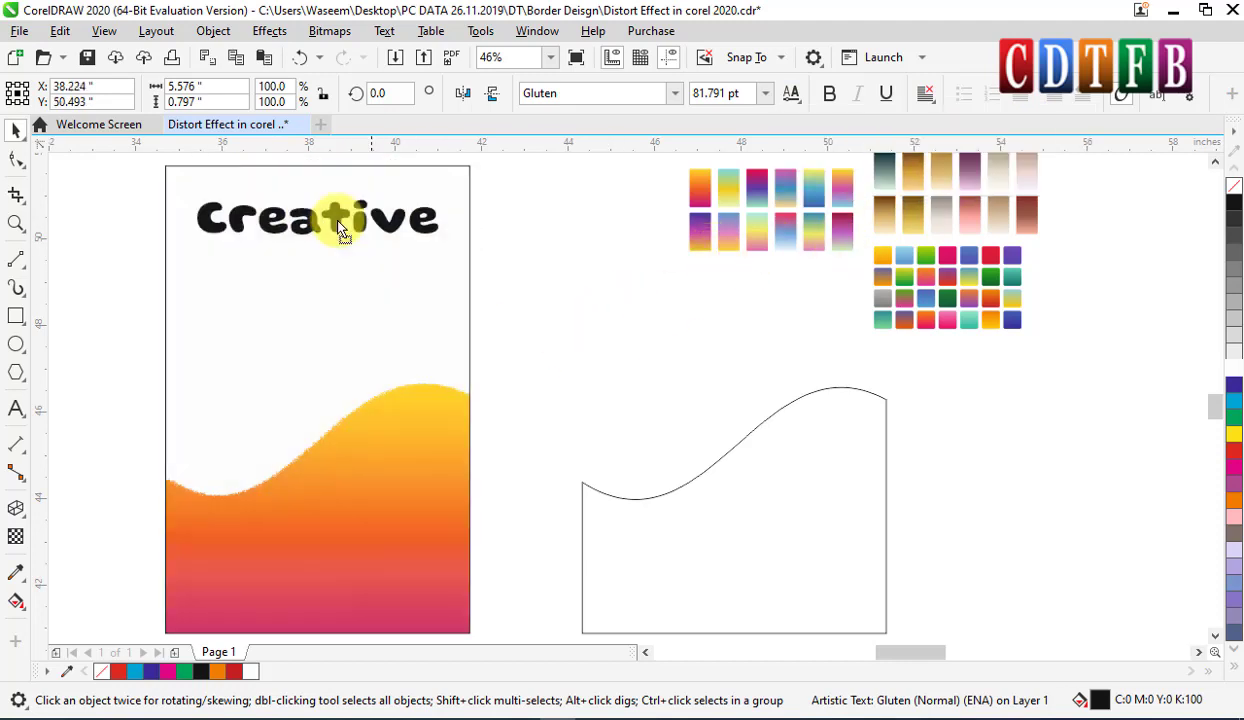
{"action": "left_click", "coordinate": [792, 104]}
{"action": "left_click_drag", "start_coordinate": [967, 135], "coordinate": [886, 158]}
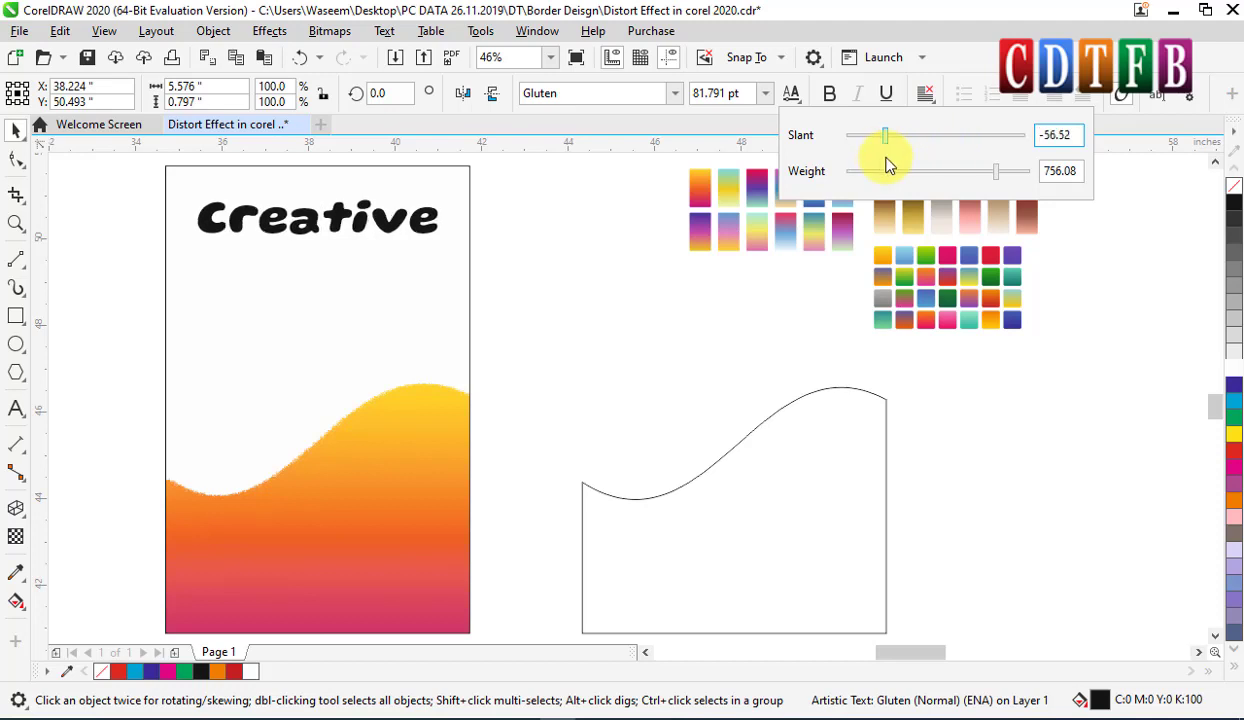
{"action": "left_click_drag", "start_coordinate": [995, 172], "coordinate": [880, 178]}
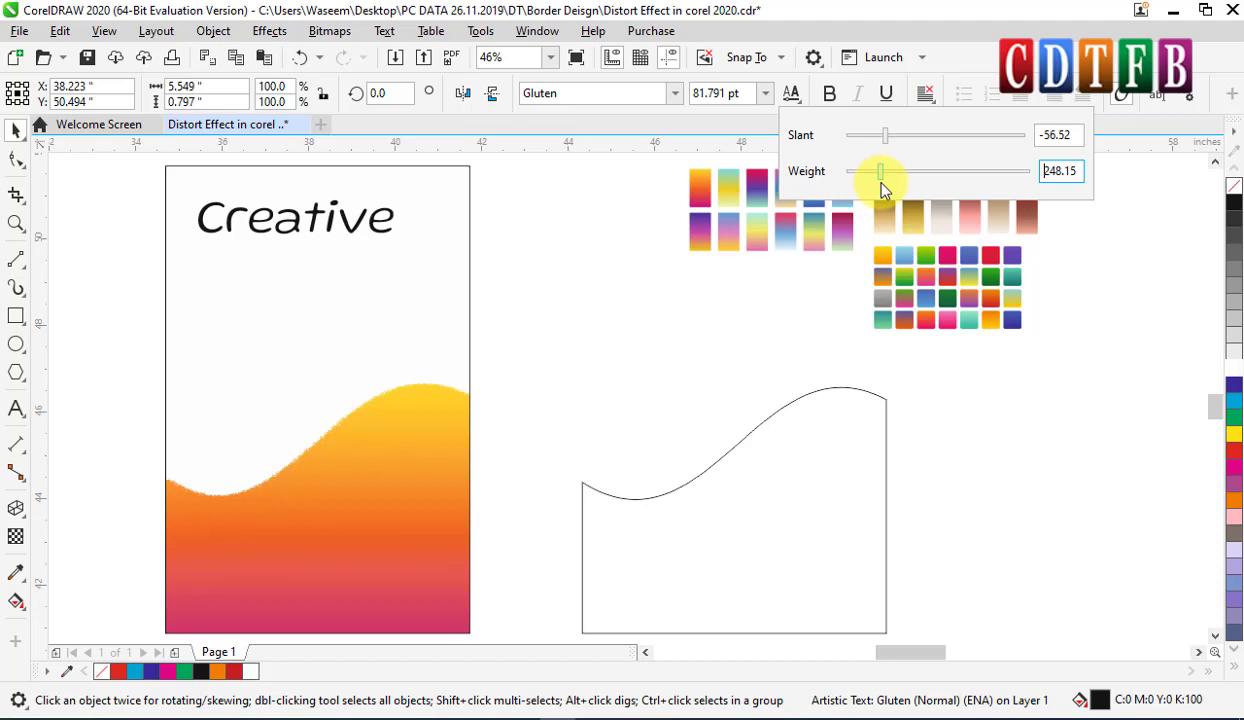
{"action": "left_click", "coordinate": [286, 222]}
Set only the letter "a" of the title to a variable font weight of about 697 and slant of about -92.
{"action": "left_click", "coordinate": [16, 408]}
{"action": "left_click", "coordinate": [287, 222]}
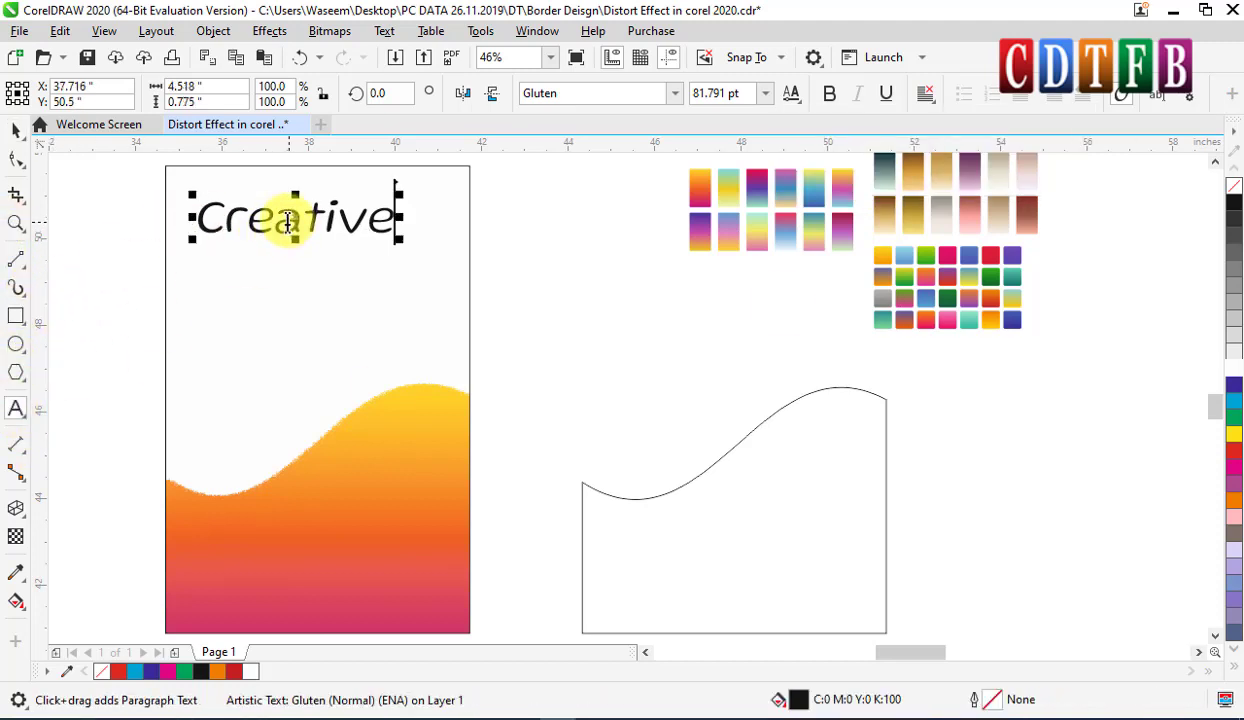
{"action": "left_click_drag", "start_coordinate": [287, 222], "coordinate": [303, 222]}
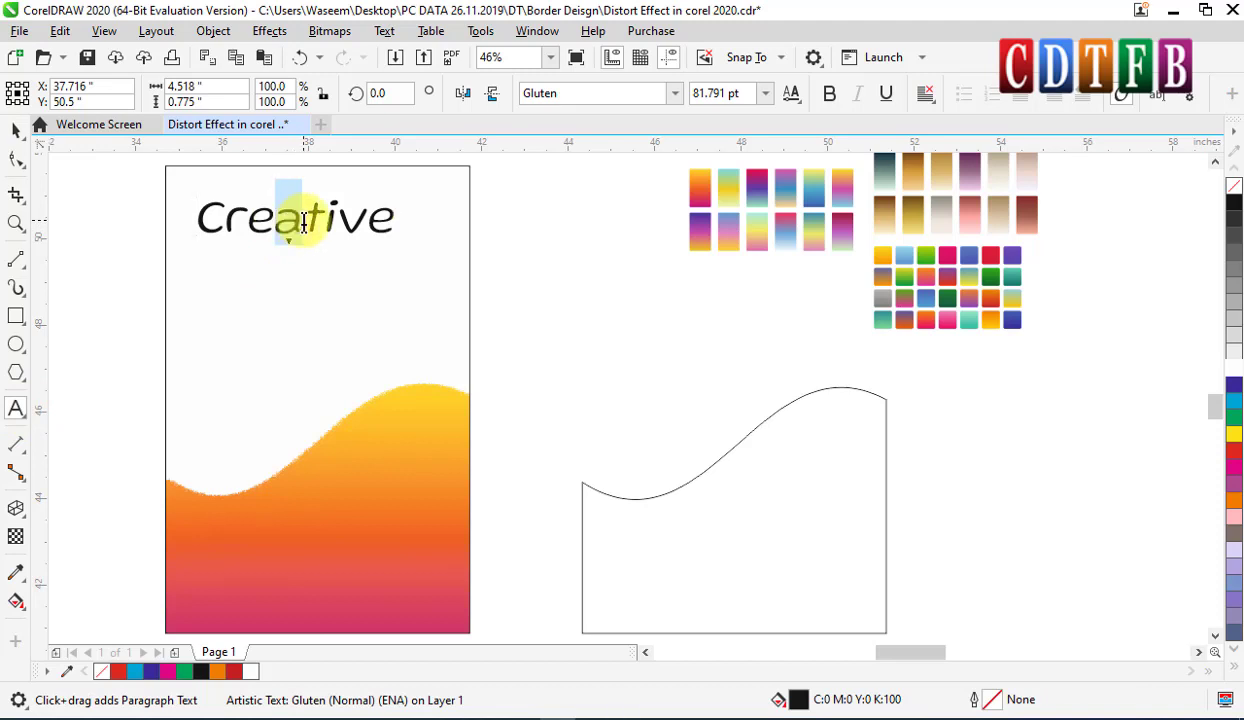
{"action": "left_click", "coordinate": [791, 94]}
{"action": "left_click_drag", "start_coordinate": [895, 178], "coordinate": [985, 195]}
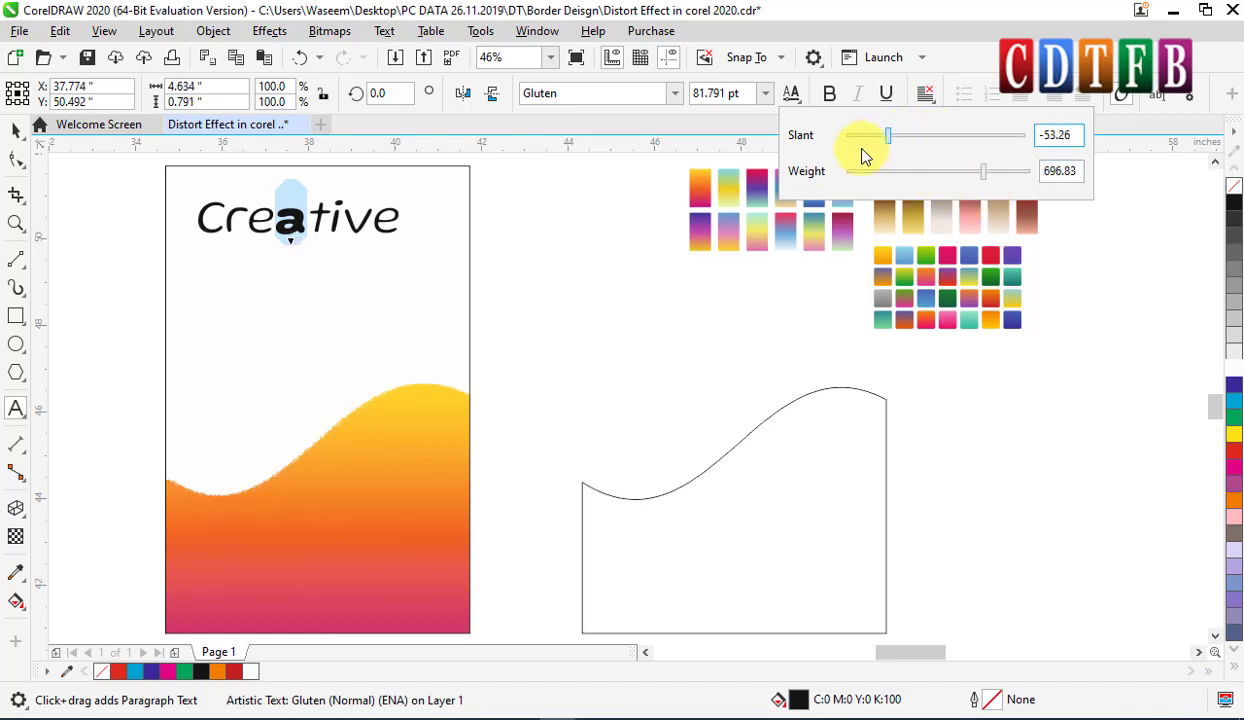
{"action": "left_click", "coordinate": [882, 136]}
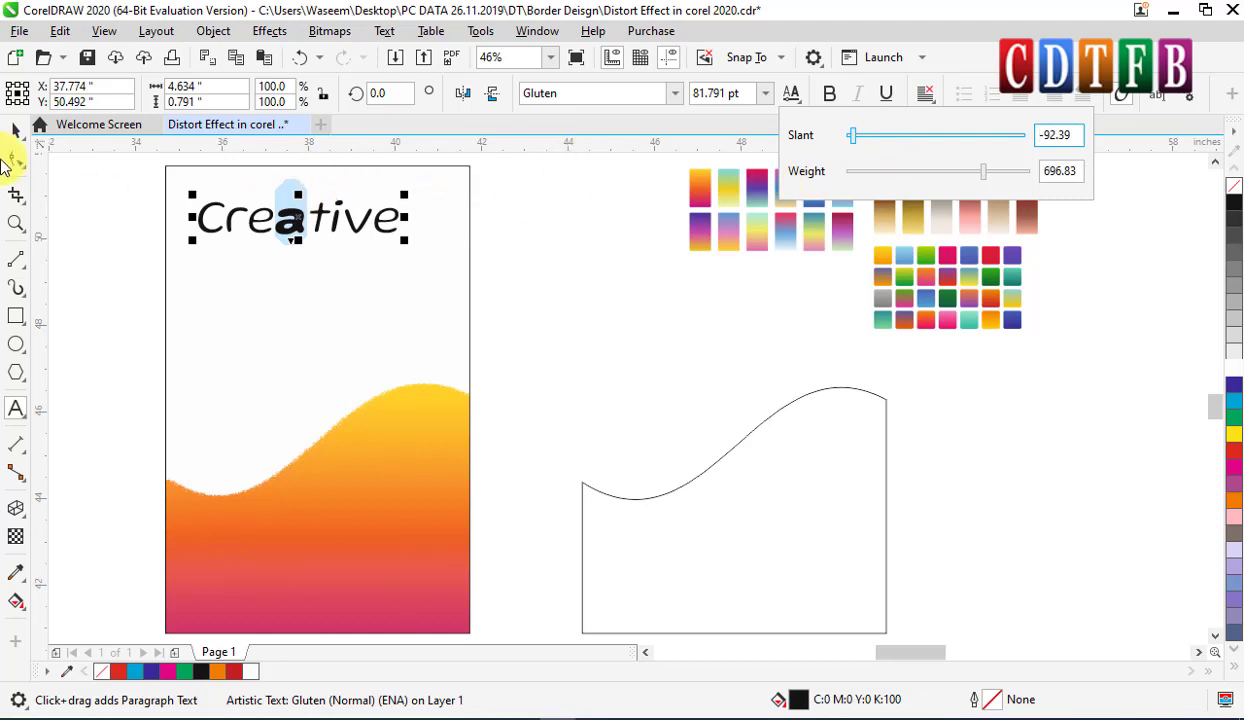
{"action": "left_click", "coordinate": [20, 132]}
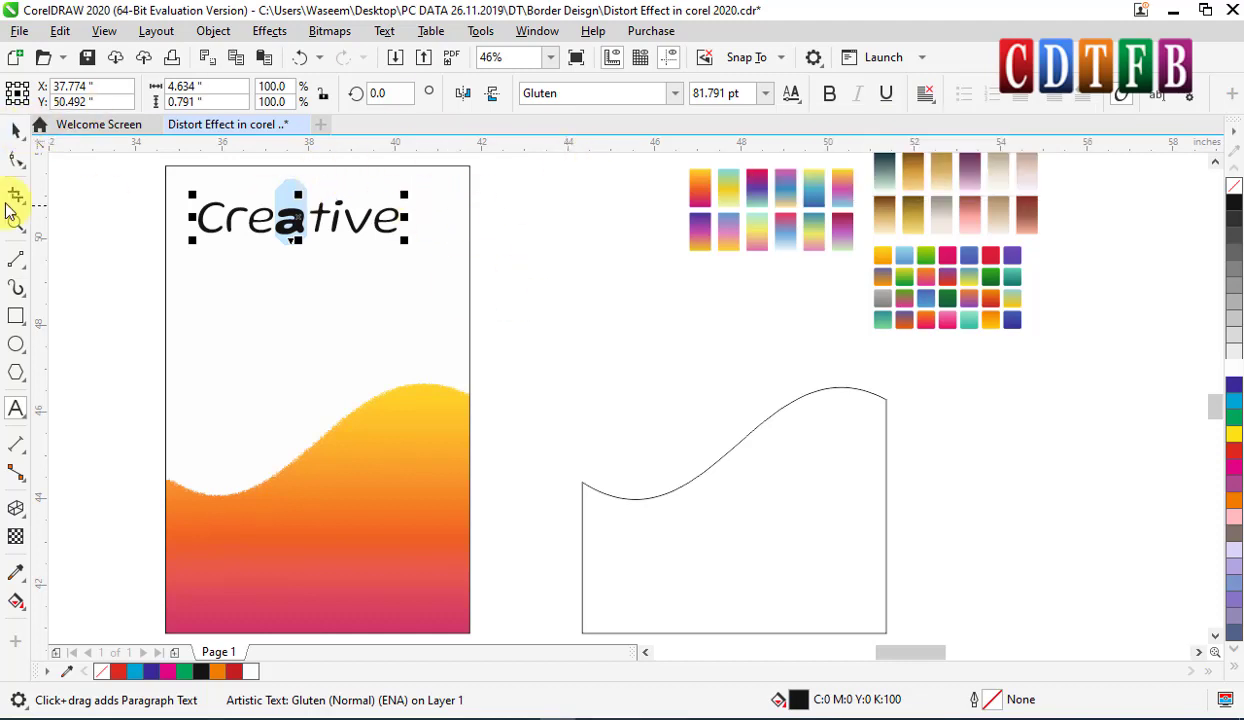
Break the "Creative" artistic text apart into individual letters.
{"action": "scroll", "coordinate": [236, 208], "scroll_direction": "up", "scroll_amount": 4}
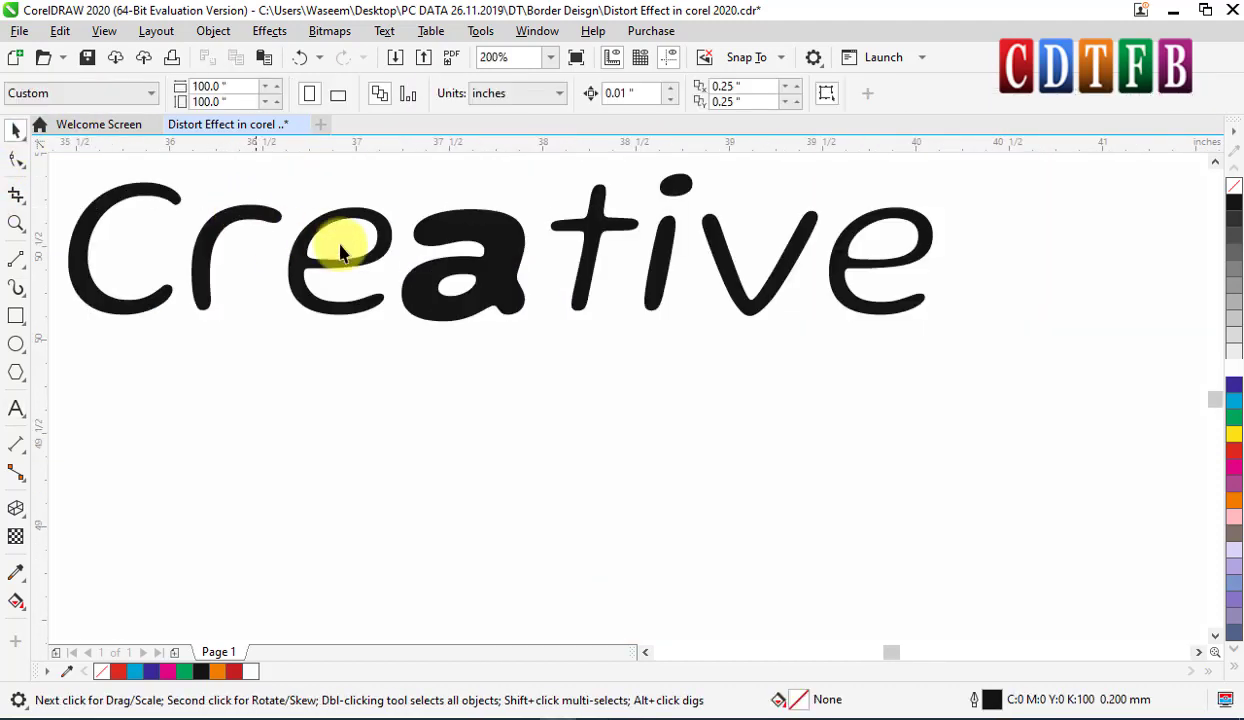
{"action": "scroll", "coordinate": [484, 265], "scroll_direction": "down", "scroll_amount": 2}
{"action": "left_click", "coordinate": [493, 240]}
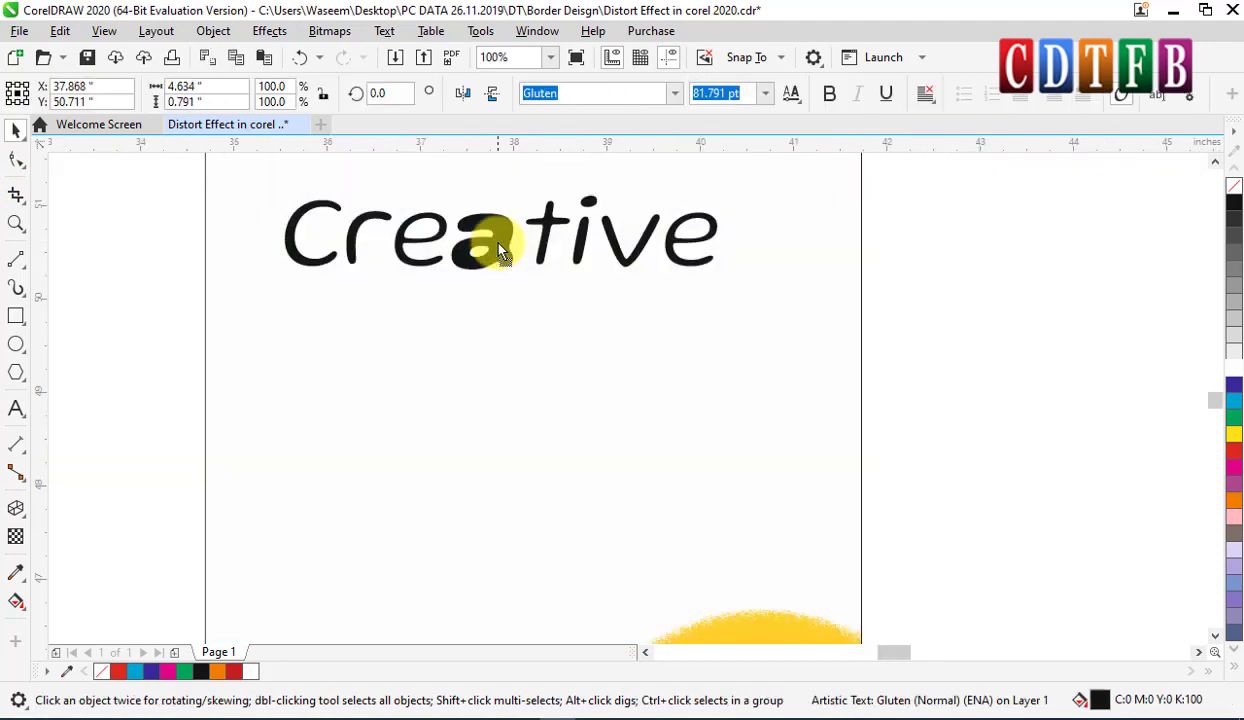
{"action": "scroll", "coordinate": [500, 244], "scroll_direction": "up", "scroll_amount": 1}
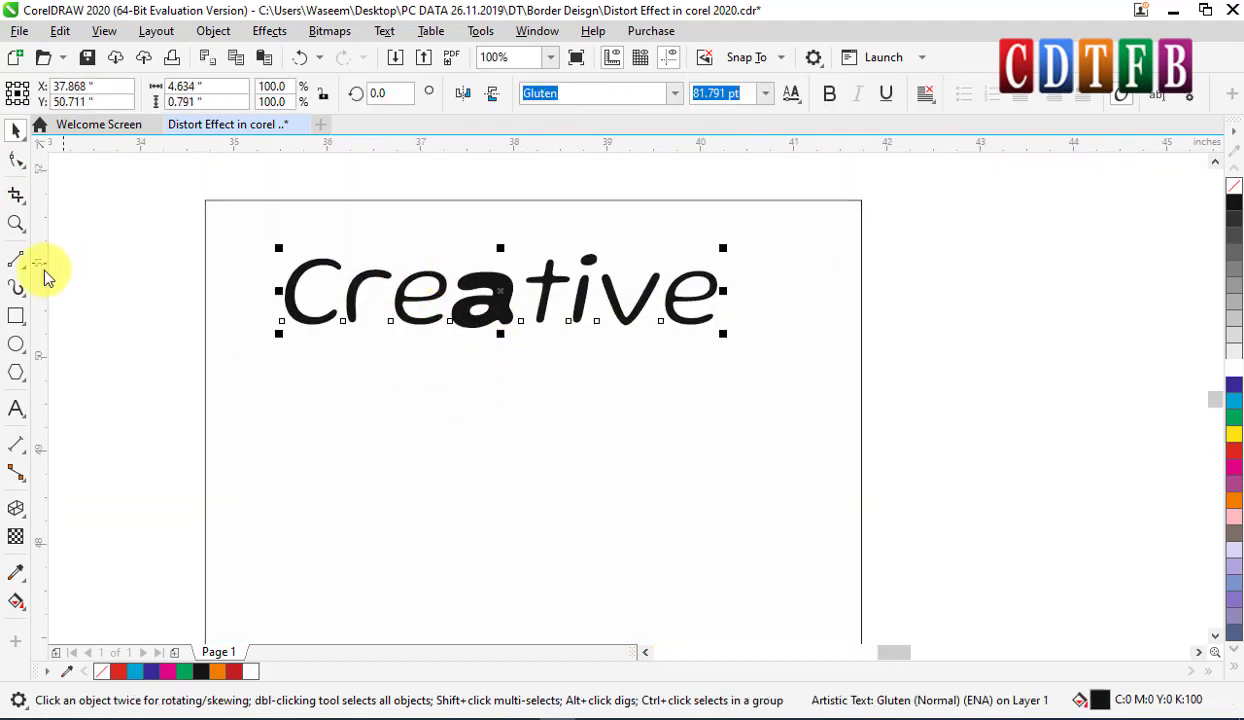
{"action": "right_click", "coordinate": [507, 300]}
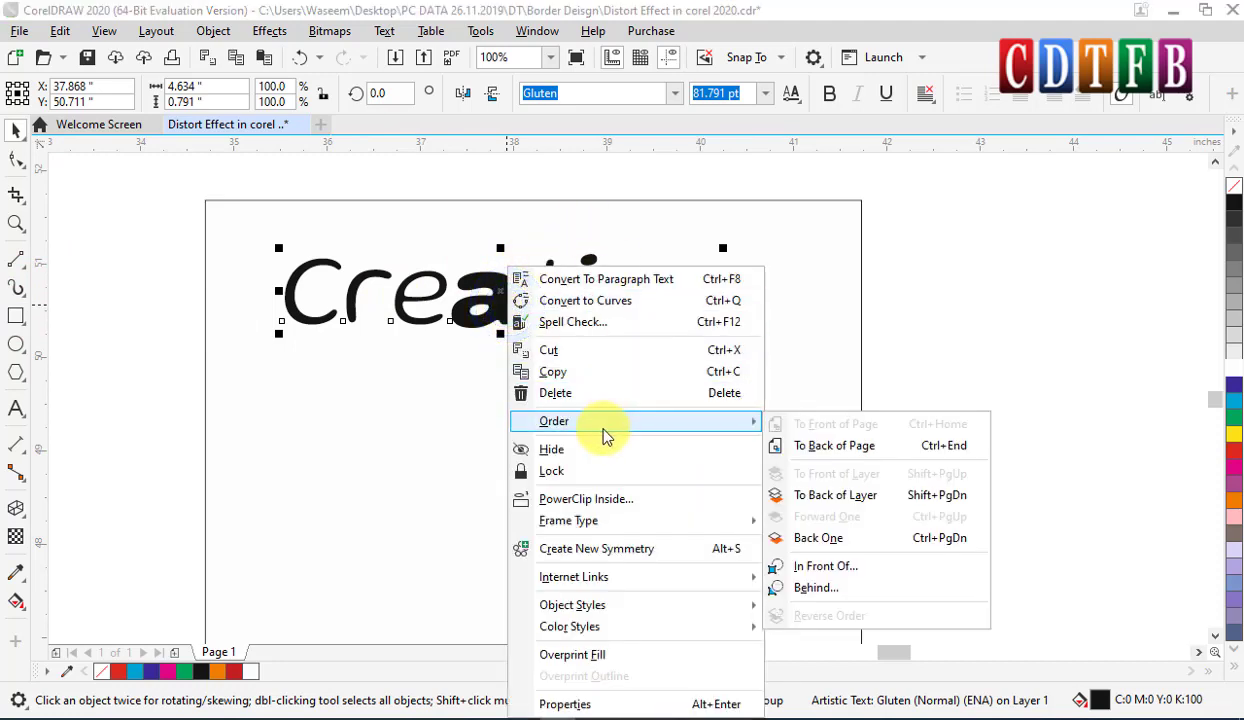
{"action": "left_click", "coordinate": [478, 278]}
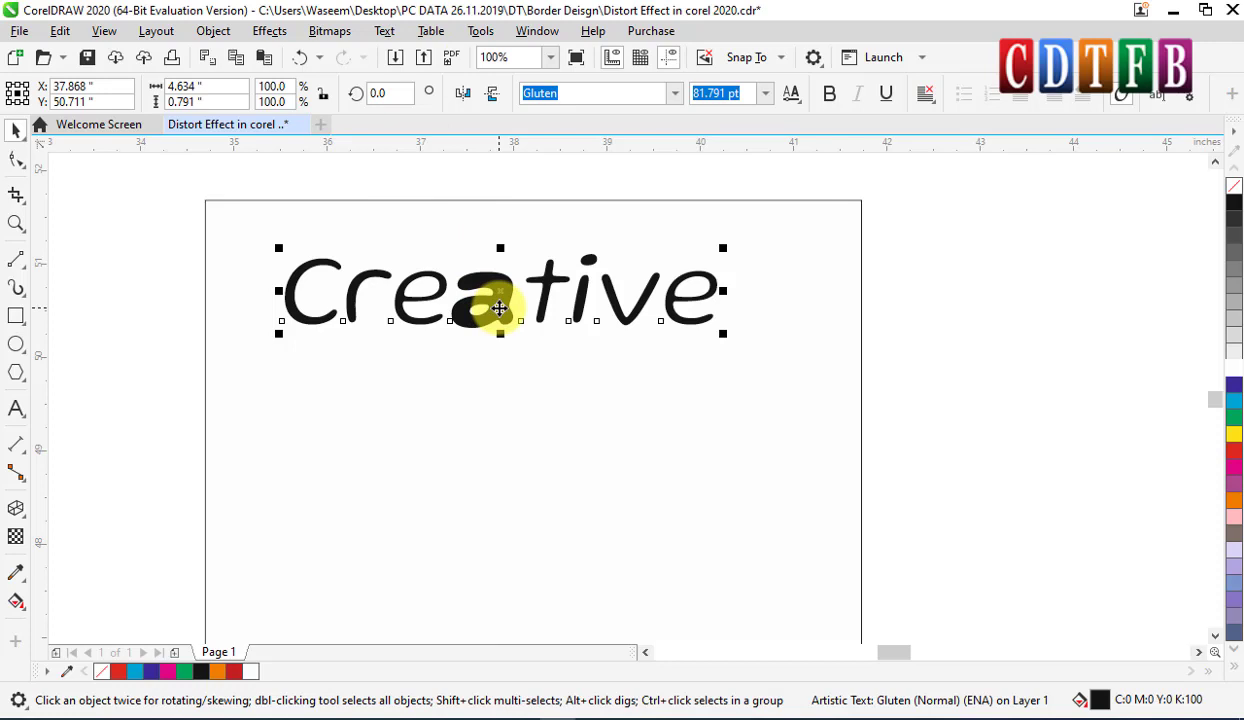
{"action": "left_click", "coordinate": [213, 31]}
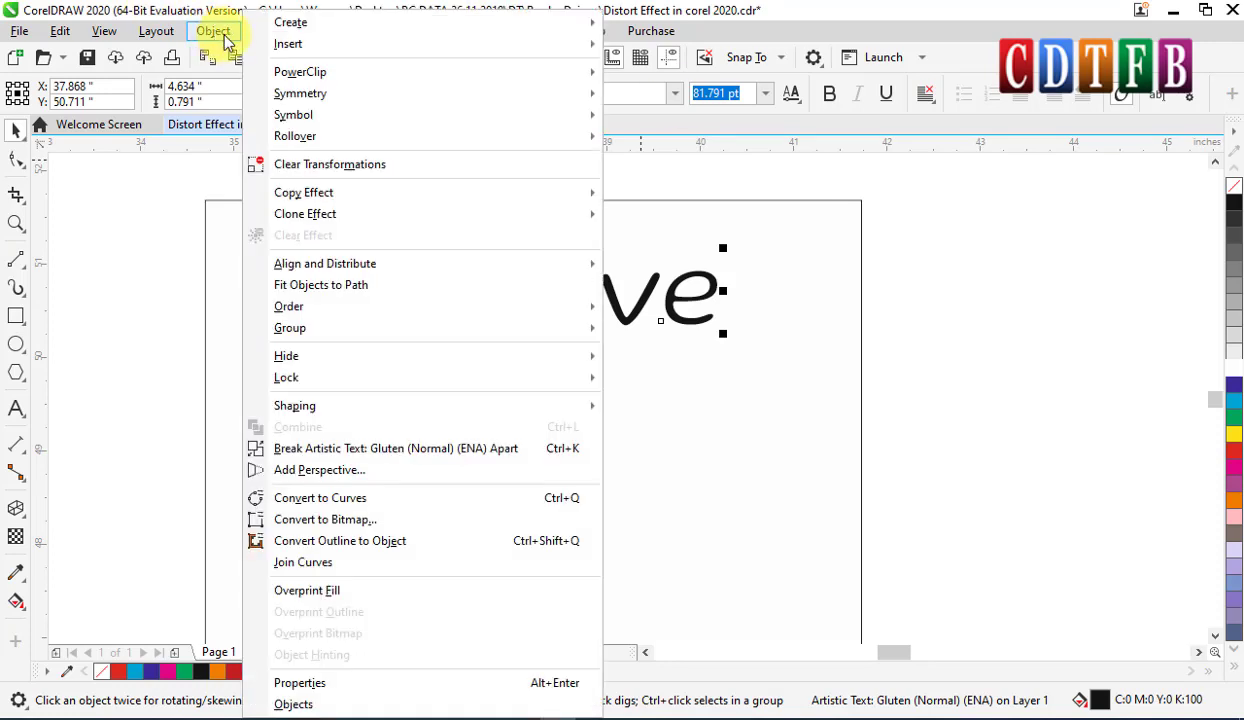
{"action": "left_click", "coordinate": [370, 455]}
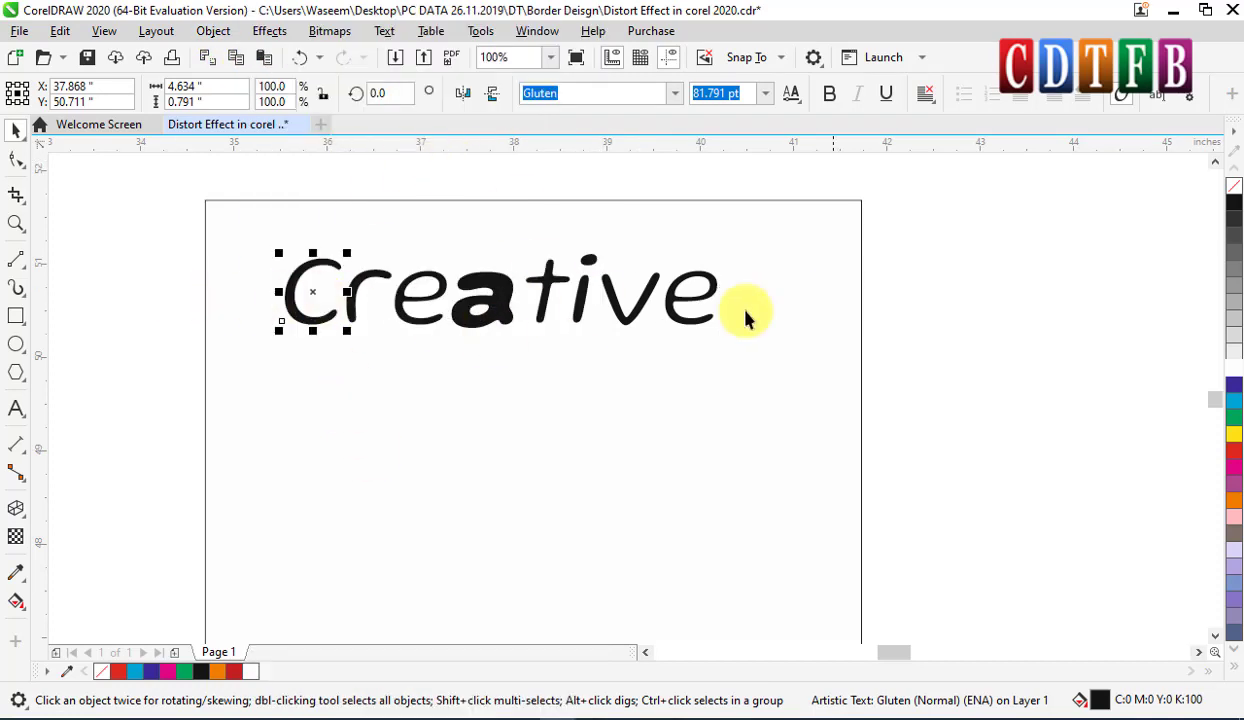
Apply the Scatter effect to the bold letter "a" with horizontal and vertical values of 7.
{"action": "left_click", "coordinate": [500, 297]}
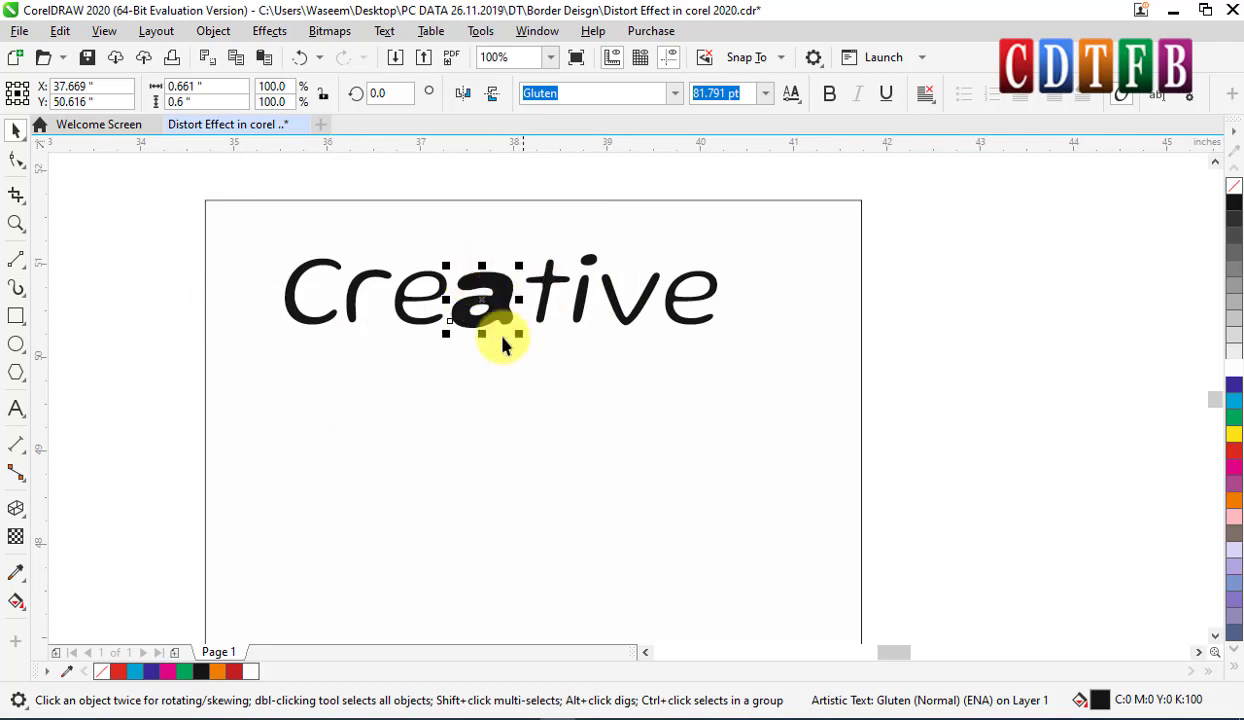
{"action": "left_click", "coordinate": [268, 31]}
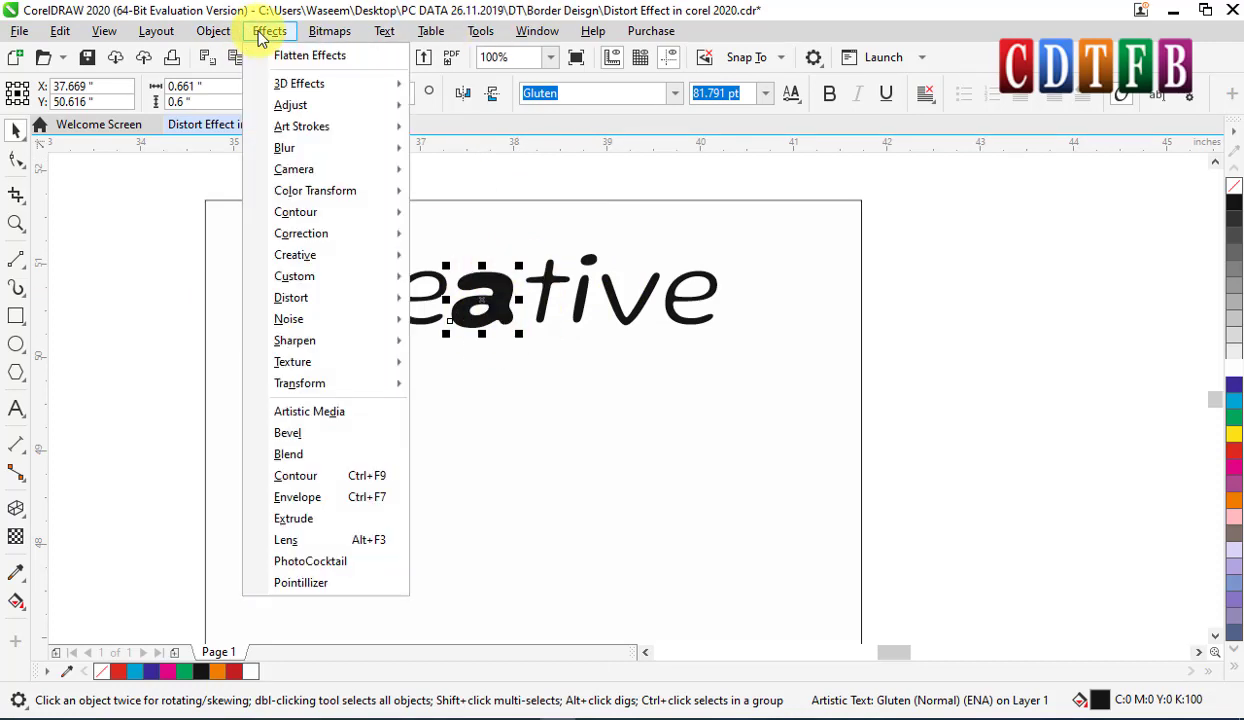
{"action": "mouse_move", "coordinate": [358, 259]}
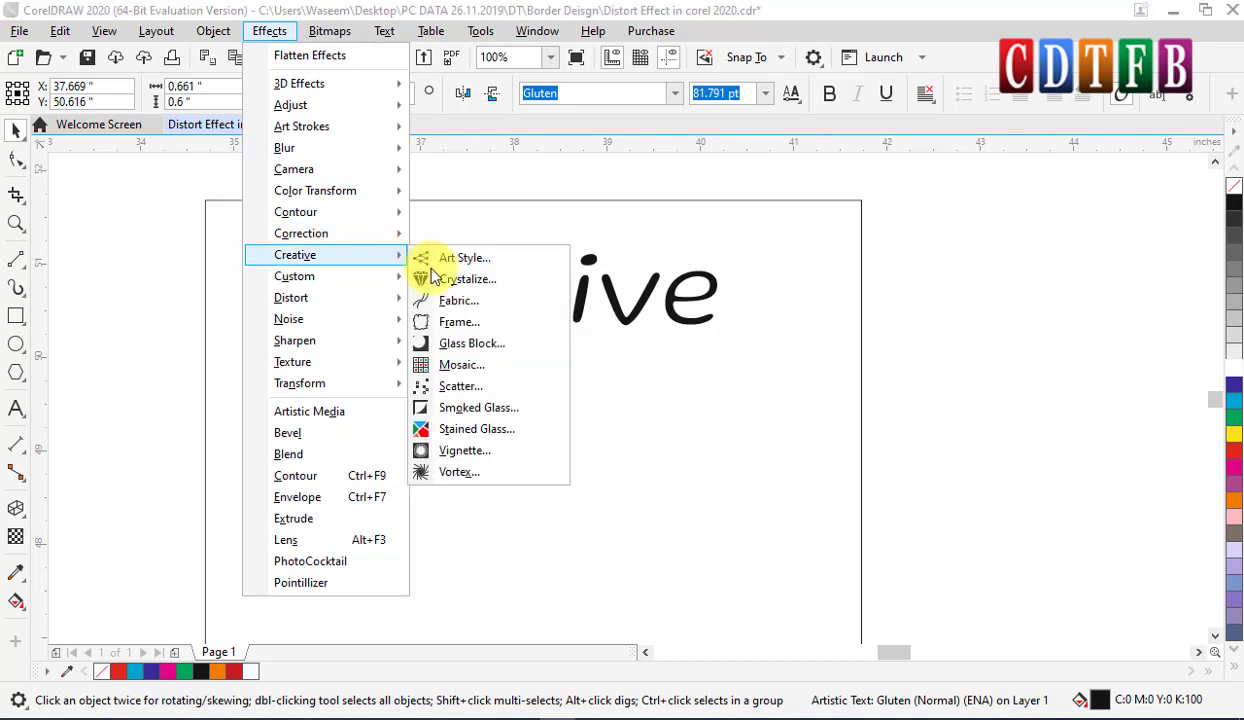
{"action": "left_click", "coordinate": [460, 386]}
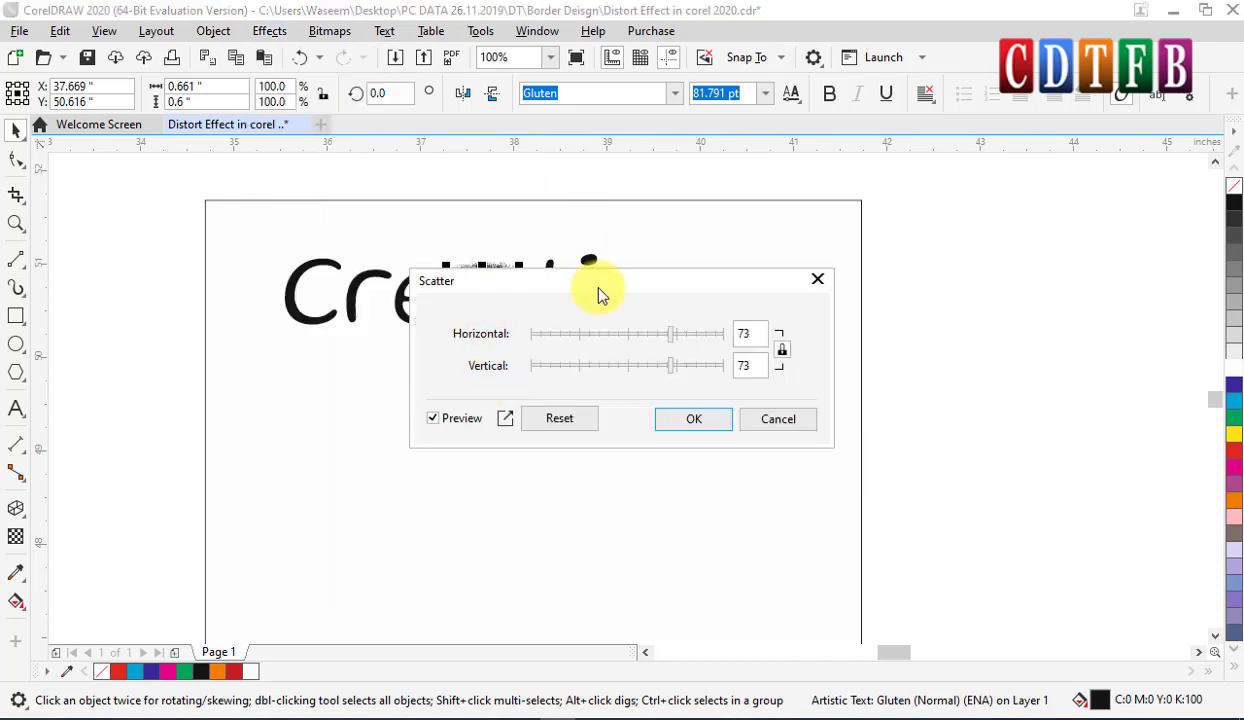
{"action": "left_click_drag", "start_coordinate": [585, 280], "coordinate": [776, 136]}
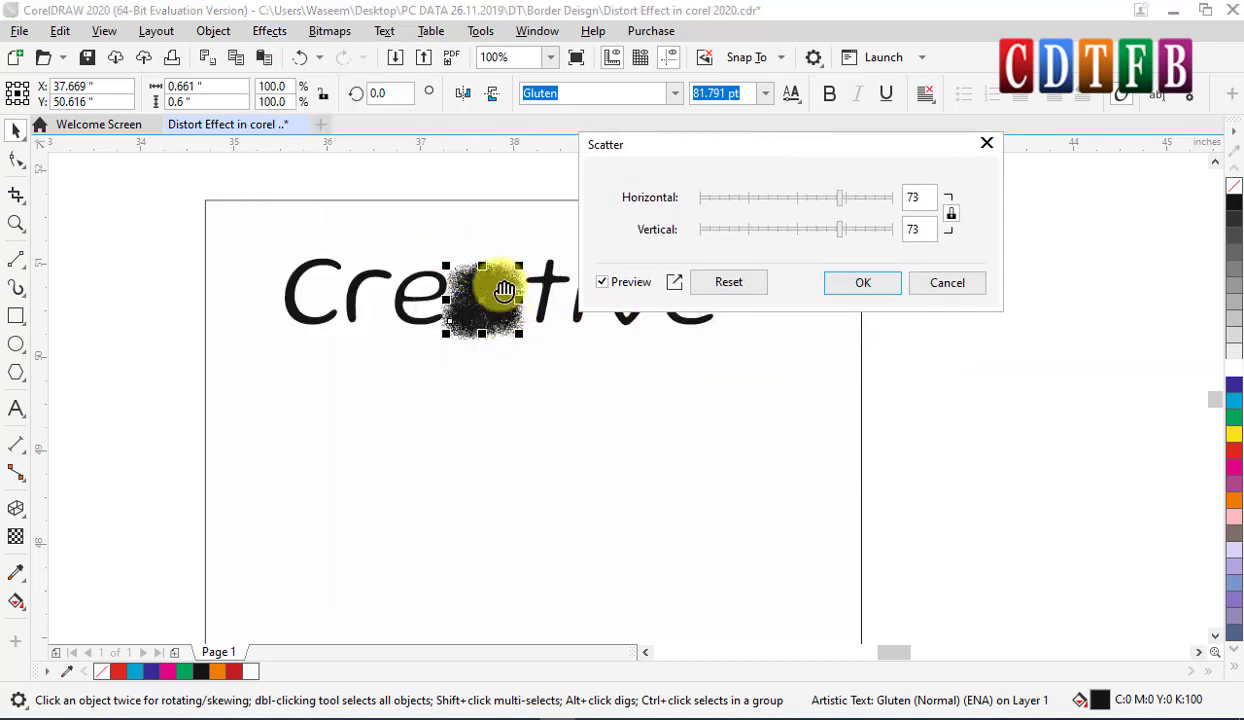
{"action": "left_click_drag", "start_coordinate": [841, 200], "coordinate": [724, 205]}
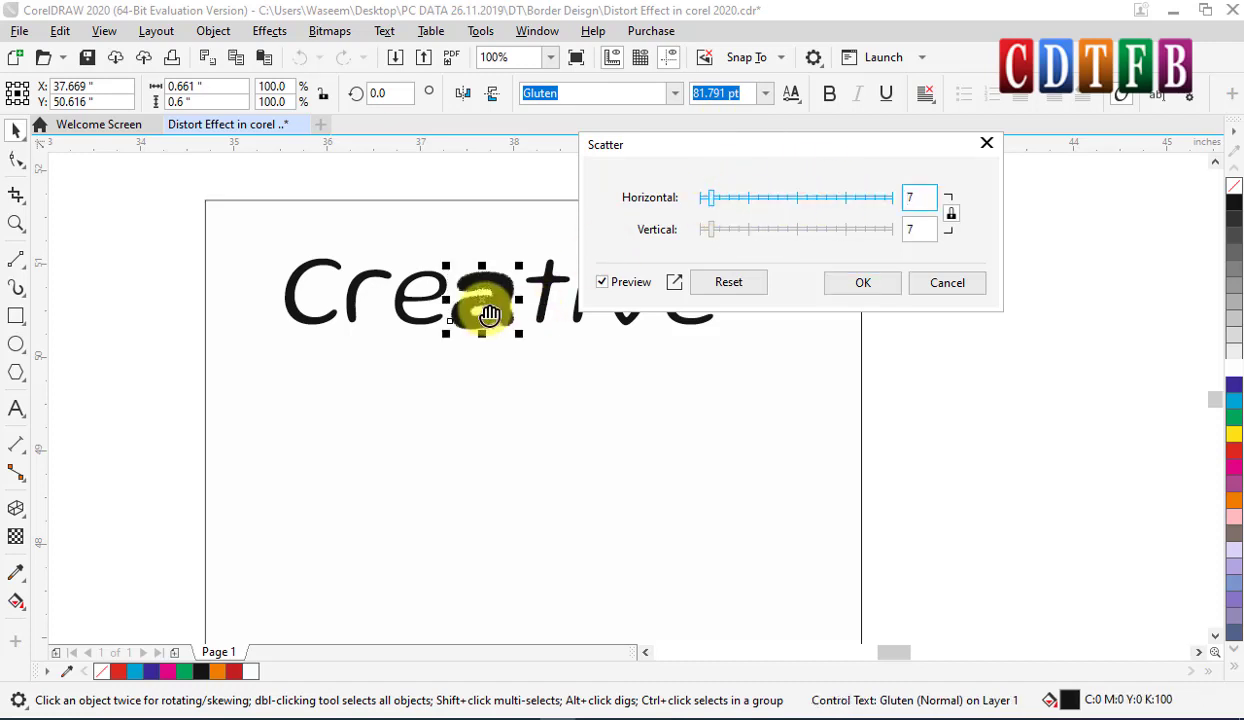
{"action": "scroll", "coordinate": [486, 305], "scroll_direction": "up", "scroll_amount": 1}
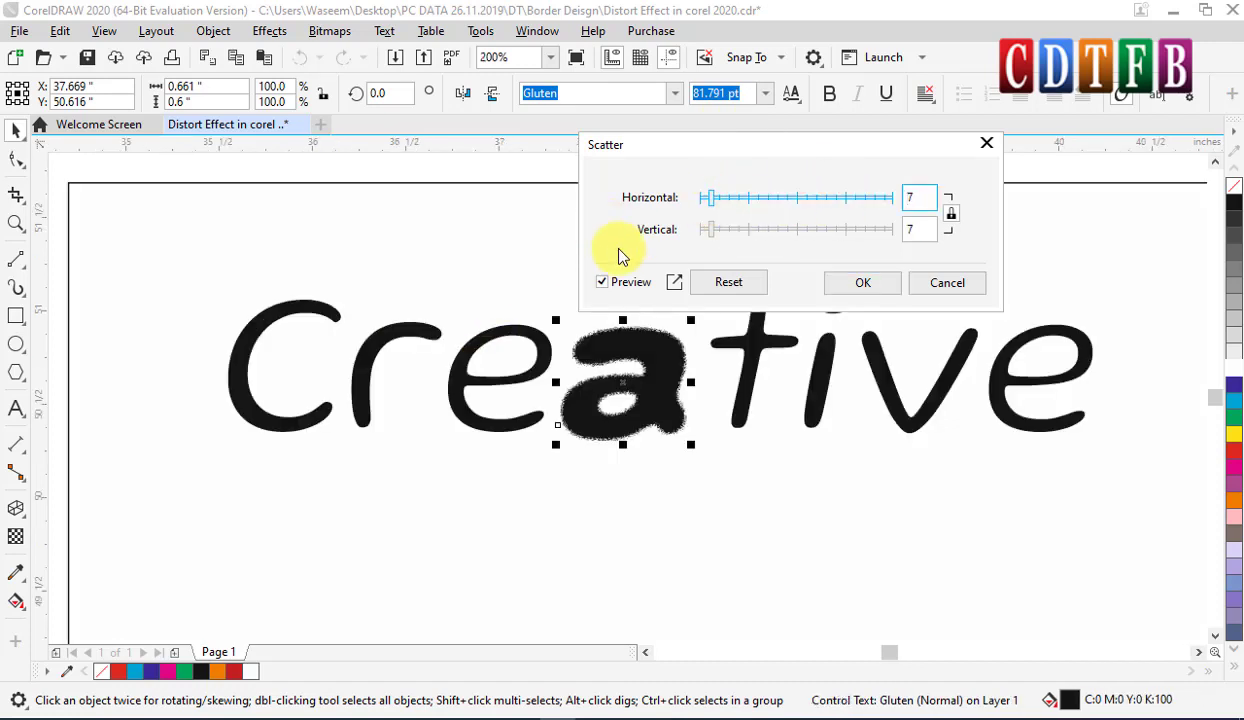
{"action": "left_click", "coordinate": [712, 205]}
{"action": "scroll", "coordinate": [646, 369], "scroll_direction": "up", "scroll_amount": 1}
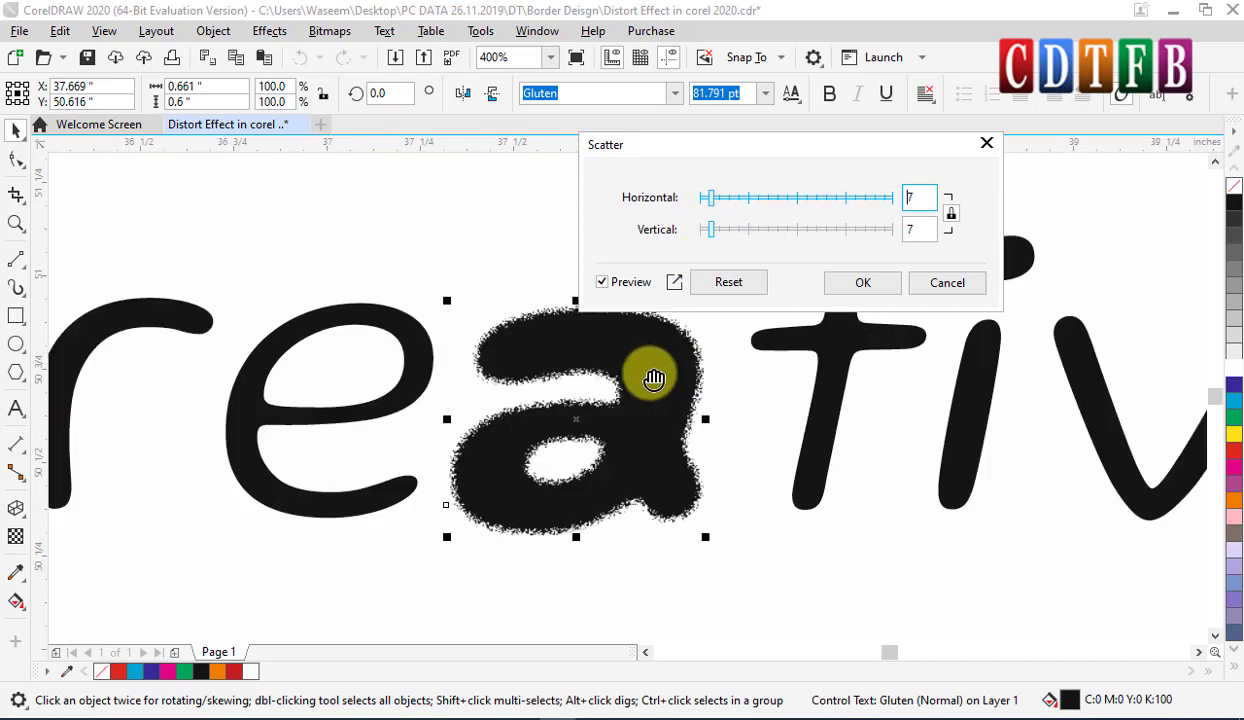
{"action": "left_click", "coordinate": [860, 282]}
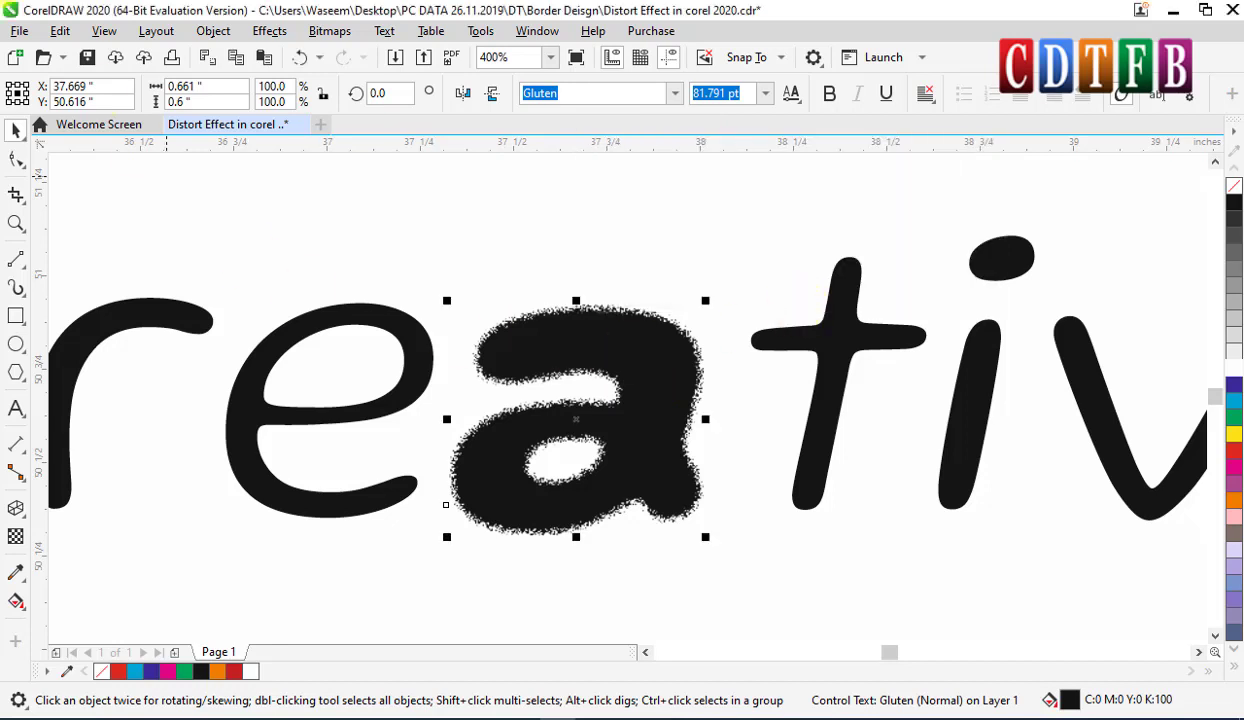
Give the bold letter "a" a white fill and black outline, and apply Scatter to it with horizontal and vertical values of 4.
{"action": "left_click", "coordinate": [1233, 376]}
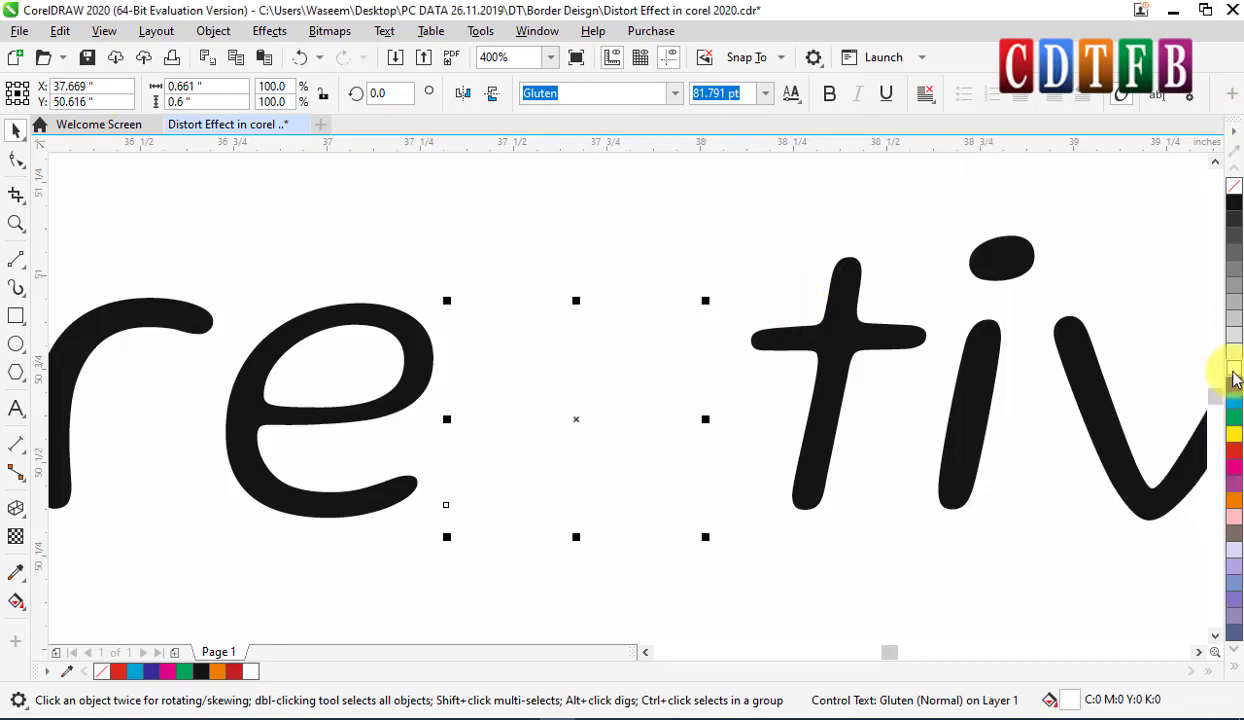
{"action": "right_click", "coordinate": [1231, 205]}
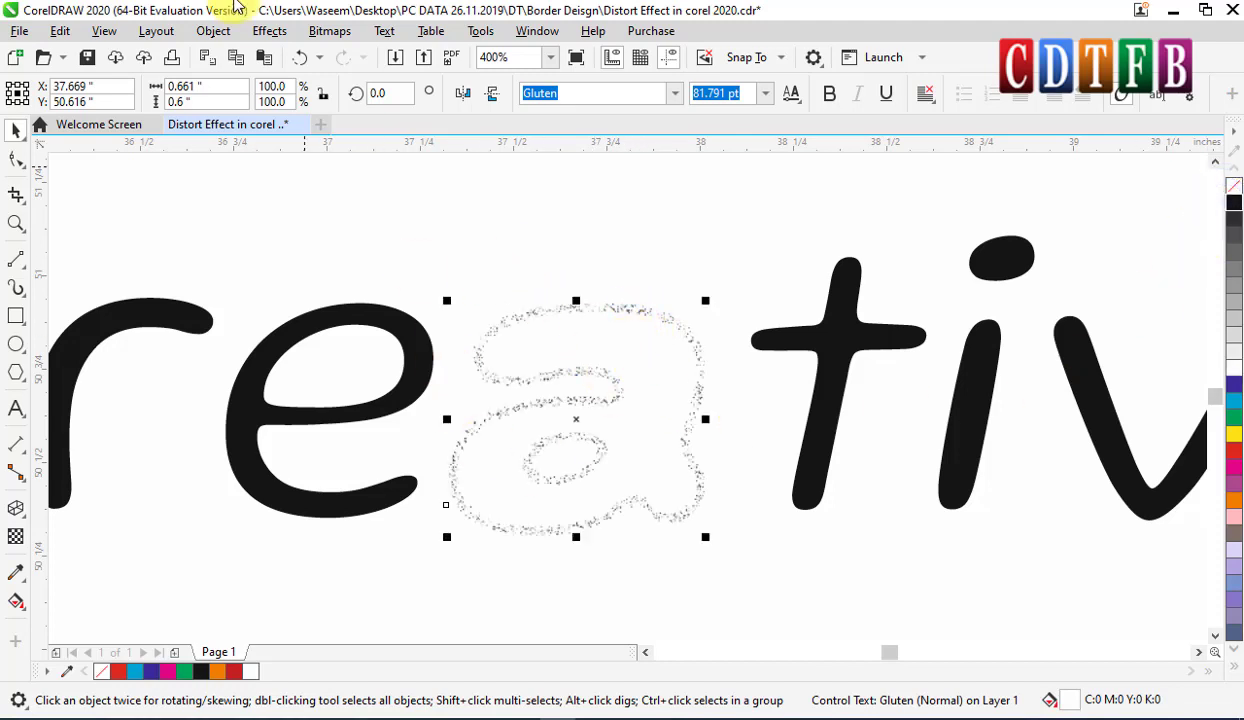
{"action": "left_click", "coordinate": [266, 31]}
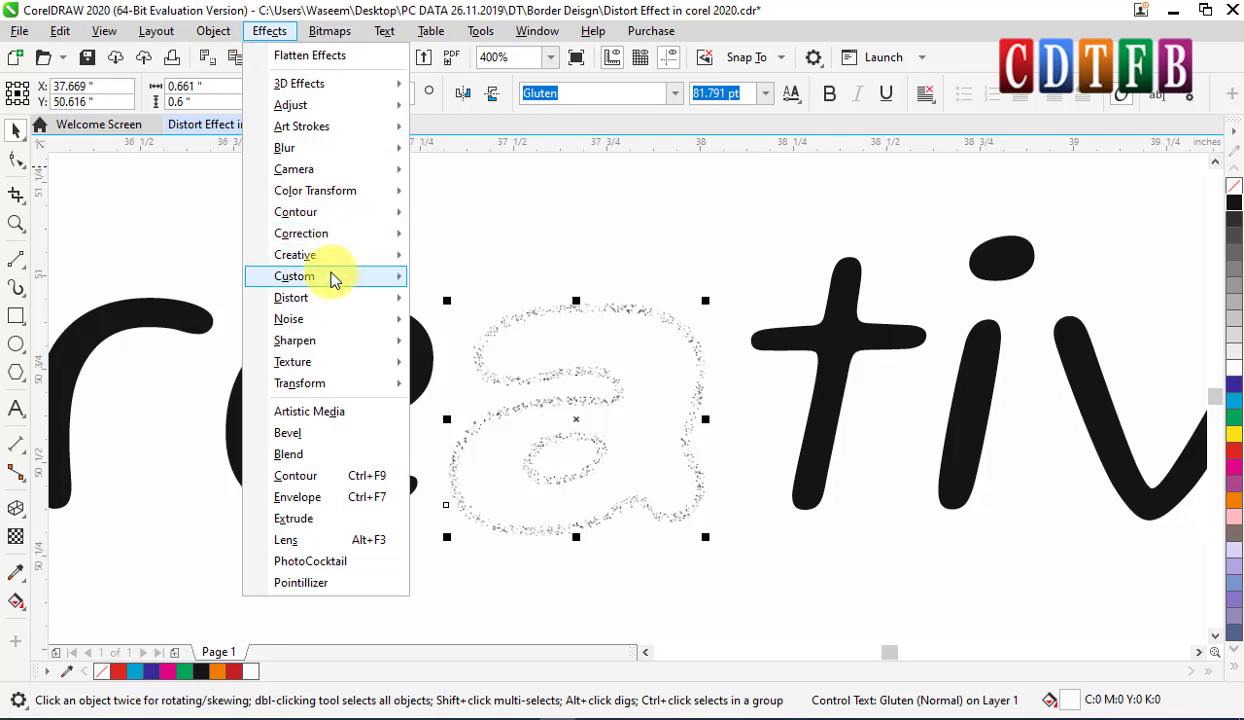
{"action": "mouse_move", "coordinate": [397, 255]}
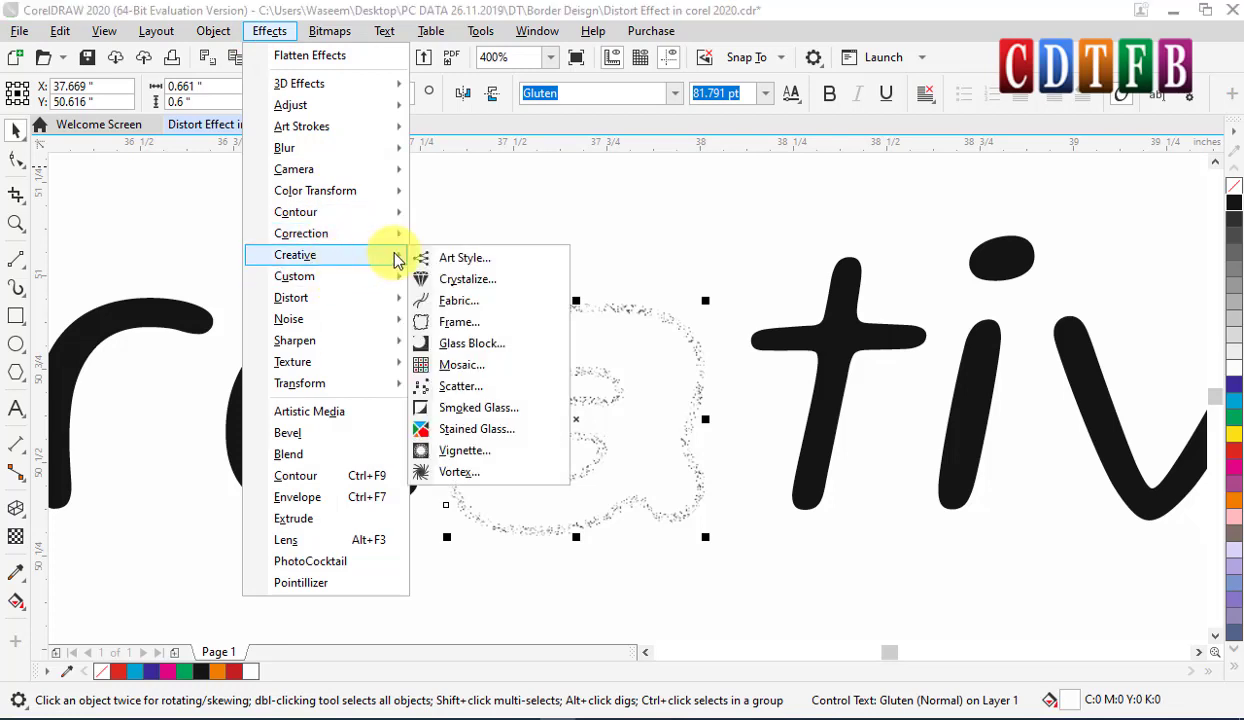
{"action": "left_click", "coordinate": [497, 390]}
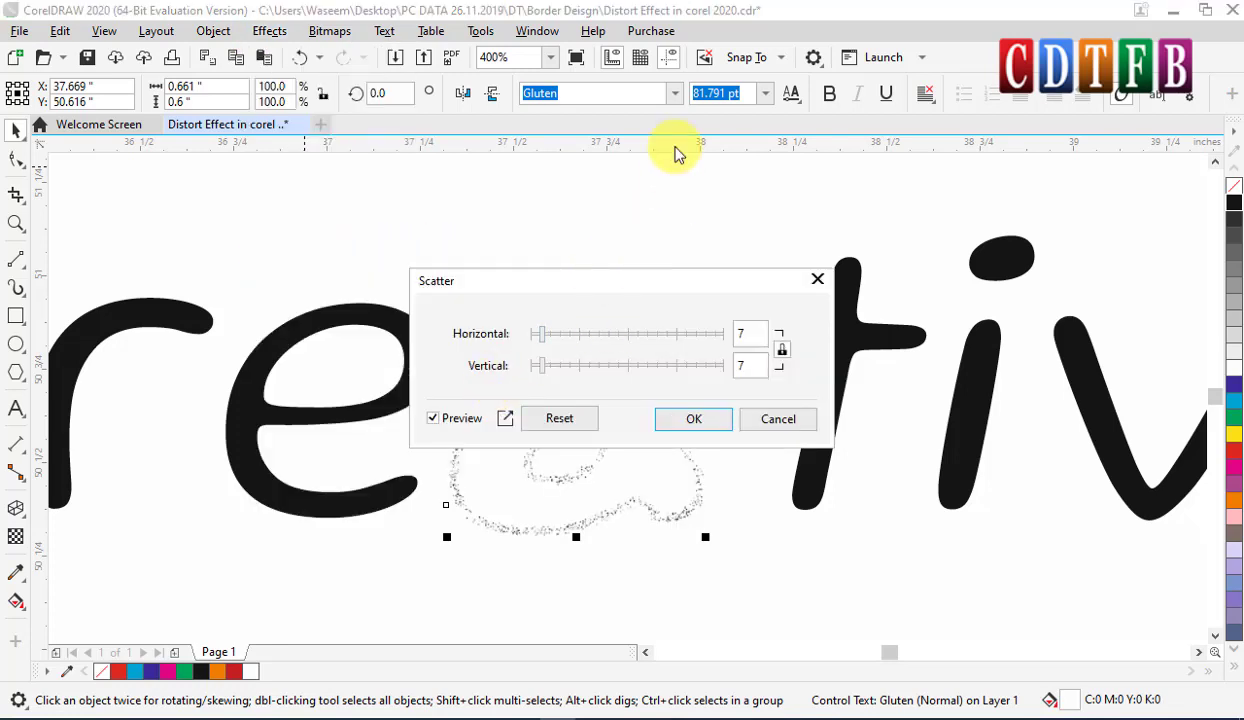
{"action": "left_click_drag", "start_coordinate": [628, 288], "coordinate": [566, 205]}
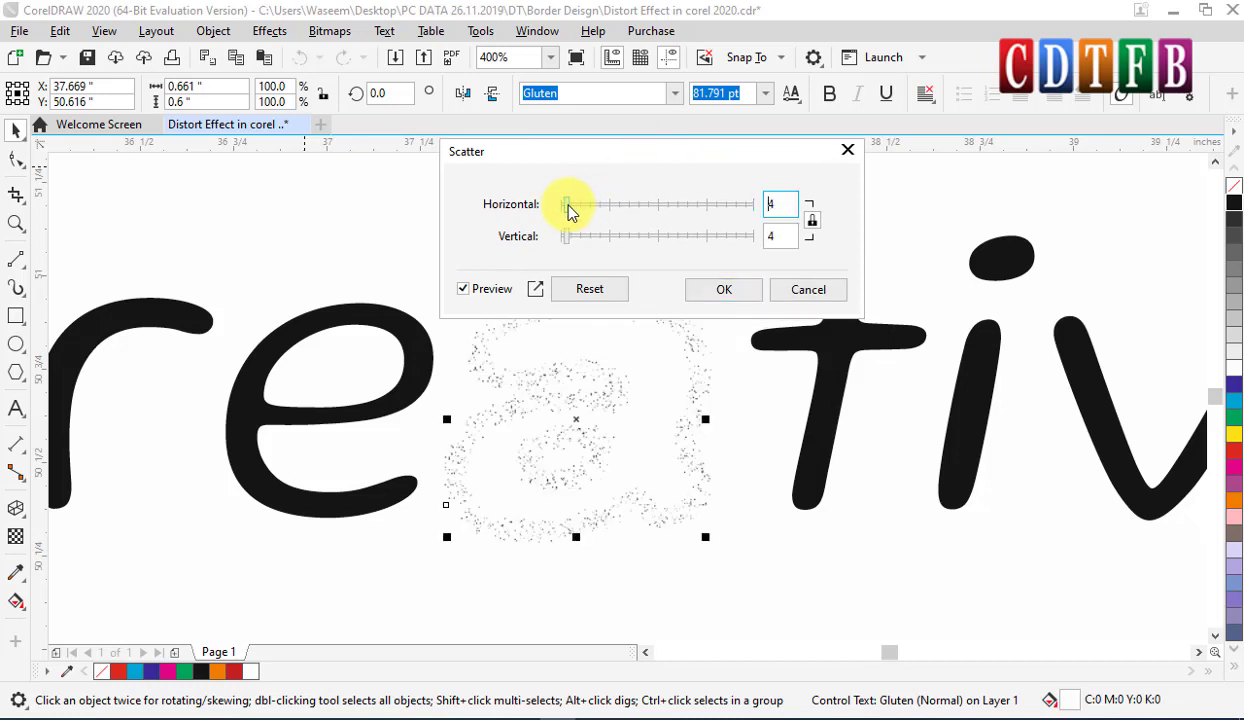
{"action": "left_click", "coordinate": [724, 289]}
Shift the letter "a" slightly upward and to the right, and give it a red outline and red fill.
{"action": "scroll", "coordinate": [600, 340], "scroll_direction": "down", "scroll_amount": 2}
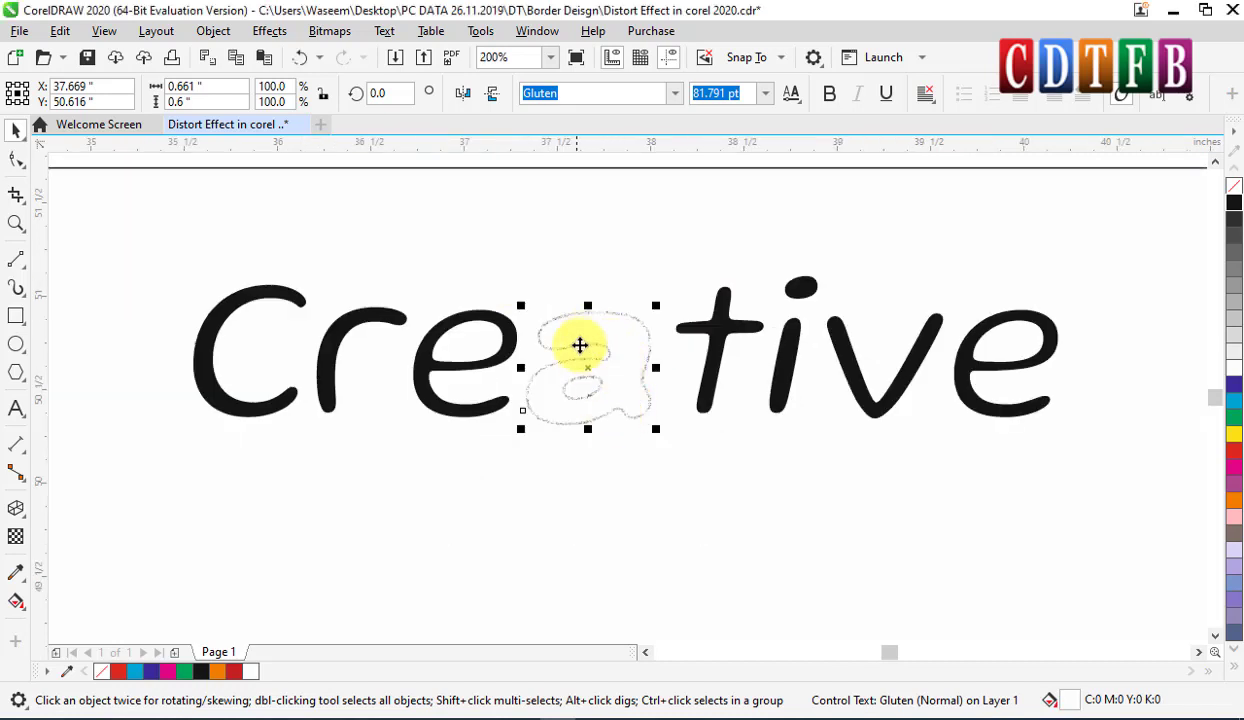
{"action": "left_click_drag", "start_coordinate": [598, 341], "coordinate": [603, 335]}
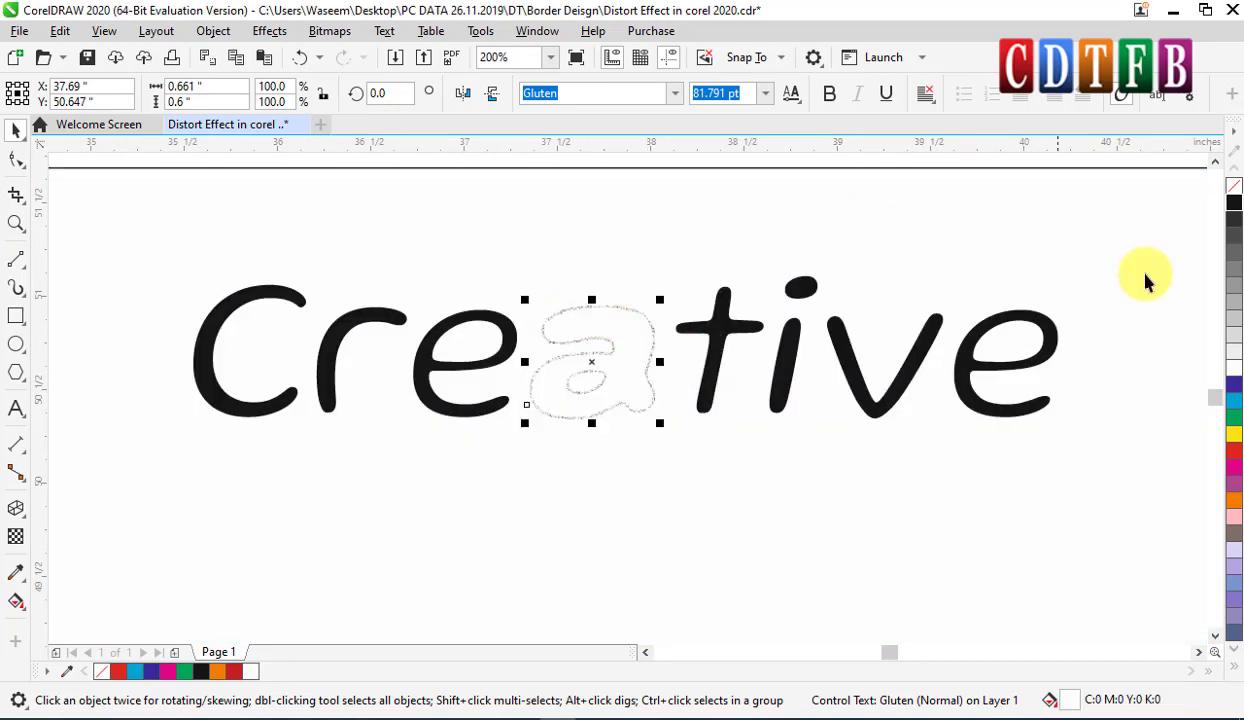
{"action": "right_click", "coordinate": [1233, 446]}
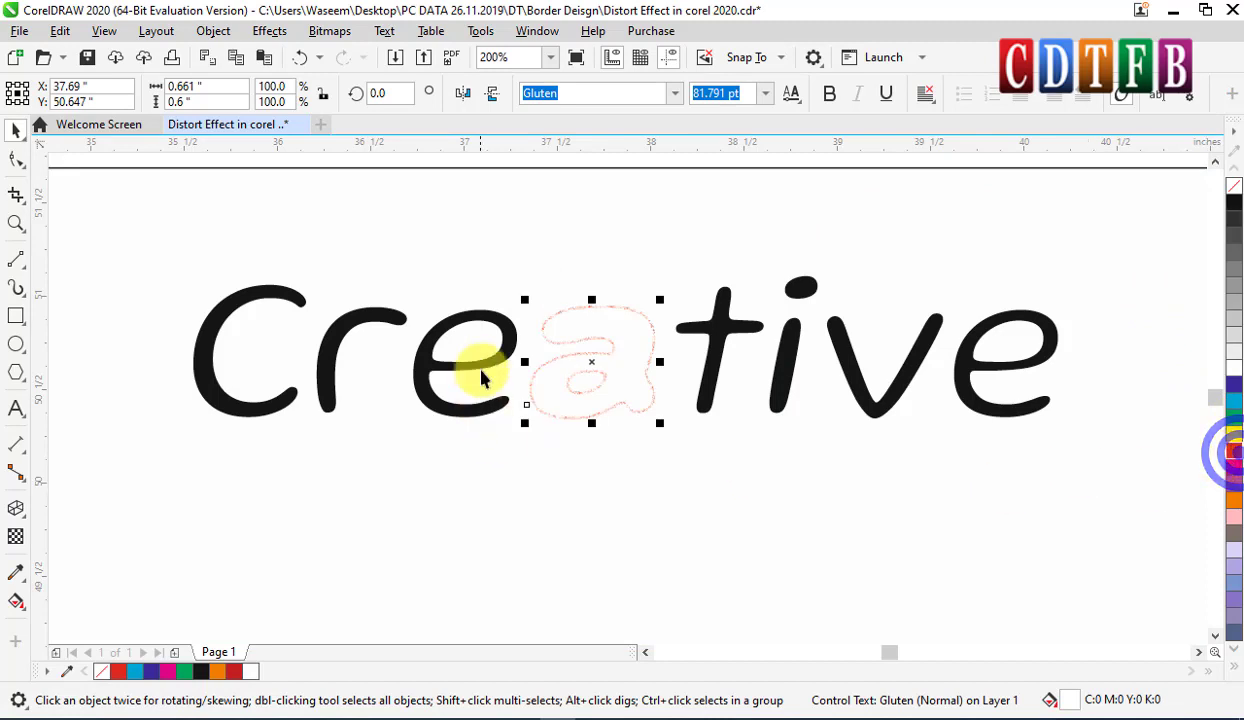
{"action": "left_click", "coordinate": [1233, 455]}
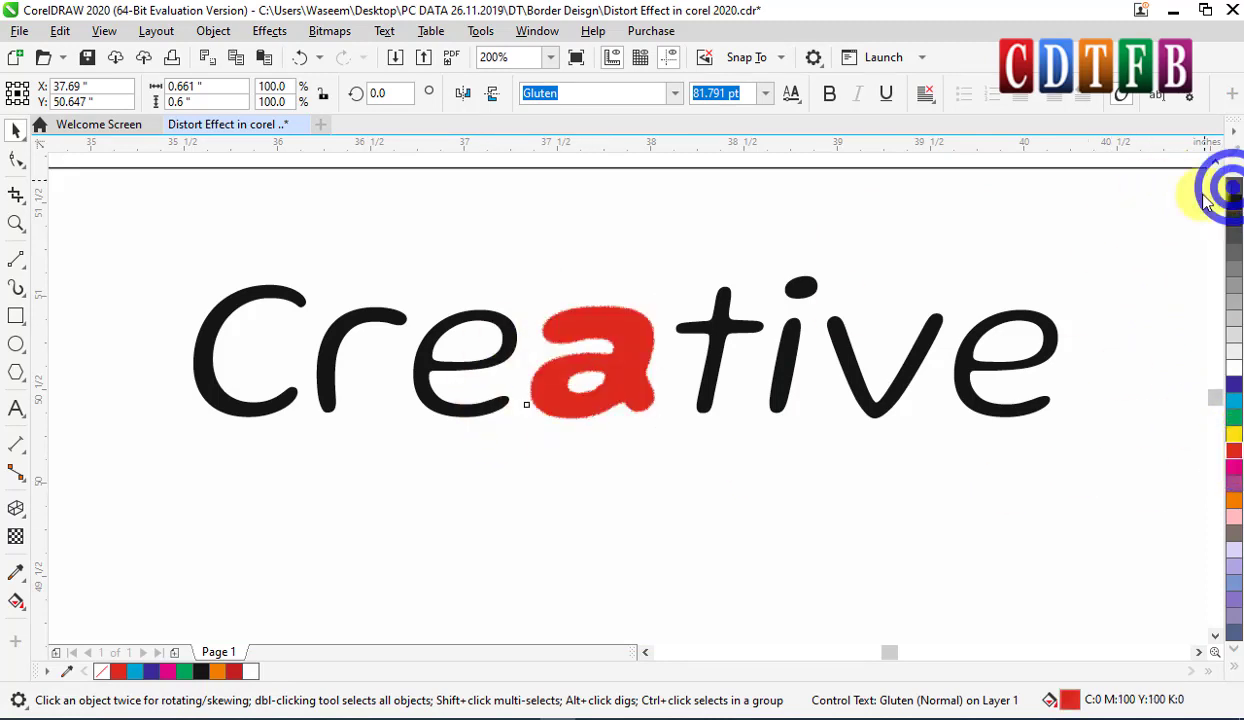
{"action": "scroll", "coordinate": [591, 353], "scroll_direction": "up", "scroll_amount": 2}
{"action": "scroll", "coordinate": [593, 357], "scroll_direction": "down", "scroll_amount": 1}
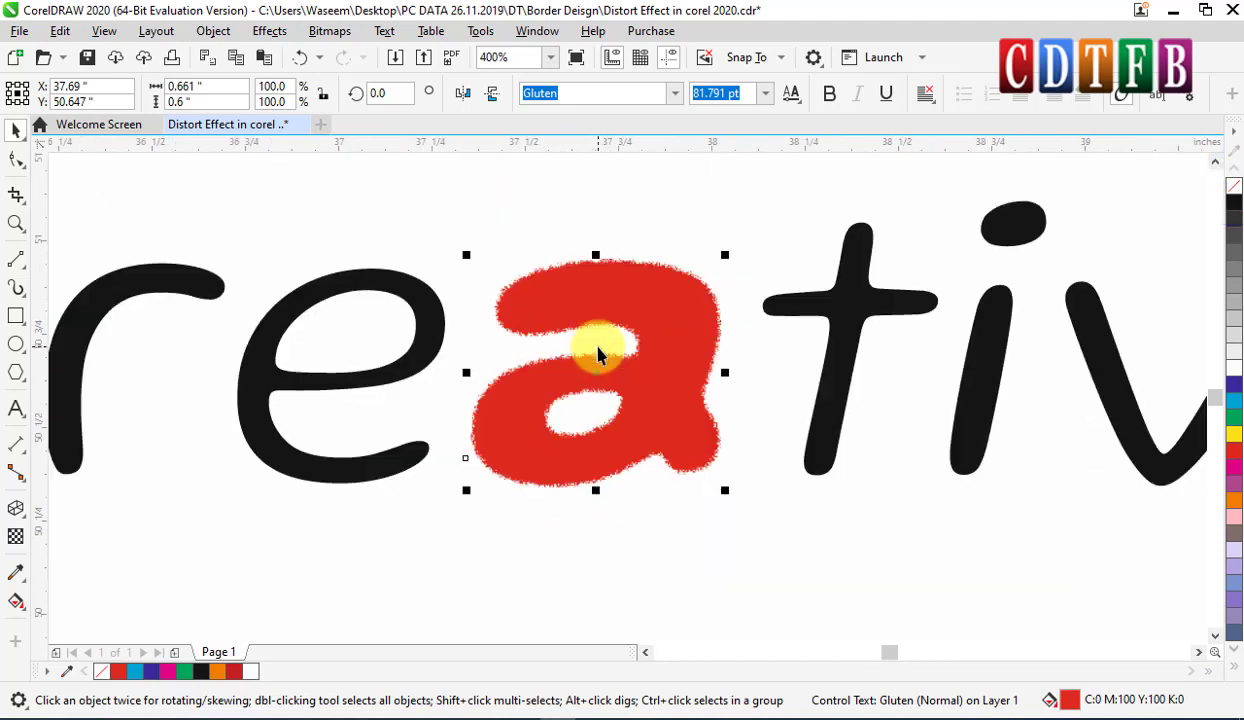
{"action": "scroll", "coordinate": [597, 354], "scroll_direction": "down", "scroll_amount": 1}
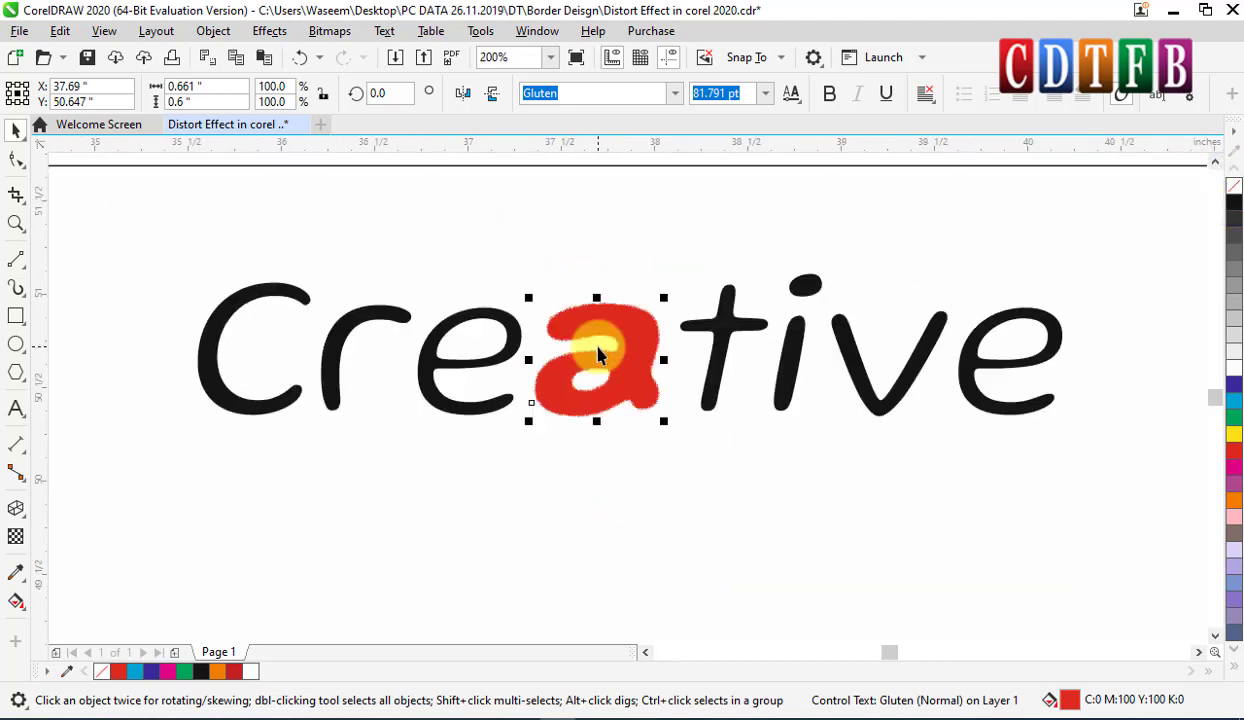
{"action": "scroll", "coordinate": [496, 330], "scroll_direction": "down", "scroll_amount": 1}
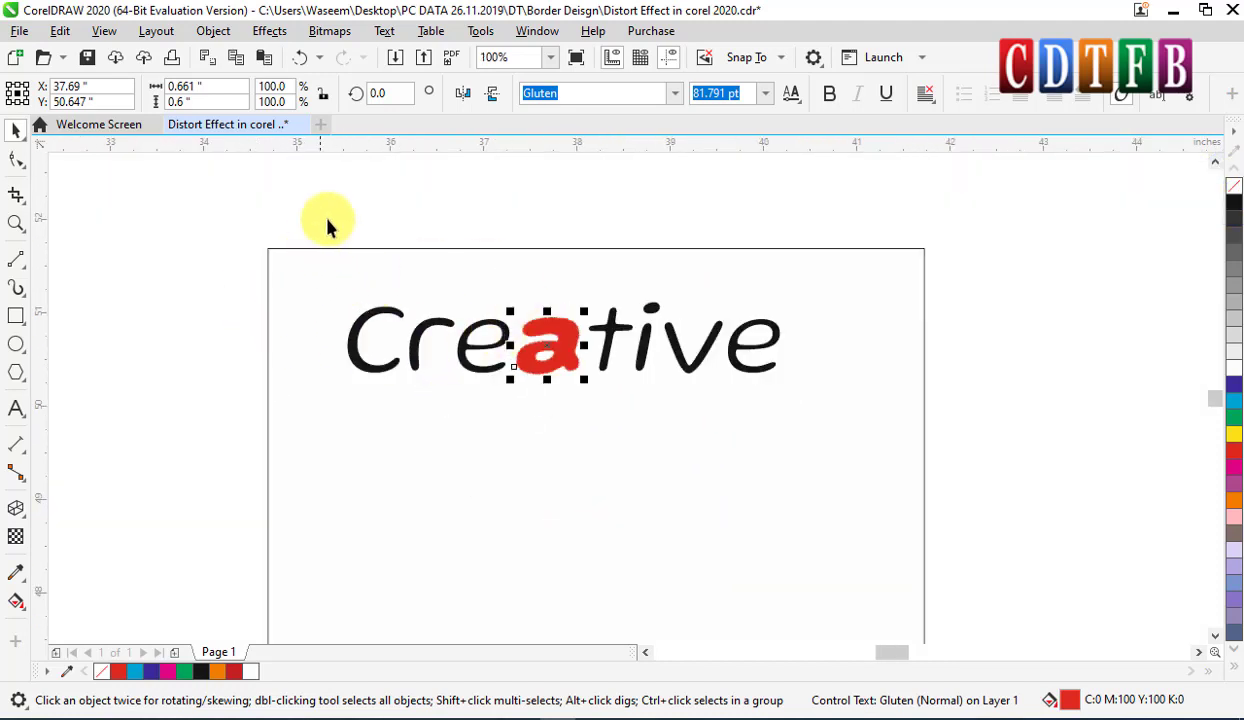
{"action": "left_click_drag", "start_coordinate": [328, 226], "coordinate": [861, 458]}
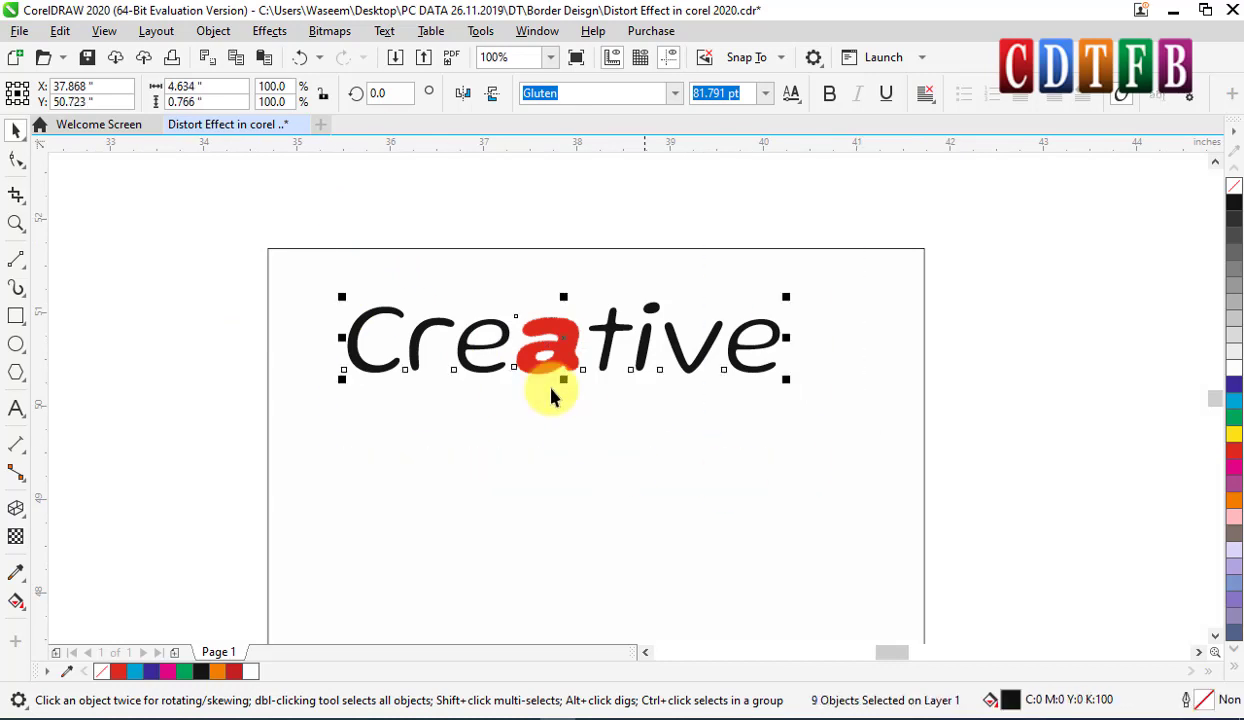
{"action": "right_click", "coordinate": [606, 344]}
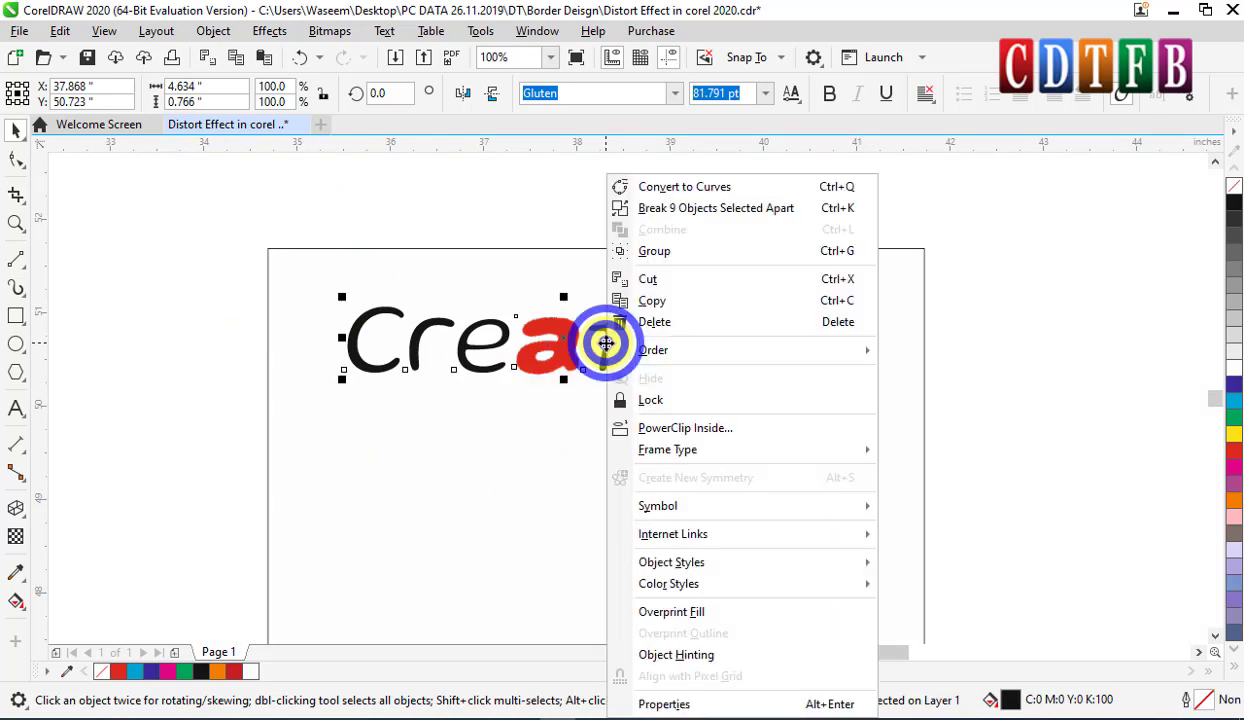
{"action": "left_click", "coordinate": [425, 233]}
{"action": "left_click", "coordinate": [655, 189]}
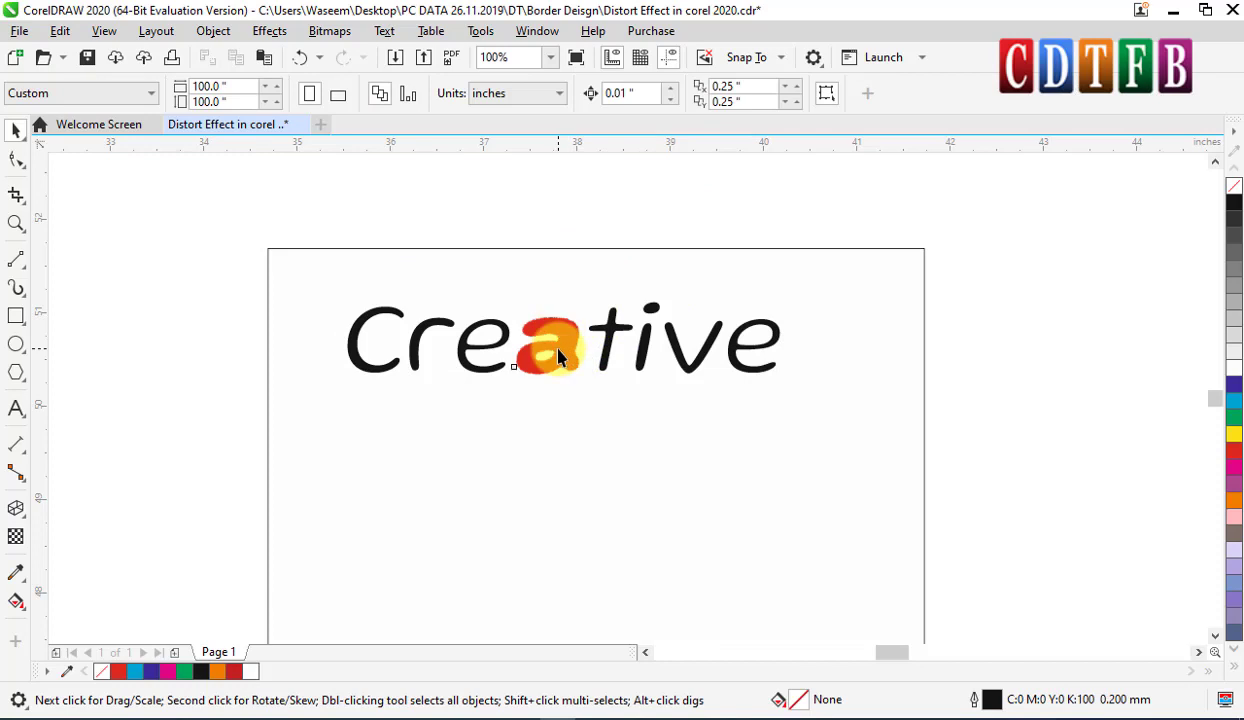
Try yellow, green, cyan and gray fills on the scattered letter "a" and return its fill to red.
{"action": "left_click", "coordinate": [558, 357]}
{"action": "left_click", "coordinate": [1236, 430]}
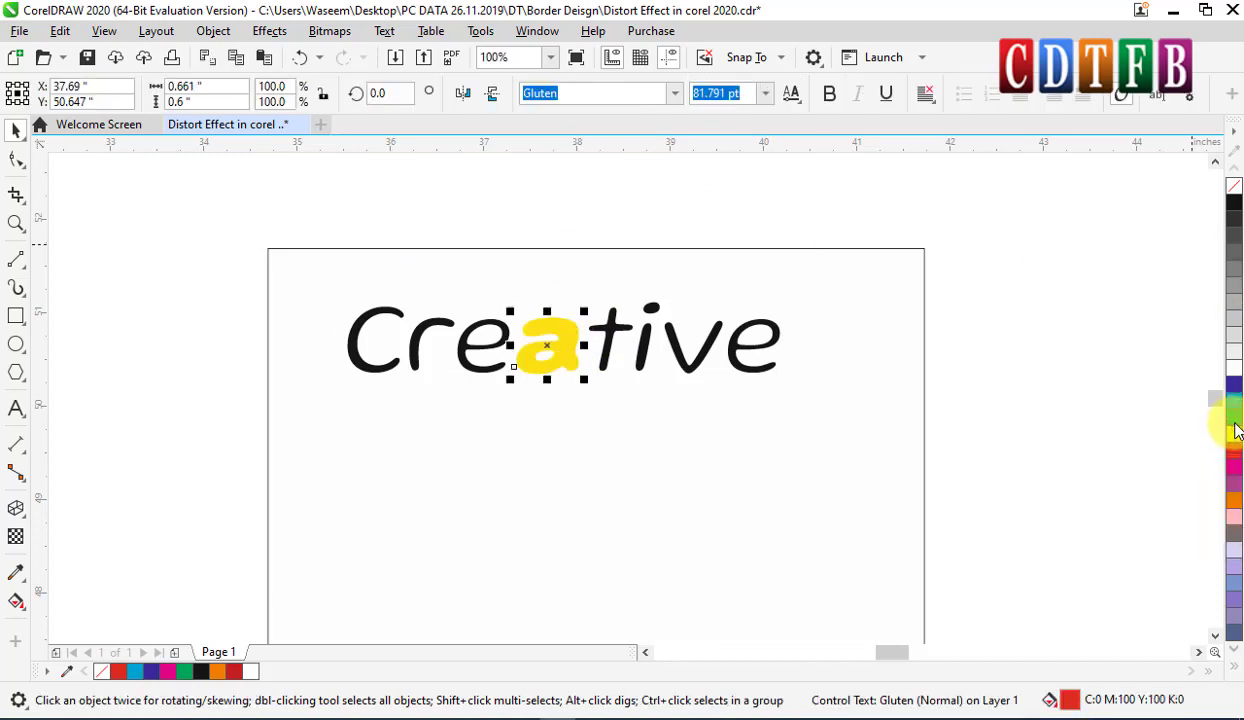
{"action": "left_click", "coordinate": [1235, 417]}
{"action": "left_click", "coordinate": [1234, 400]}
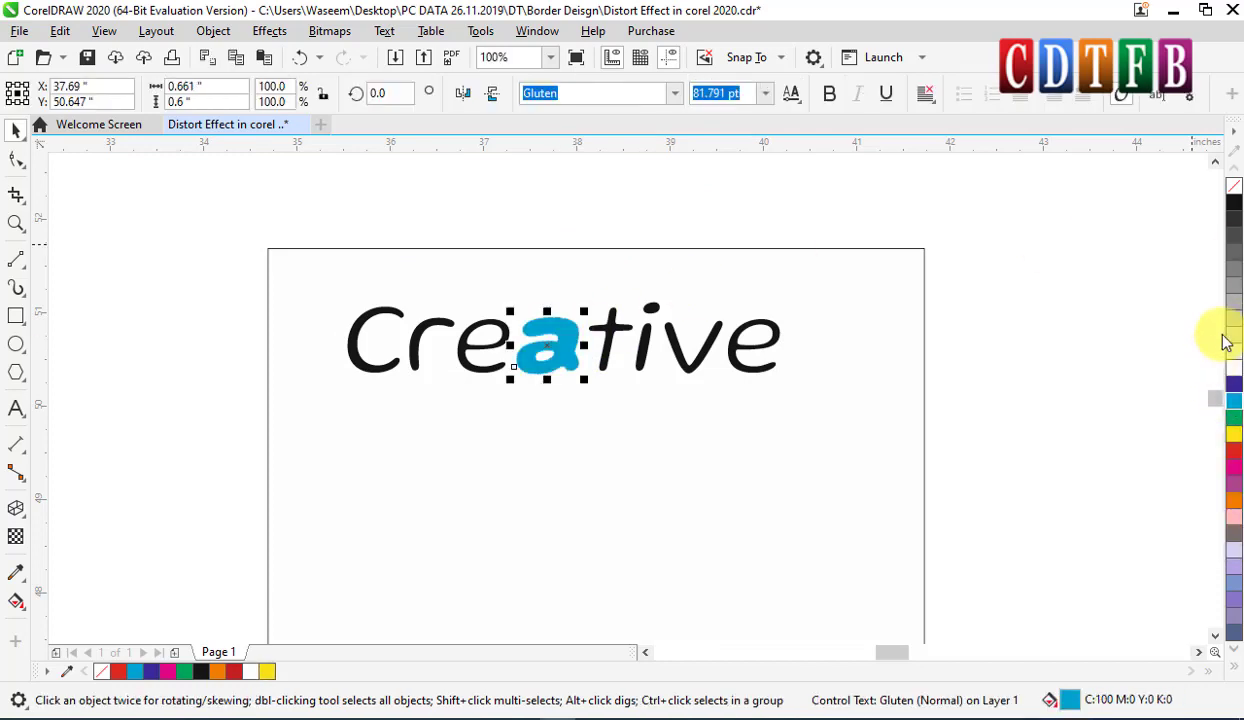
{"action": "left_click", "coordinate": [1236, 327]}
{"action": "left_click", "coordinate": [1235, 291]}
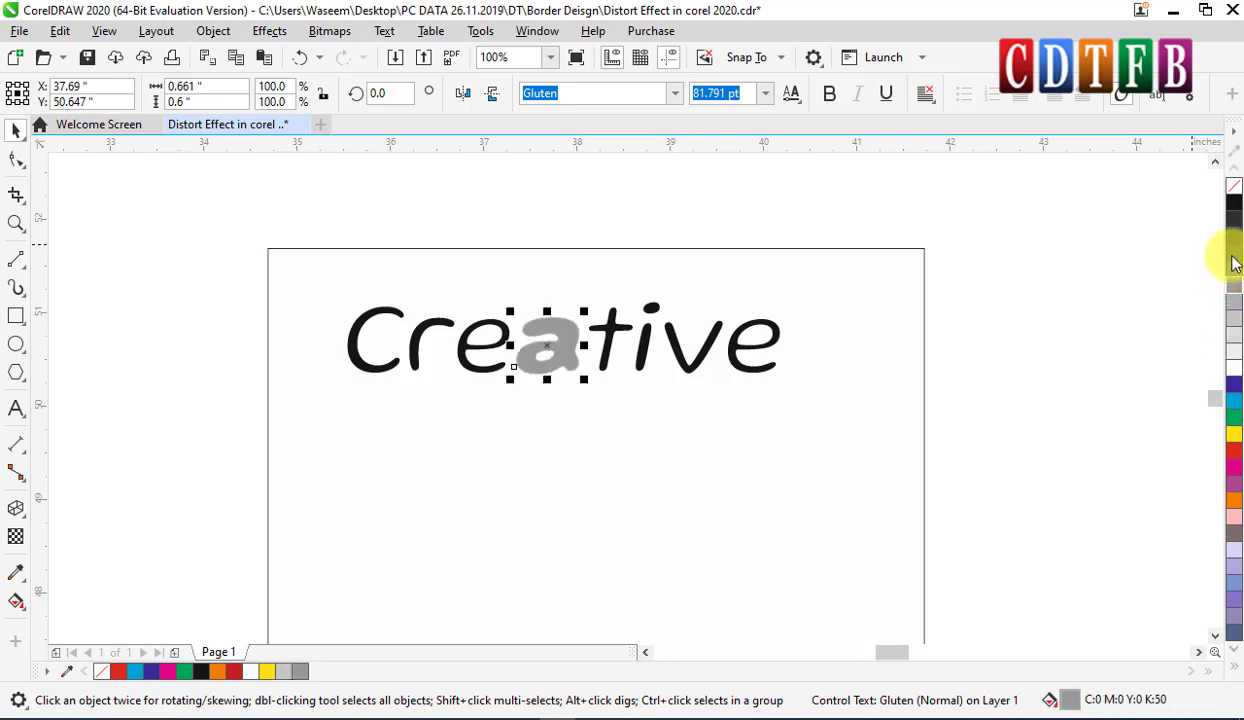
{"action": "left_click", "coordinate": [1234, 262]}
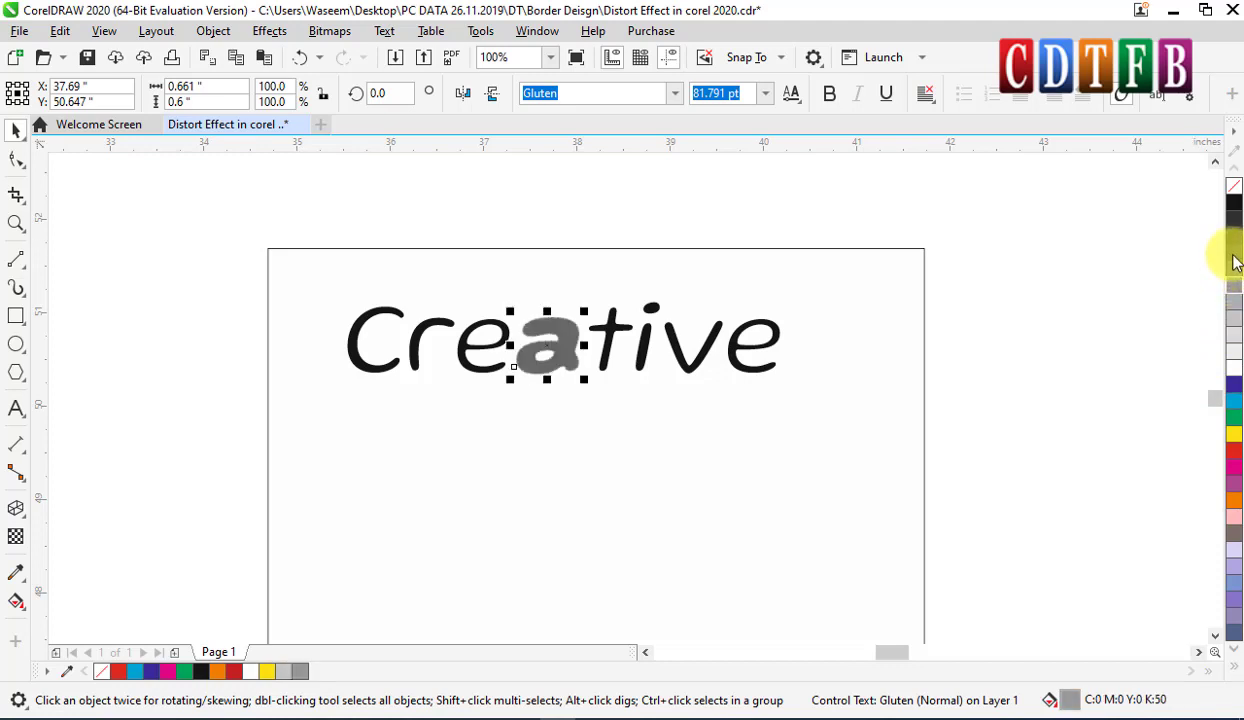
{"action": "left_click", "coordinate": [1235, 476]}
{"action": "left_click", "coordinate": [1234, 437]}
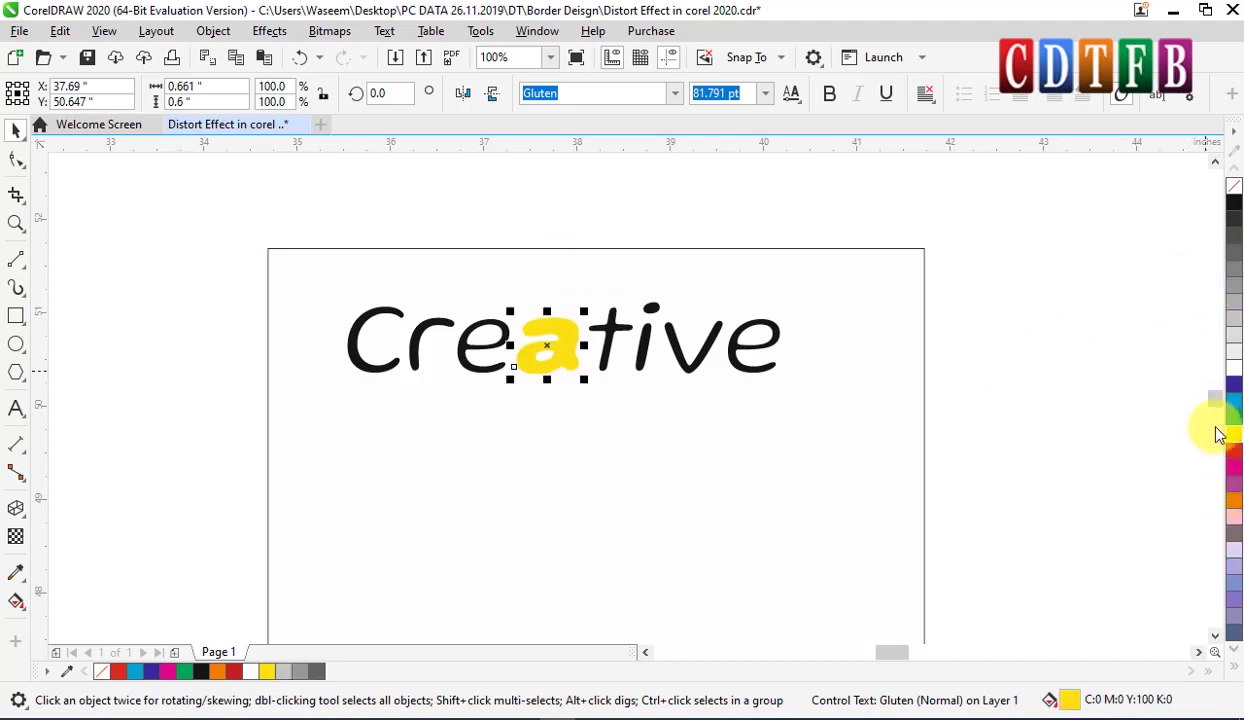
{"action": "left_click", "coordinate": [1234, 452]}
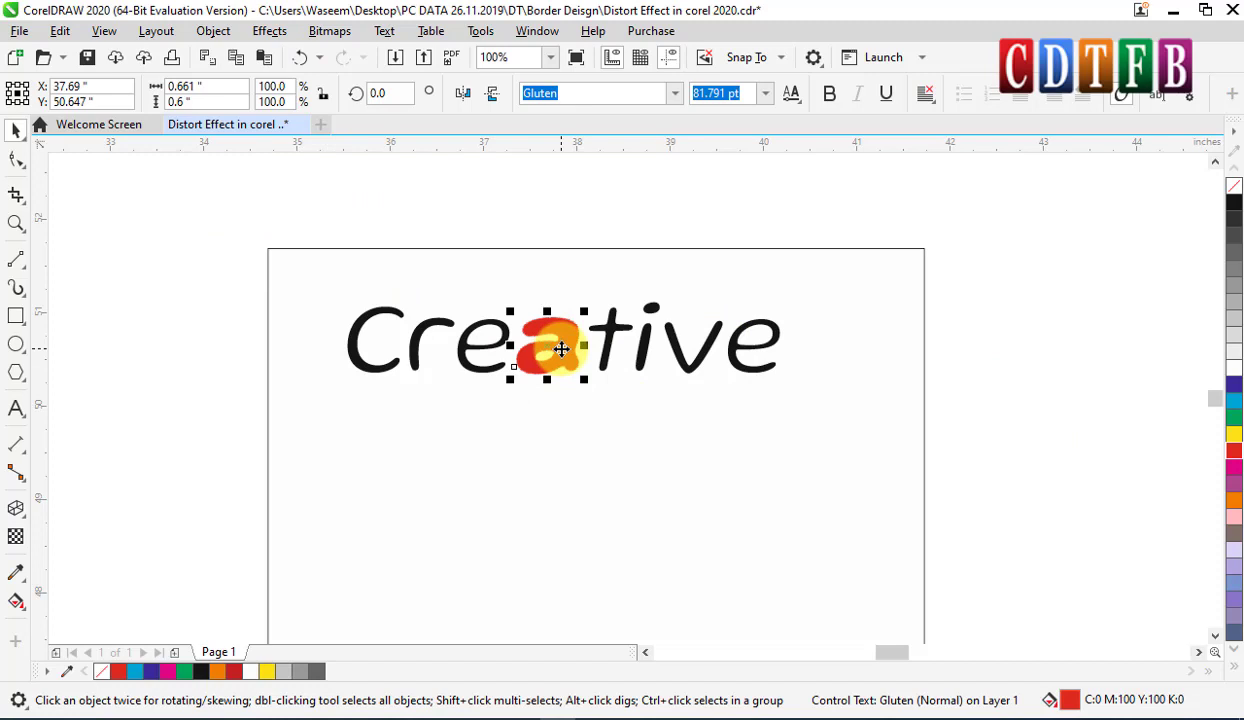
Flatten the effects on the red letter "a" and deselect it.
{"action": "left_click", "coordinate": [329, 31]}
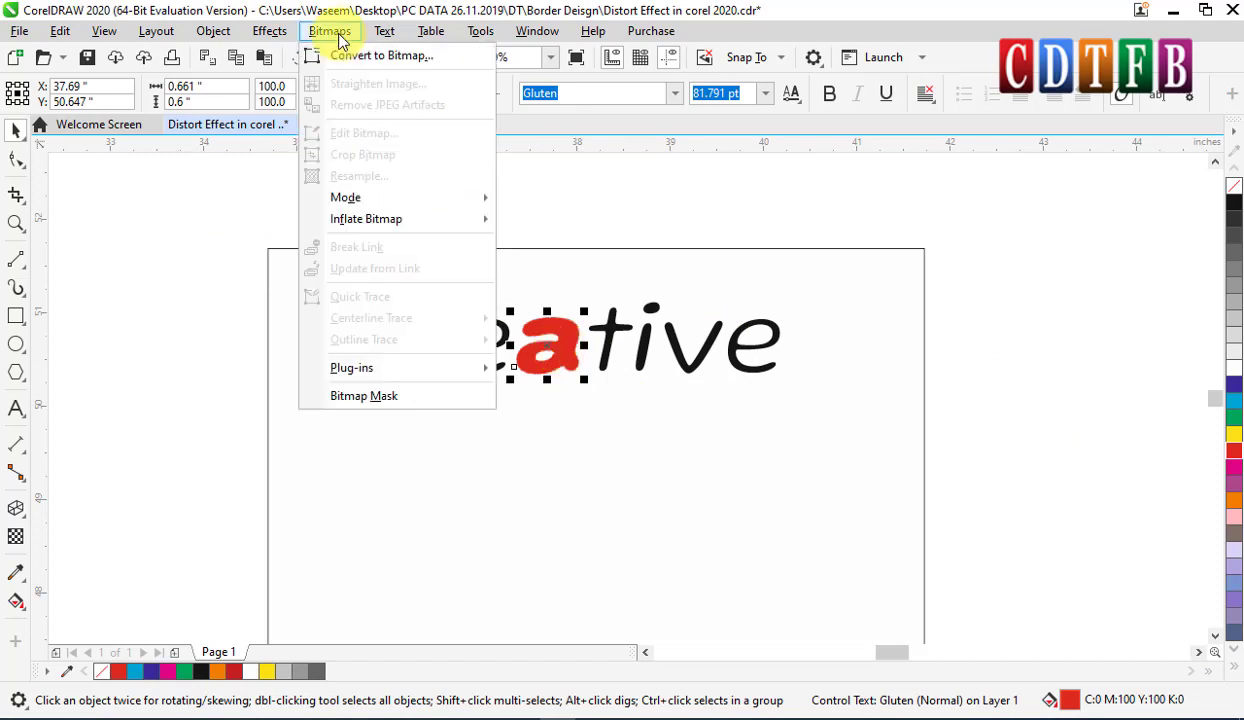
{"action": "mouse_move", "coordinate": [287, 35]}
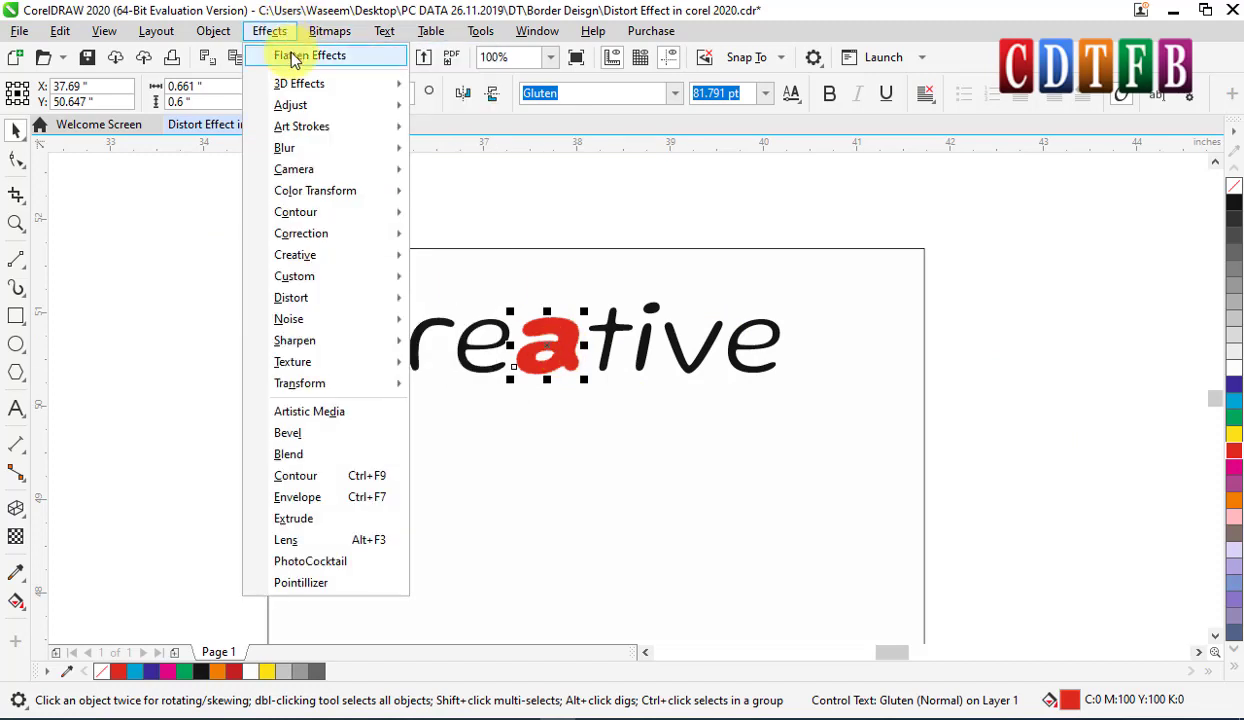
{"action": "left_click", "coordinate": [292, 57]}
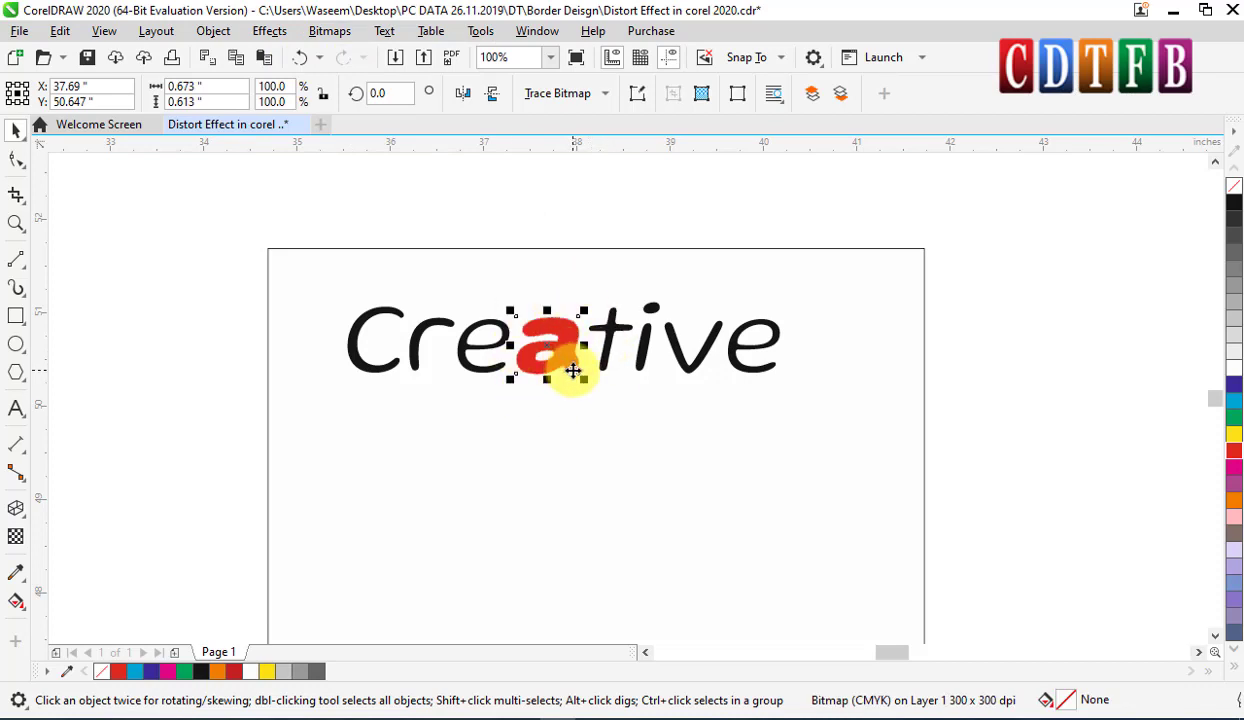
{"action": "left_click", "coordinate": [639, 211]}
Move the whole "Creative" title slightly up and to the left inside the rectangle.
{"action": "scroll", "coordinate": [642, 237], "scroll_direction": "down", "scroll_amount": 2}
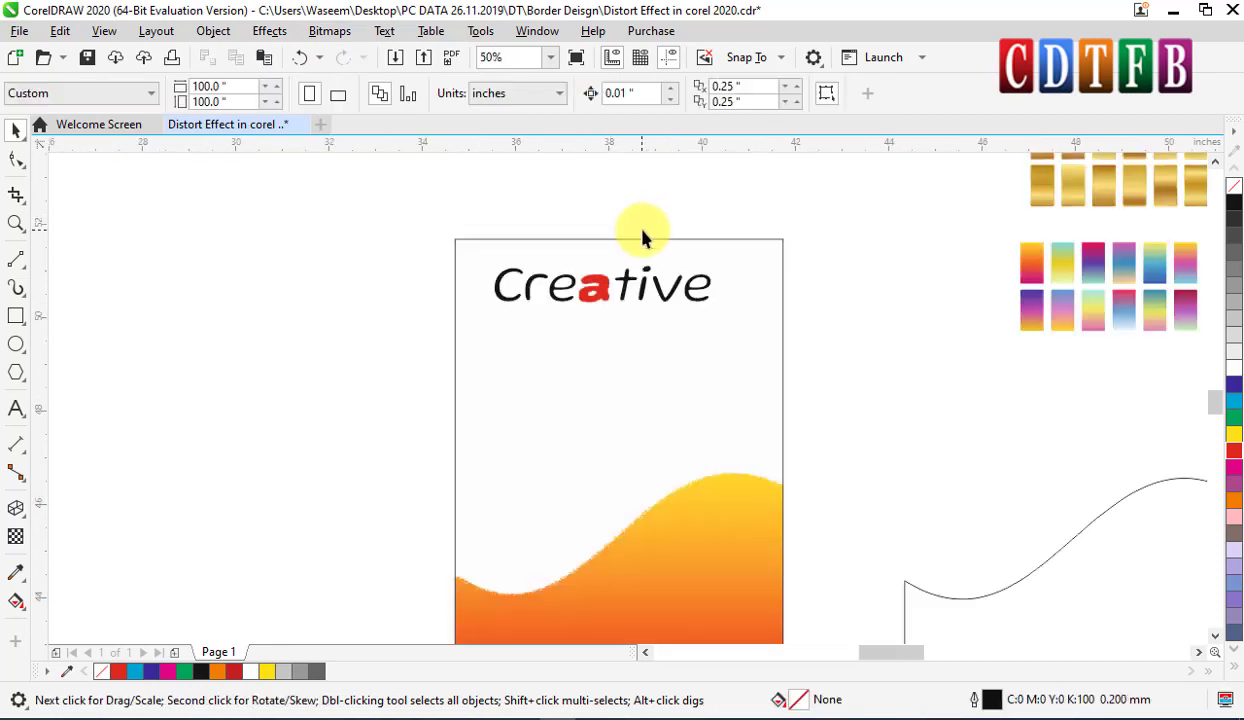
{"action": "scroll", "coordinate": [700, 268], "scroll_direction": "down", "scroll_amount": 2}
{"action": "key", "text": "z"}
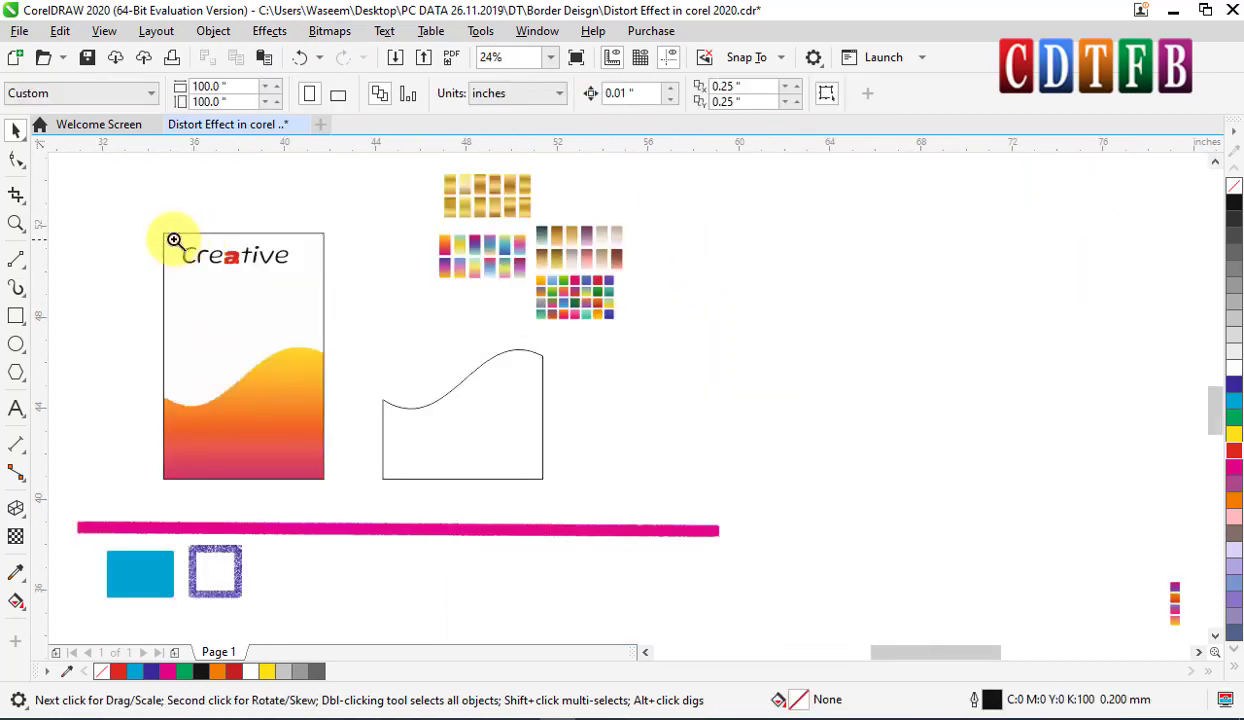
{"action": "left_click_drag", "start_coordinate": [160, 220], "coordinate": [360, 502]}
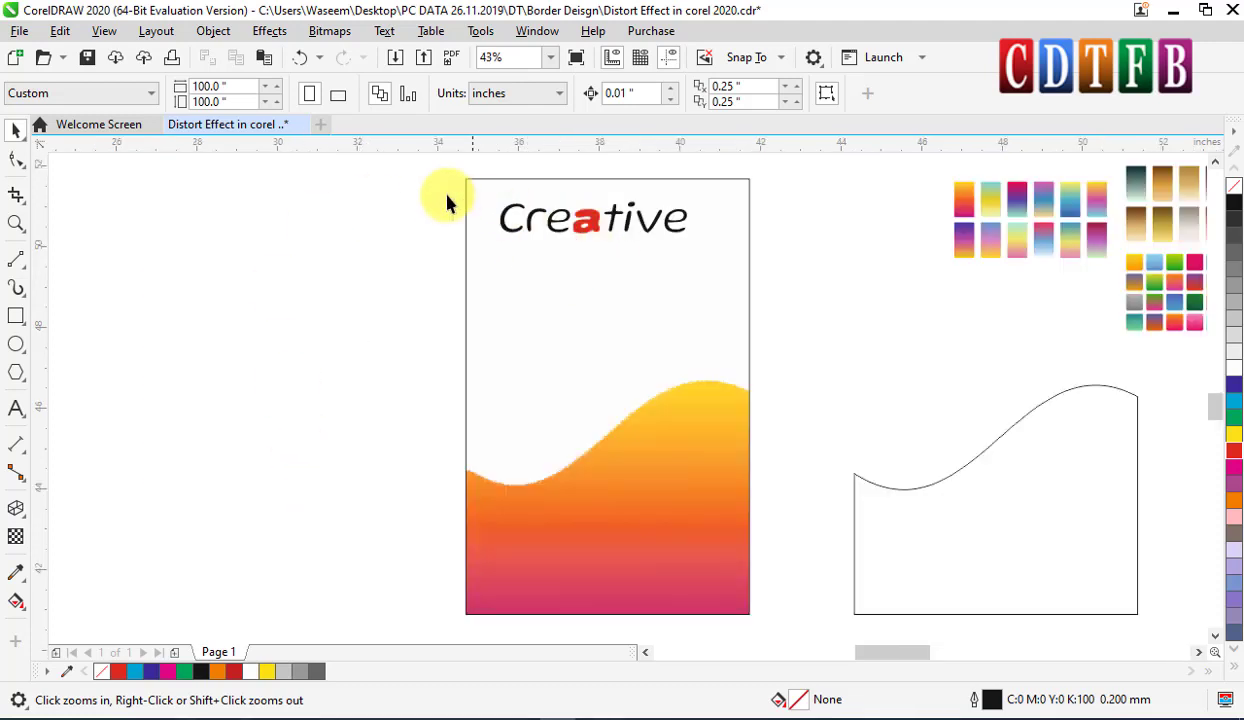
{"action": "key", "text": "space"}
{"action": "left_click_drag", "start_coordinate": [430, 180], "coordinate": [644, 223]}
{"action": "left_click", "coordinate": [833, 236]}
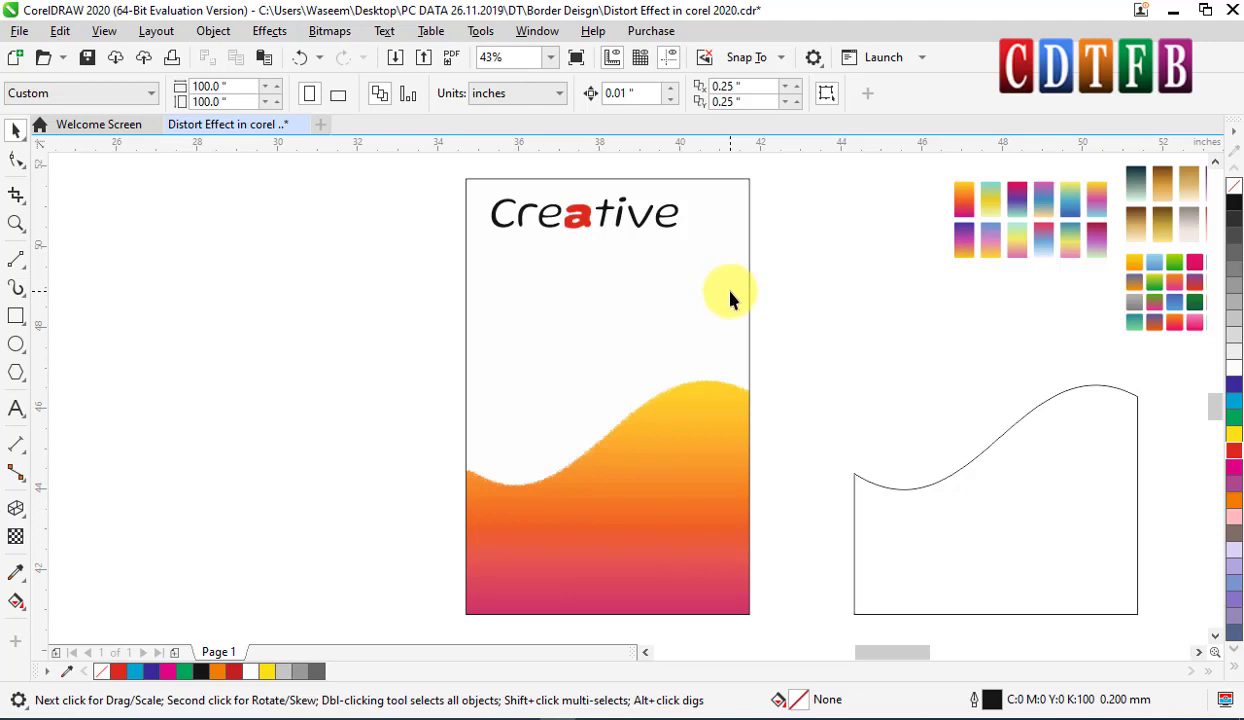
Draw a vertical two-point line about 6.83 inches long to the left of the rectangle.
{"action": "left_click", "coordinate": [19, 262]}
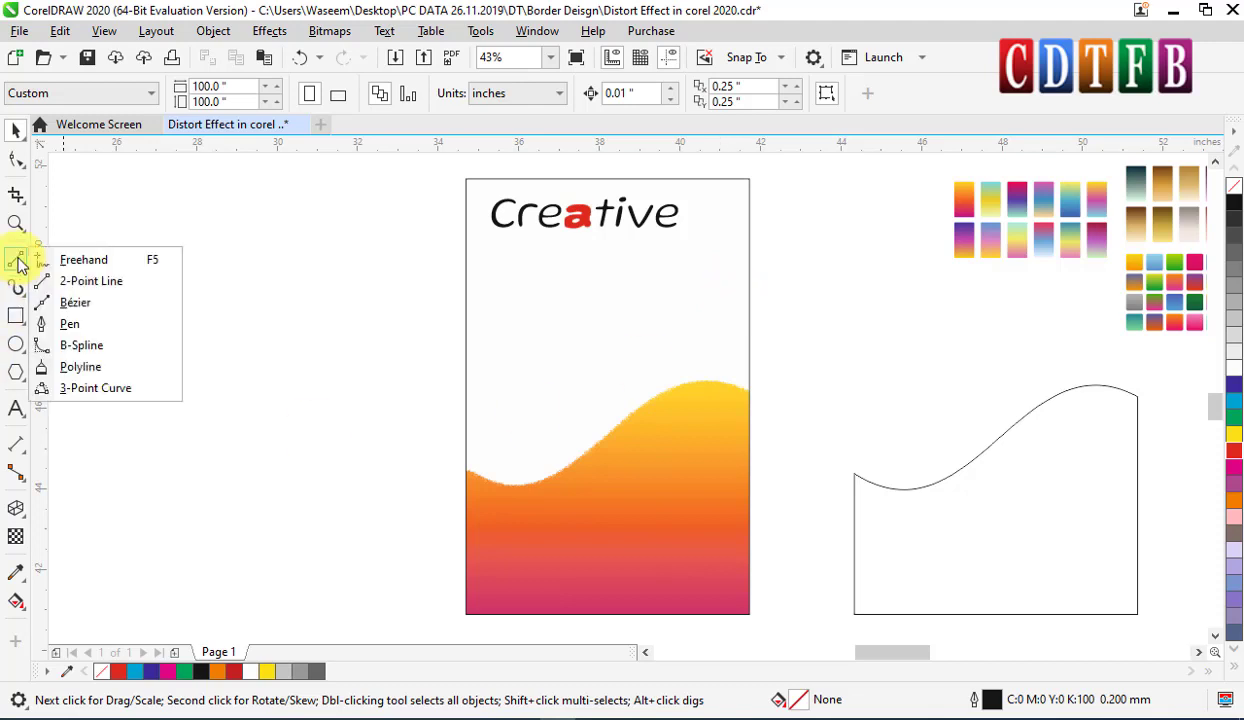
{"action": "left_click", "coordinate": [97, 282]}
{"action": "left_click_drag", "start_coordinate": [279, 207], "coordinate": [279, 497]}
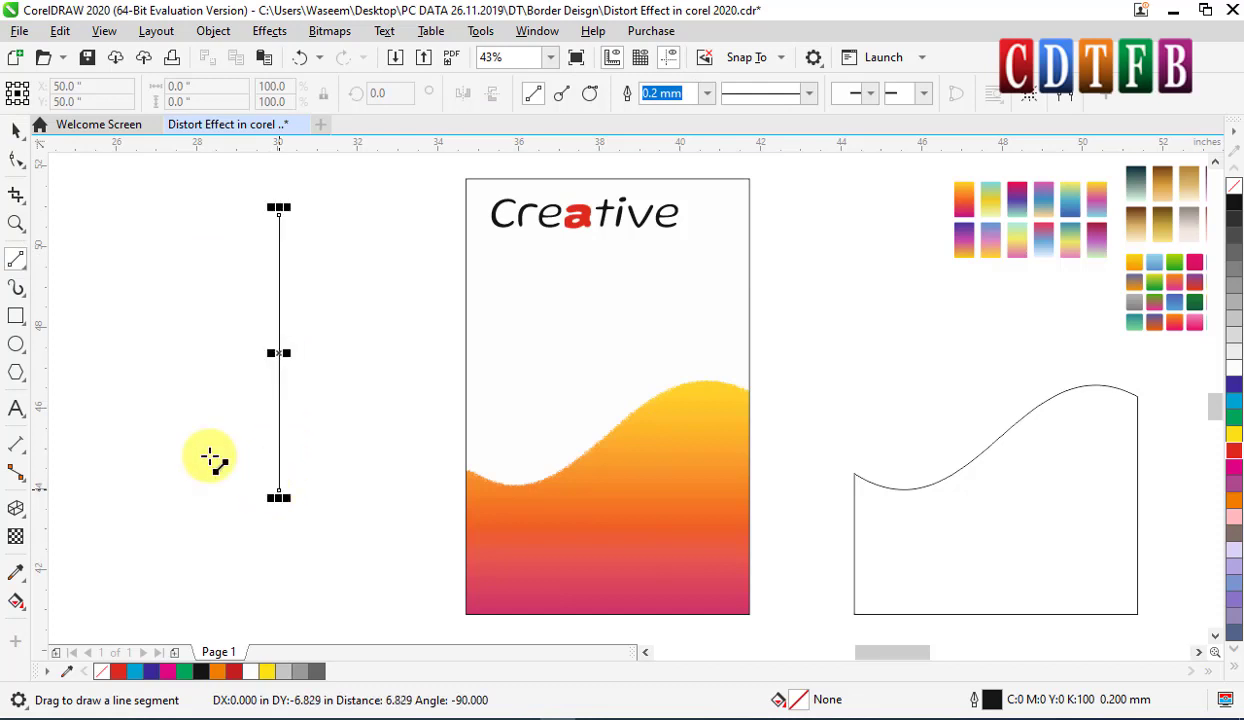
Convert the vertical line to a curve bent into a shallow S and stretch it to about 11.8 inches tall.
{"action": "left_click", "coordinate": [17, 163]}
{"action": "left_click", "coordinate": [280, 288]}
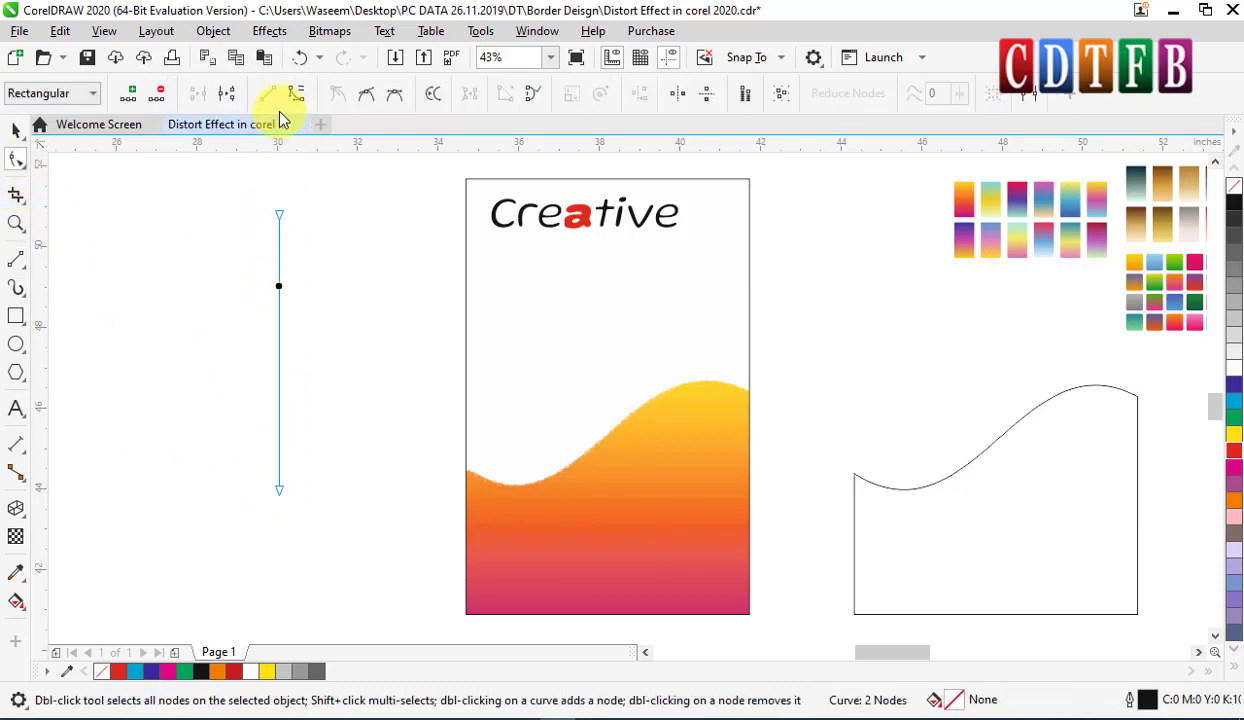
{"action": "left_click", "coordinate": [293, 97]}
{"action": "left_click_drag", "start_coordinate": [281, 312], "coordinate": [341, 317]}
{"action": "left_click_drag", "start_coordinate": [282, 408], "coordinate": [239, 397]}
{"action": "key", "text": "space"}
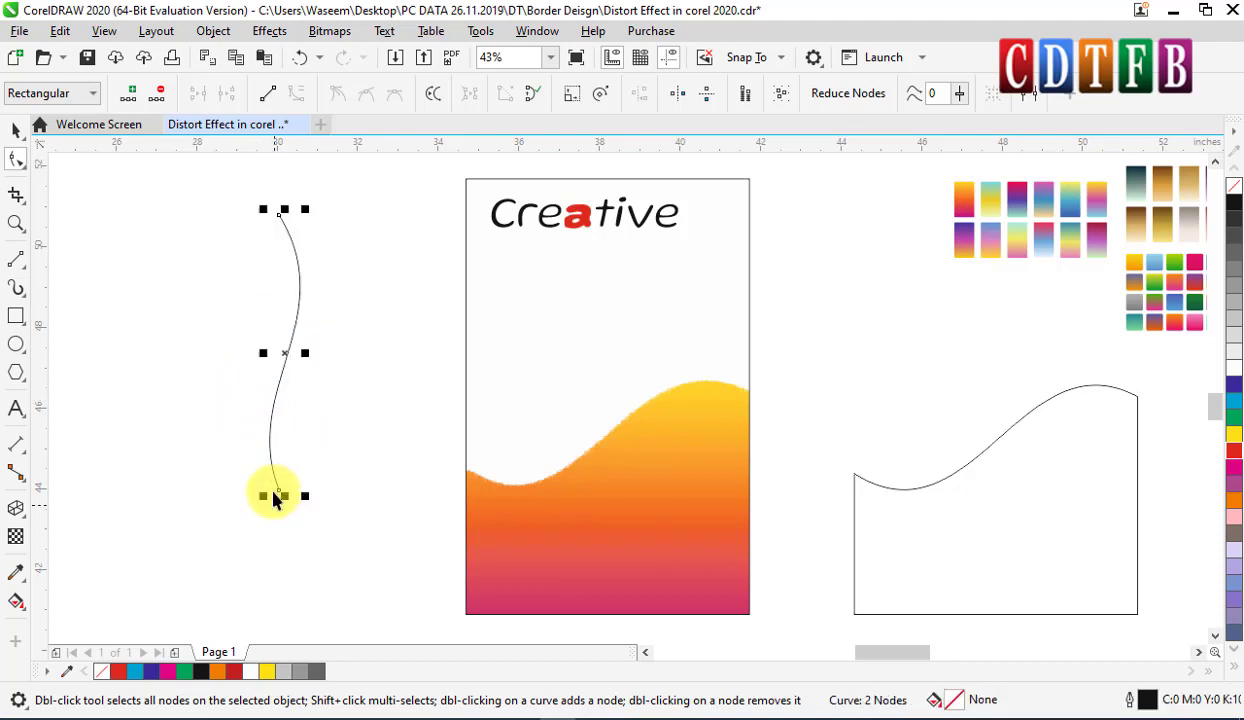
{"action": "left_click_drag", "start_coordinate": [285, 530], "coordinate": [294, 595]}
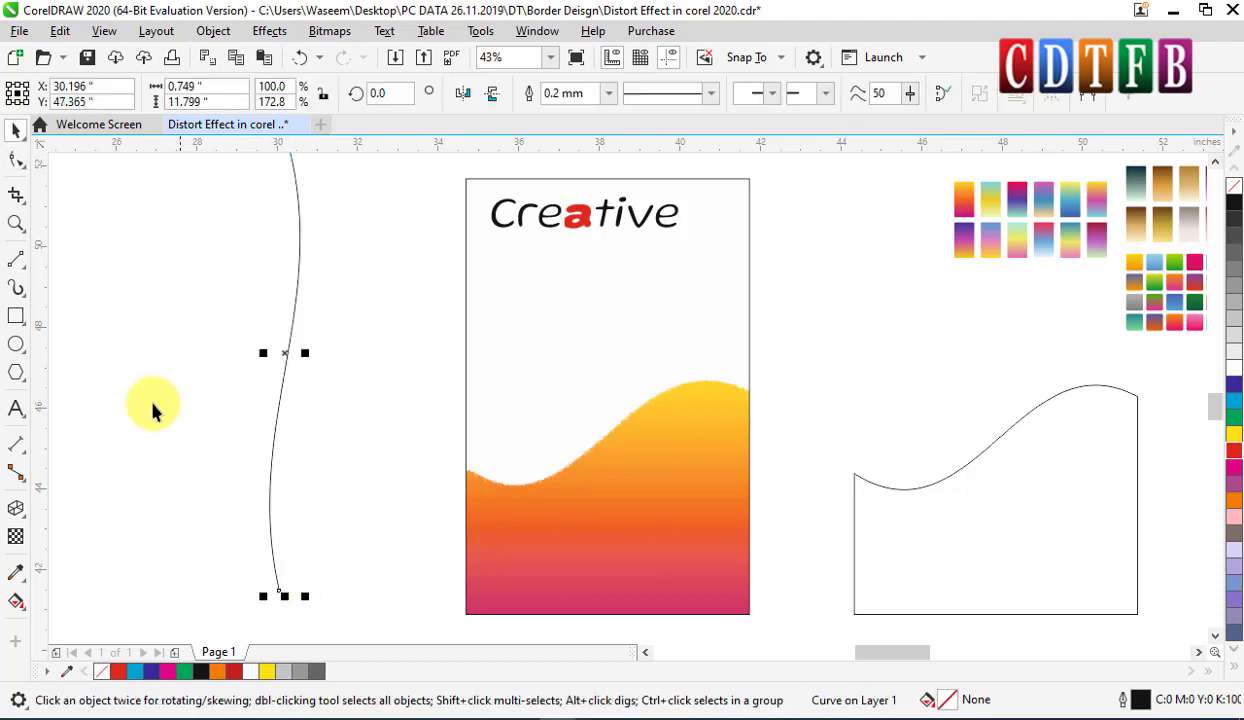
Align the S-shaped curve with the rectangle so that their centres are at the same height.
{"action": "scroll", "coordinate": [384, 378], "scroll_direction": "down", "scroll_amount": 2}
{"action": "left_click", "coordinate": [464, 367], "text": "shift"}
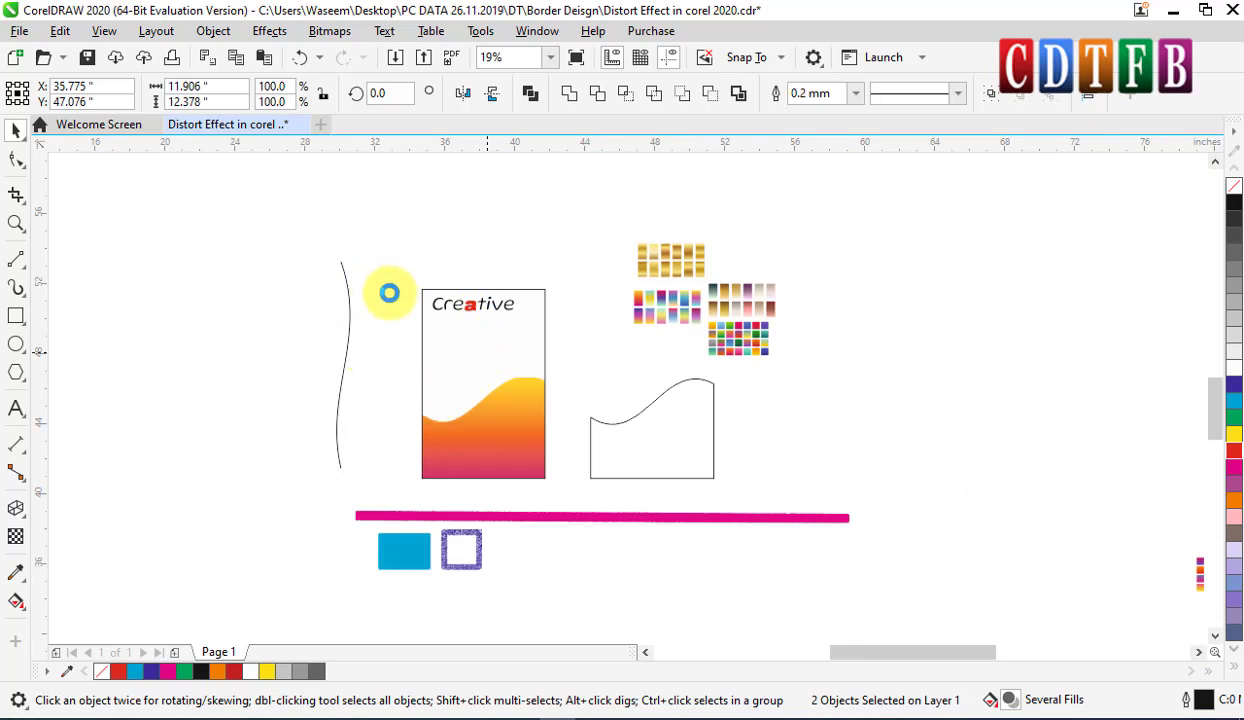
{"action": "left_click_drag", "start_coordinate": [389, 289], "coordinate": [300, 275]}
{"action": "key", "text": "z"}
{"action": "left_click", "coordinate": [460, 317]}
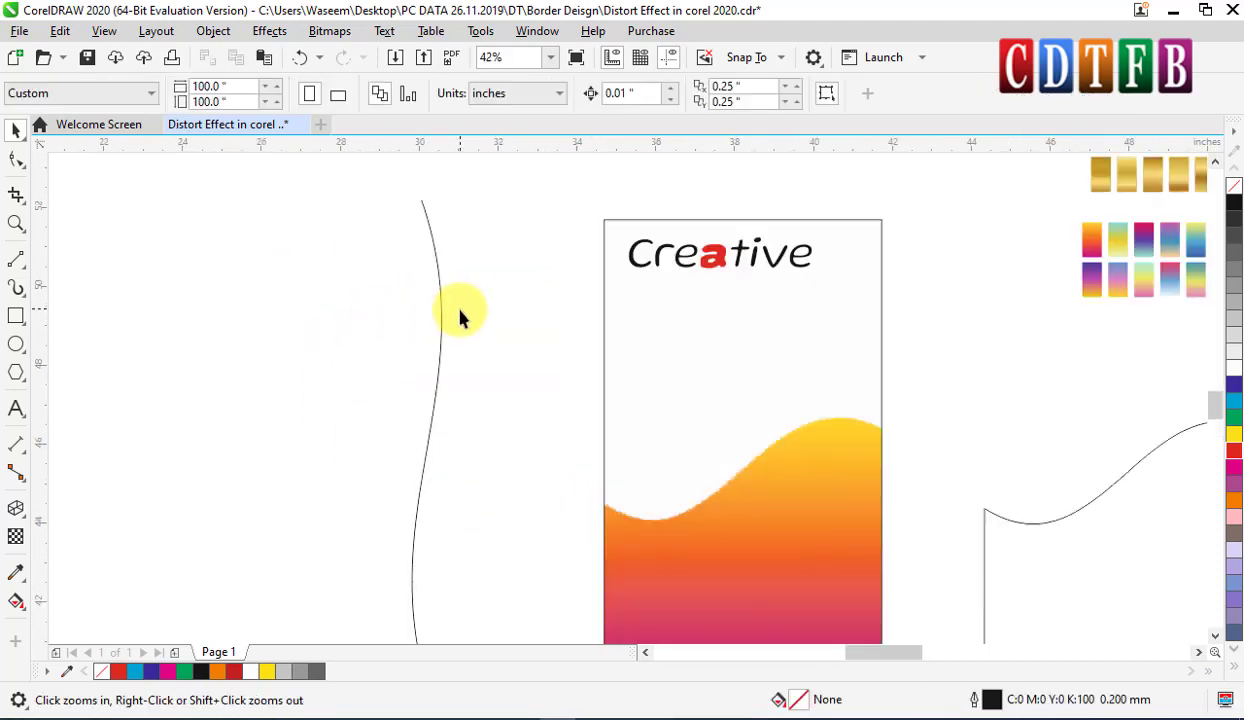
{"action": "key", "text": "space"}
Start the Scatter effect on the S-shaped curve with linked horizontal and vertical amounts of 10.
{"action": "left_click", "coordinate": [440, 320]}
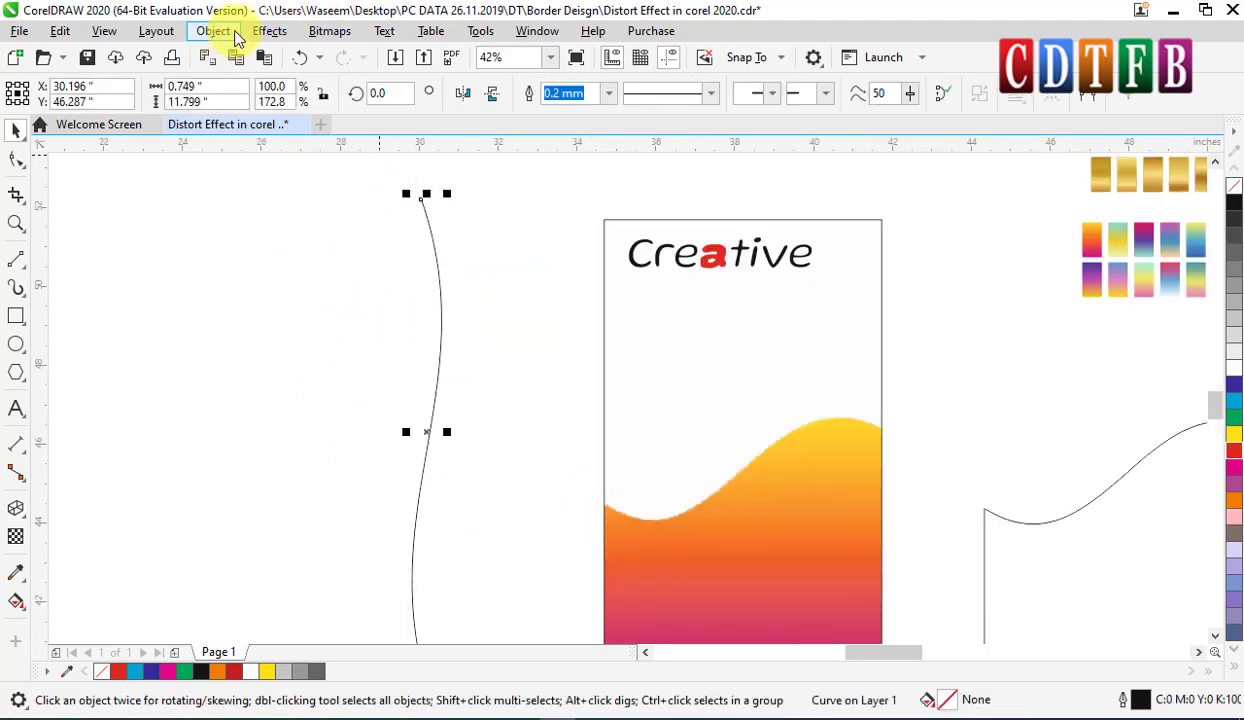
{"action": "left_click", "coordinate": [229, 38]}
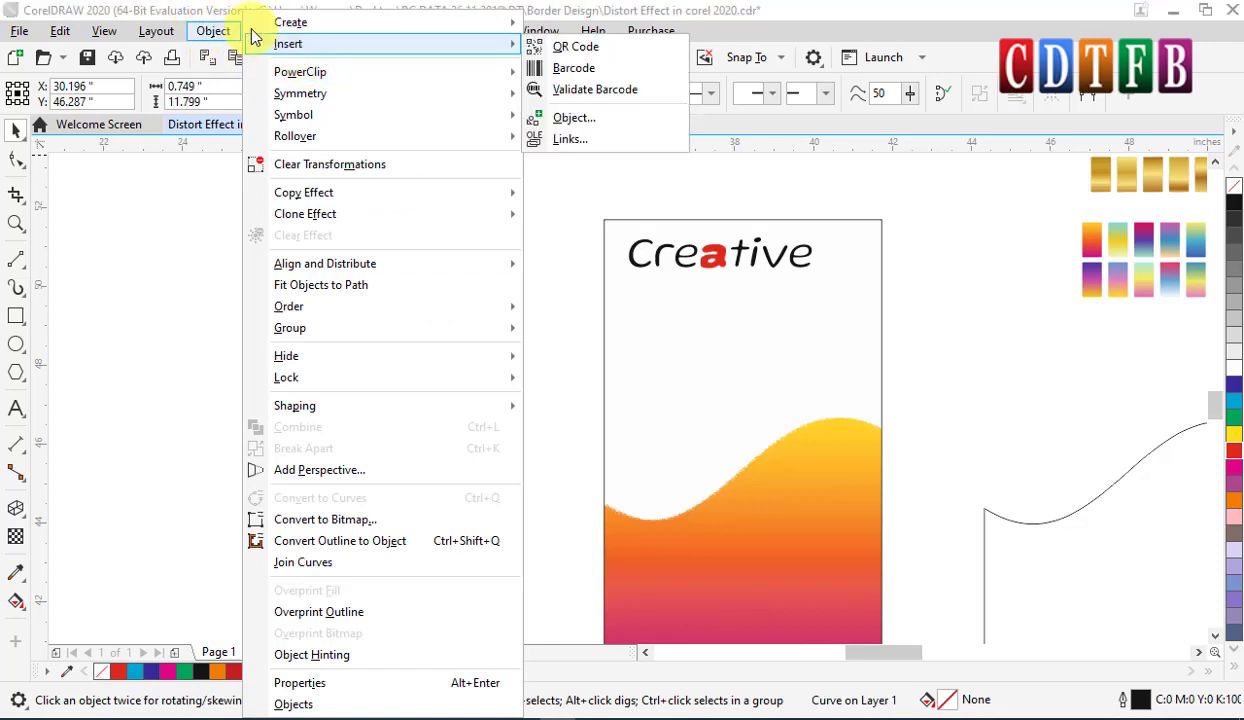
{"action": "left_click", "coordinate": [604, 8]}
{"action": "left_click", "coordinate": [272, 31]}
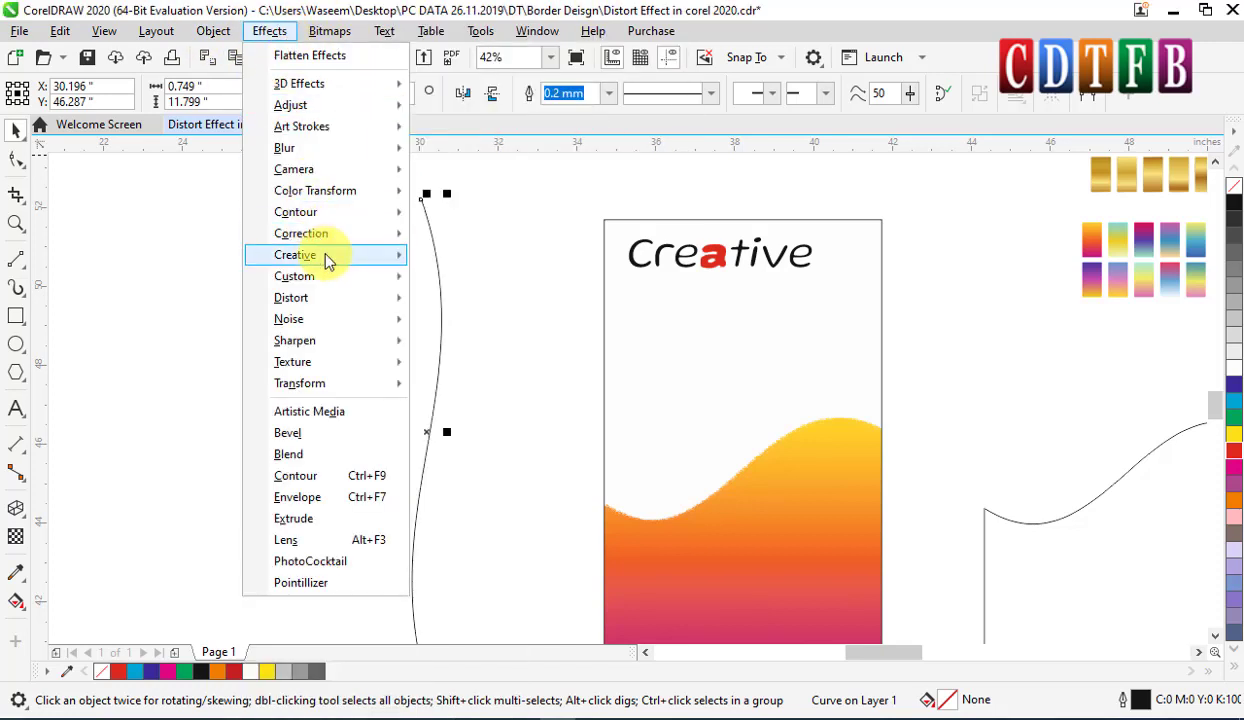
{"action": "mouse_move", "coordinate": [325, 257]}
{"action": "left_click", "coordinate": [461, 386]}
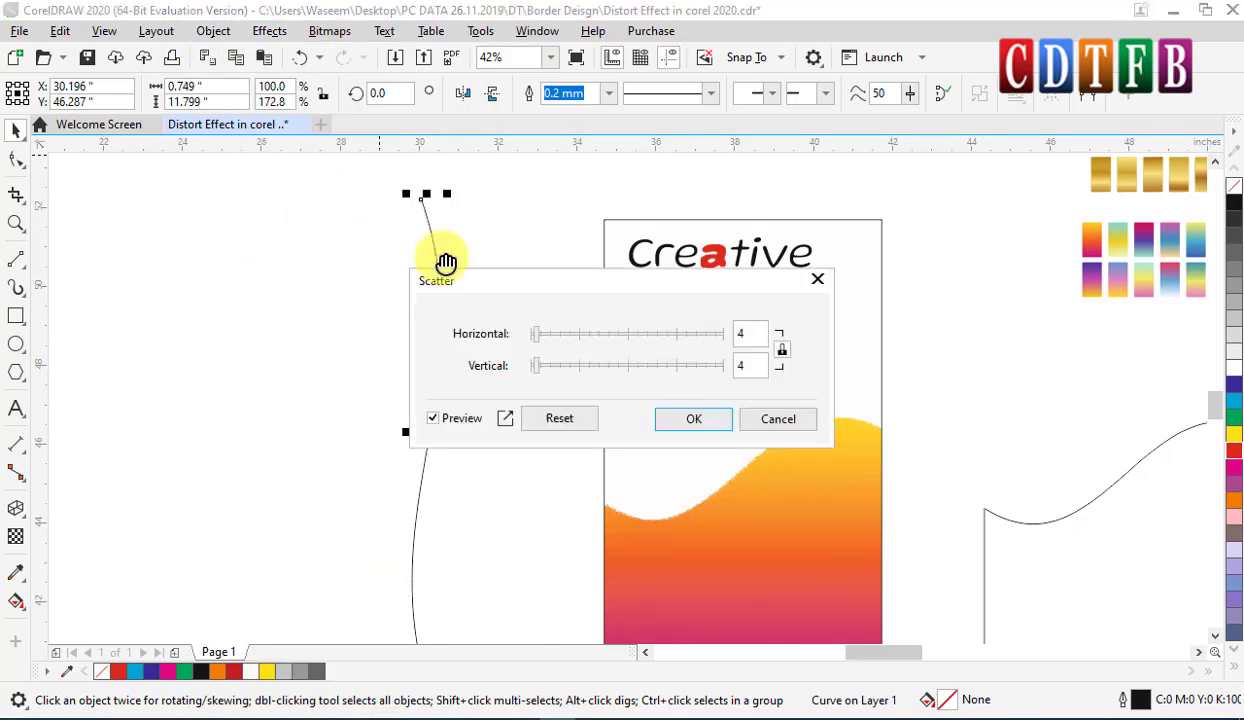
{"action": "left_click_drag", "start_coordinate": [585, 288], "coordinate": [635, 126]}
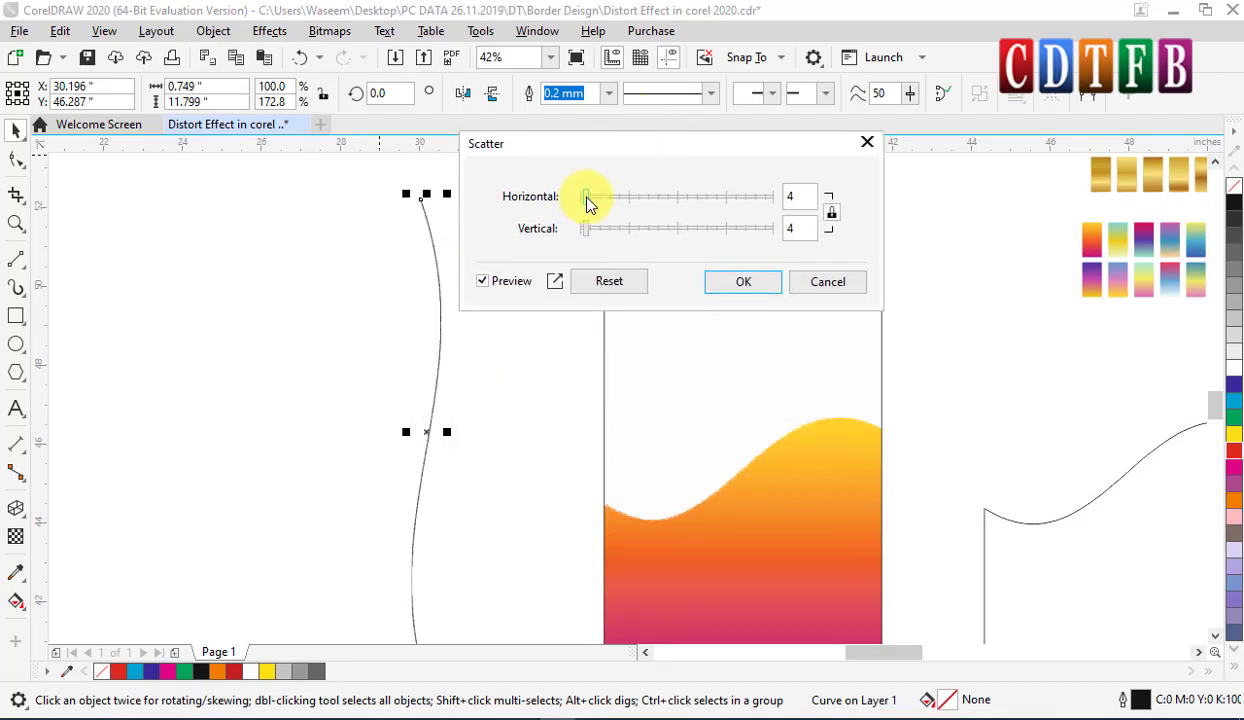
{"action": "left_click_drag", "start_coordinate": [588, 198], "coordinate": [597, 198]}
Raise the linked horizontal and vertical scatter amounts to 13 and apply the effect to the curve.
{"action": "scroll", "coordinate": [427, 418], "scroll_direction": "up", "scroll_amount": 5}
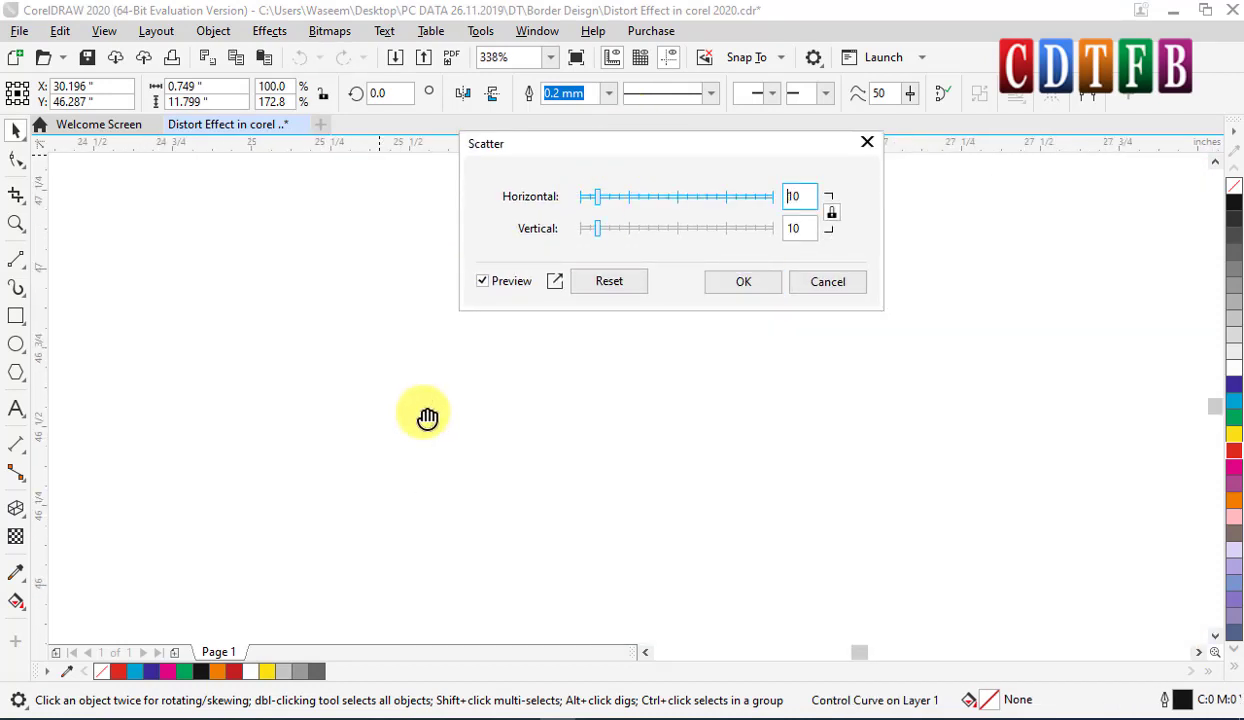
{"action": "left_click_drag", "start_coordinate": [873, 423], "coordinate": [450, 425]}
{"action": "left_click_drag", "start_coordinate": [923, 480], "coordinate": [550, 425]}
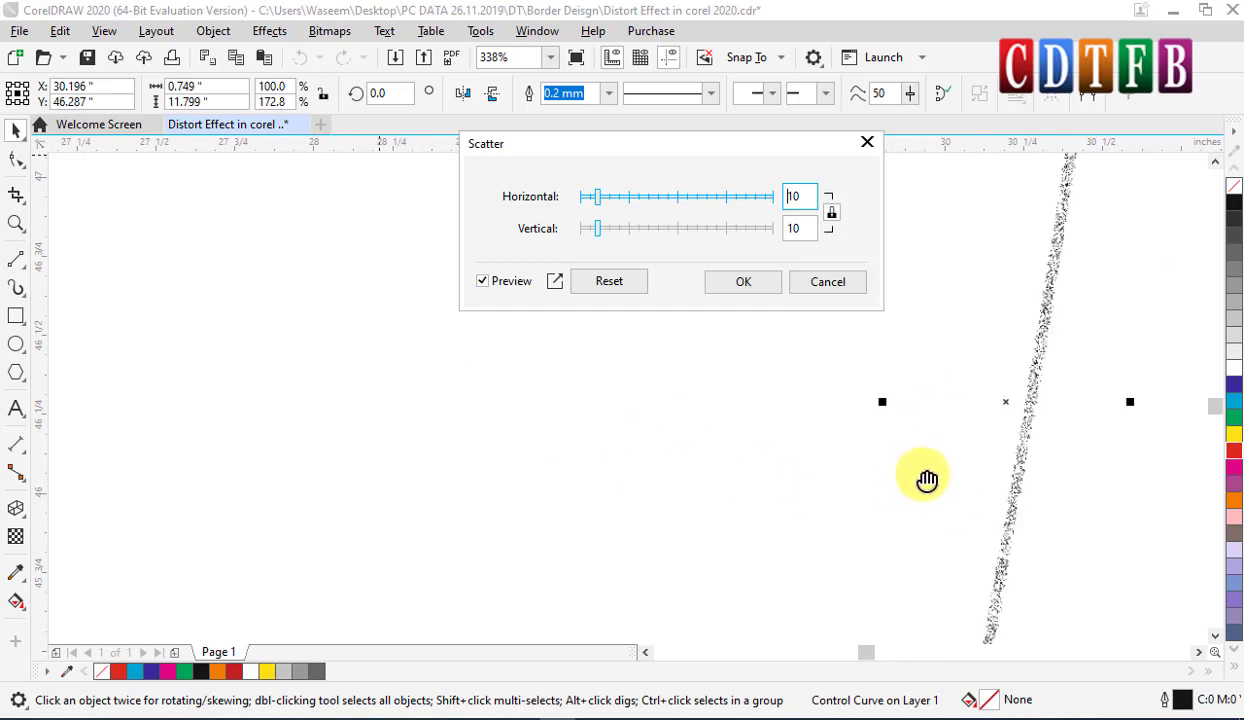
{"action": "left_click_drag", "start_coordinate": [927, 480], "coordinate": [637, 462]}
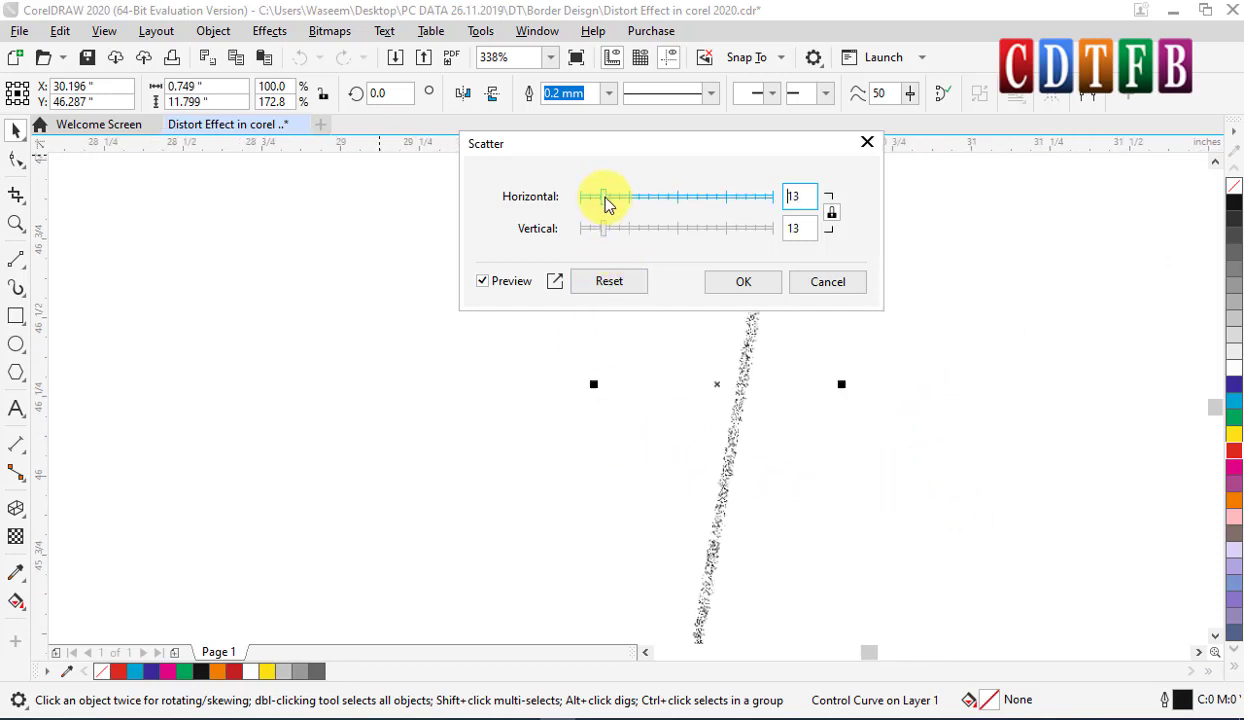
{"action": "left_click", "coordinate": [730, 281]}
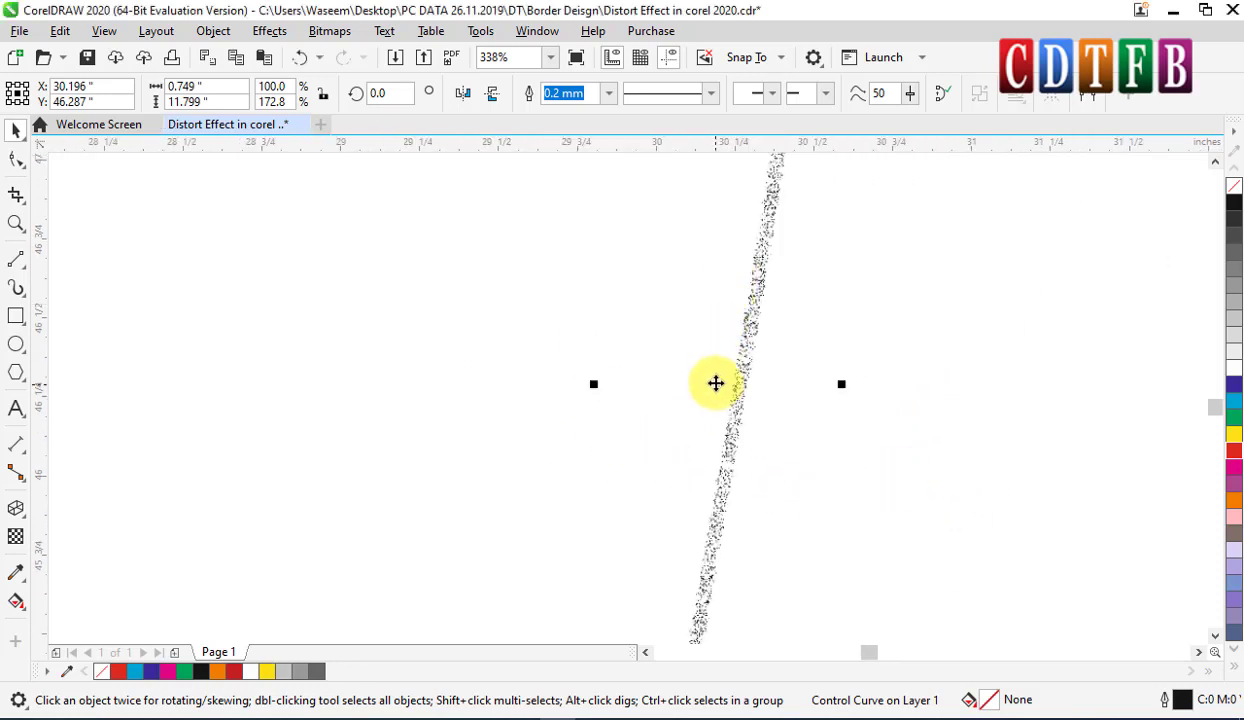
Change the scattered curve's outline colour to pale peach (M:20 Y:20).
{"action": "scroll", "coordinate": [716, 383], "scroll_direction": "down", "scroll_amount": 4}
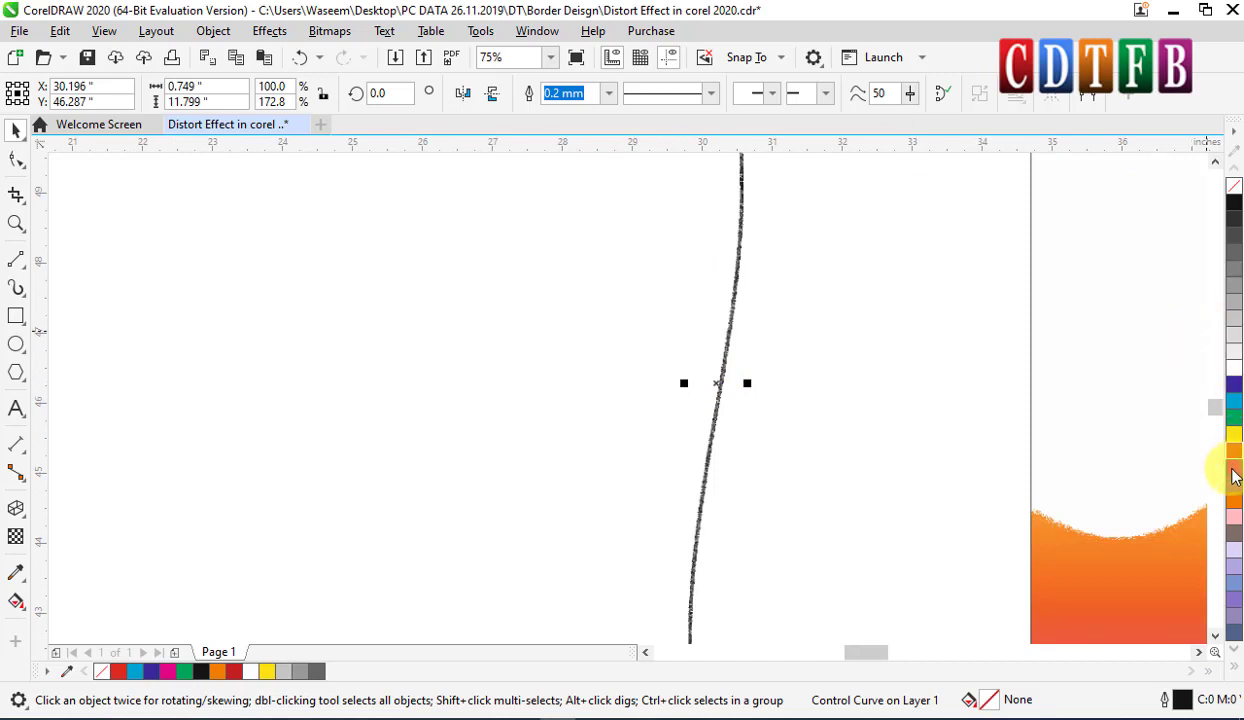
{"action": "scroll", "coordinate": [680, 410], "scroll_direction": "down", "scroll_amount": 2}
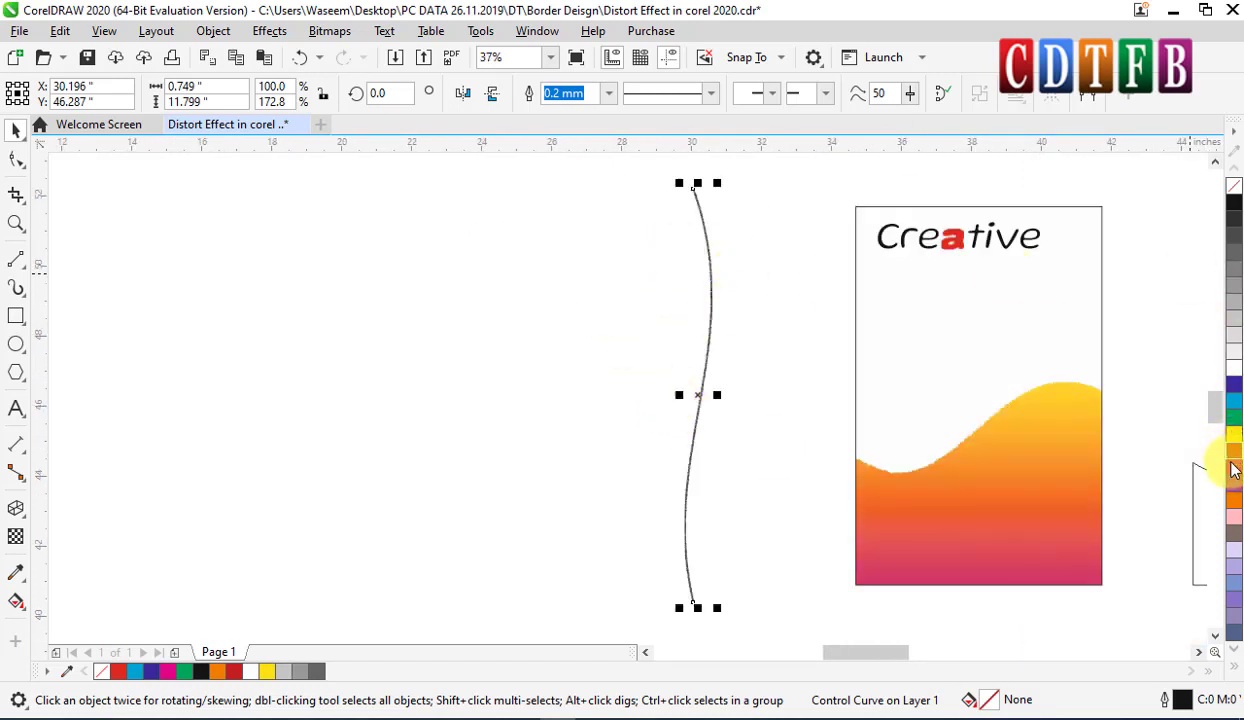
{"action": "left_click", "coordinate": [1236, 655]}
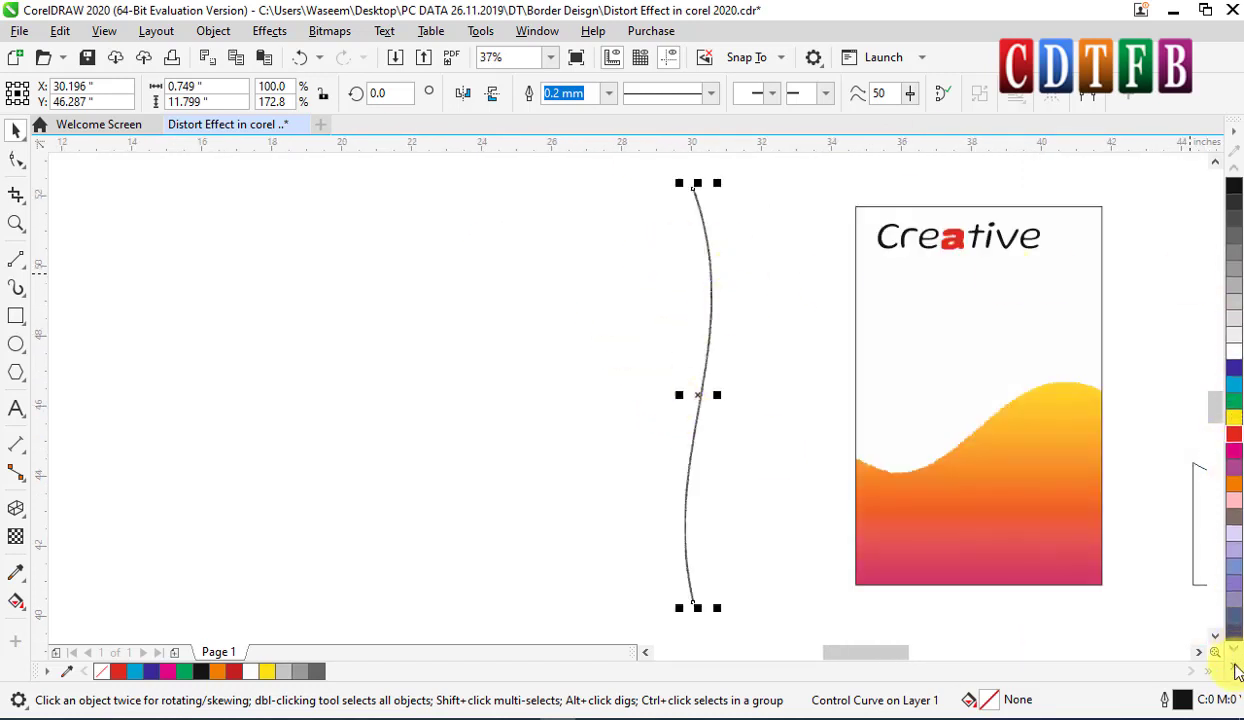
{"action": "left_click", "coordinate": [1236, 670]}
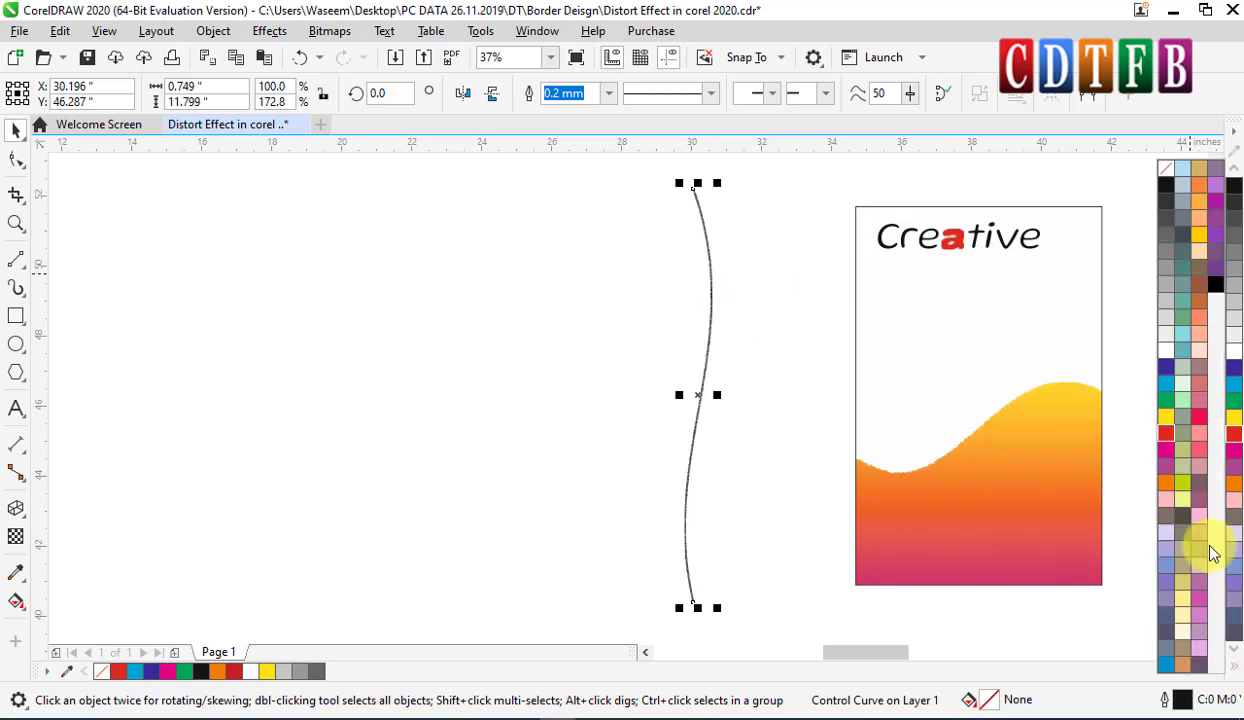
{"action": "right_click", "coordinate": [1199, 353]}
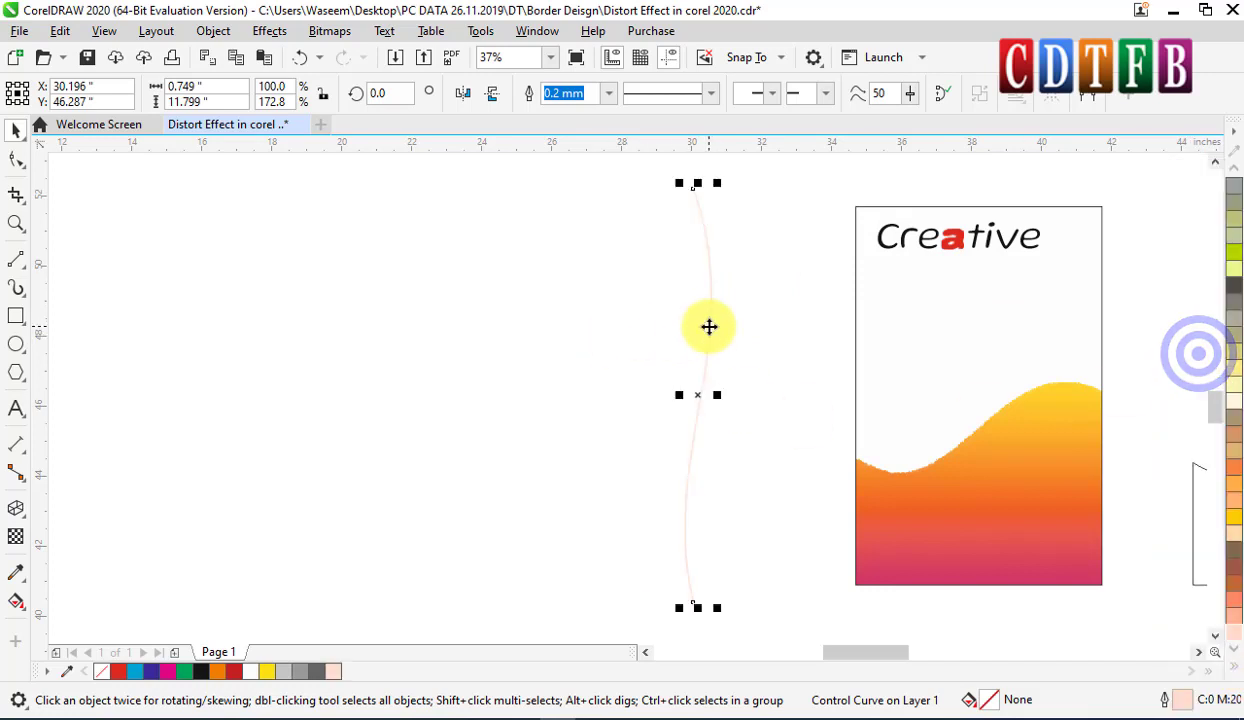
Duplicate the peach curve about 0.67 inches to its left at the same height.
{"action": "scroll", "coordinate": [711, 325], "scroll_direction": "up", "scroll_amount": 4}
{"action": "scroll", "coordinate": [674, 326], "scroll_direction": "down", "scroll_amount": 2}
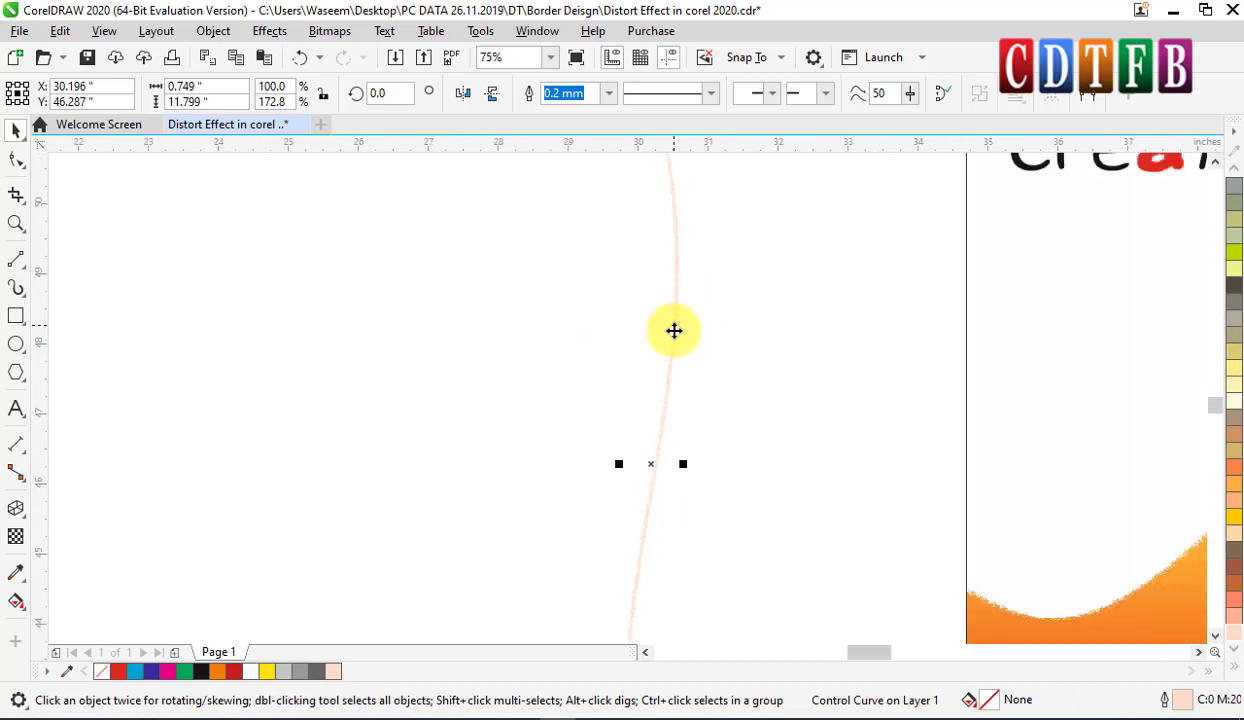
{"action": "scroll", "coordinate": [674, 331], "scroll_direction": "down", "scroll_amount": 1}
{"action": "left_click_drag", "start_coordinate": [675, 334], "coordinate": [660, 343]}
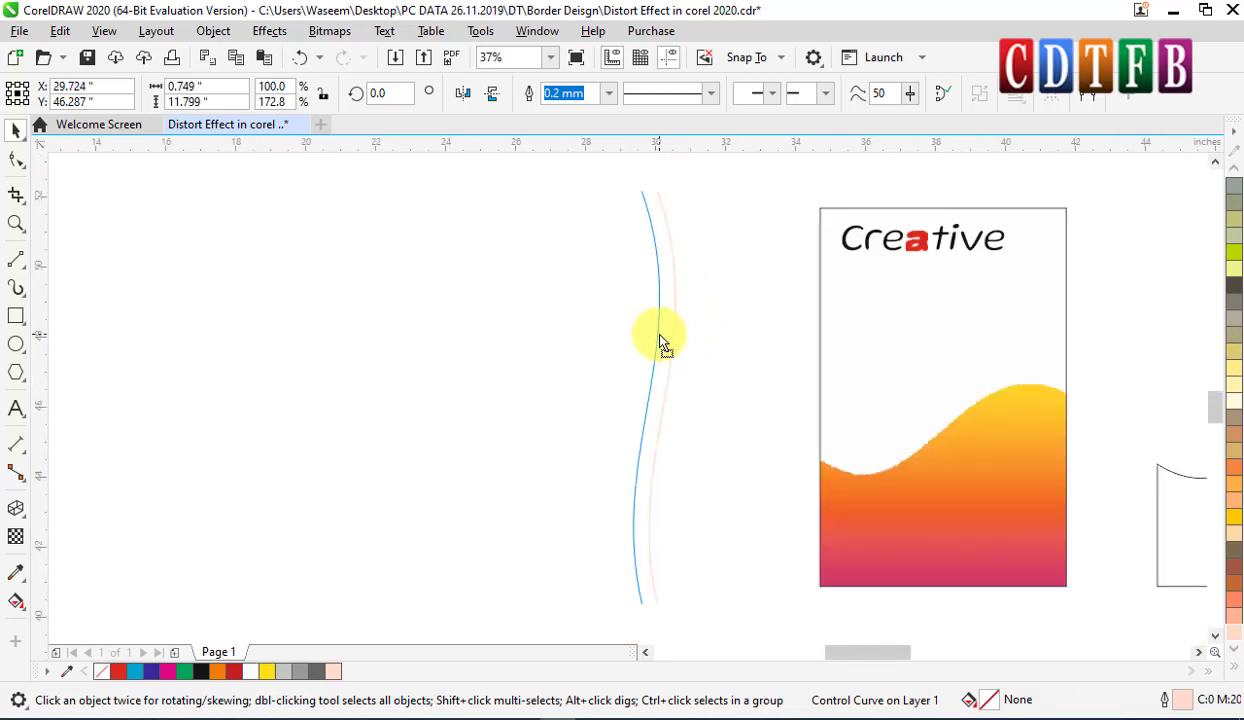
{"action": "left_click_drag", "start_coordinate": [660, 343], "coordinate": [651, 332]}
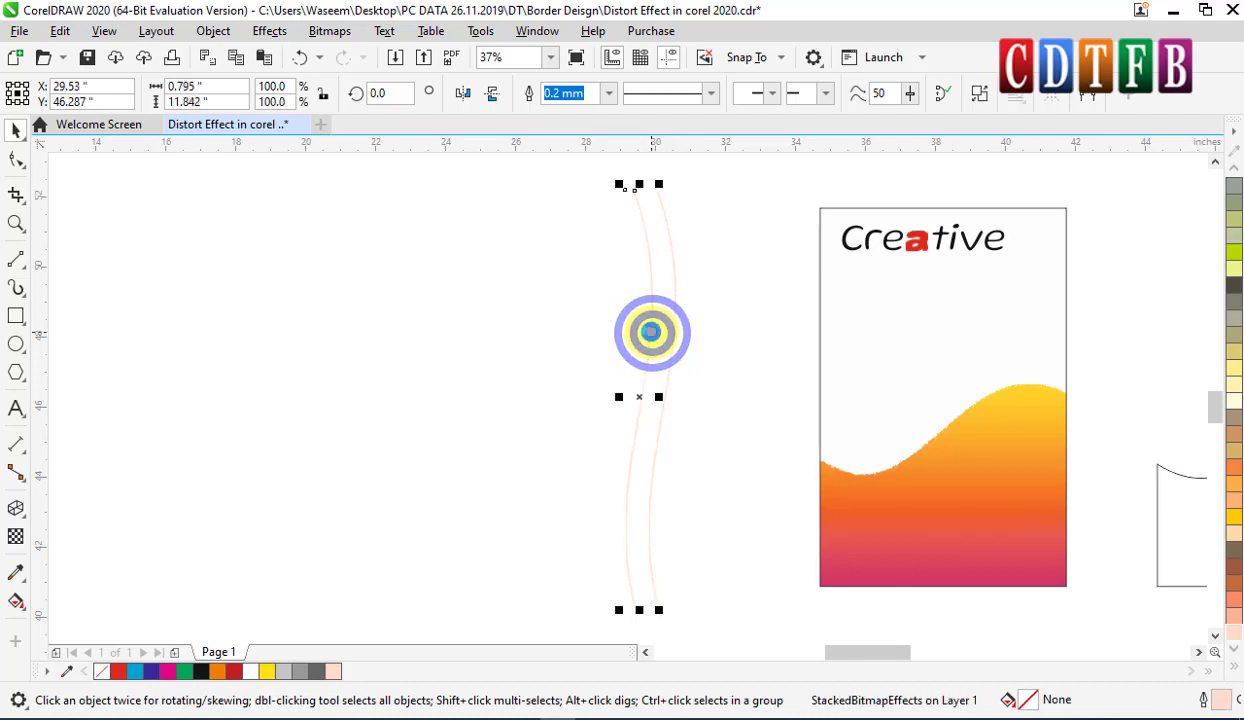
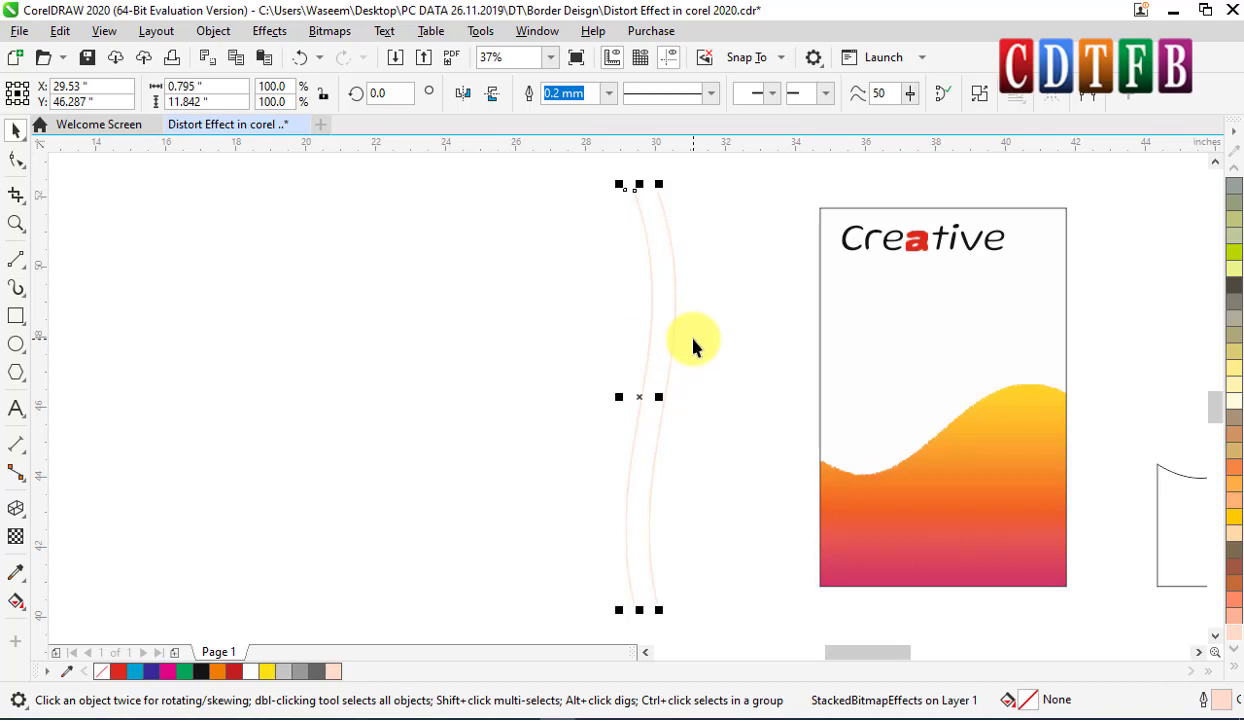
Repeat the duplication nine times to build a row of eleven evenly spaced curves.
{"action": "key", "text": "ctrl+r"}
{"action": "key", "text": "ctrl+r"}
{"action": "key", "text": "ctrl+r"}
{"action": "key", "text": "ctrl+r"}
{"action": "key", "text": "ctrl+r"}
{"action": "key", "text": "ctrl+r"}
{"action": "key", "text": "ctrl+r"}
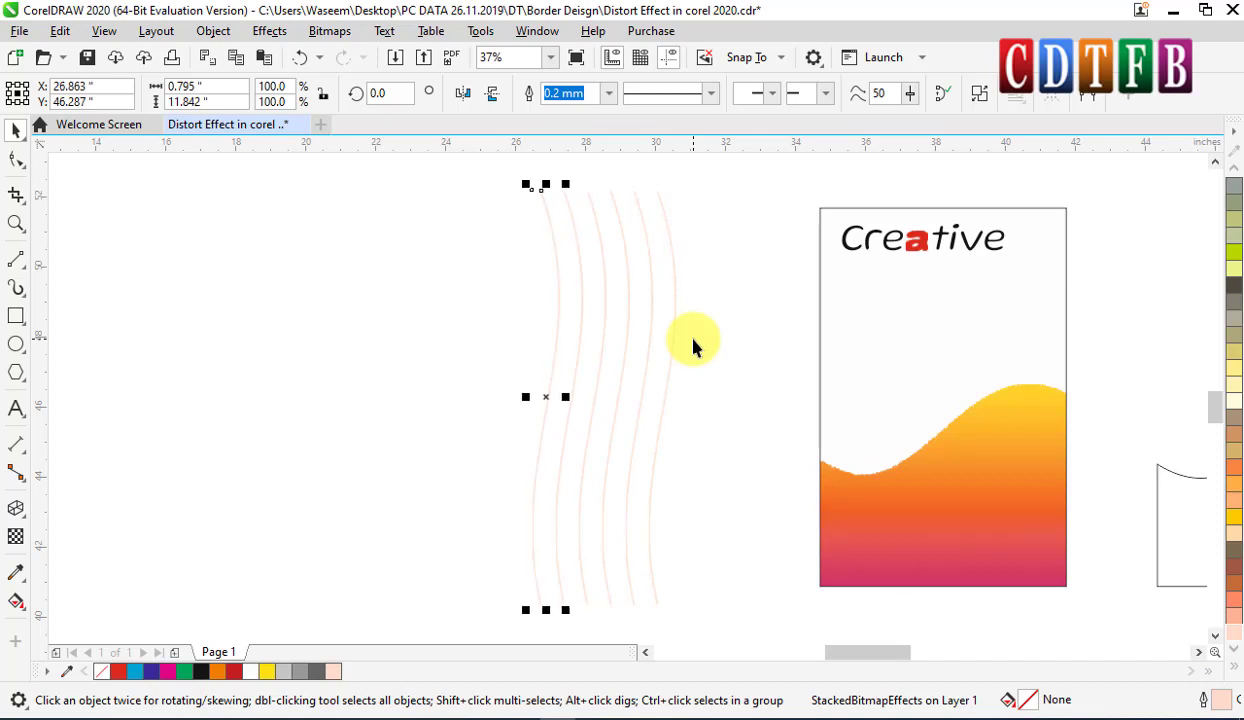
{"action": "key", "text": "ctrl+r"}
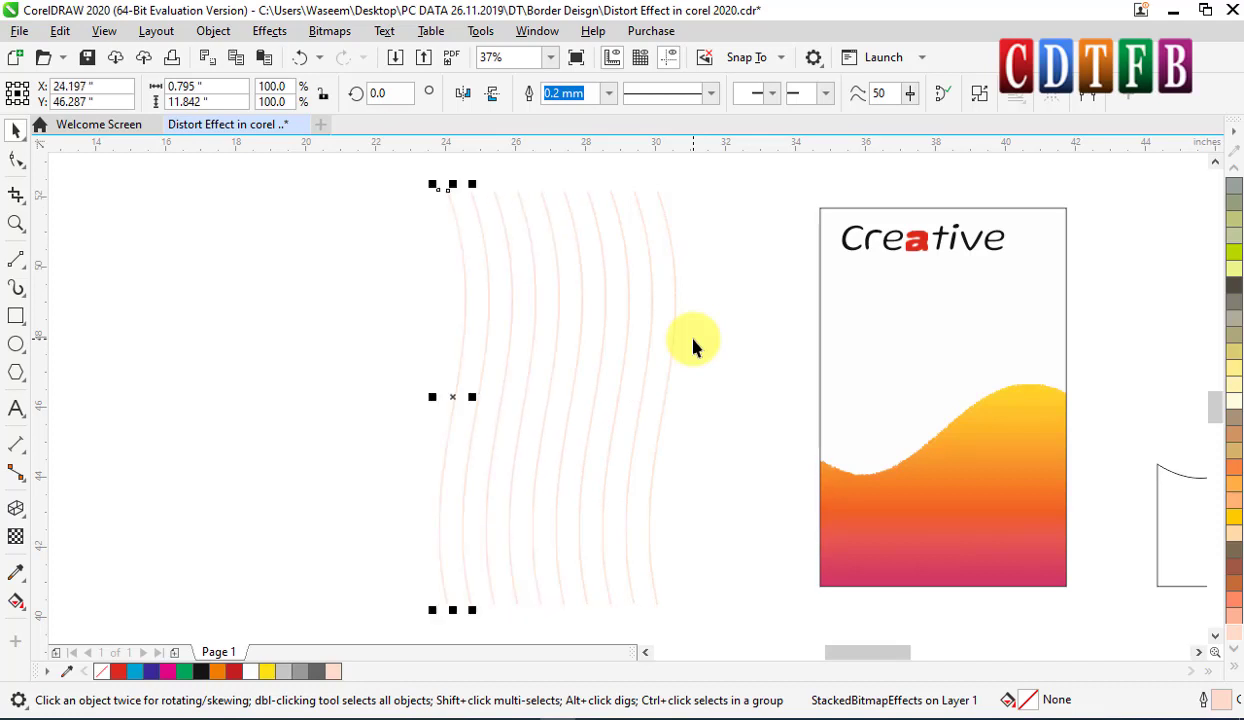
{"action": "key", "text": "ctrl+r"}
Group all eleven peach curves and move the group over the "Creative" rectangle.
{"action": "left_click", "coordinate": [378, 186]}
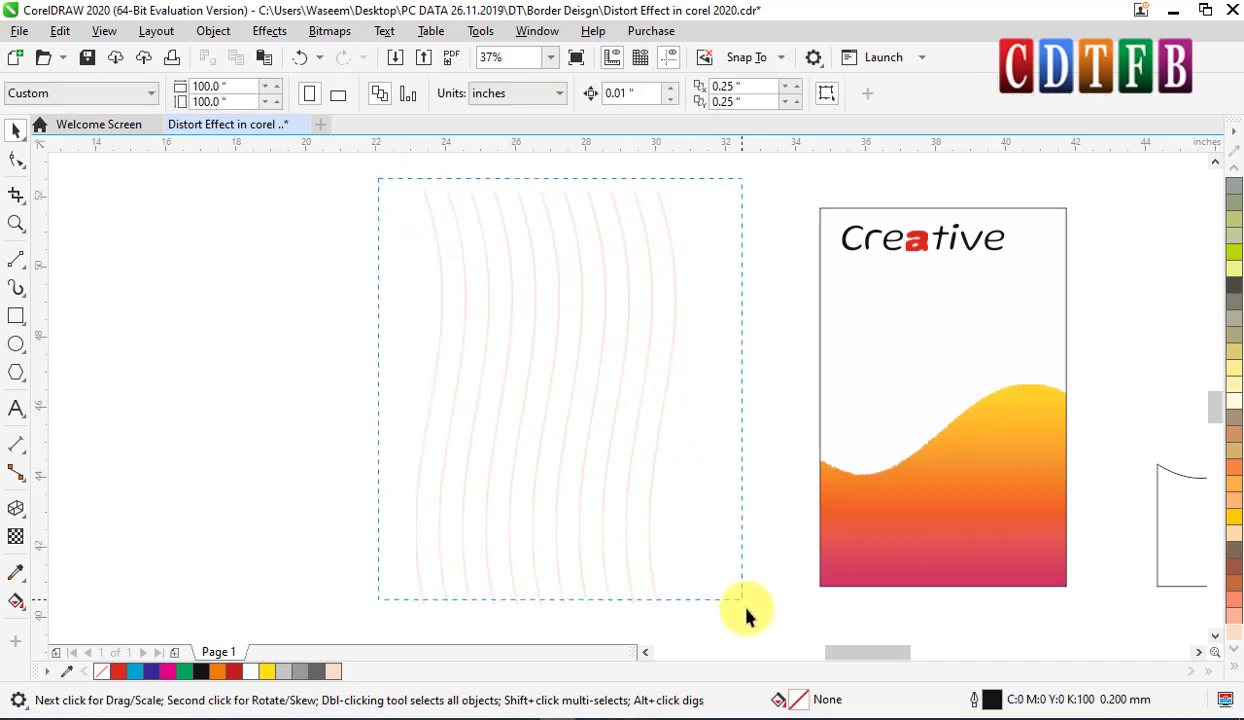
{"action": "left_click_drag", "start_coordinate": [745, 615], "coordinate": [758, 644]}
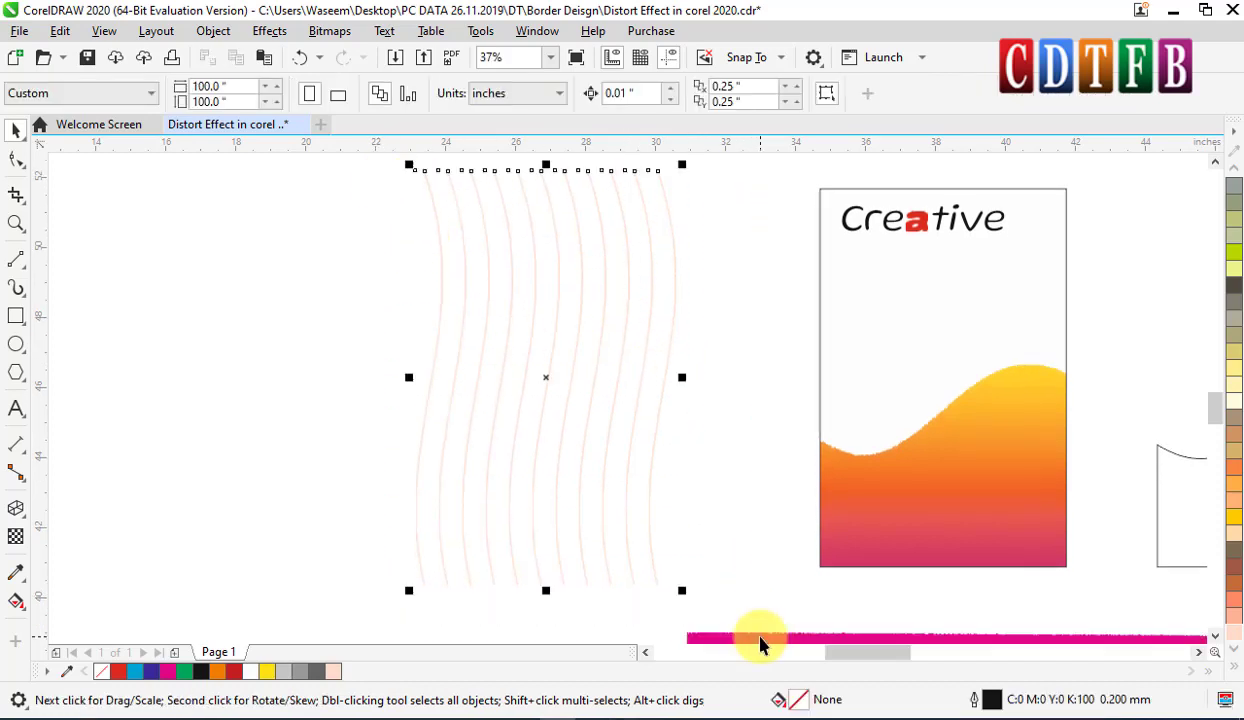
{"action": "right_click", "coordinate": [597, 349]}
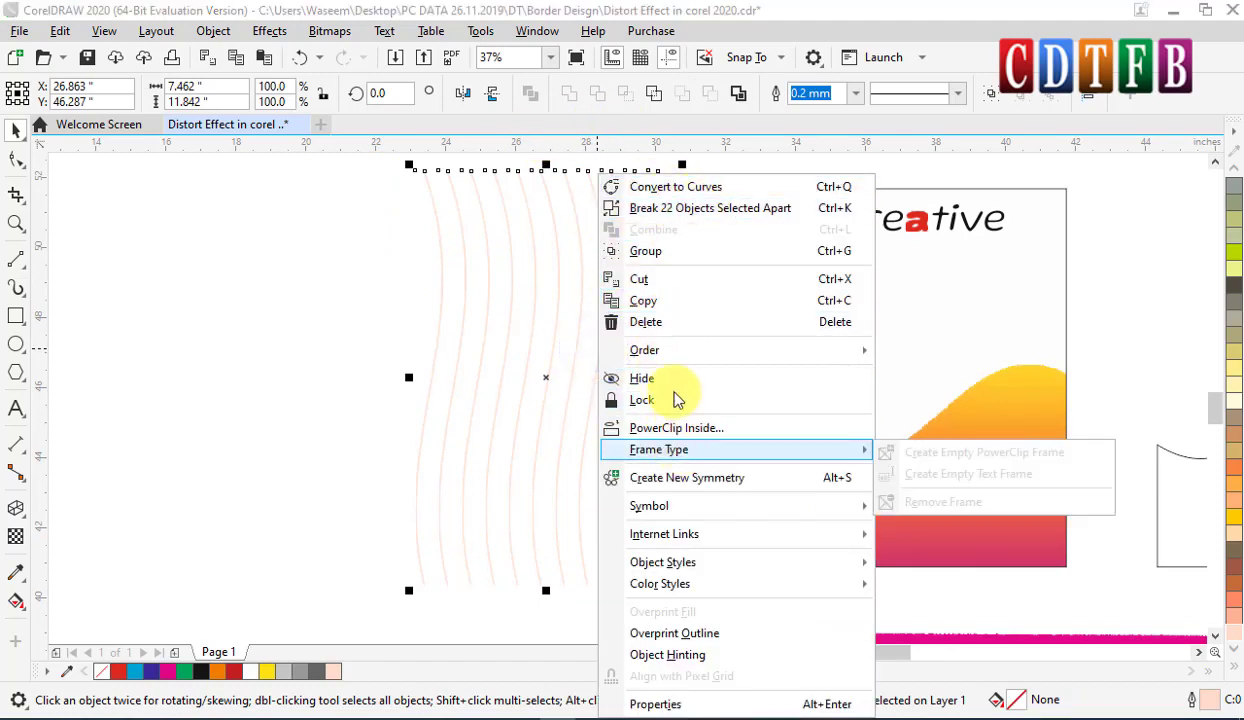
{"action": "left_click", "coordinate": [640, 258]}
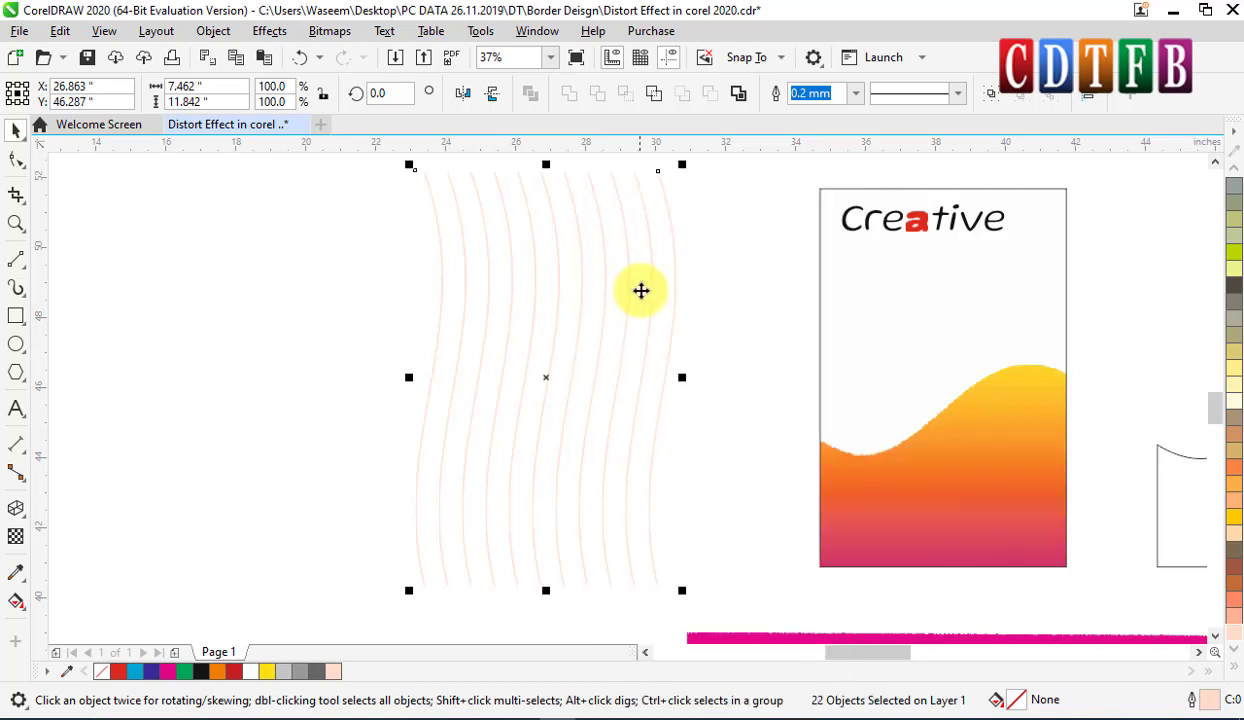
{"action": "left_click_drag", "start_coordinate": [555, 380], "coordinate": [950, 360]}
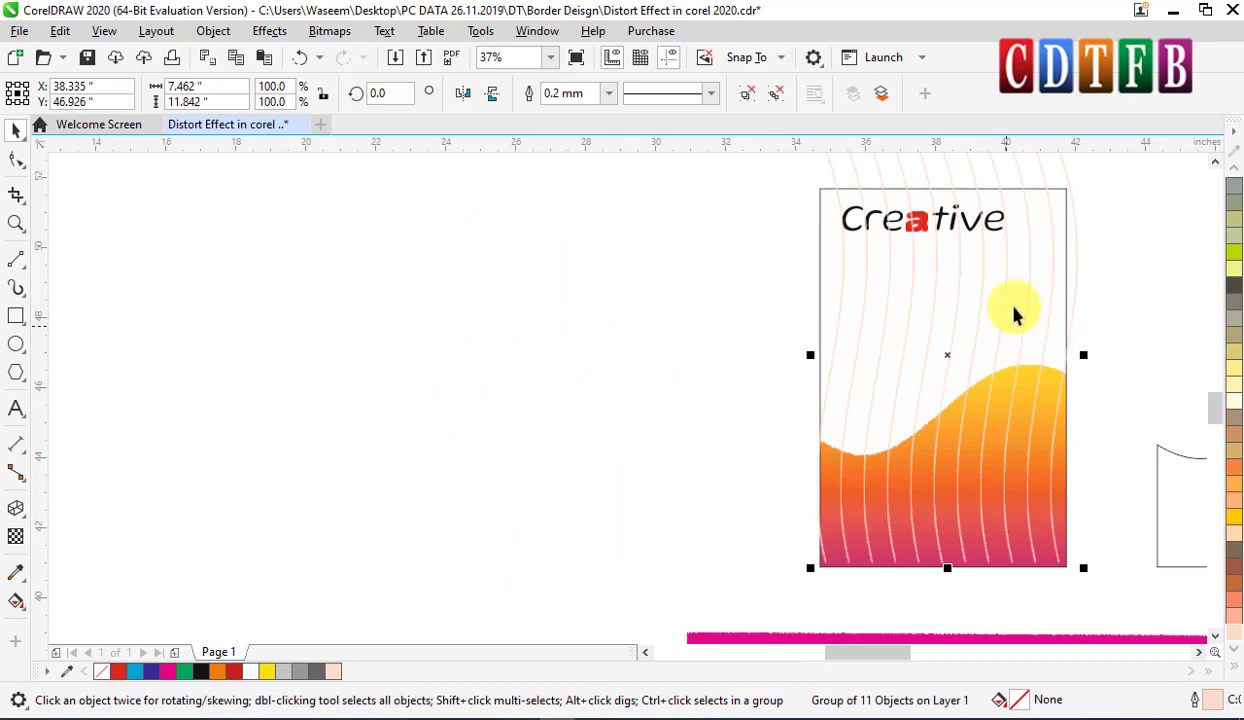
Rotate the group of curves to 270 degrees so the lines run horizontally, and mirror it vertically.
{"action": "left_click", "coordinate": [950, 348]}
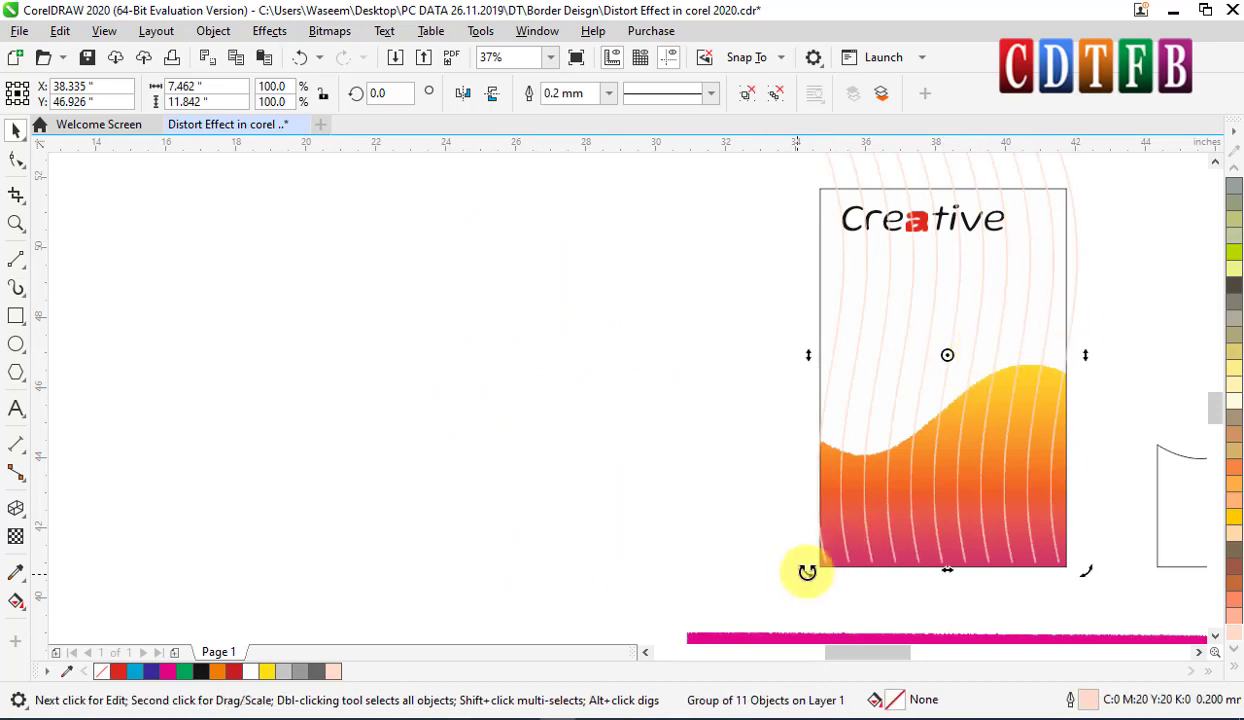
{"action": "left_click_drag", "start_coordinate": [807, 572], "coordinate": [1061, 484]}
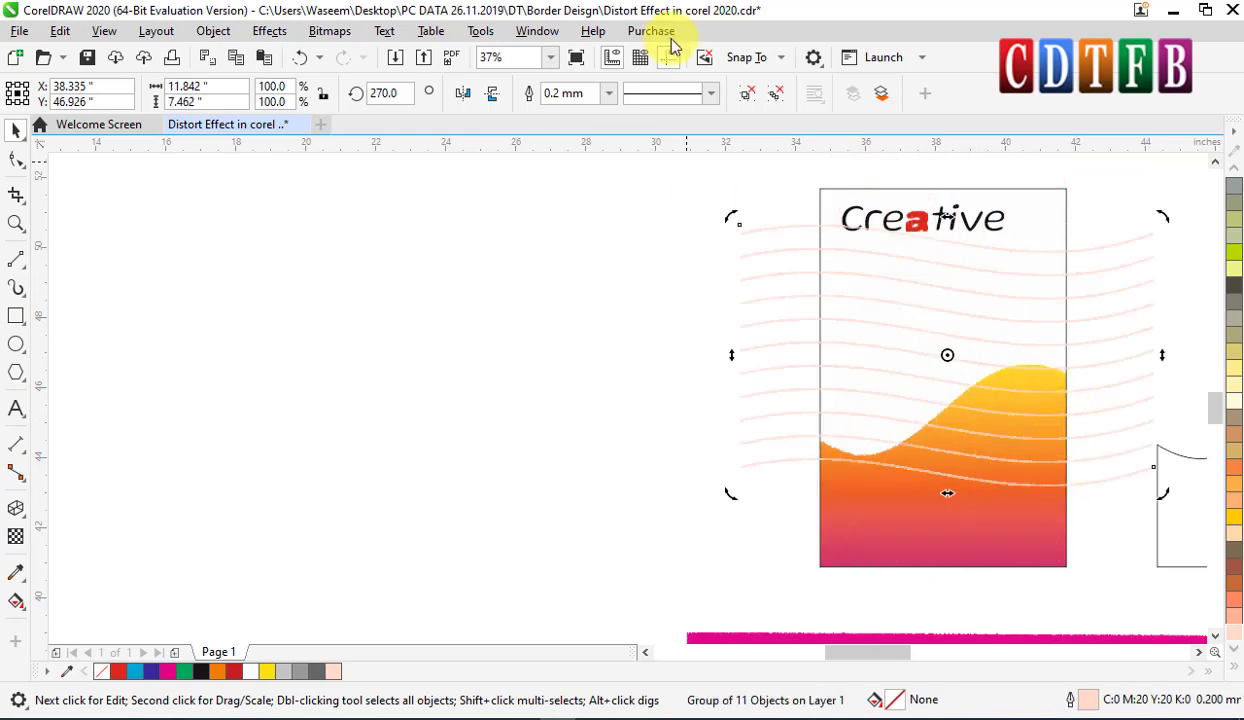
{"action": "left_click", "coordinate": [492, 95]}
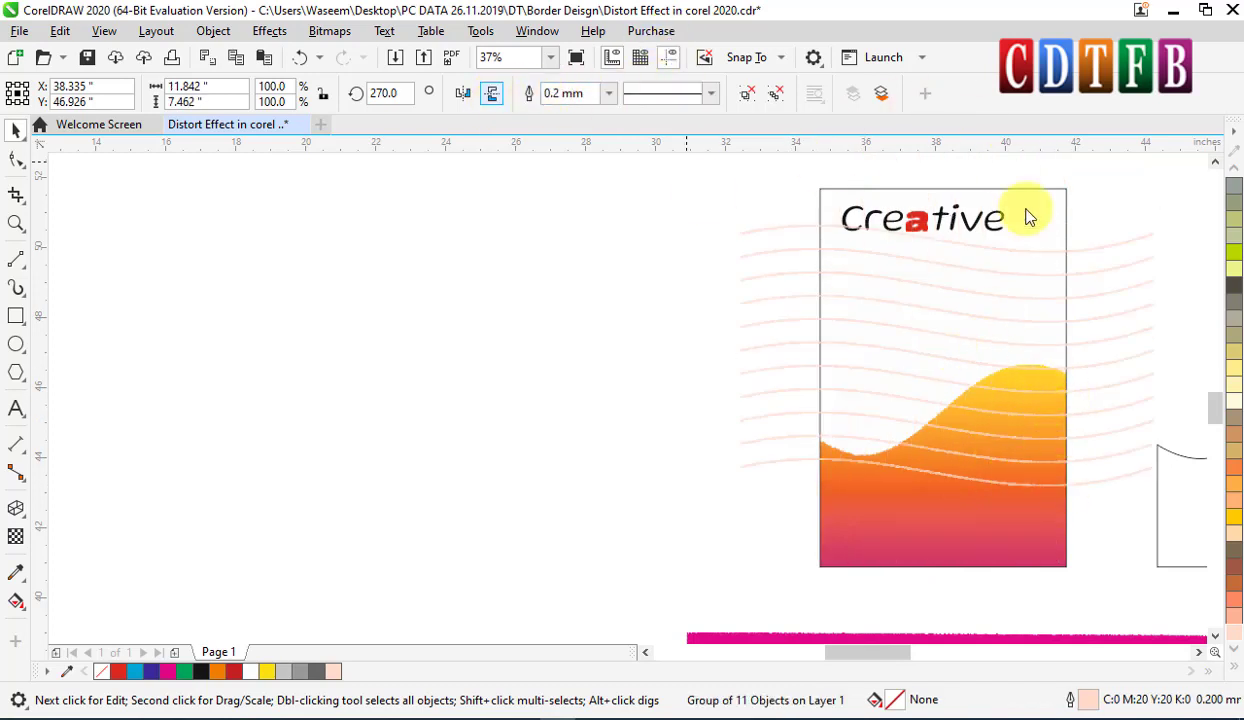
Narrow the group of horizontal wavy lines about its centre to about 8.54 inches wide.
{"action": "left_click", "coordinate": [1146, 336]}
{"action": "left_click", "coordinate": [1150, 345]}
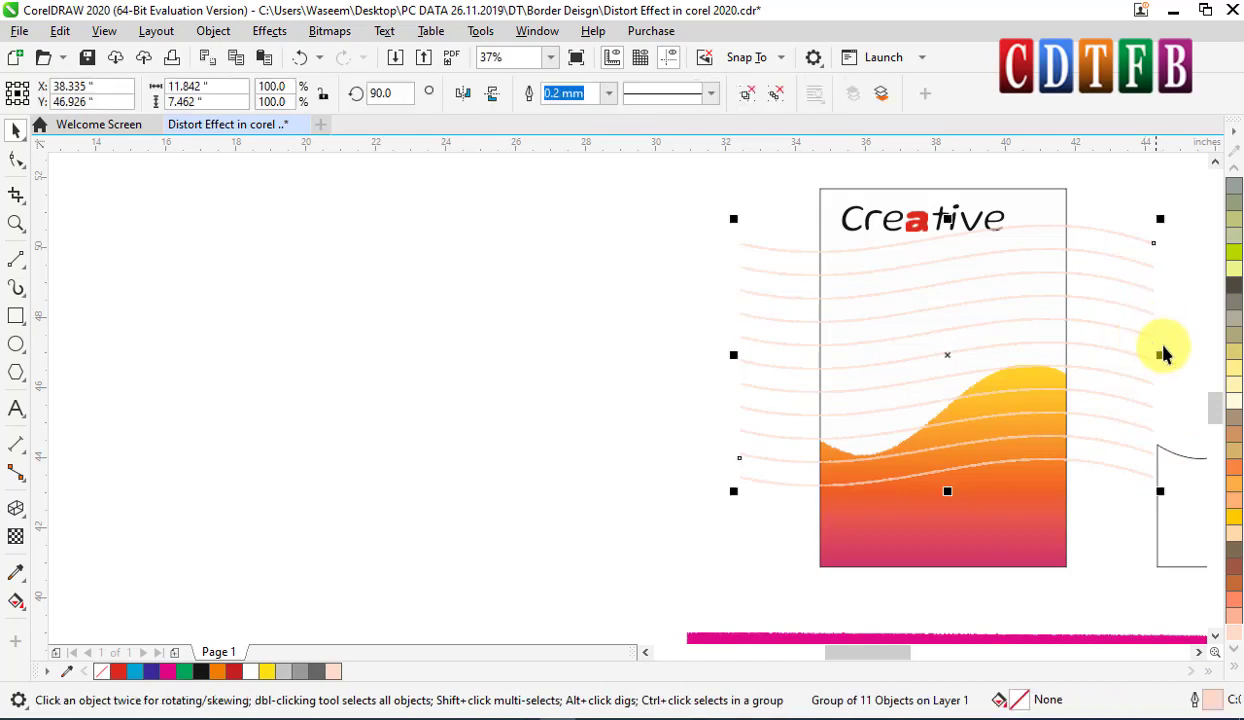
{"action": "left_click_drag", "start_coordinate": [1160, 355], "coordinate": [1100, 354]}
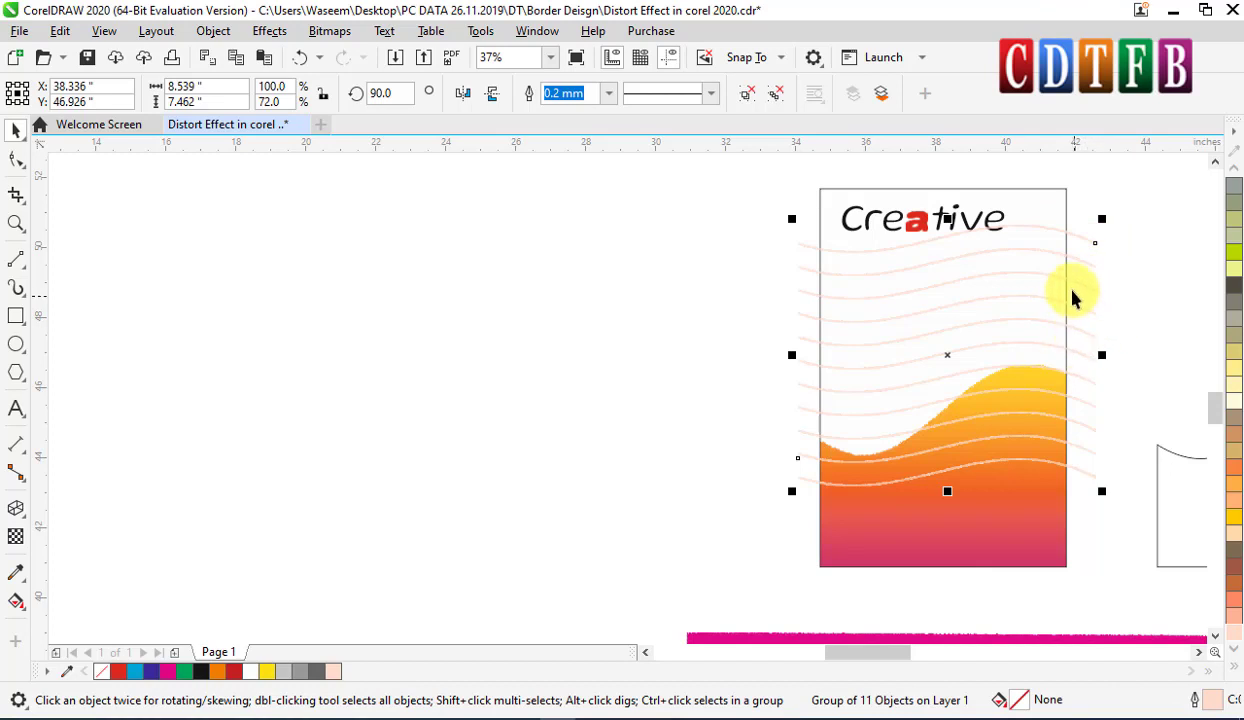
Make a copy of the wavy-line group rotated 90 degrees clockwise about its centre, and select both groups.
{"action": "left_click", "coordinate": [1095, 240]}
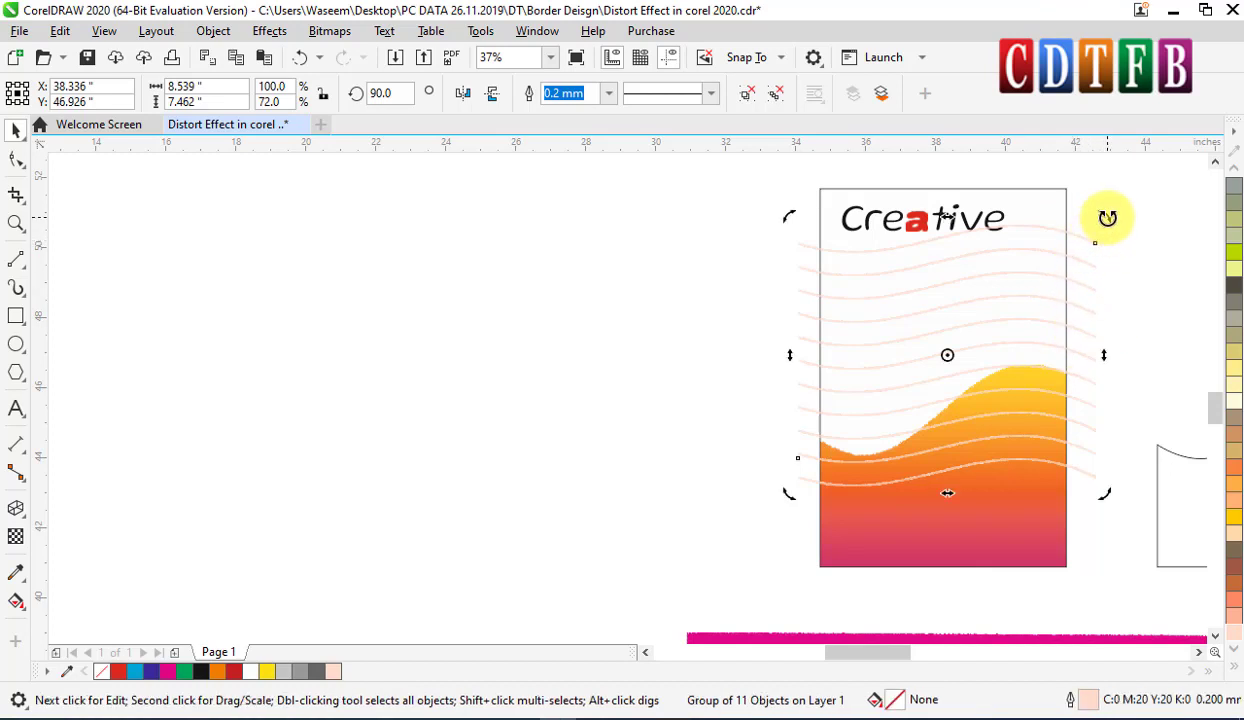
{"action": "left_click_drag", "start_coordinate": [1105, 226], "coordinate": [1025, 443]}
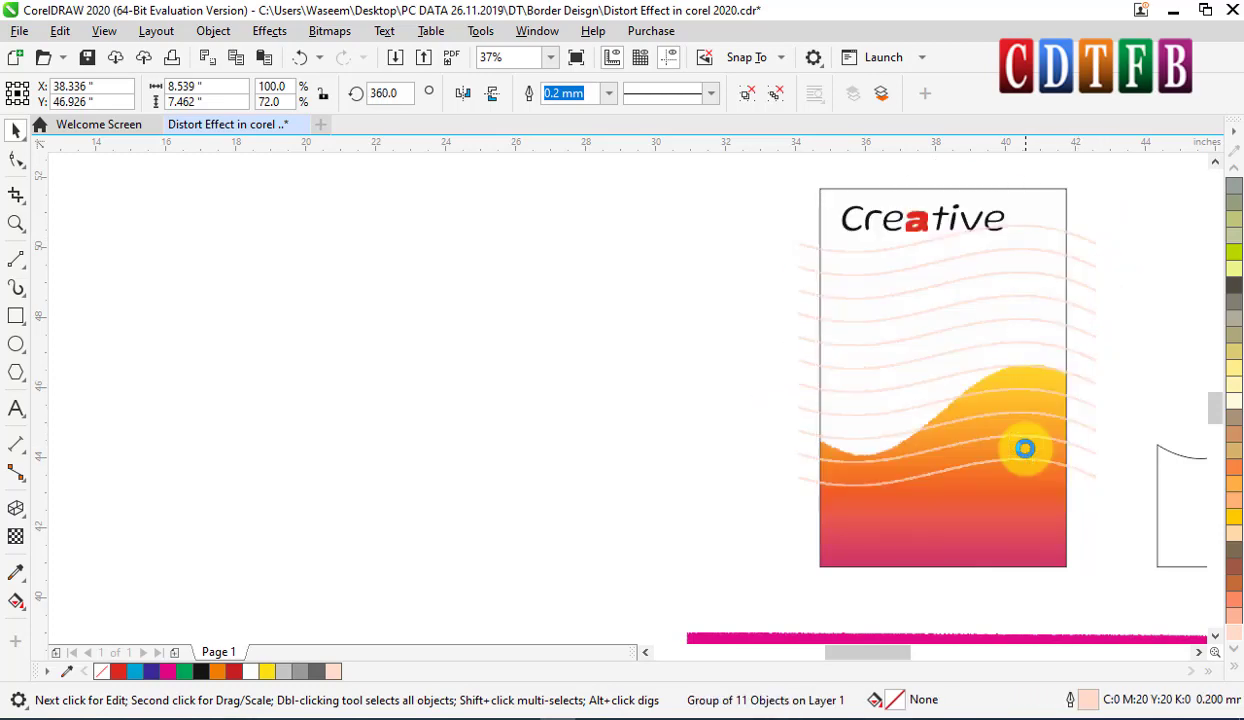
{"action": "left_click", "coordinate": [1095, 248], "text": "shift"}
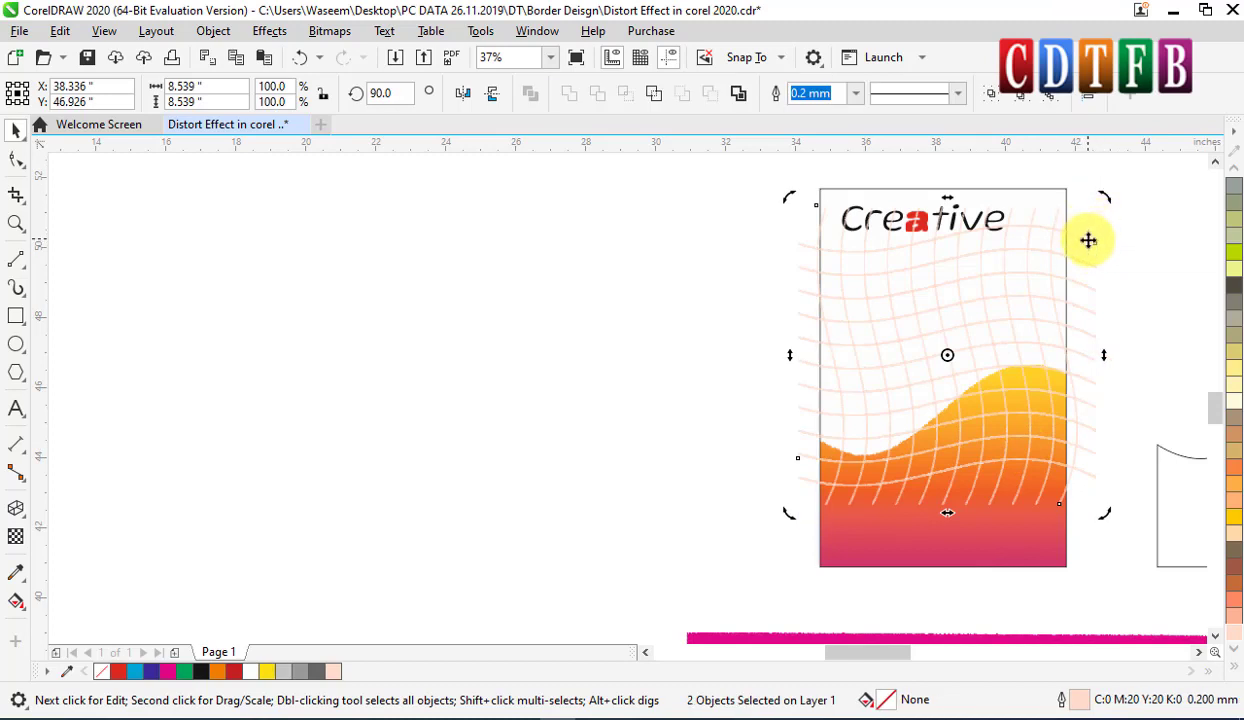
Group the two crossed wavy-line groups into one grid and move it down so it sits below the "Creative" title.
{"action": "right_click", "coordinate": [1088, 240]}
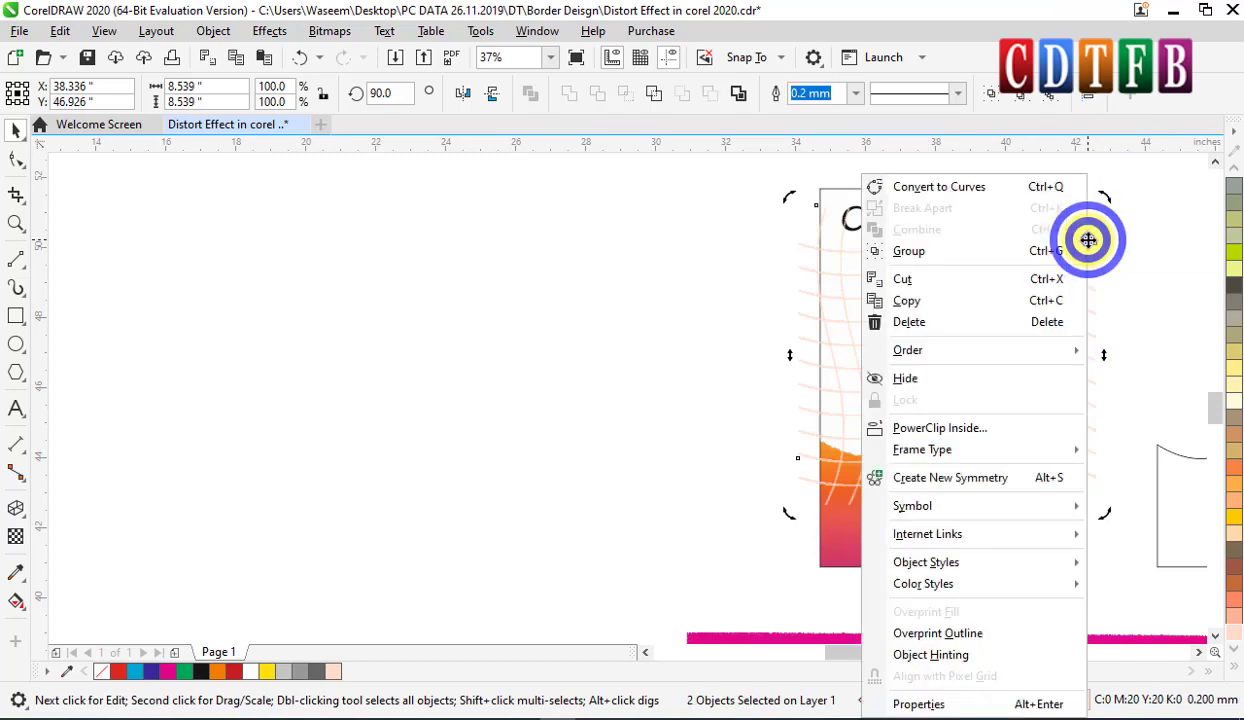
{"action": "left_click", "coordinate": [911, 251]}
{"action": "left_click_drag", "start_coordinate": [1088, 238], "coordinate": [1095, 276]}
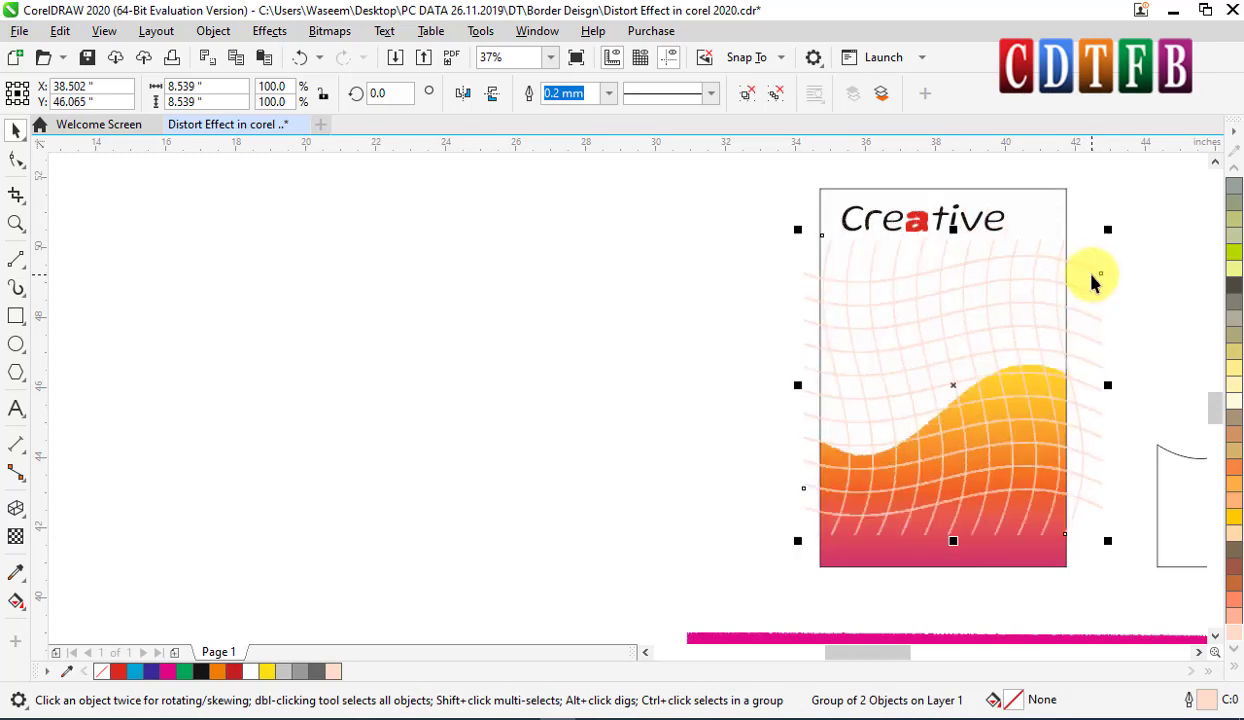
PowerClip the wavy-line grid inside the "Creative" rectangle and fit the rectangle in view.
{"action": "right_click", "coordinate": [1093, 268]}
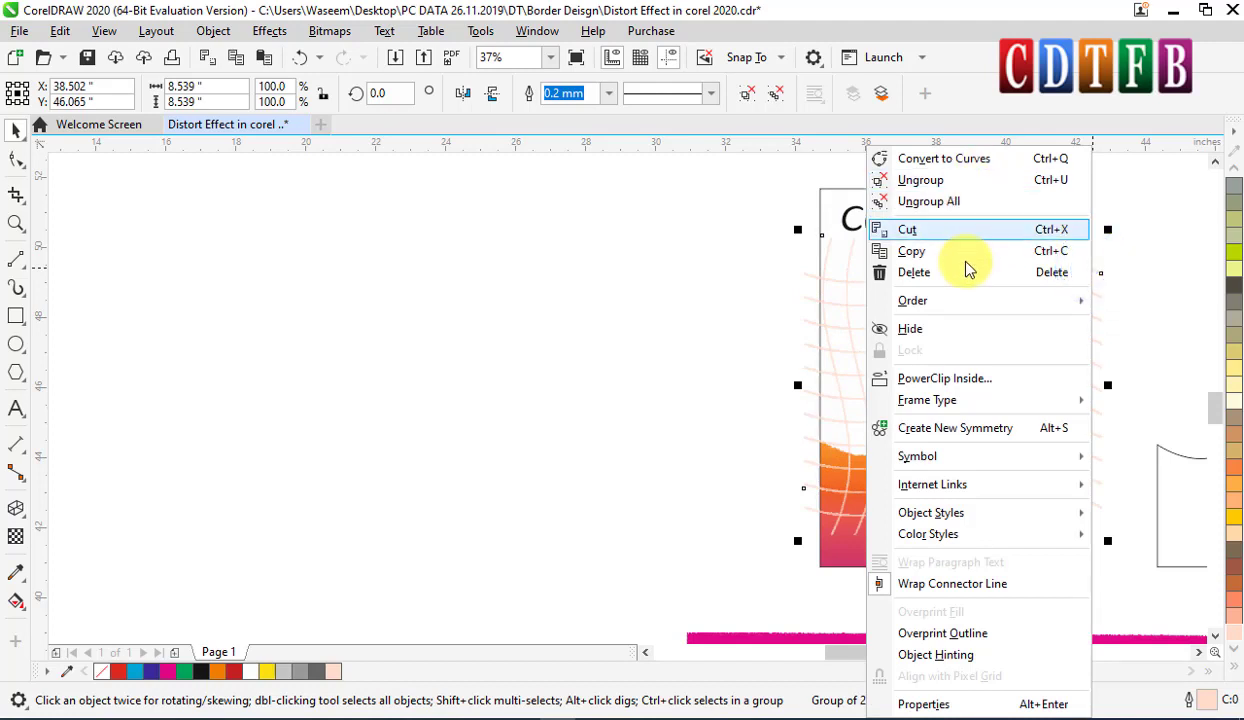
{"action": "left_click", "coordinate": [980, 380]}
{"action": "left_click", "coordinate": [930, 208]}
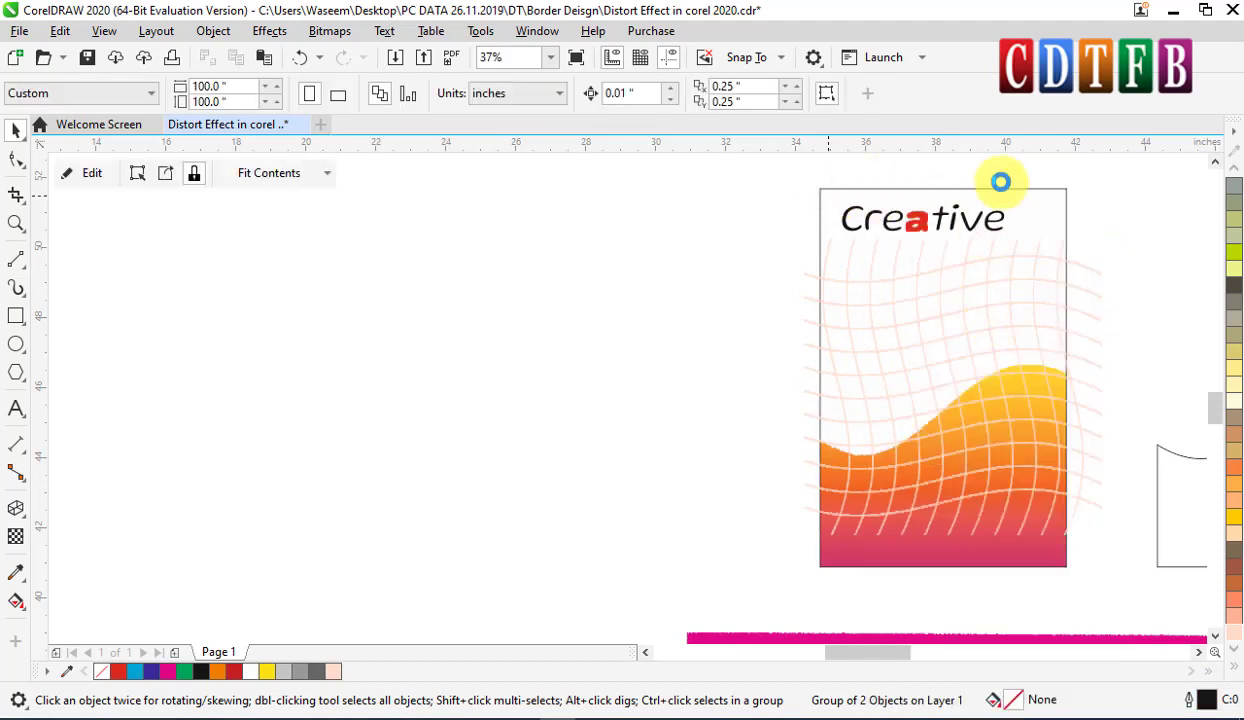
{"action": "left_click", "coordinate": [1060, 190]}
{"action": "left_click", "coordinate": [1060, 190]}
{"action": "key", "text": "shift+F2"}
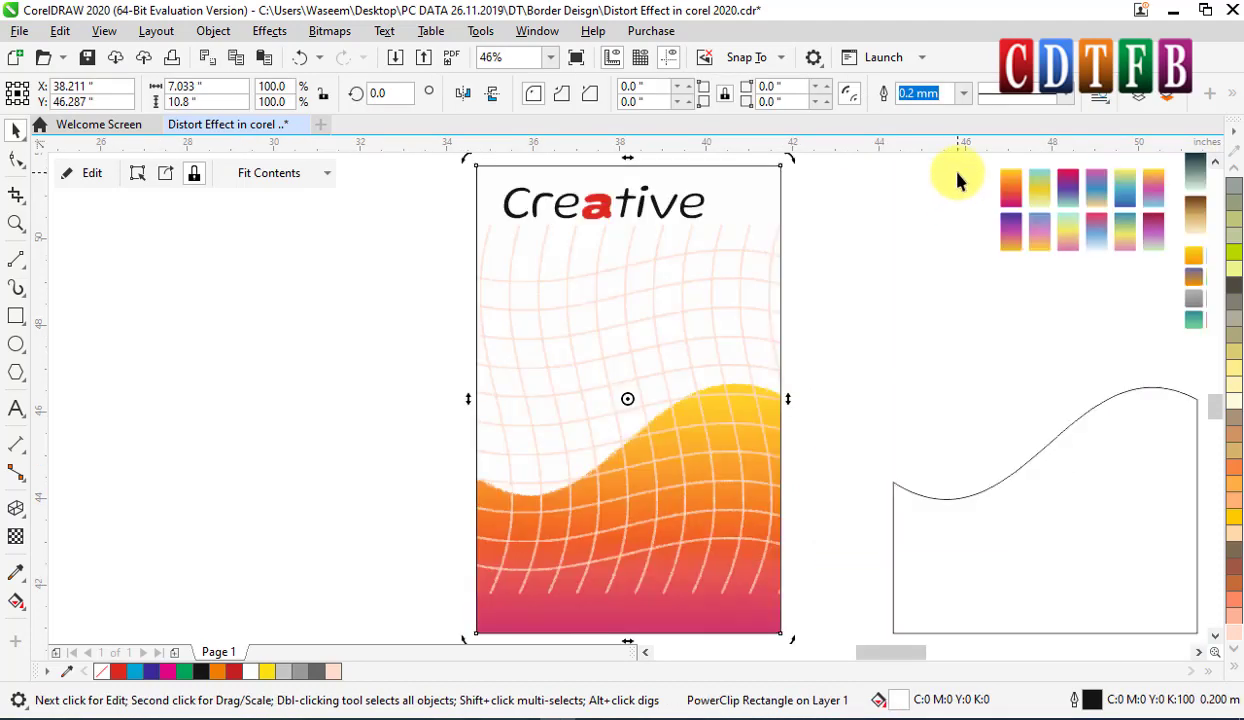
Send the grid group one level back inside the PowerClip, behind the orange gradient wave, and check the result up close.
{"action": "left_click", "coordinate": [771, 260], "text": "ctrl"}
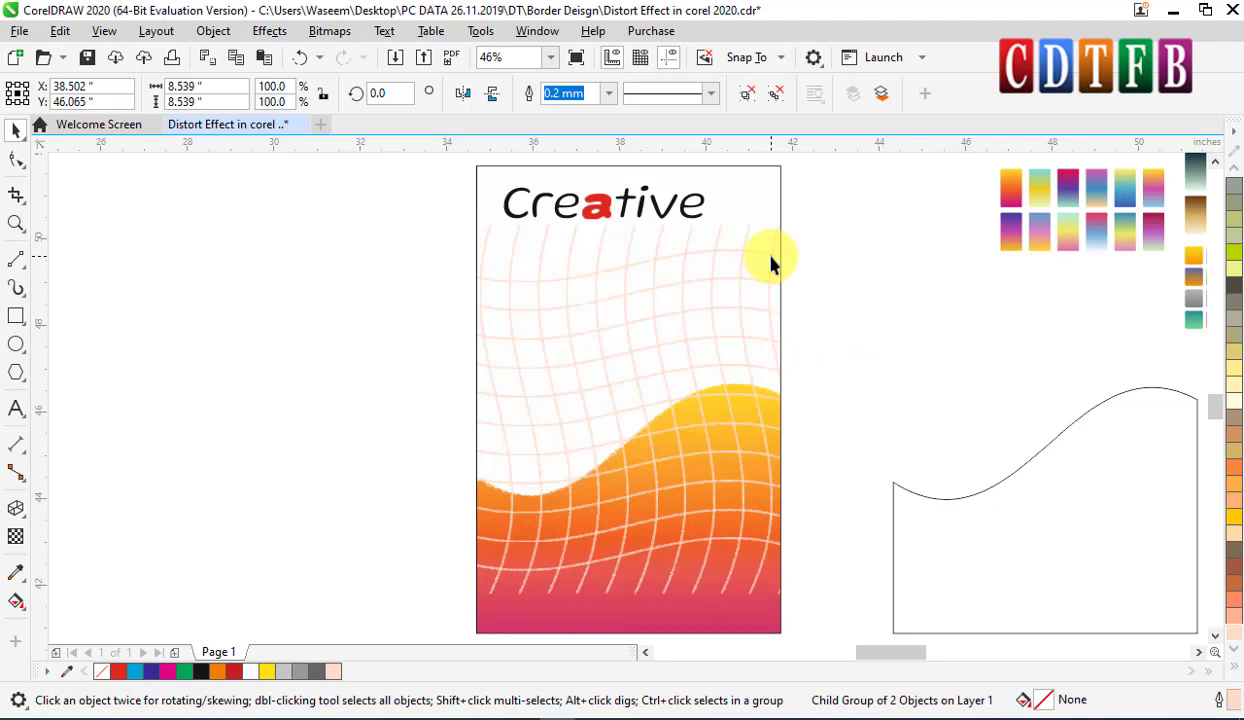
{"action": "key", "text": "ctrl+Page_Down"}
{"action": "left_click", "coordinate": [364, 265]}
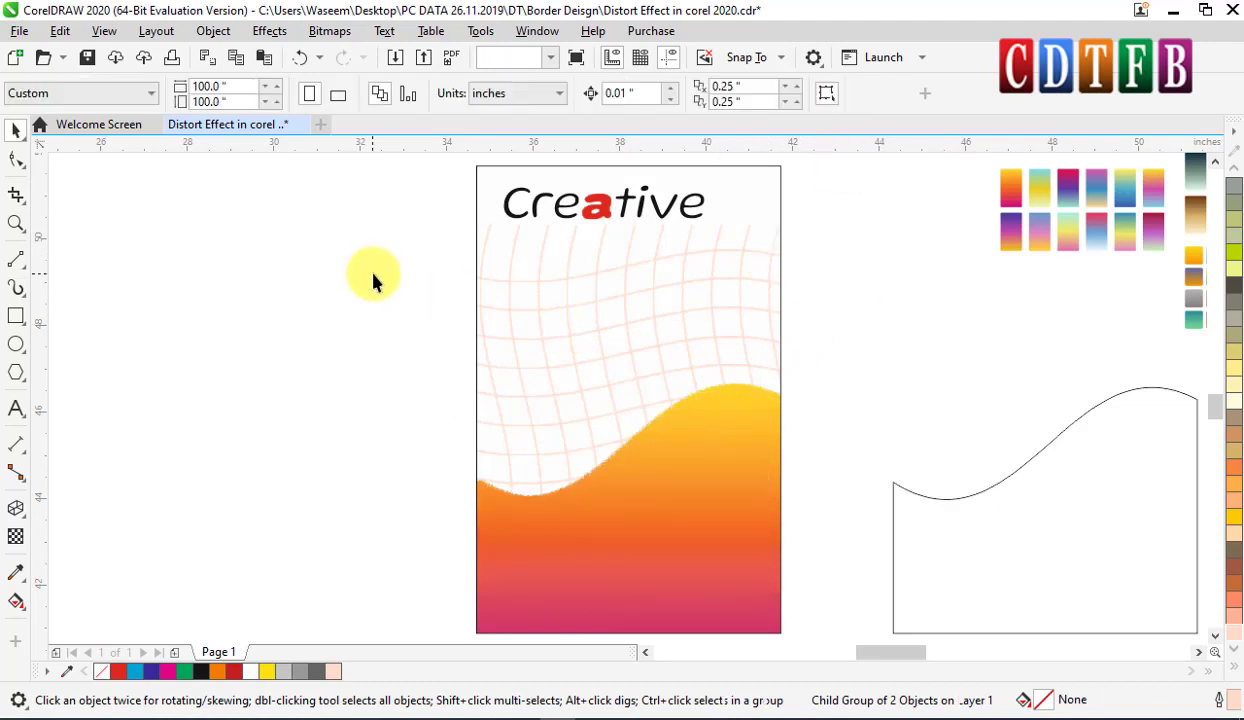
{"action": "left_click", "coordinate": [741, 204]}
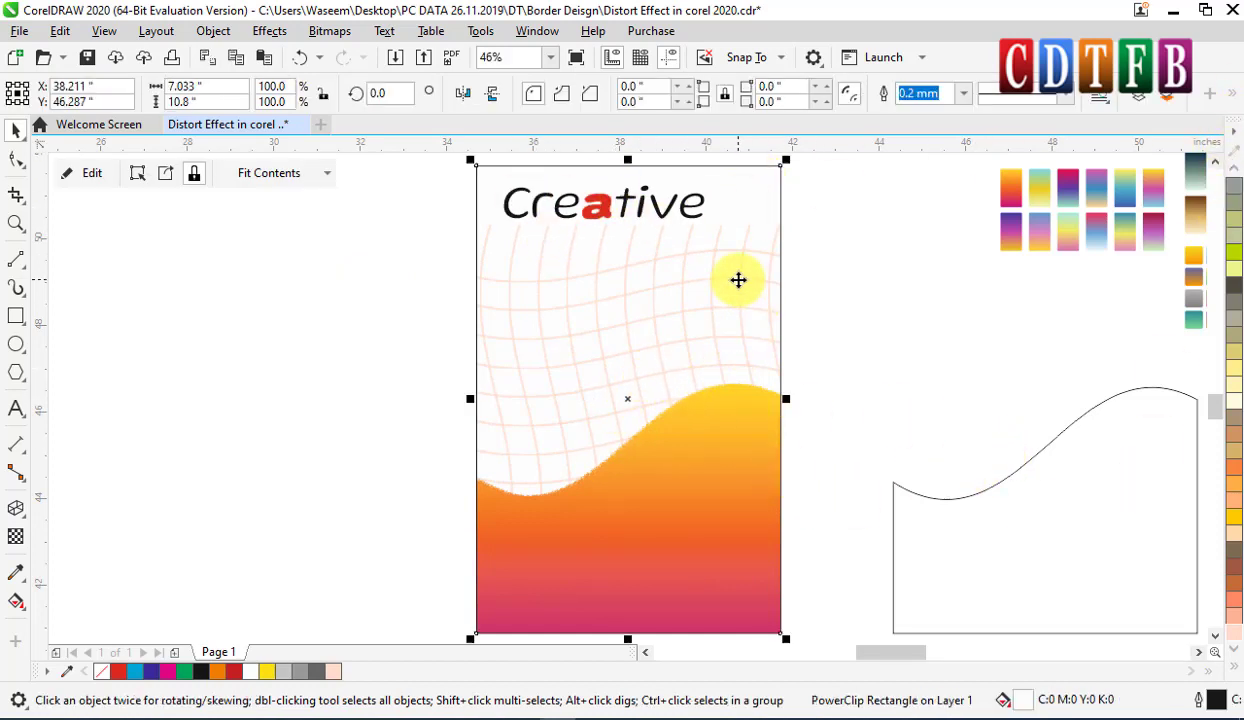
{"action": "scroll", "coordinate": [738, 280], "scroll_direction": "up", "scroll_amount": 4}
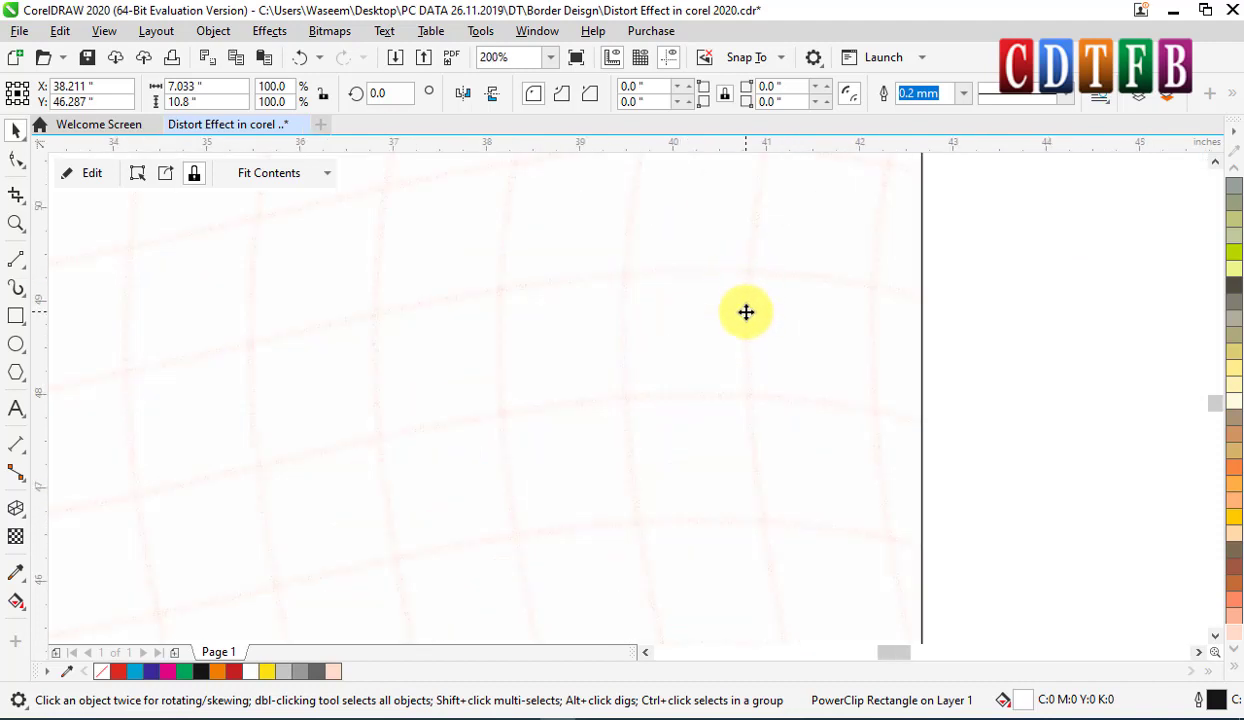
{"action": "scroll", "coordinate": [746, 312], "scroll_direction": "down", "scroll_amount": 3}
{"action": "scroll", "coordinate": [746, 312], "scroll_direction": "down", "scroll_amount": 1}
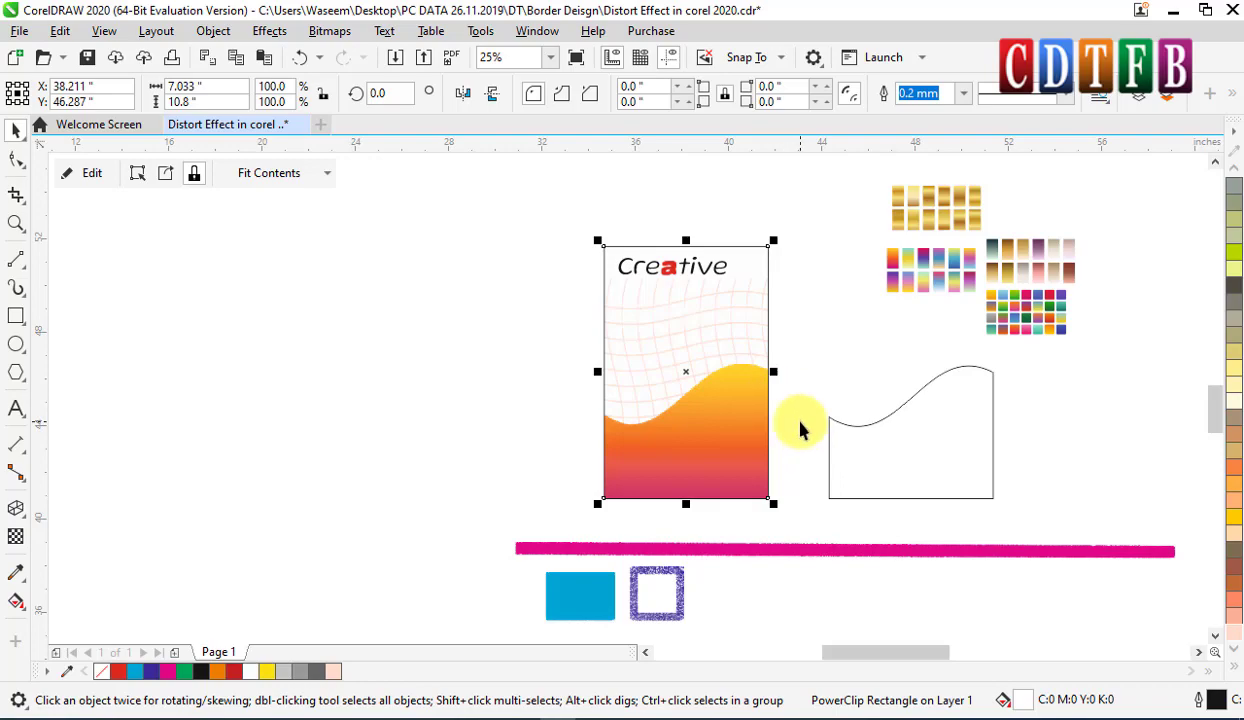
Switch to Firefox, open the Google home page in a new tab and search for "imges".
{"action": "left_click", "coordinate": [705, 716]}
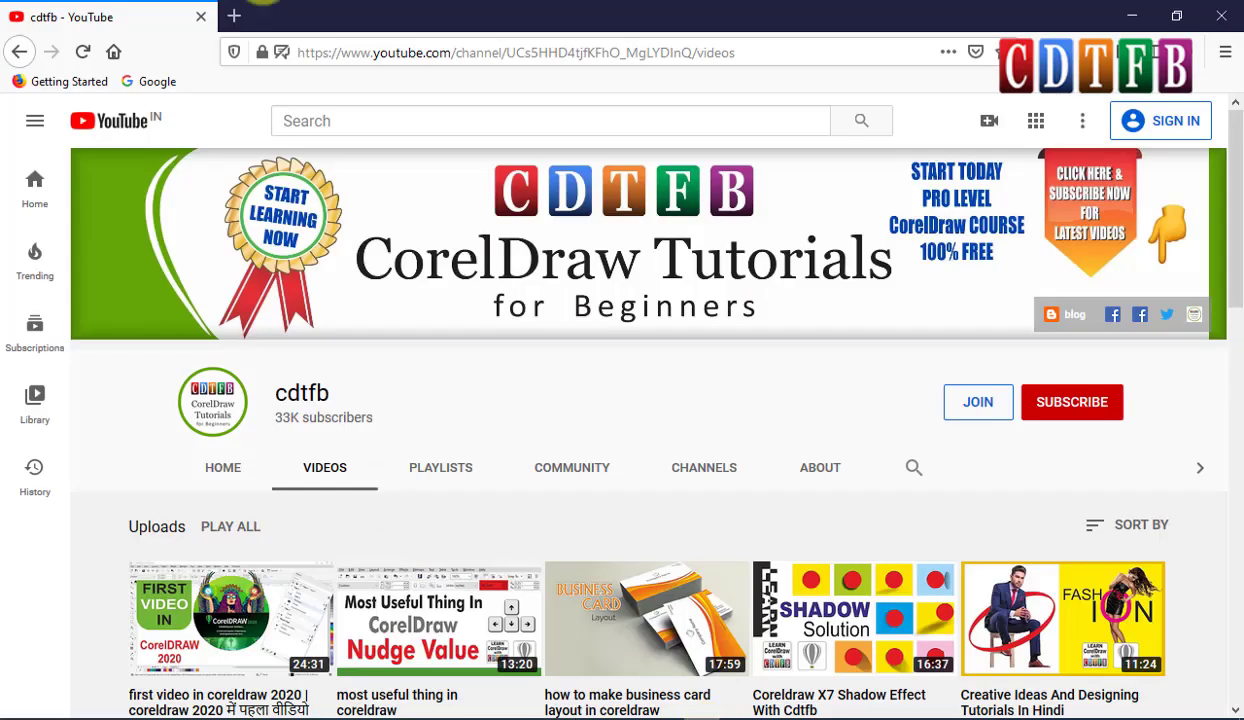
{"action": "left_click", "coordinate": [242, 14]}
{"action": "left_click", "coordinate": [114, 53]}
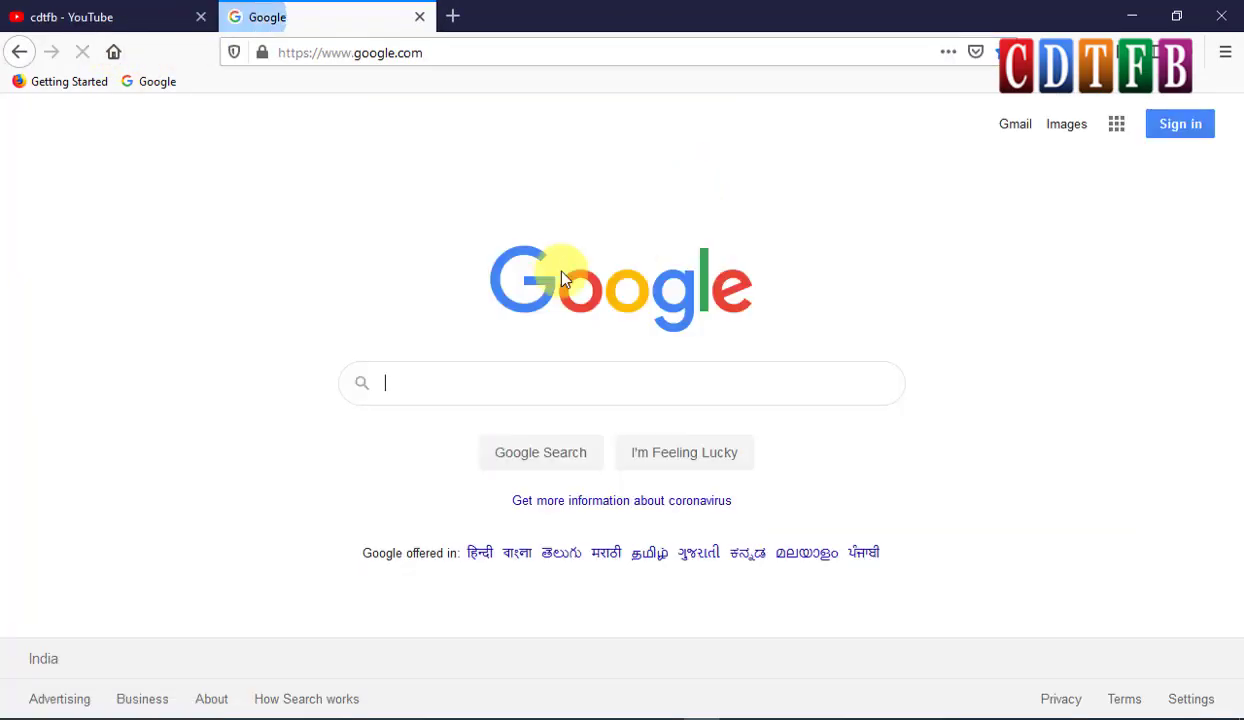
{"action": "left_click", "coordinate": [586, 380]}
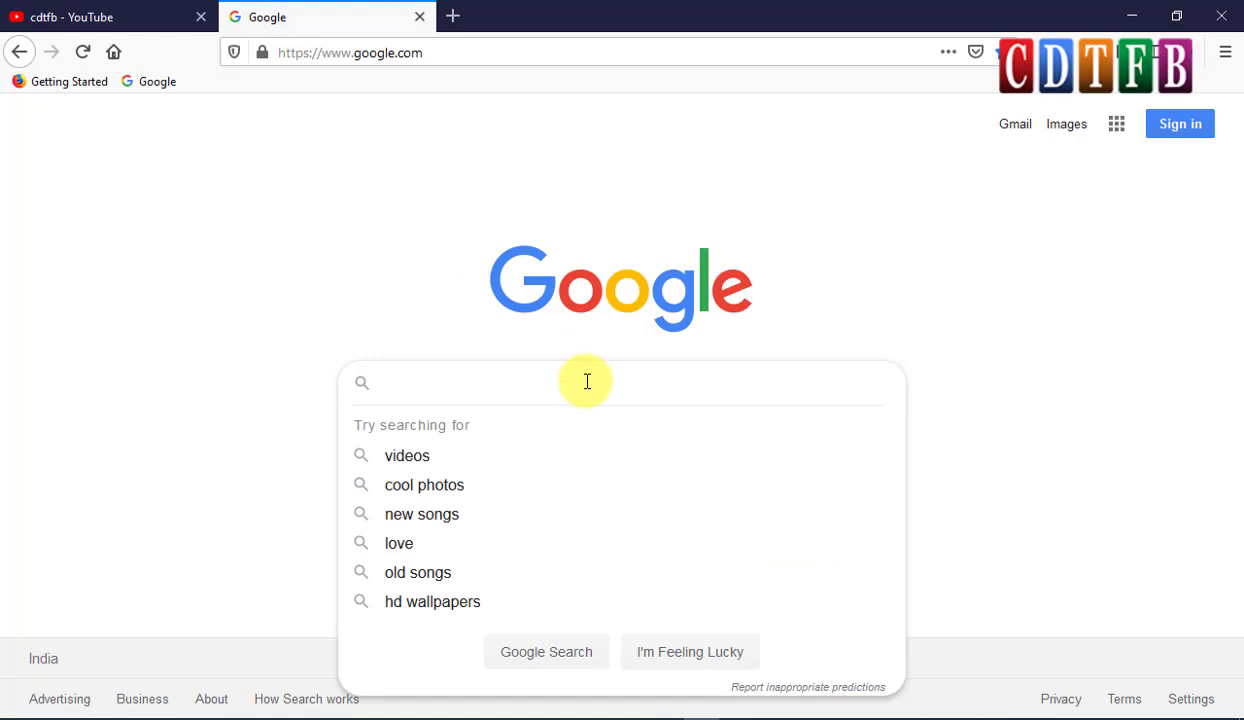
{"action": "type", "text": "imges"}
{"action": "key", "text": "Return"}
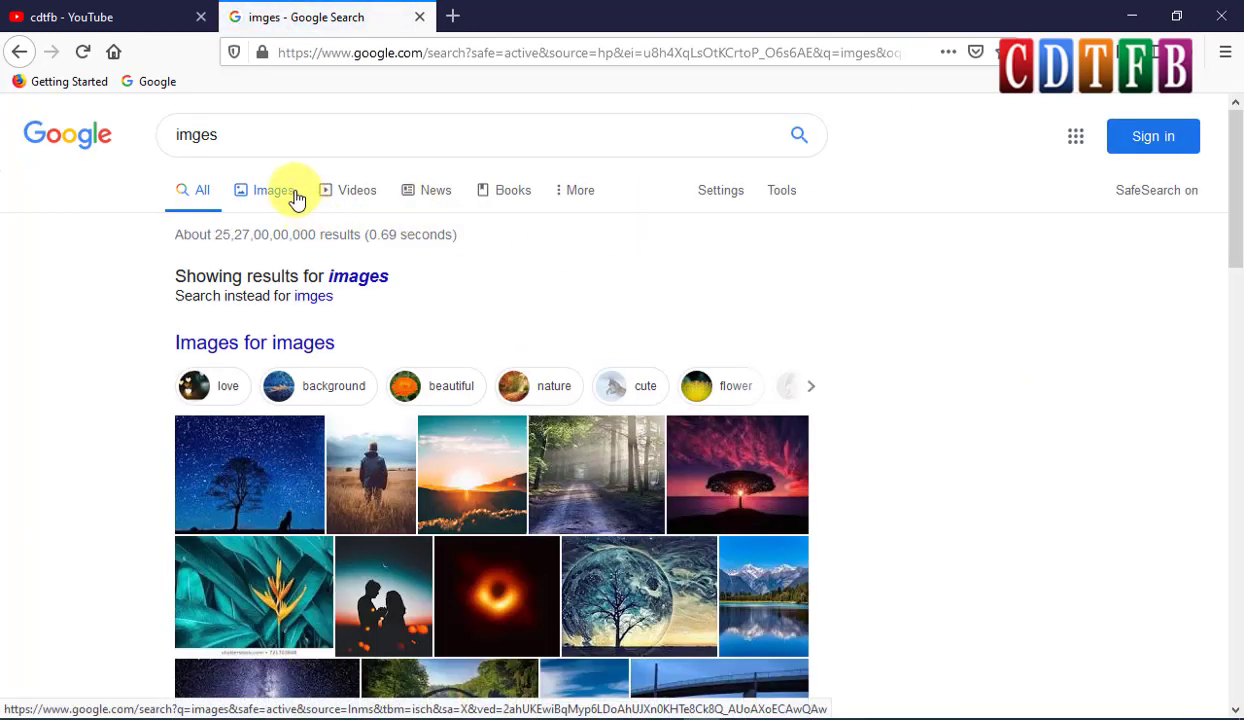
Open the image results, preview the annular solar eclipse picture and bring it into the CorelDRAW drawing.
{"action": "left_click", "coordinate": [296, 199]}
{"action": "scroll", "coordinate": [878, 249], "scroll_direction": "down", "scroll_amount": 1}
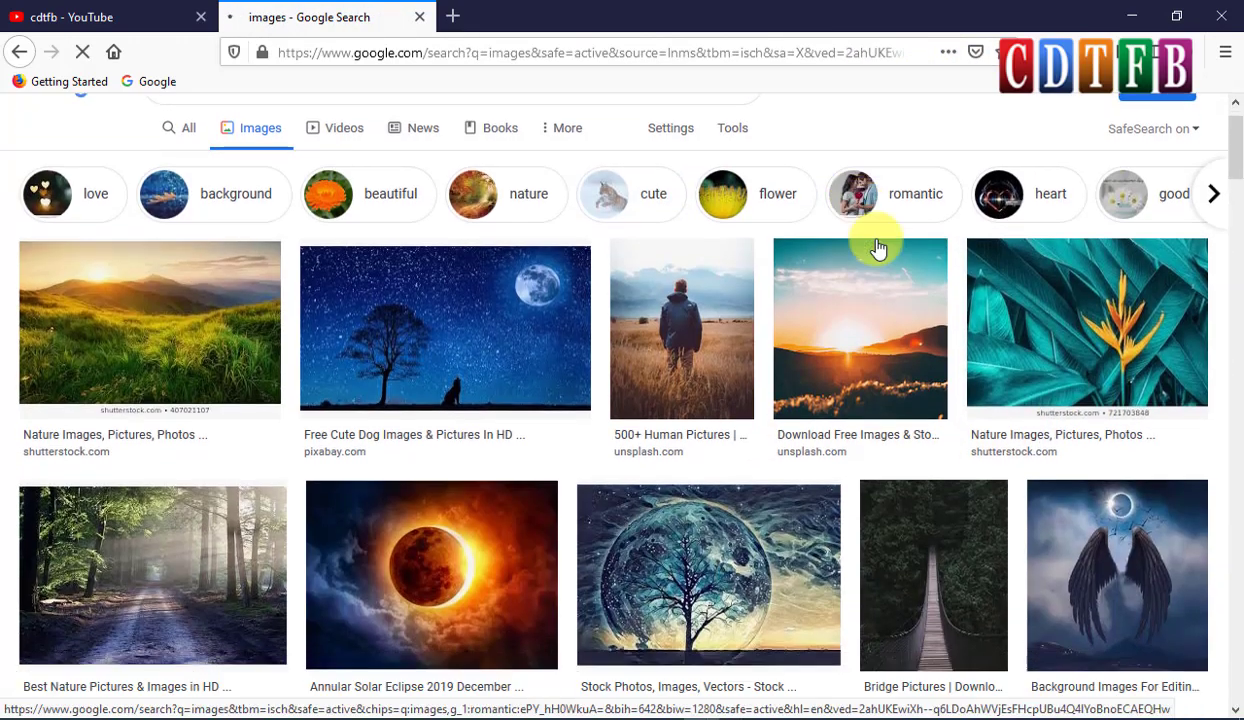
{"action": "scroll", "coordinate": [700, 350], "scroll_direction": "down", "scroll_amount": 1}
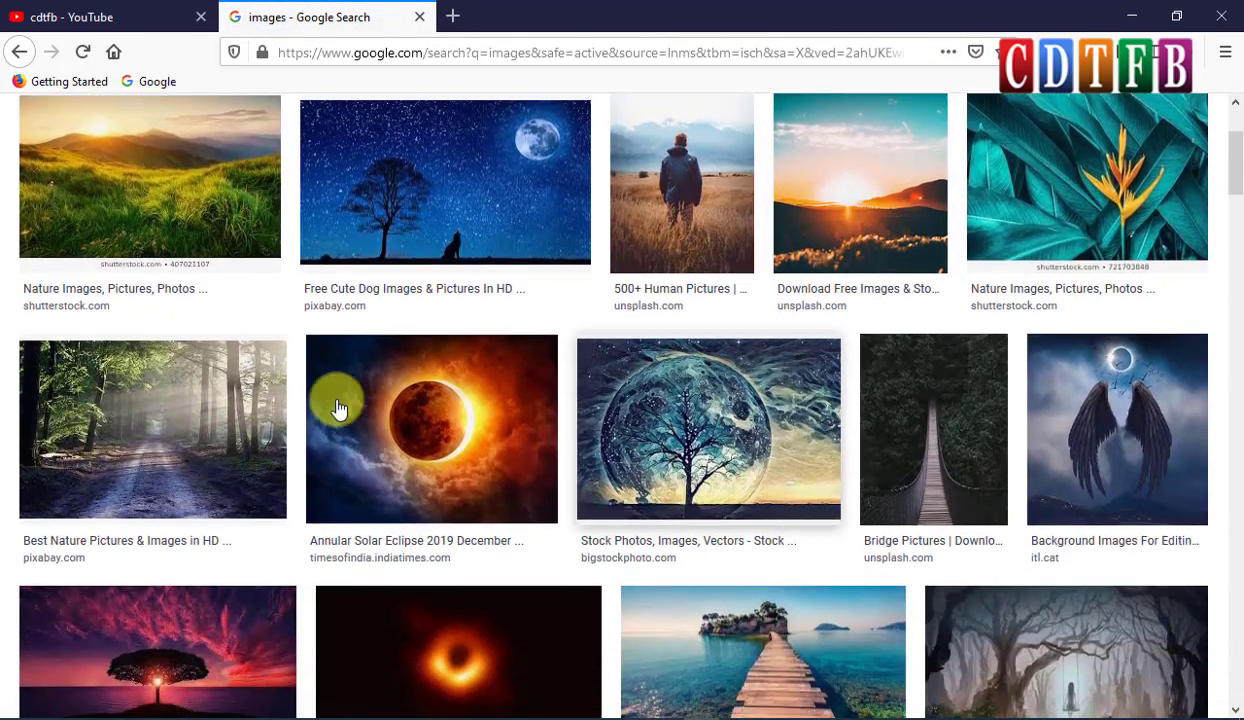
{"action": "left_click", "coordinate": [448, 416]}
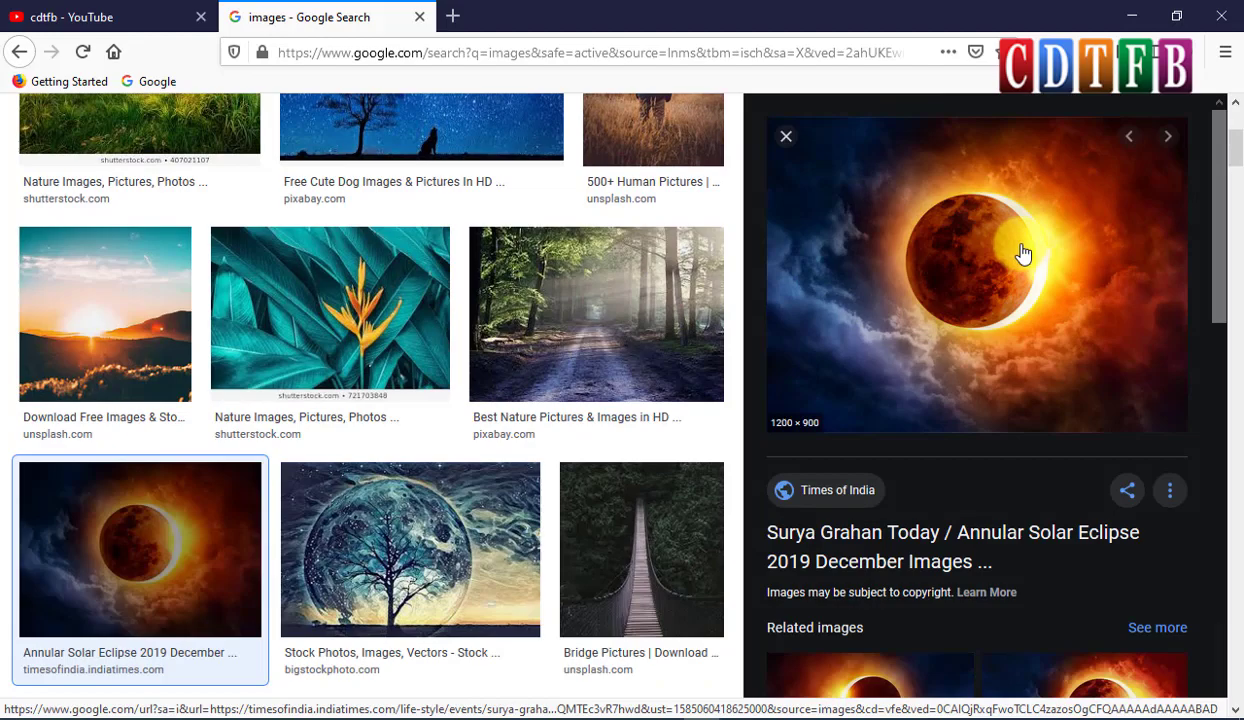
{"action": "left_click_drag", "start_coordinate": [1022, 254], "coordinate": [358, 355]}
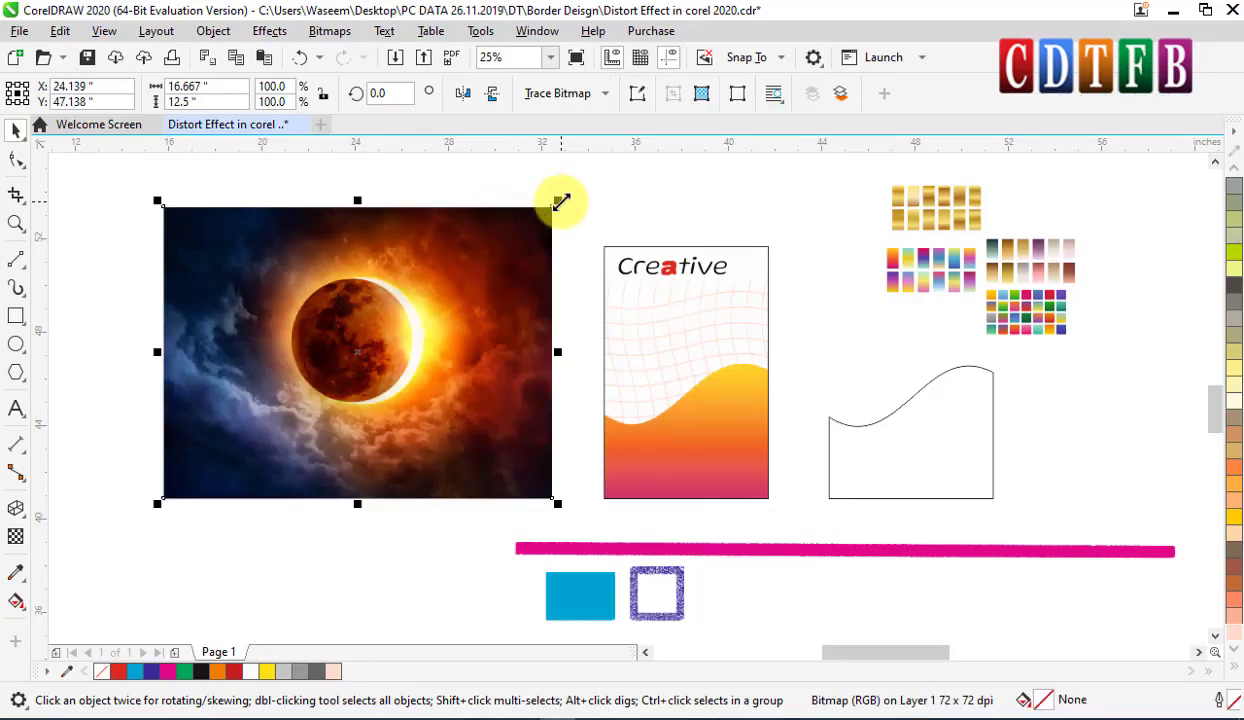
Scale the eclipse bitmap down proportionally to about 5.58 inches wide and place it beside the "Creative" rectangle.
{"action": "left_click_drag", "start_coordinate": [561, 202], "coordinate": [424, 302]}
{"action": "left_click_drag", "start_coordinate": [402, 357], "coordinate": [537, 376]}
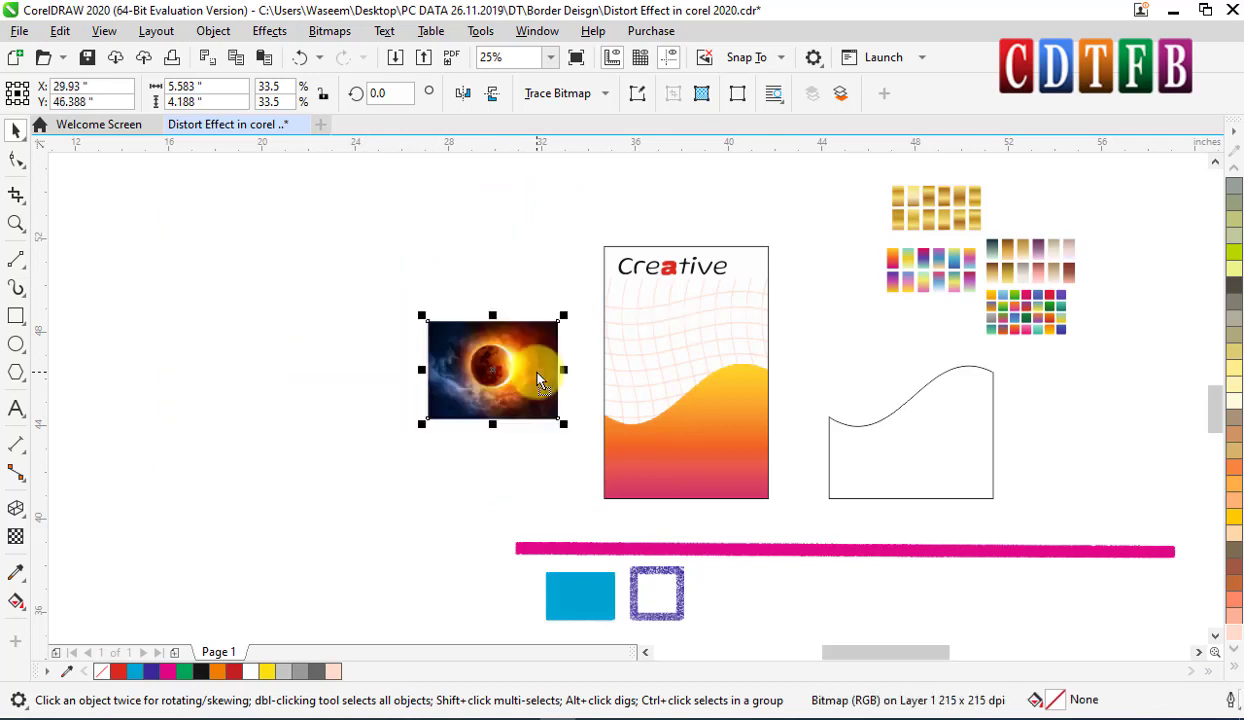
{"action": "key", "text": "z"}
{"action": "scroll", "coordinate": [549, 333], "scroll_direction": "up", "scroll_amount": 4}
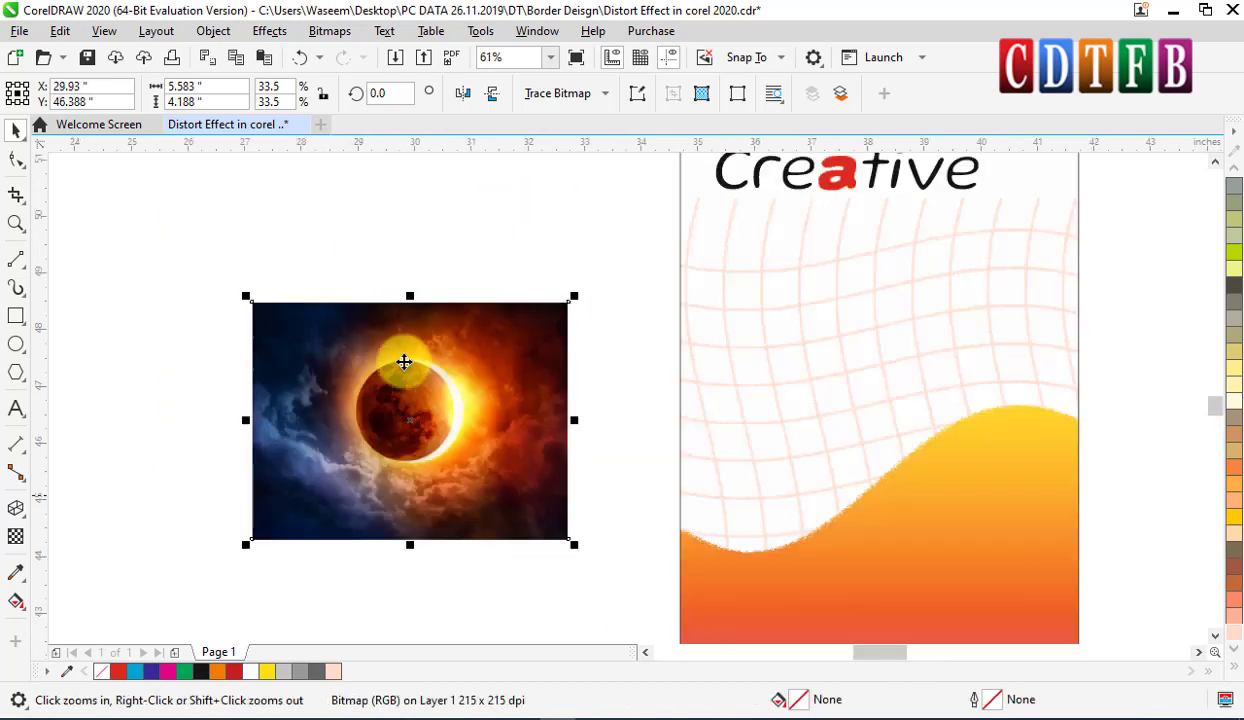
Try the Scatter effect on the eclipse bitmap at 73 horizontal and vertical, and inspect its scattered edges up close.
{"action": "left_click", "coordinate": [269, 31]}
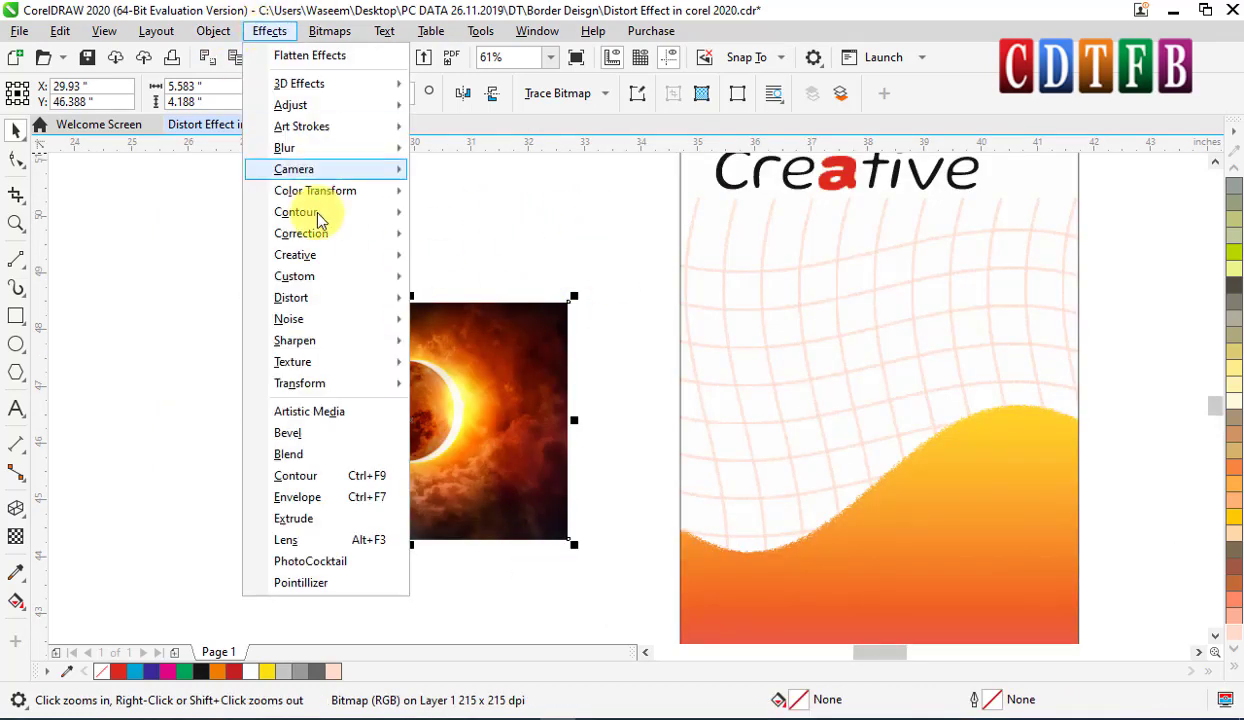
{"action": "mouse_move", "coordinate": [330, 257]}
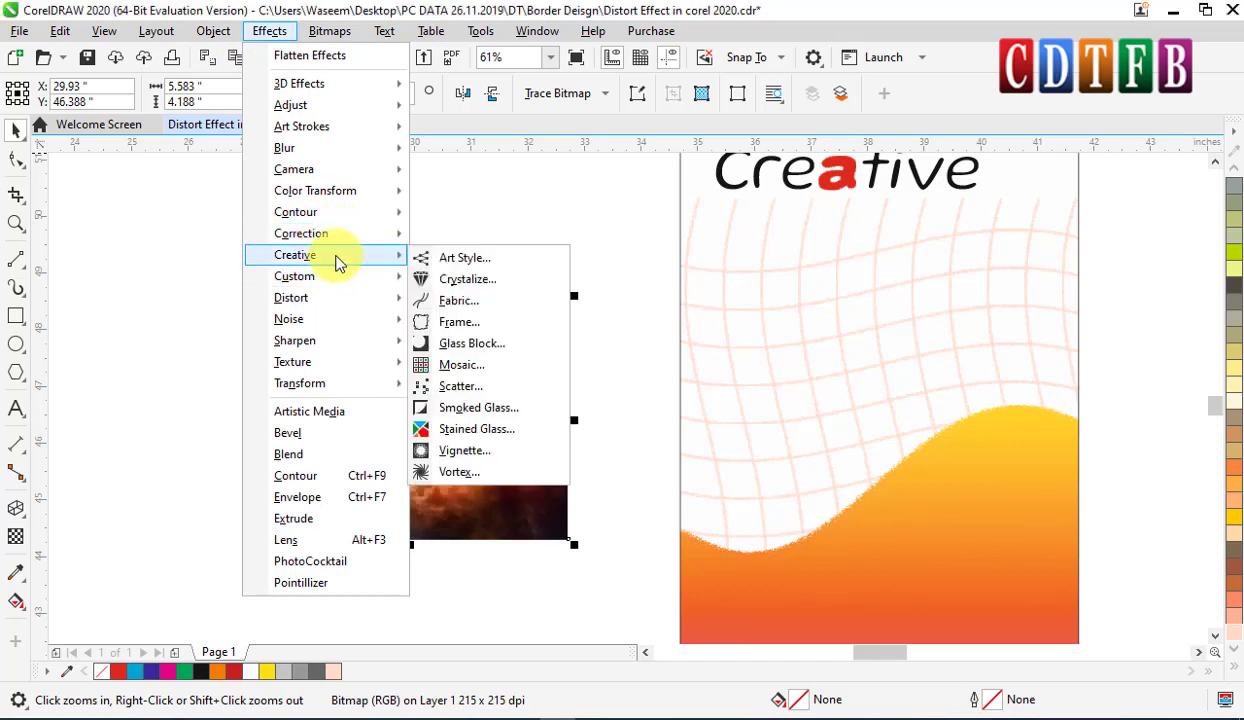
{"action": "left_click", "coordinate": [497, 388]}
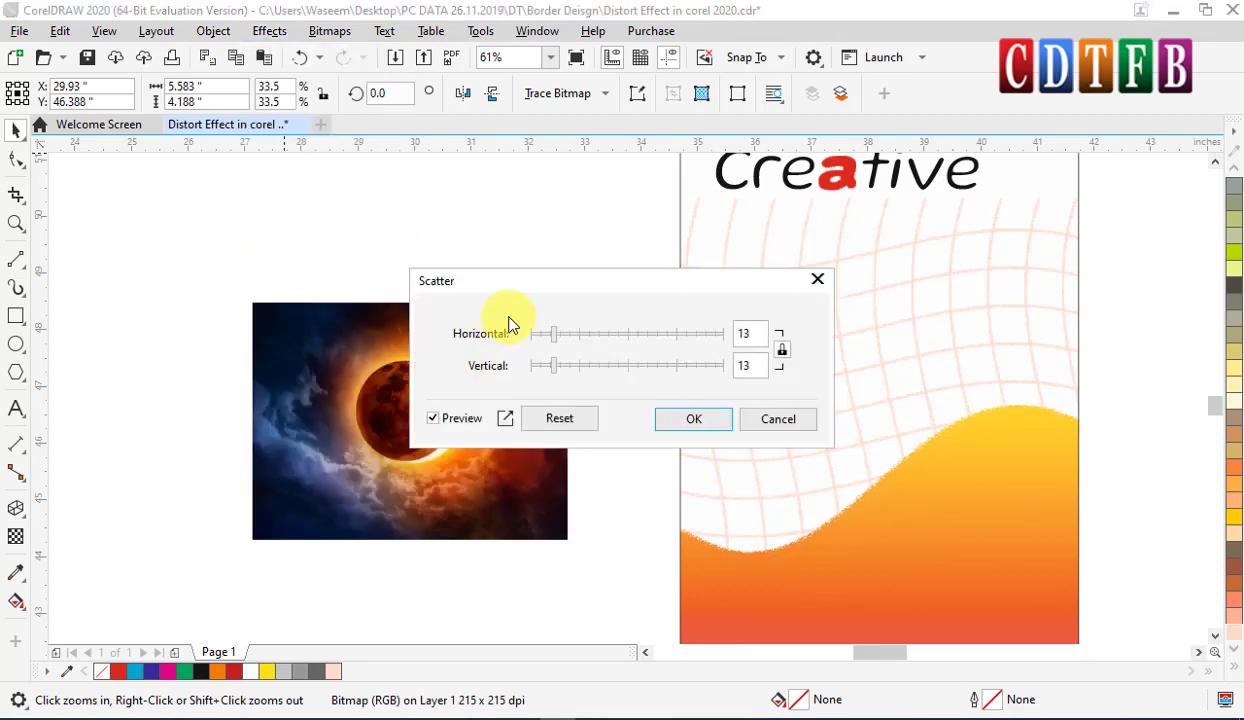
{"action": "left_click_drag", "start_coordinate": [589, 281], "coordinate": [585, 127]}
{"action": "left_click_drag", "start_coordinate": [537, 168], "coordinate": [653, 167]}
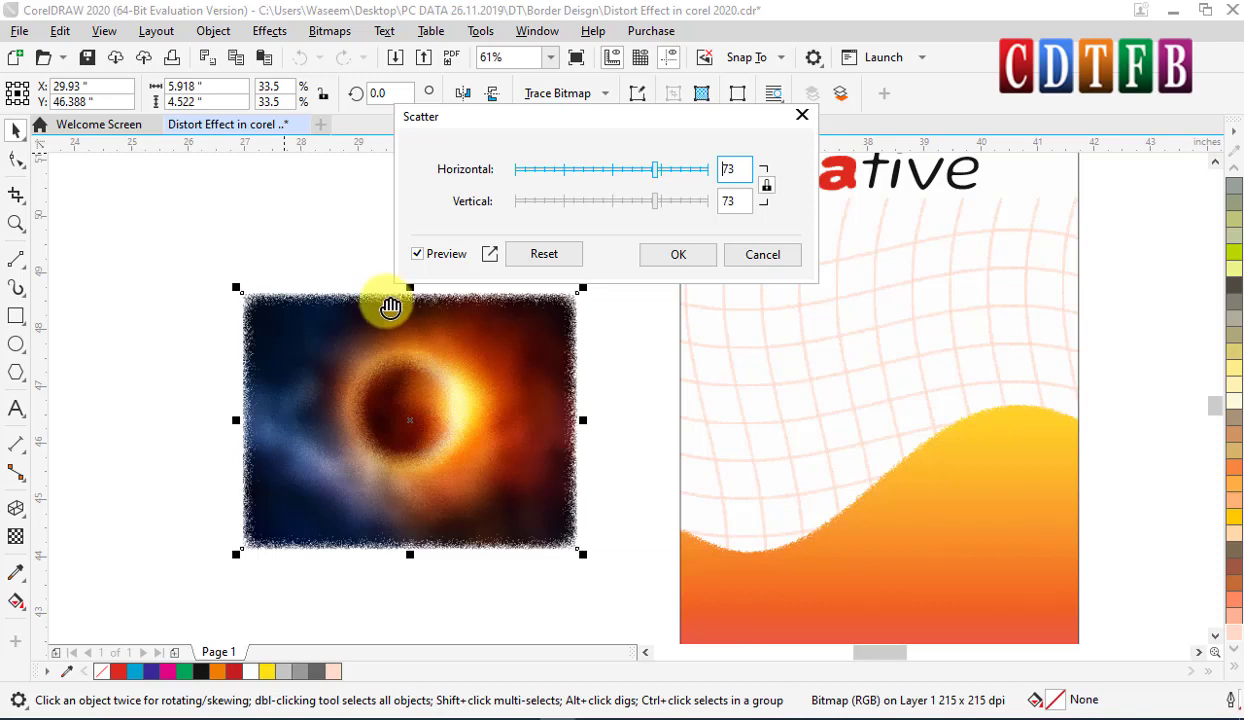
{"action": "scroll", "coordinate": [391, 313], "scroll_direction": "up", "scroll_amount": 3}
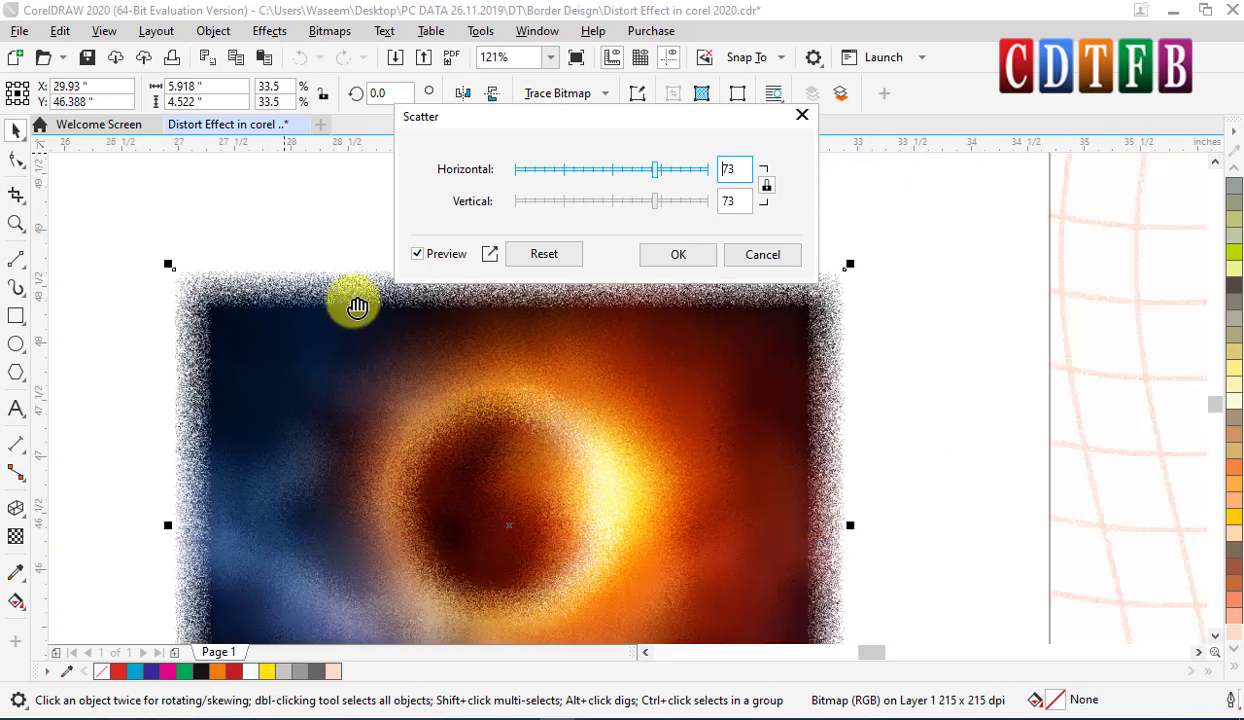
{"action": "scroll", "coordinate": [483, 348], "scroll_direction": "up", "scroll_amount": 6}
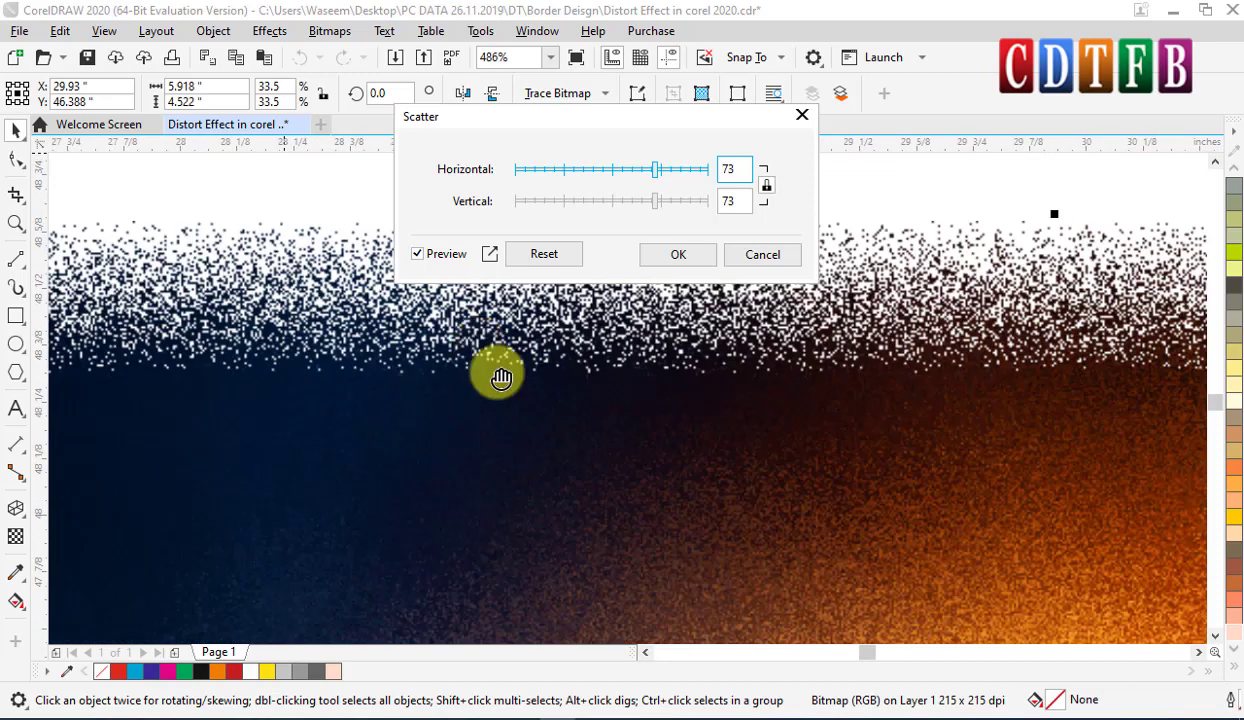
{"action": "scroll", "coordinate": [803, 472], "scroll_direction": "down", "scroll_amount": 6}
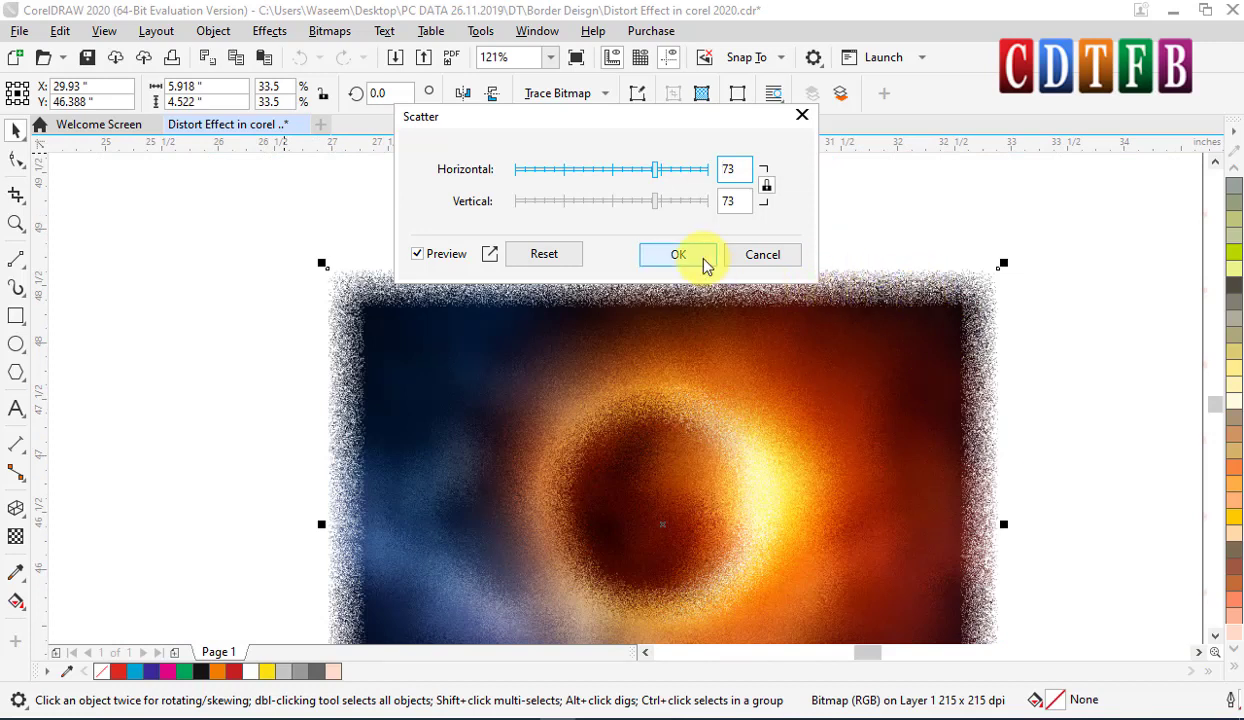
{"action": "scroll", "coordinate": [1078, 243], "scroll_direction": "down", "scroll_amount": 2}
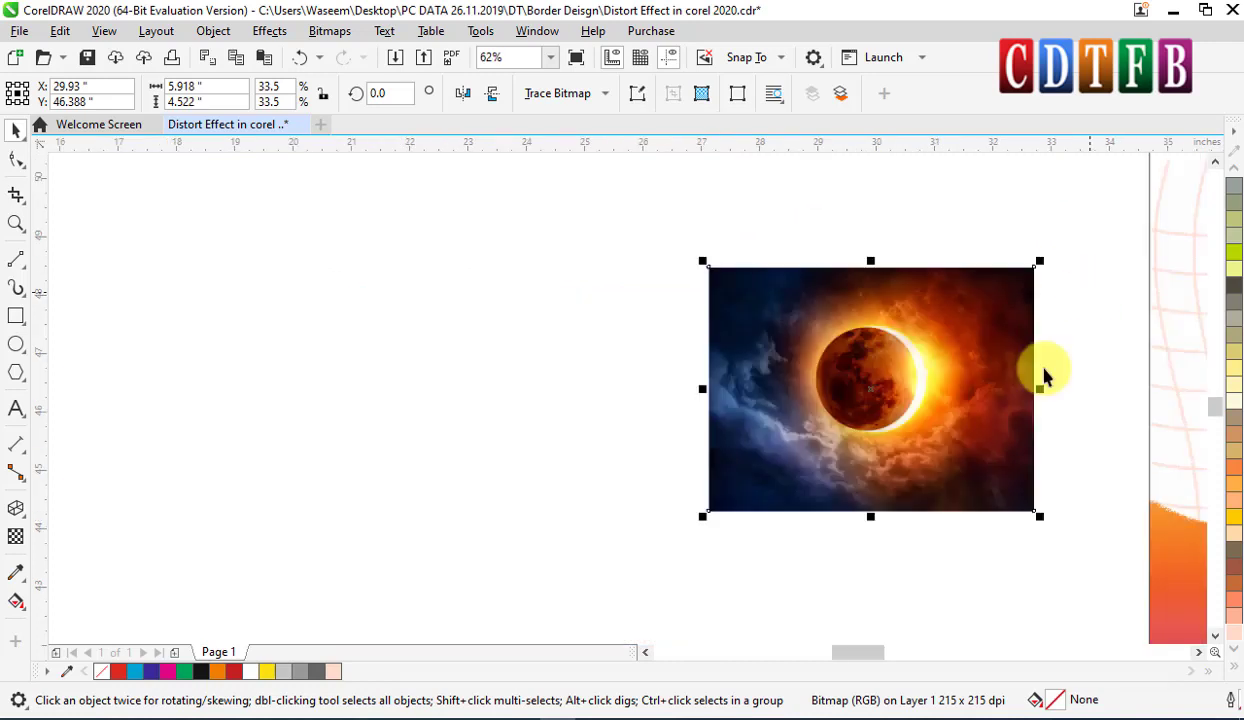
Place a copy of the eclipse bitmap to its left, and apply a strong, equal horizontal and vertical Scatter to the original.
{"action": "left_click_drag", "start_coordinate": [950, 353], "coordinate": [558, 350]}
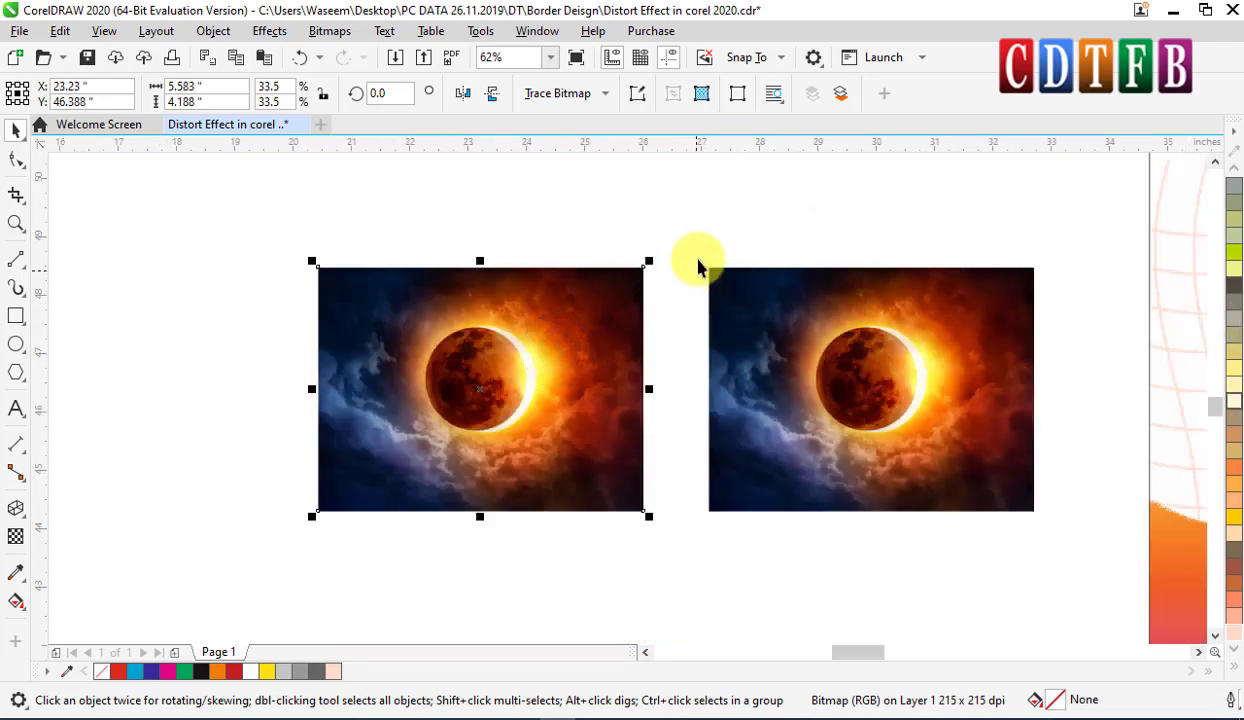
{"action": "left_click", "coordinate": [795, 332]}
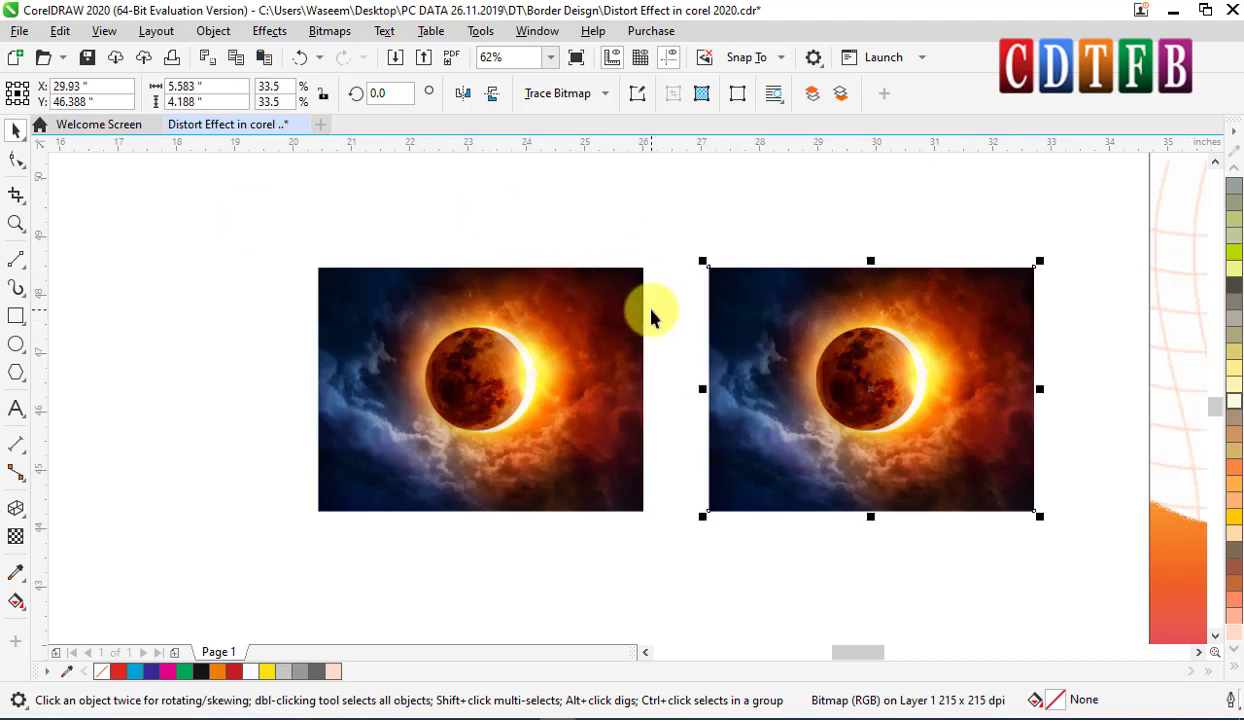
{"action": "left_click", "coordinate": [270, 33]}
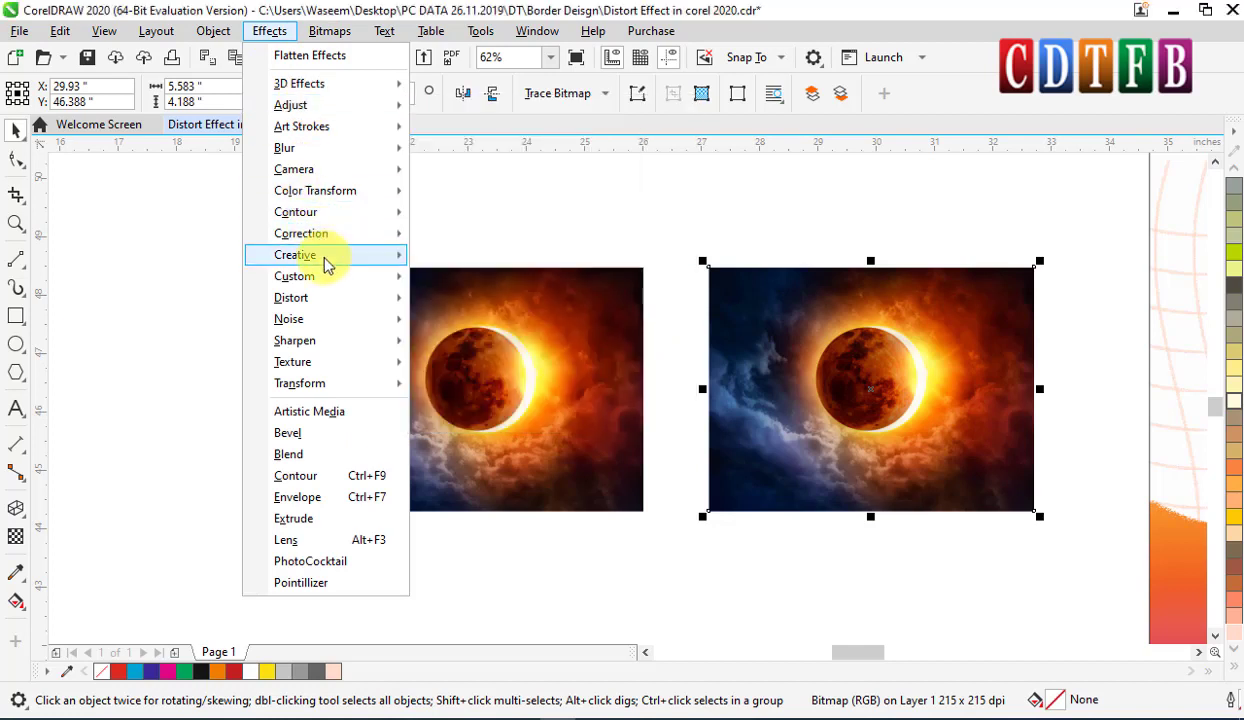
{"action": "mouse_move", "coordinate": [325, 256]}
{"action": "left_click", "coordinate": [482, 379]}
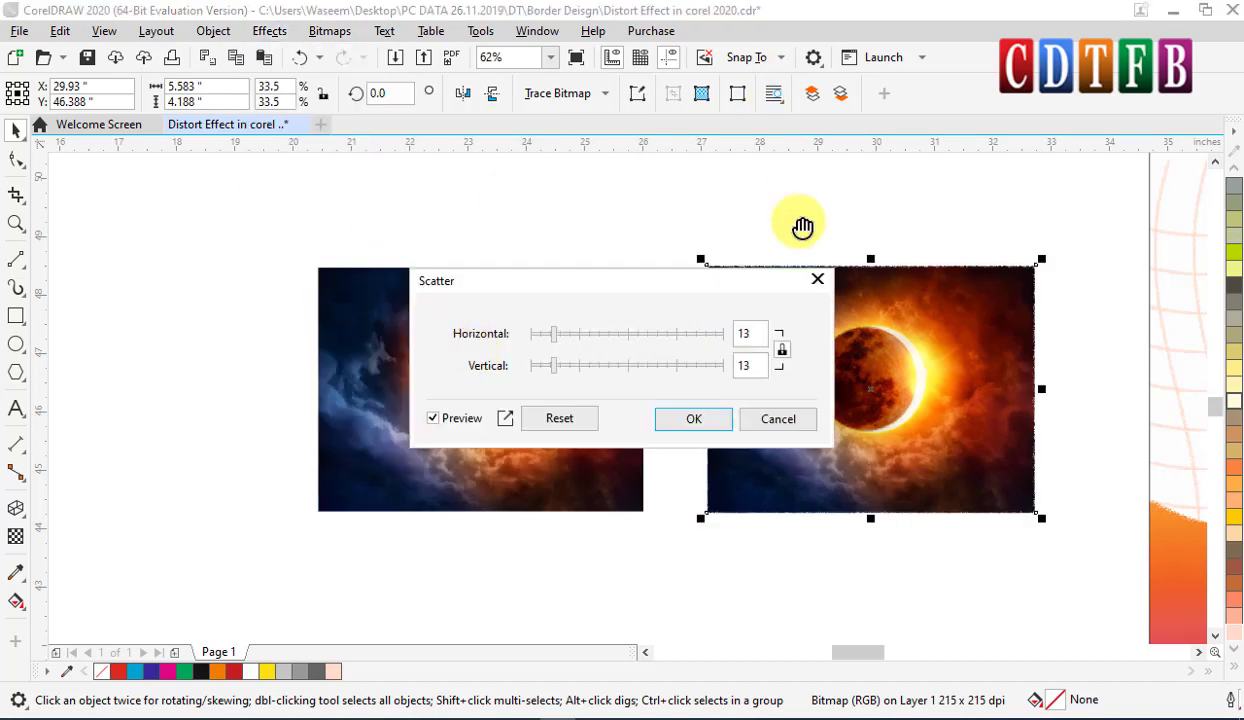
{"action": "left_click_drag", "start_coordinate": [716, 300], "coordinate": [627, 158]}
{"action": "left_click_drag", "start_coordinate": [464, 184], "coordinate": [600, 188]}
{"action": "left_click", "coordinate": [625, 273]}
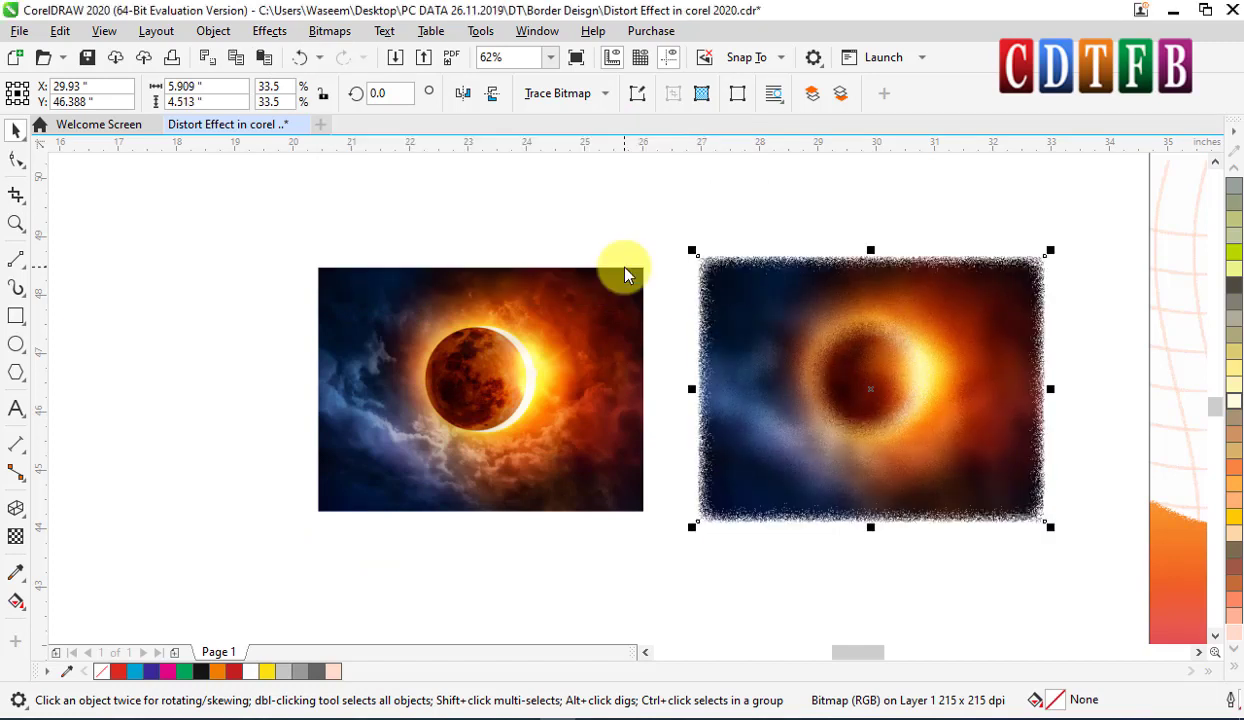
Centre the sharp eclipse copy horizontally and vertically over the scattered bitmap, and clear the selection.
{"action": "left_click", "coordinate": [589, 319]}
{"action": "left_click", "coordinate": [808, 306], "text": "shift"}
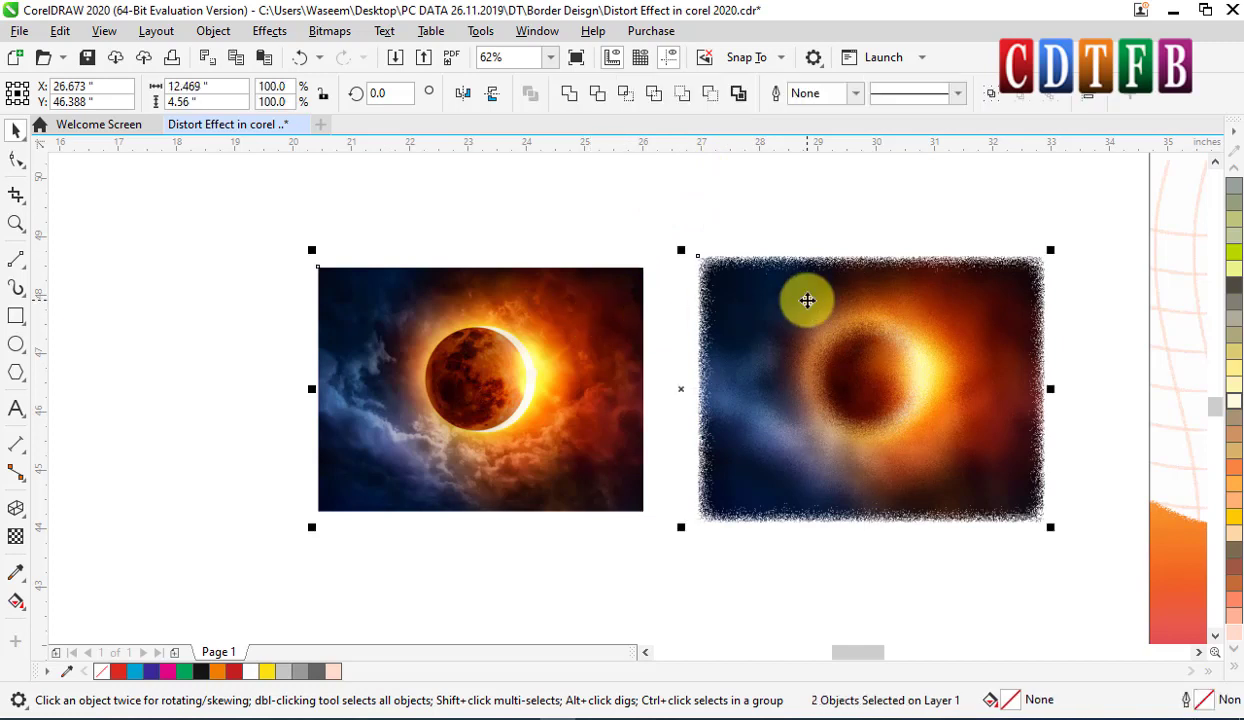
{"action": "key", "text": "c"}
{"action": "key", "text": "e"}
{"action": "key", "text": "Escape"}
{"action": "key", "text": "z"}
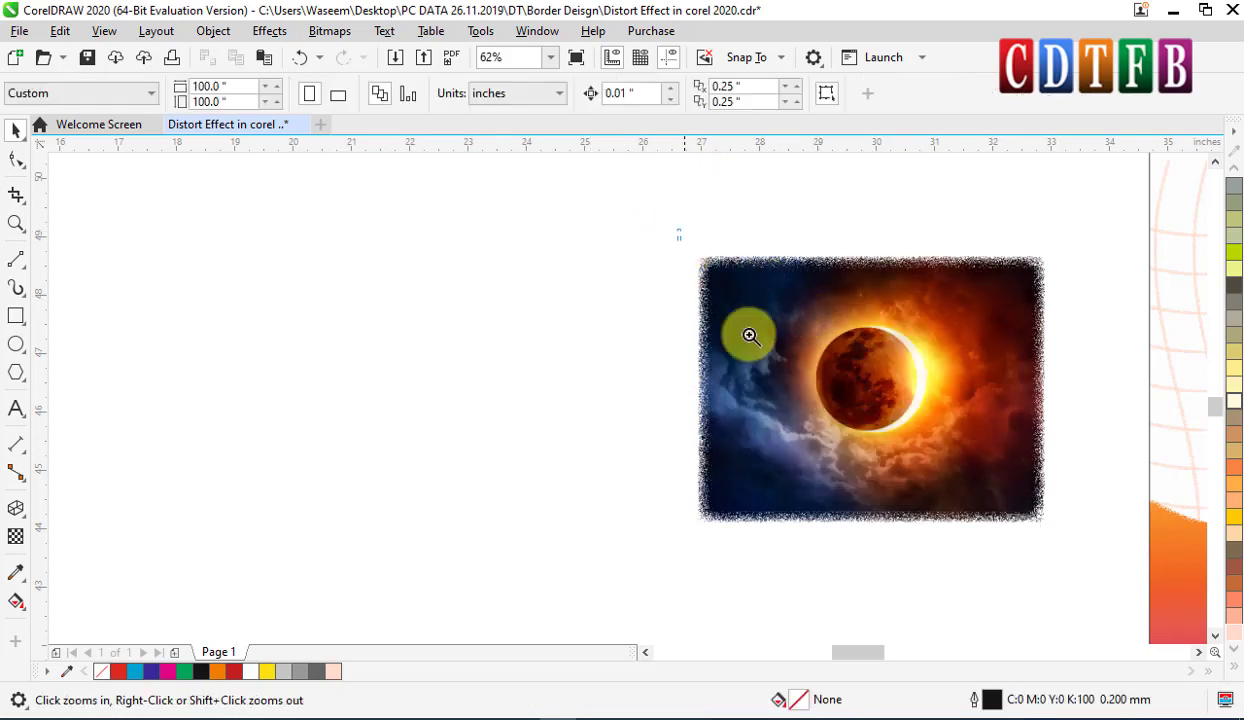
Move the sharp eclipse copy aside to expose the scattered bitmap beneath, and undo the move.
{"action": "left_click", "coordinate": [856, 374]}
{"action": "key", "text": "space"}
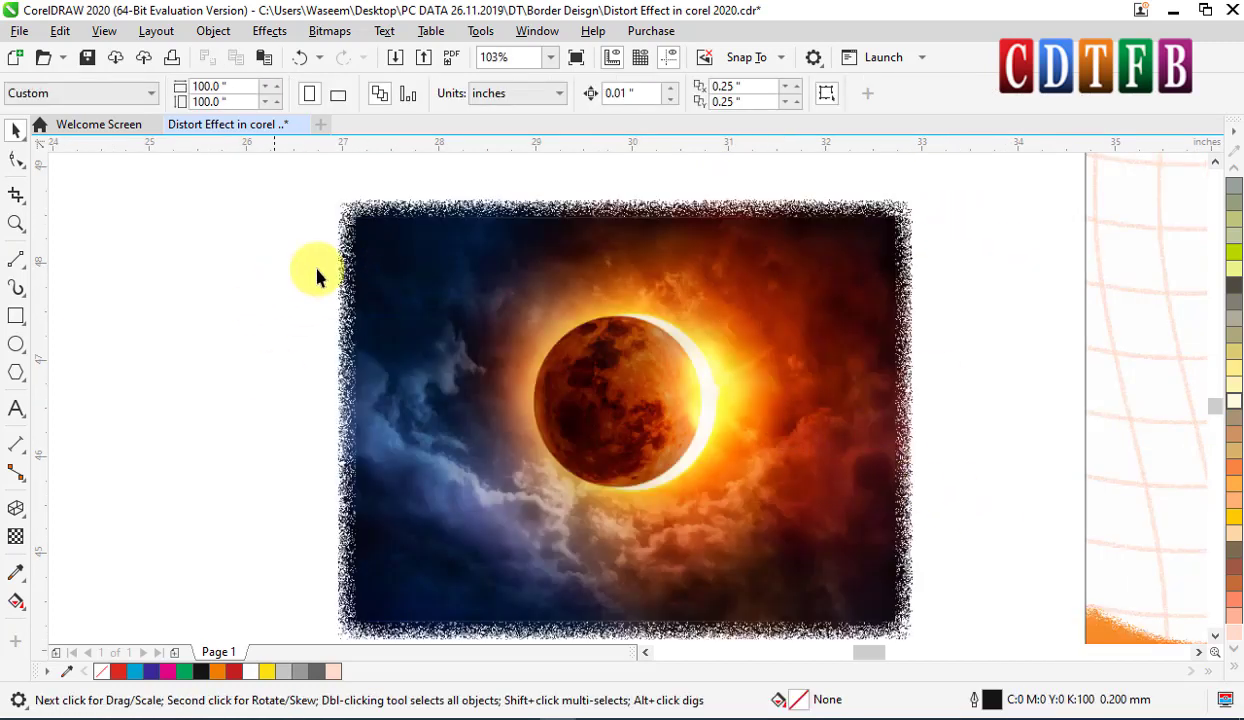
{"action": "left_click", "coordinate": [565, 262]}
{"action": "left_click_drag", "start_coordinate": [566, 270], "coordinate": [305, 340]}
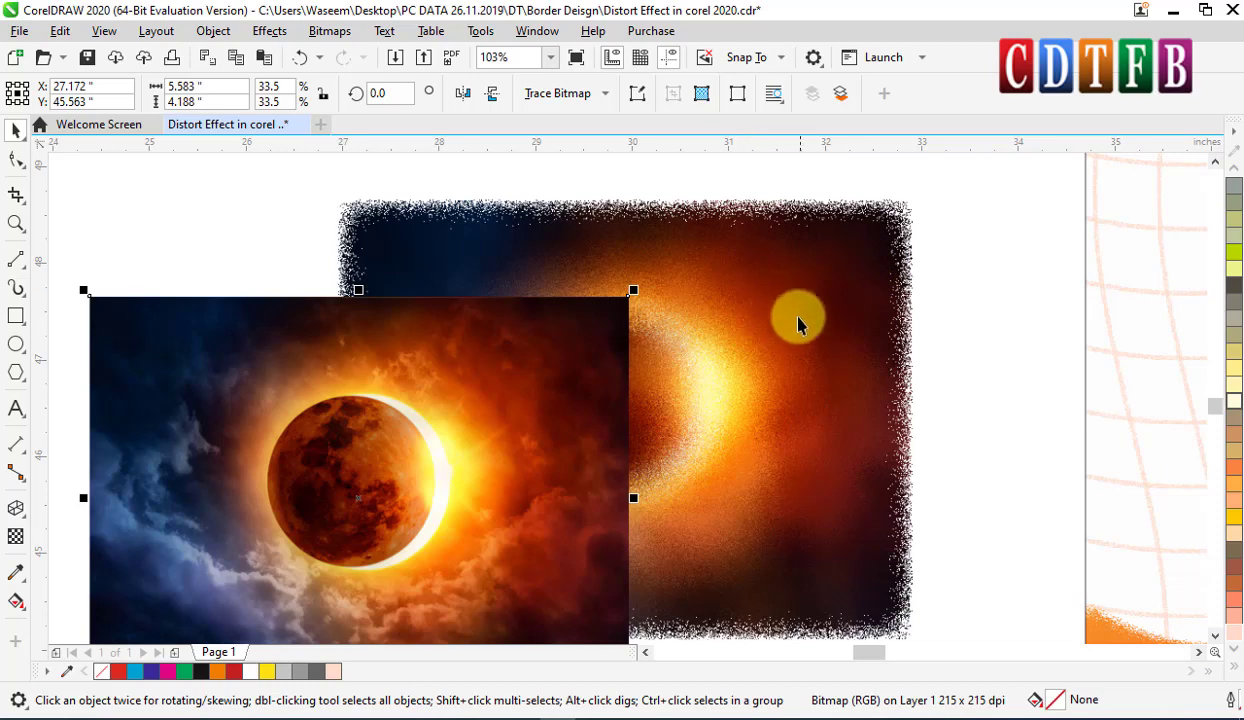
{"action": "key", "text": "ctrl+z"}
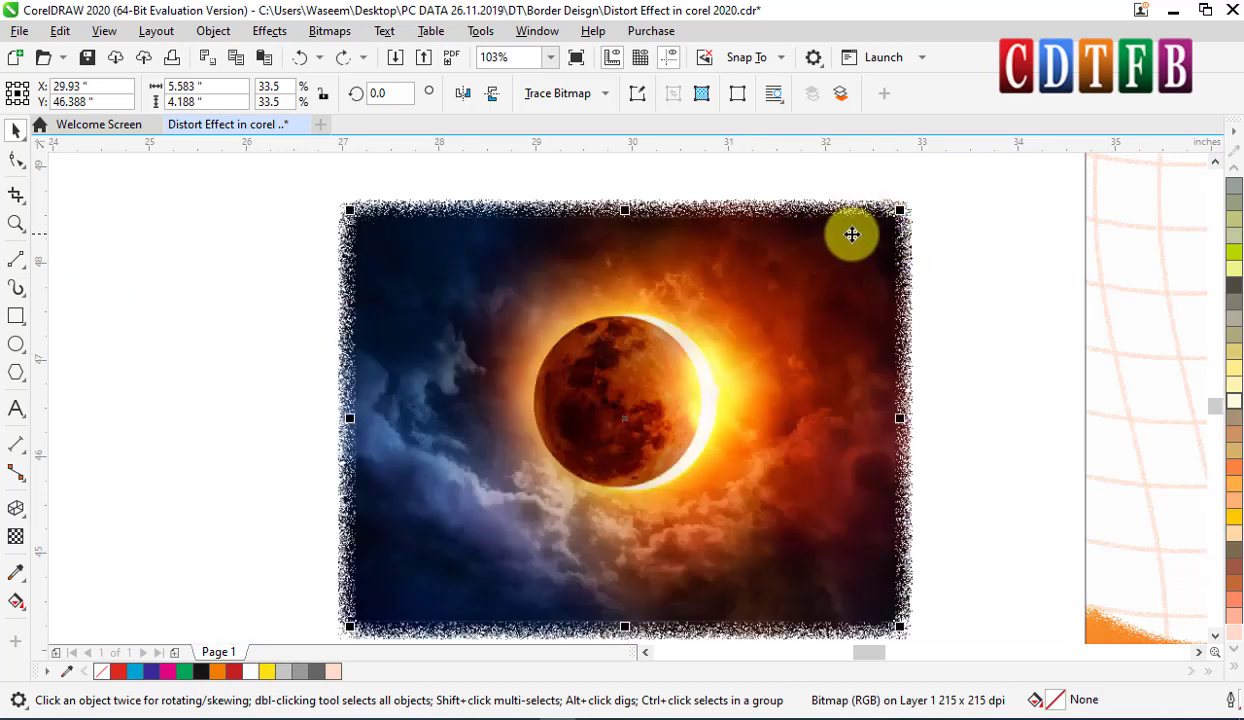
Select the sharp and scattered eclipse bitmaps together, inspect their scattered border up close, and group them.
{"action": "scroll", "coordinate": [808, 267], "scroll_direction": "down", "scroll_amount": 3}
{"action": "left_click_drag", "start_coordinate": [549, 217], "coordinate": [895, 495]}
{"action": "scroll", "coordinate": [869, 244], "scroll_direction": "up", "scroll_amount": 6}
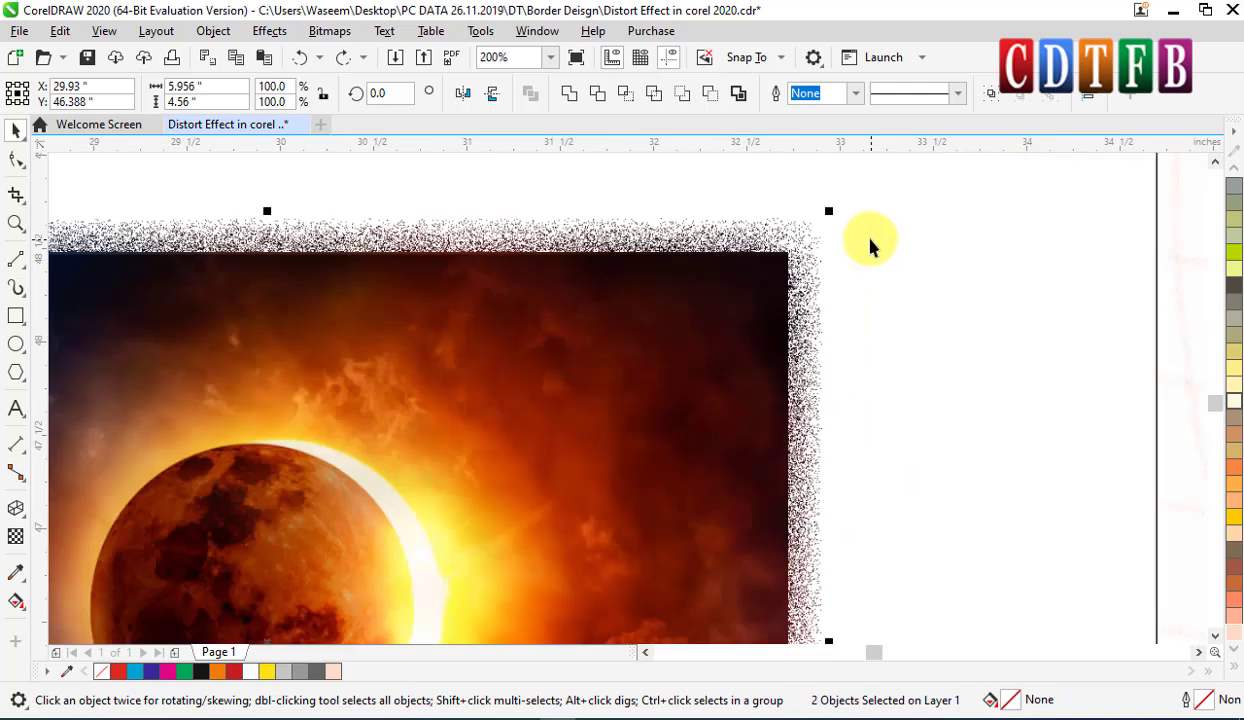
{"action": "scroll", "coordinate": [752, 277], "scroll_direction": "down", "scroll_amount": 4}
{"action": "right_click", "coordinate": [765, 276]}
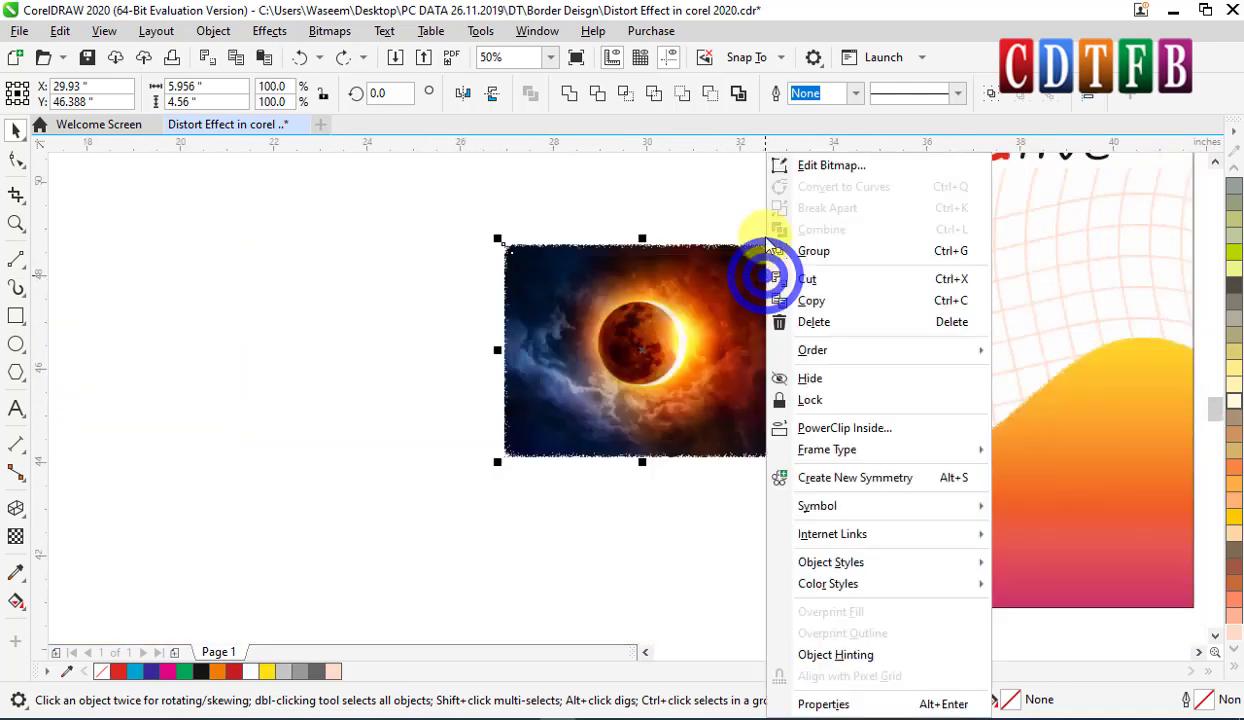
{"action": "left_click", "coordinate": [850, 246]}
Place the eclipse group inside the "Creative" rectangle over the grid and wave, scaled to about 69% and rotated to about 346°.
{"action": "left_click_drag", "start_coordinate": [787, 240], "coordinate": [741, 276]}
{"action": "left_click_drag", "start_coordinate": [690, 364], "coordinate": [1036, 292]}
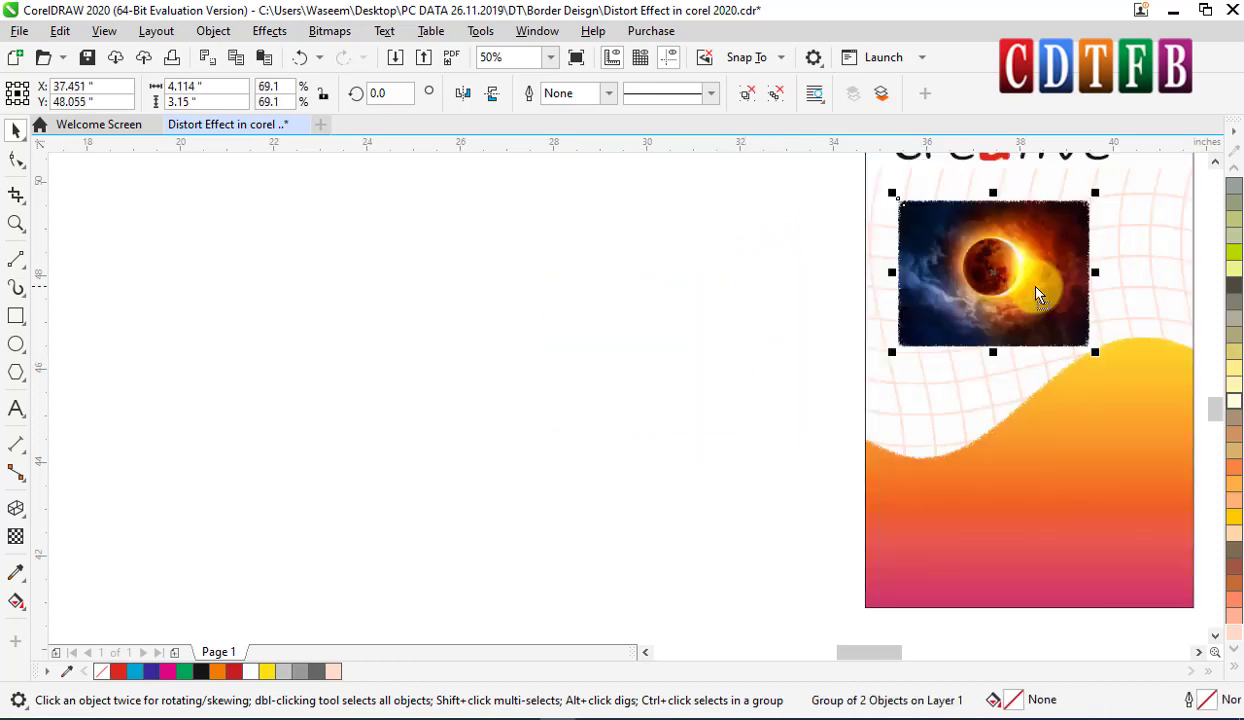
{"action": "left_click", "coordinate": [1036, 292]}
{"action": "left_click_drag", "start_coordinate": [1102, 350], "coordinate": [1100, 410]}
{"action": "left_click_drag", "start_coordinate": [1041, 280], "coordinate": [1089, 350]}
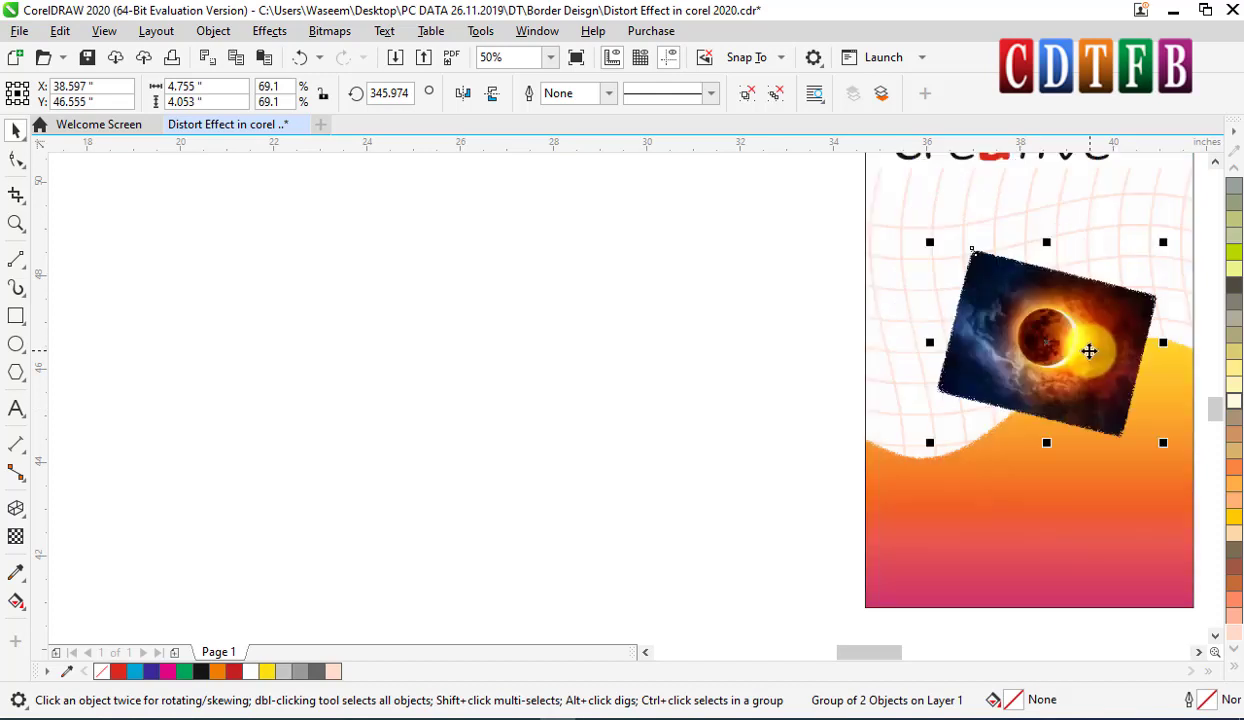
Review the "Creative" design with its tilted eclipse photo, both within the whole drawing and up close.
{"action": "left_click", "coordinate": [1110, 200]}
{"action": "key", "text": "shift+F2"}
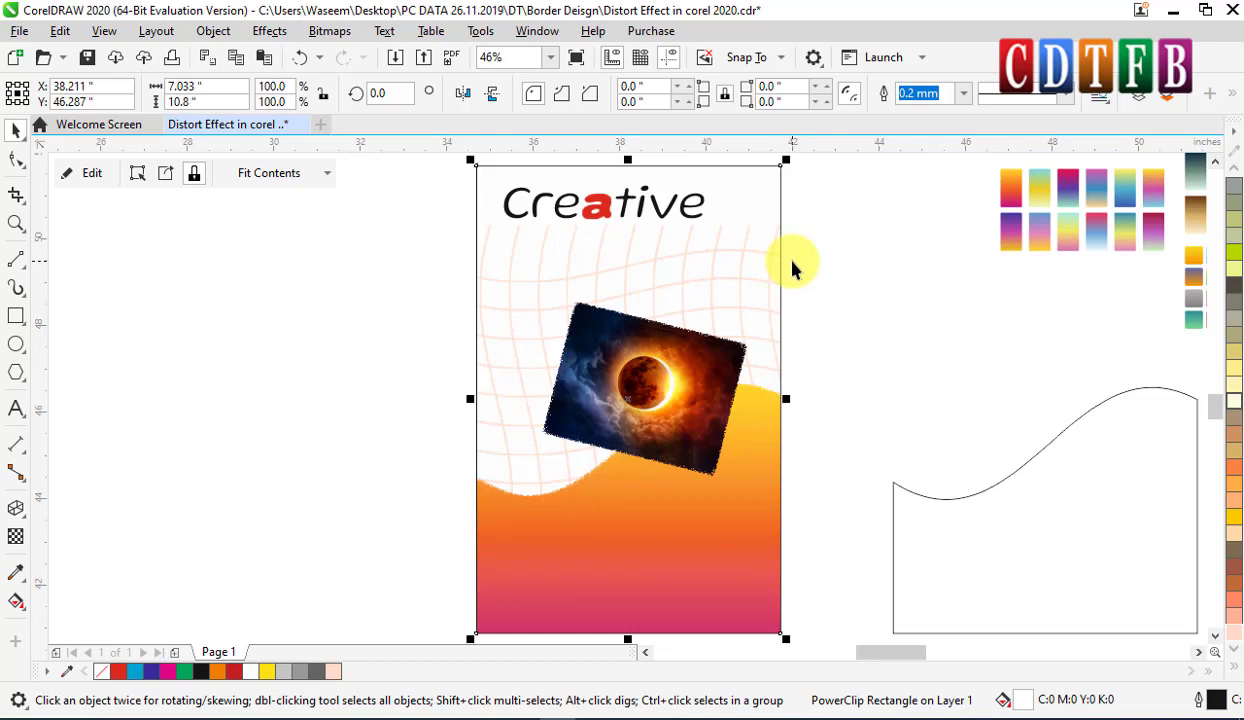
{"action": "left_click", "coordinate": [408, 505]}
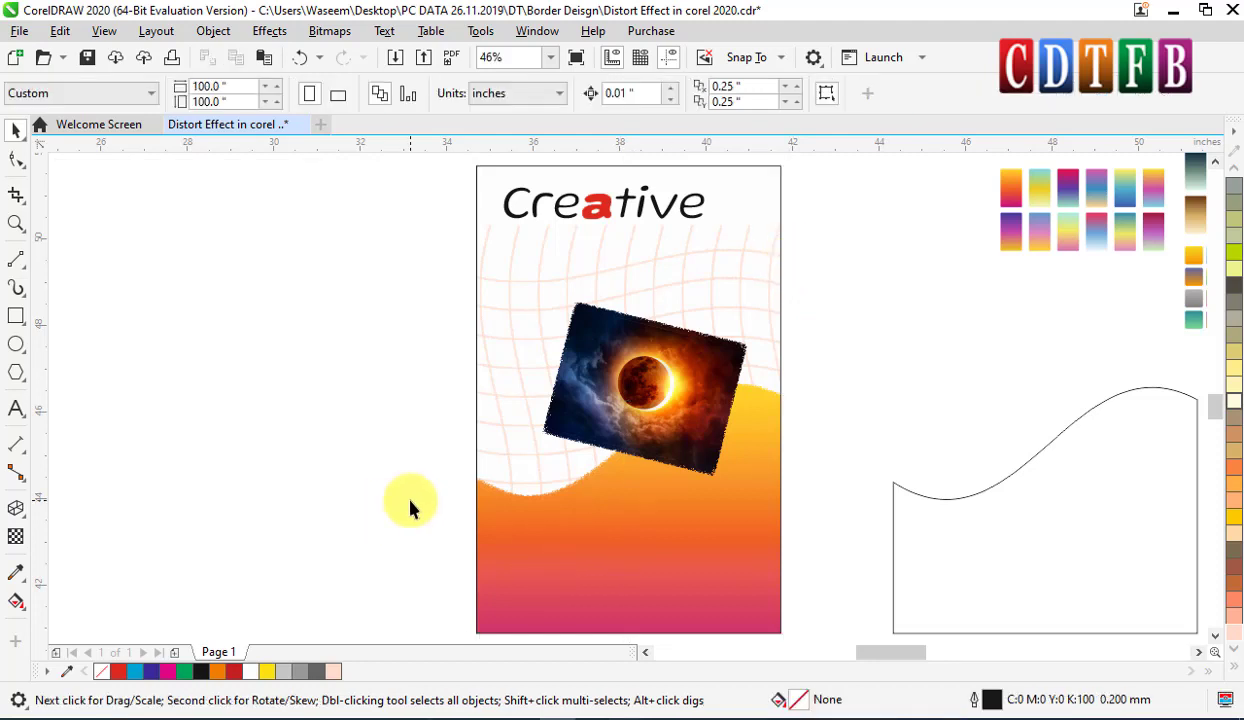
{"action": "key", "text": "F4"}
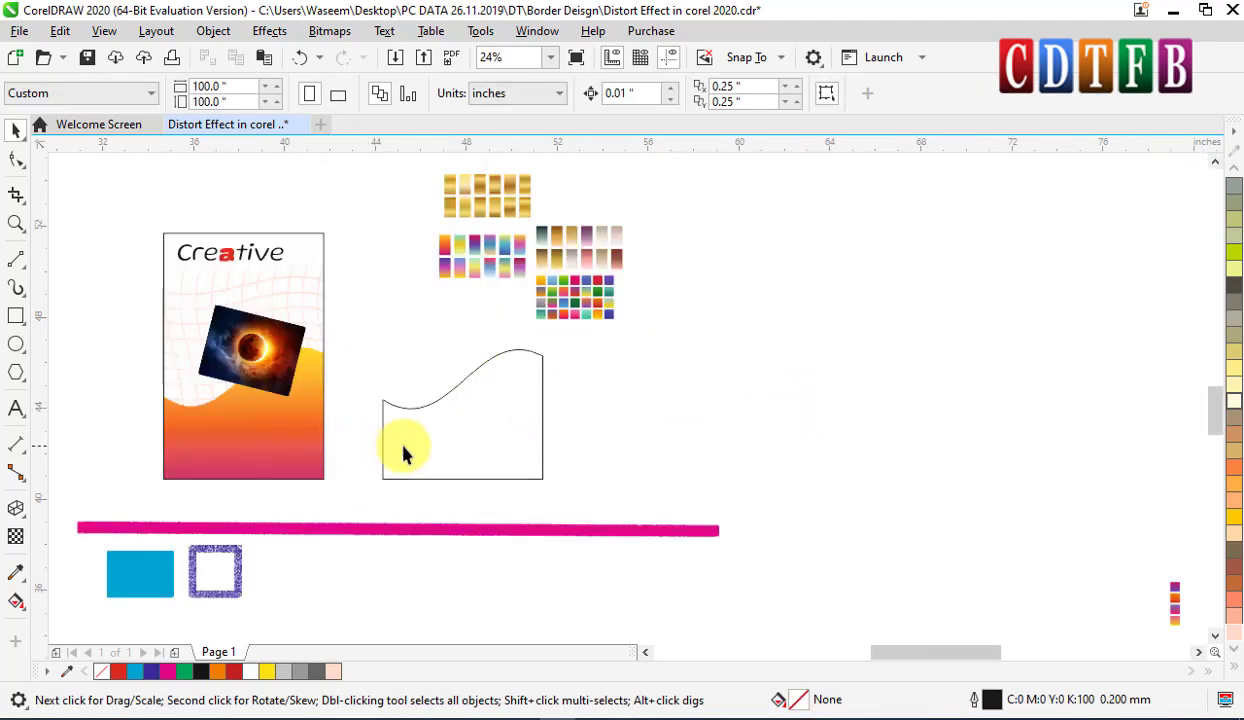
{"action": "left_click", "coordinate": [268, 282]}
{"action": "key", "text": "shift+F2"}
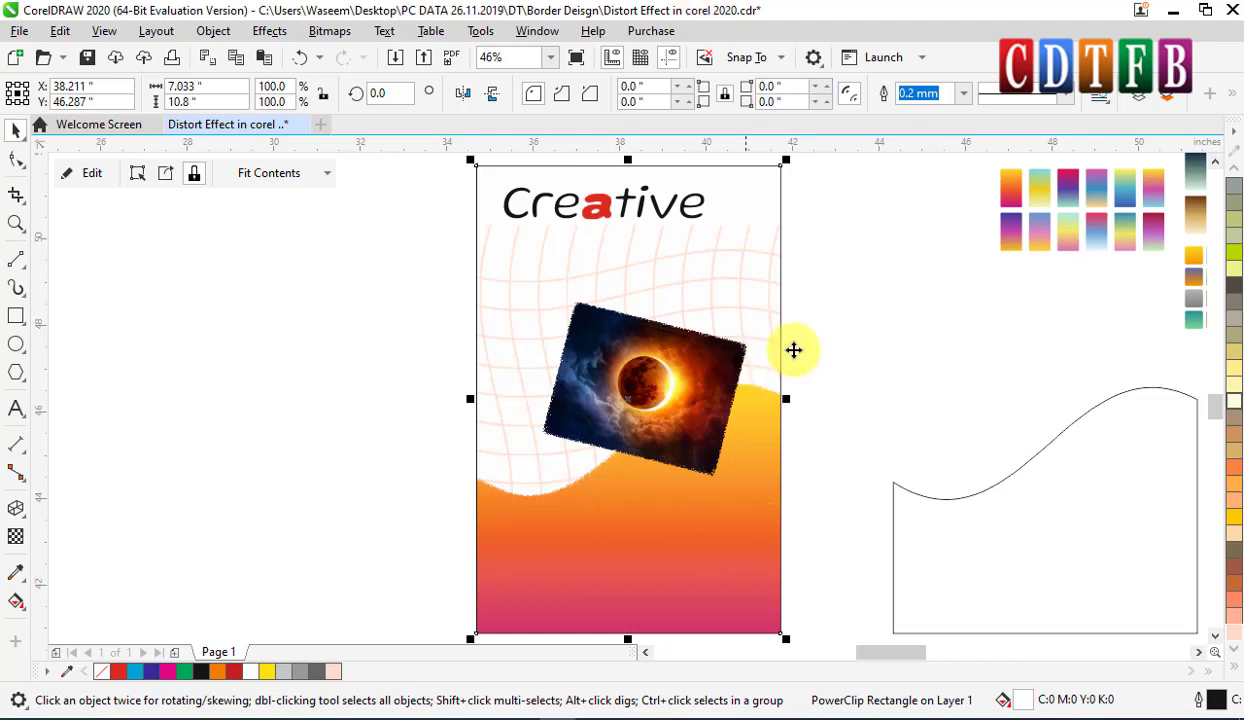
{"action": "left_click", "coordinate": [812, 280]}
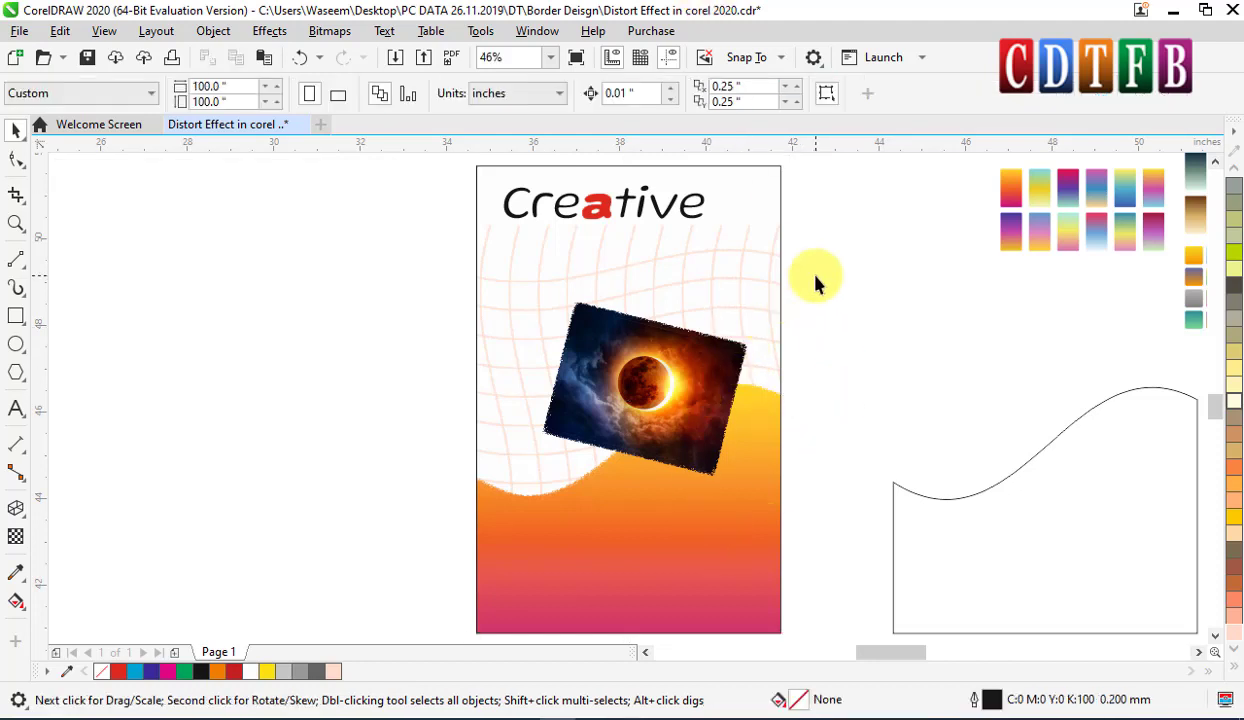
Look over the effects available for the selected eclipse group, including Flatten Effects, and clear the selection without applying any.
{"action": "left_click", "coordinate": [745, 355]}
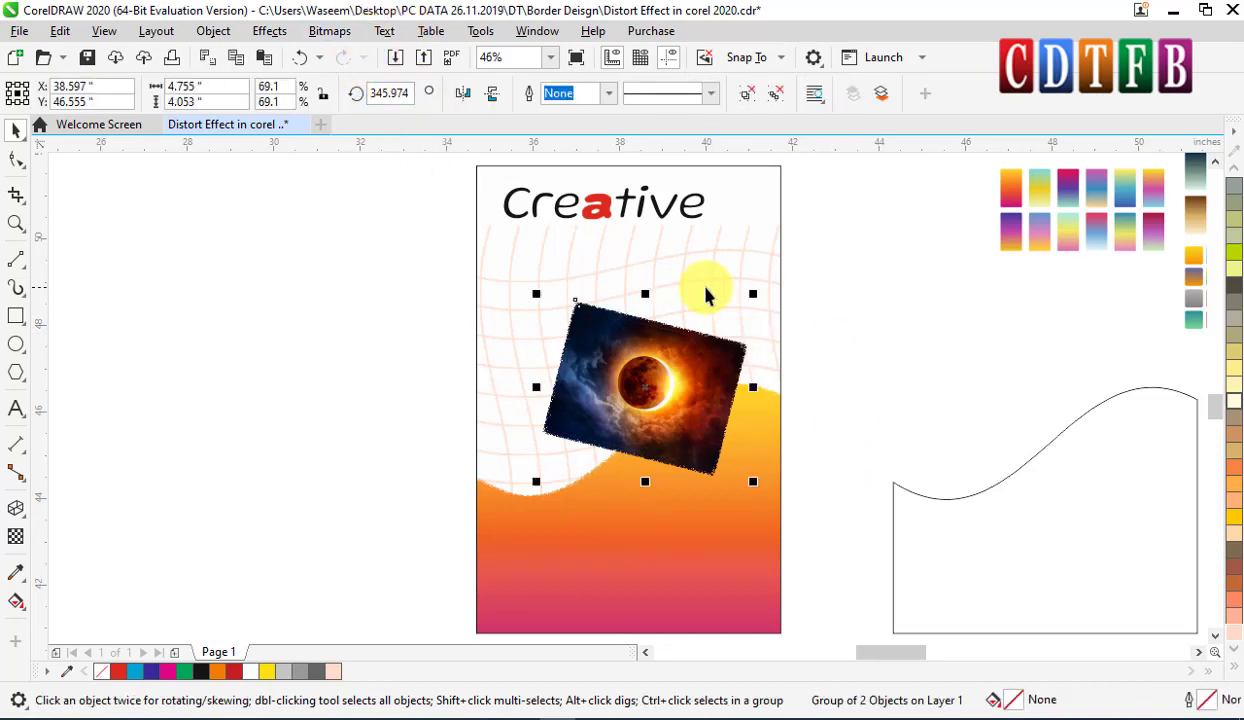
{"action": "left_click", "coordinate": [280, 32]}
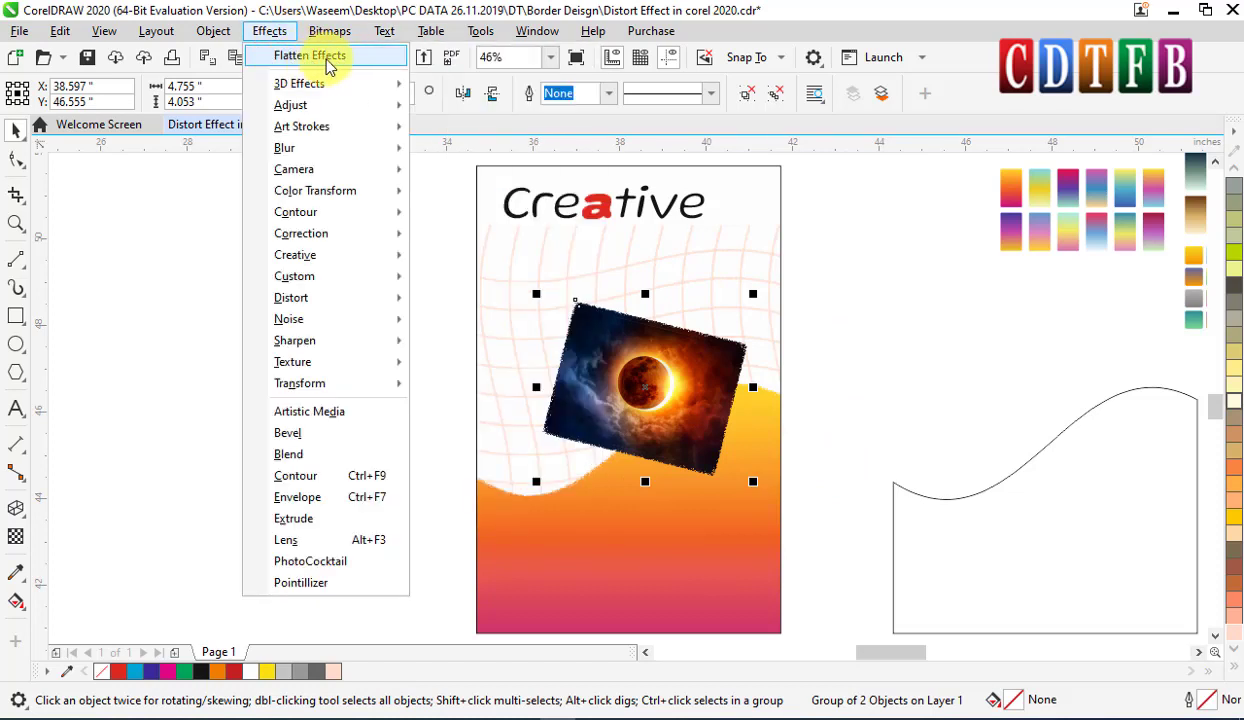
{"action": "left_click", "coordinate": [888, 344]}
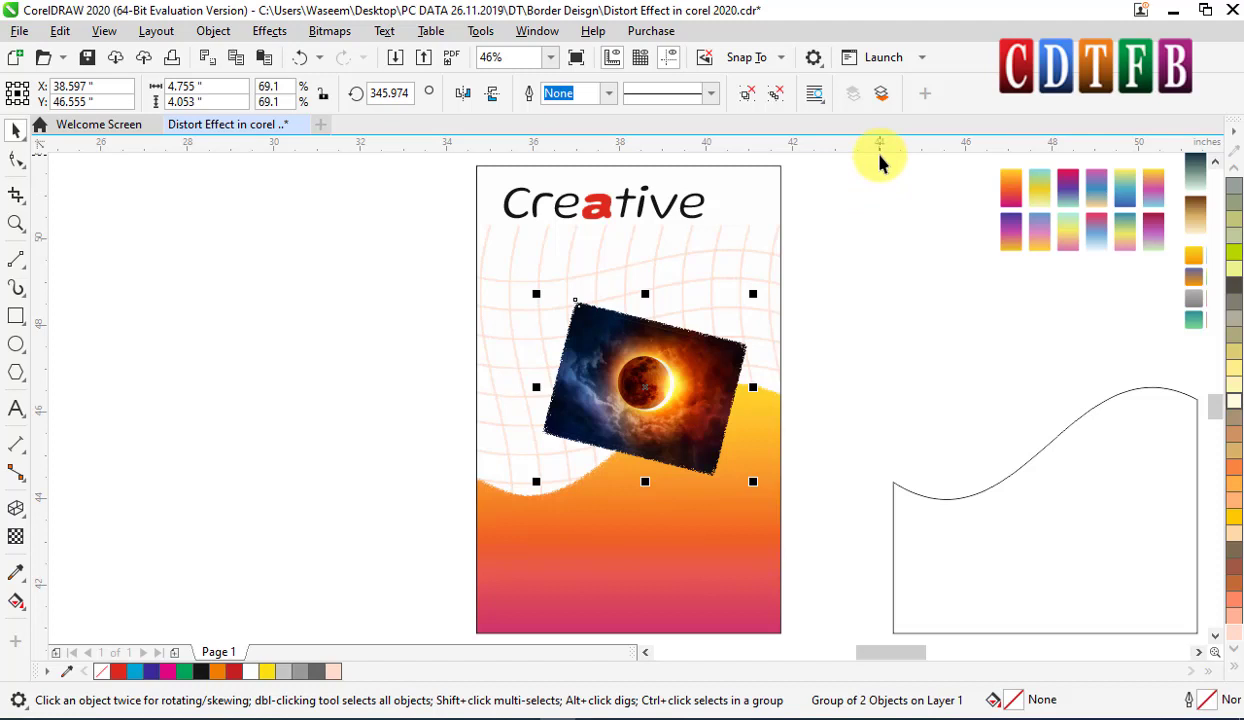
{"action": "left_click", "coordinate": [881, 218]}
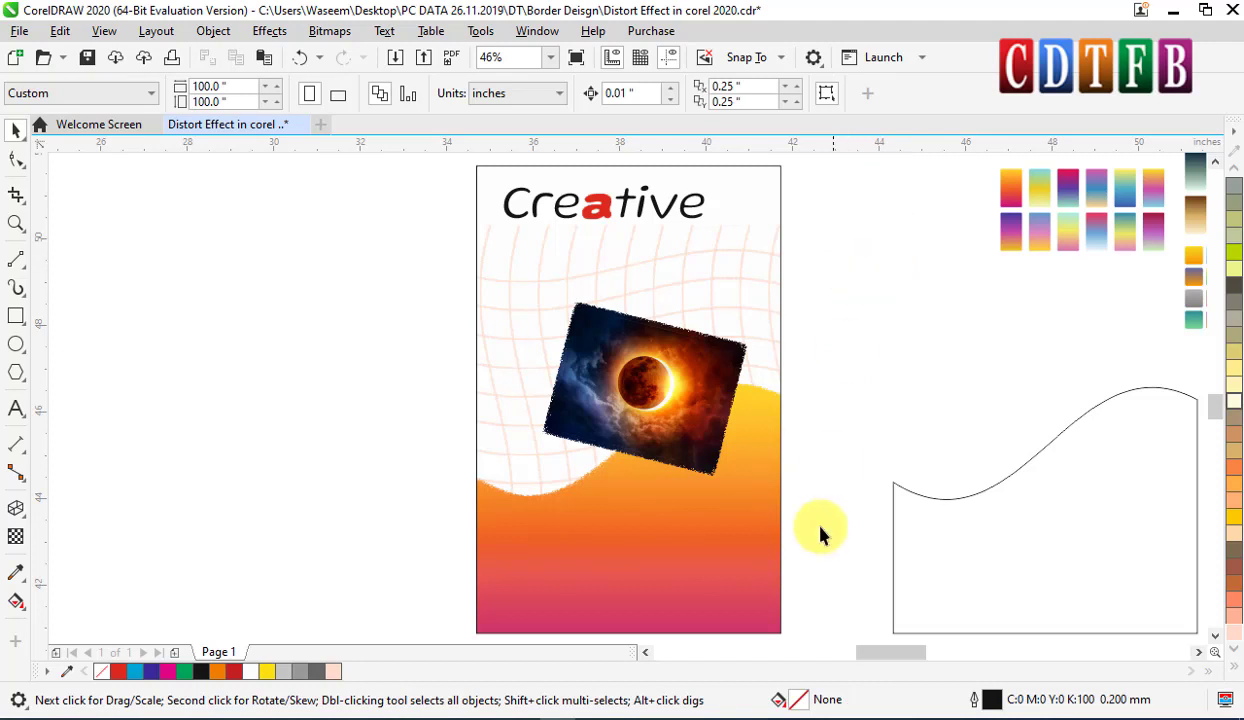